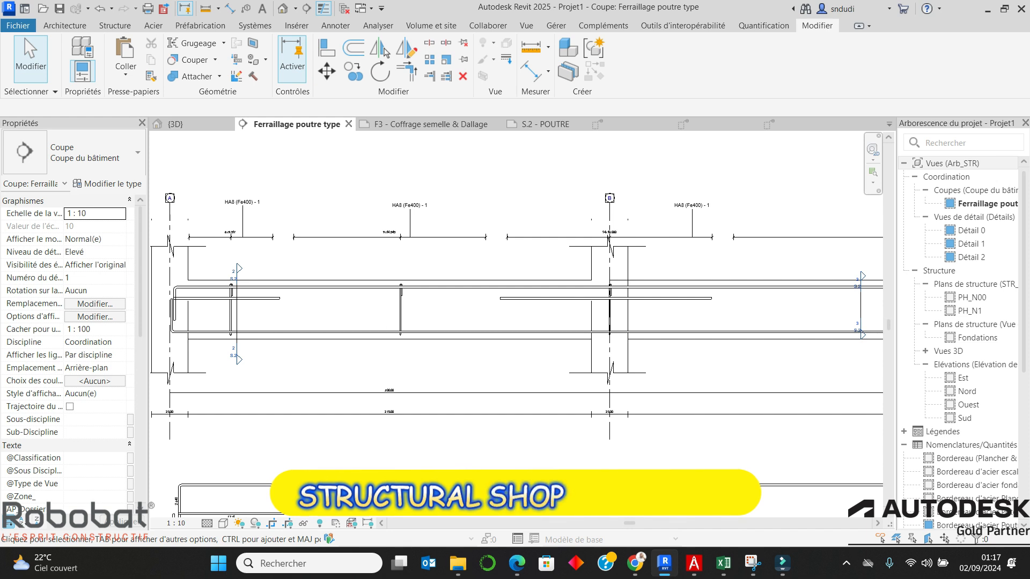
Step: Examine the beam reinforcement section, including the bars, stirrup annotations, dimensions and the bar breakdown below the beam
{"action": "scroll", "coordinate": [565, 326], "scroll_direction": "down", "scroll_amount": 2}
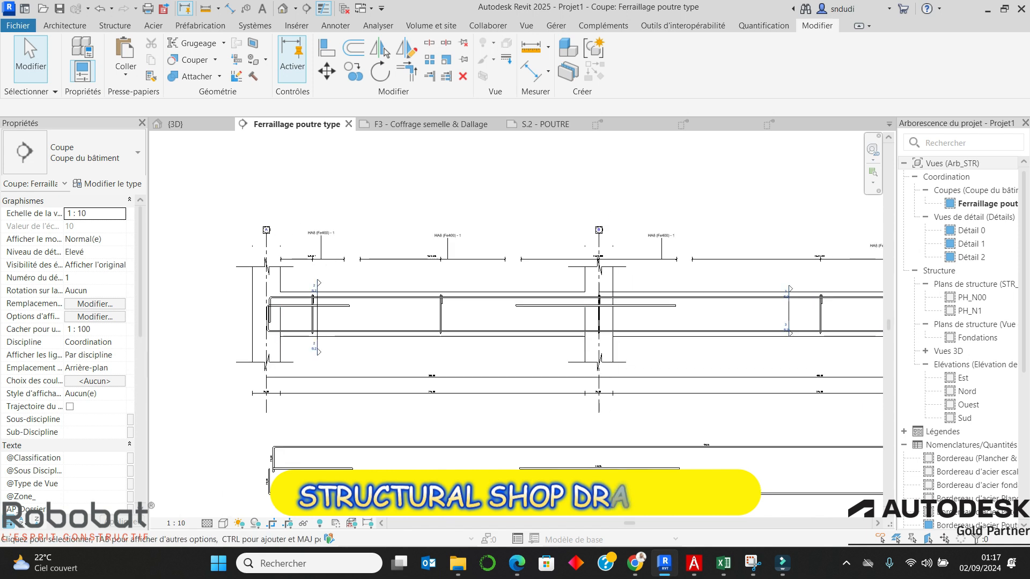
{"action": "scroll", "coordinate": [308, 322], "scroll_direction": "up", "scroll_amount": 3}
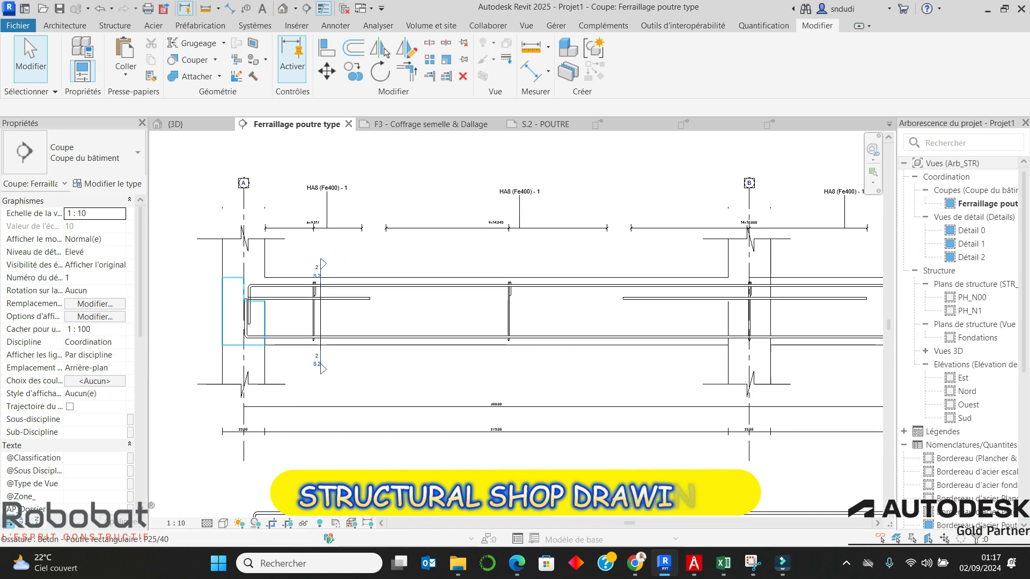
{"action": "scroll", "coordinate": [315, 298], "scroll_direction": "down", "scroll_amount": 1}
{"action": "middle_click_drag", "start_coordinate": [315, 299], "coordinate": [259, 299]}
{"action": "scroll", "coordinate": [259, 300], "scroll_direction": "up", "scroll_amount": 1}
{"action": "scroll", "coordinate": [206, 293], "scroll_direction": "down", "scroll_amount": 3}
{"action": "scroll", "coordinate": [628, 306], "scroll_direction": "up", "scroll_amount": 3}
{"action": "scroll", "coordinate": [310, 301], "scroll_direction": "down", "scroll_amount": 3}
{"action": "scroll", "coordinate": [638, 312], "scroll_direction": "up", "scroll_amount": 3}
{"action": "scroll", "coordinate": [388, 323], "scroll_direction": "down", "scroll_amount": 4}
{"action": "scroll", "coordinate": [775, 304], "scroll_direction": "up", "scroll_amount": 3}
{"action": "scroll", "coordinate": [323, 304], "scroll_direction": "down", "scroll_amount": 3}
{"action": "scroll", "coordinate": [840, 292], "scroll_direction": "up", "scroll_amount": 7}
{"action": "scroll", "coordinate": [514, 301], "scroll_direction": "down", "scroll_amount": 4}
{"action": "scroll", "coordinate": [222, 308], "scroll_direction": "up", "scroll_amount": 4}
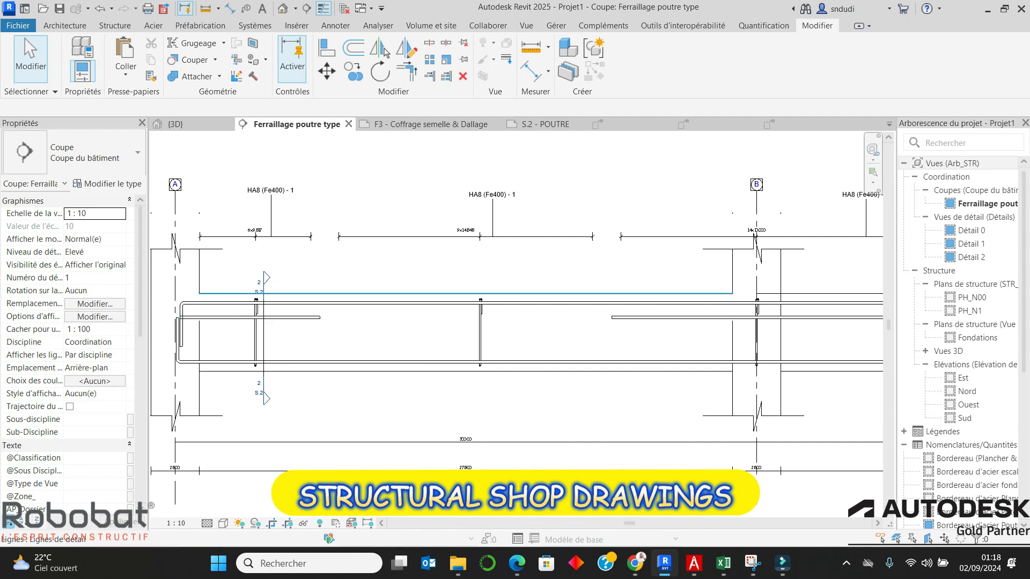
{"action": "scroll", "coordinate": [233, 360], "scroll_direction": "up", "scroll_amount": 2}
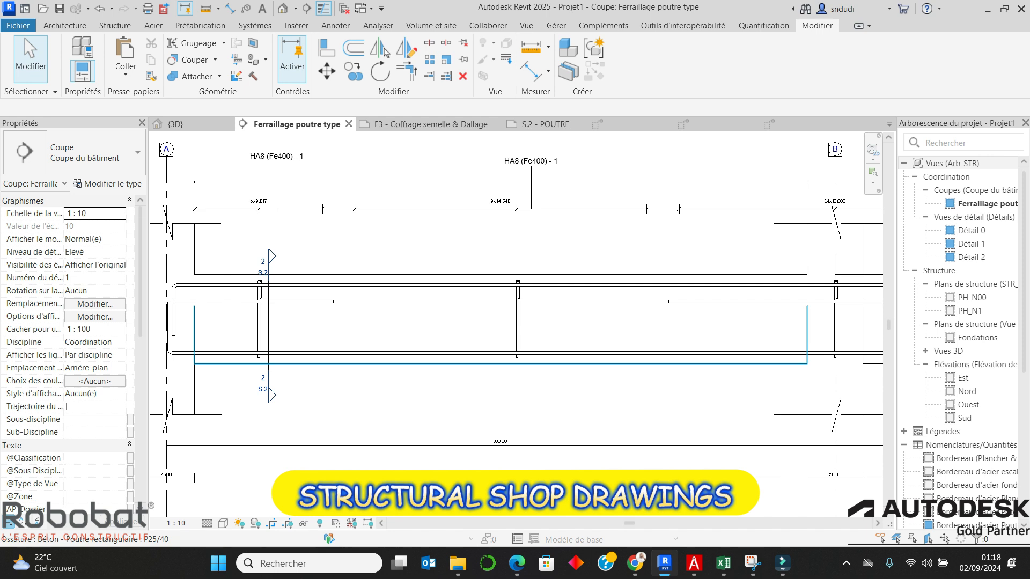
{"action": "scroll", "coordinate": [393, 331], "scroll_direction": "down", "scroll_amount": 3}
{"action": "scroll", "coordinate": [486, 322], "scroll_direction": "up", "scroll_amount": 3}
{"action": "scroll", "coordinate": [396, 259], "scroll_direction": "down", "scroll_amount": 3}
{"action": "scroll", "coordinate": [357, 397], "scroll_direction": "up", "scroll_amount": 2}
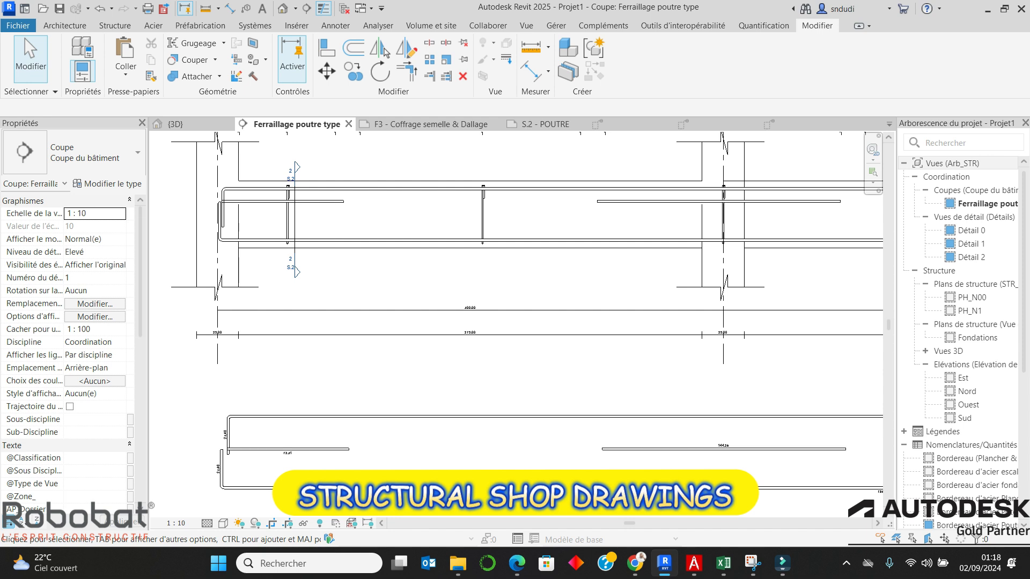
{"action": "scroll", "coordinate": [515, 268], "scroll_direction": "down", "scroll_amount": 5}
{"action": "scroll", "coordinate": [815, 389], "scroll_direction": "down", "scroll_amount": 2}
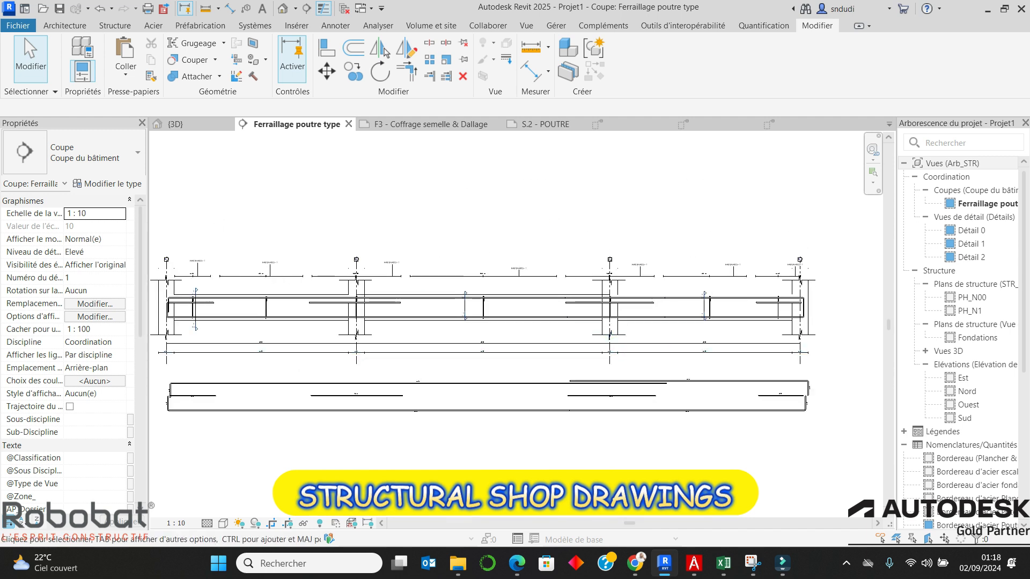
Step: Open the S.2 - POUTRE sheet and examine its cross-section details, beam elevation and reinforcement schedule
{"action": "left_click", "coordinate": [545, 124]}
{"action": "scroll", "coordinate": [713, 315], "scroll_direction": "down", "scroll_amount": 5}
{"action": "scroll", "coordinate": [490, 310], "scroll_direction": "up", "scroll_amount": 5}
{"action": "scroll", "coordinate": [273, 342], "scroll_direction": "down", "scroll_amount": 3}
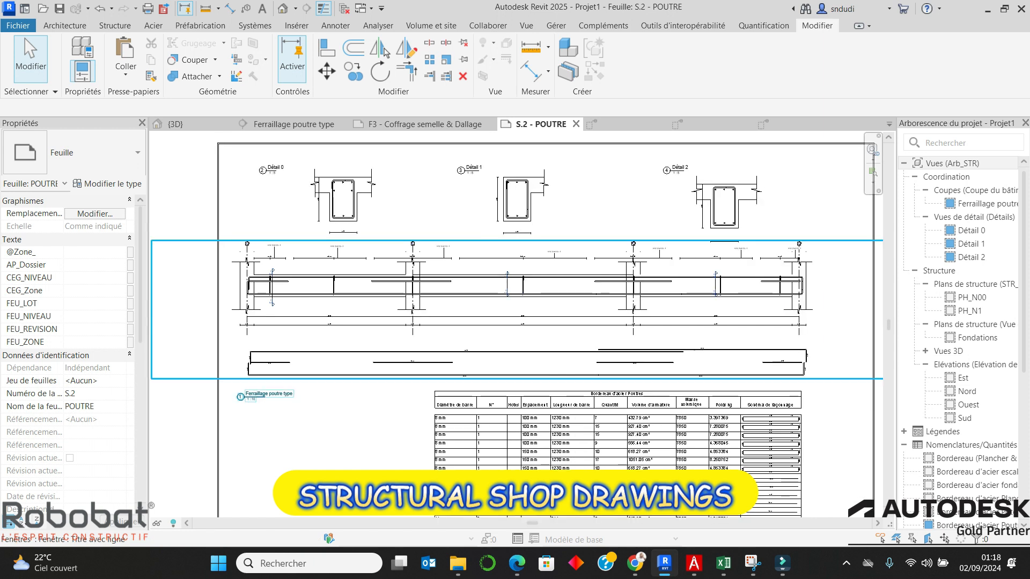
{"action": "scroll", "coordinate": [445, 279], "scroll_direction": "up", "scroll_amount": 4}
{"action": "scroll", "coordinate": [654, 483], "scroll_direction": "up", "scroll_amount": 1}
{"action": "scroll", "coordinate": [488, 290], "scroll_direction": "down", "scroll_amount": 2}
{"action": "scroll", "coordinate": [681, 432], "scroll_direction": "up", "scroll_amount": 3}
{"action": "scroll", "coordinate": [703, 357], "scroll_direction": "down", "scroll_amount": 3}
{"action": "scroll", "coordinate": [677, 356], "scroll_direction": "down", "scroll_amount": 3}
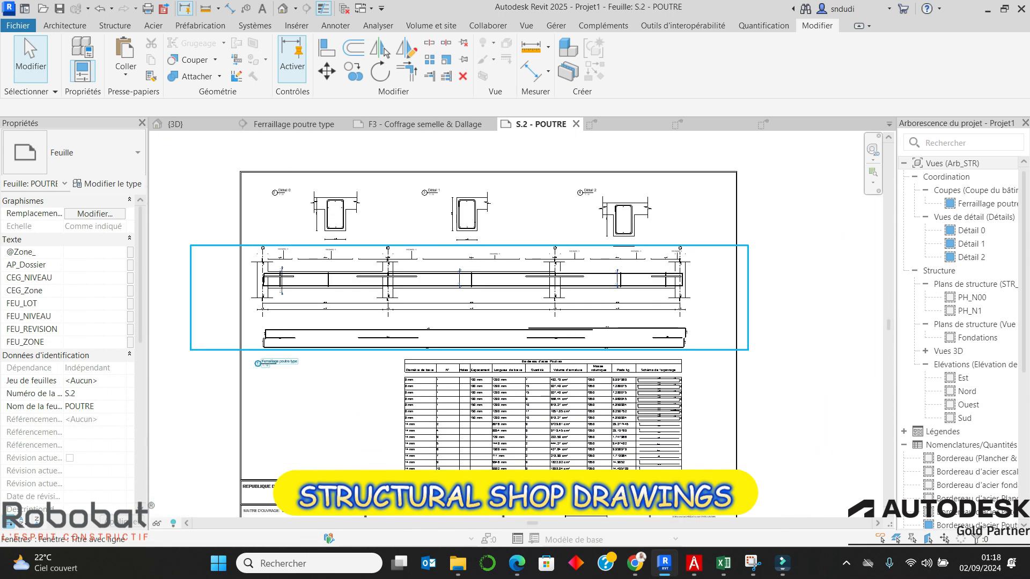
{"action": "scroll", "coordinate": [686, 375], "scroll_direction": "up", "scroll_amount": 4}
{"action": "scroll", "coordinate": [717, 373], "scroll_direction": "down", "scroll_amount": 1}
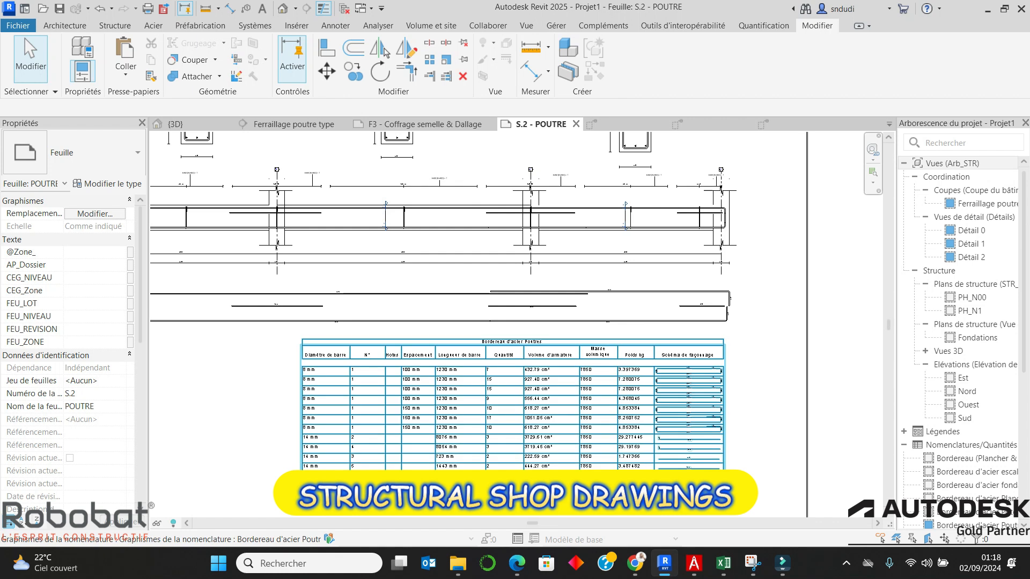
{"action": "scroll", "coordinate": [644, 366], "scroll_direction": "down", "scroll_amount": 2}
{"action": "scroll", "coordinate": [322, 322], "scroll_direction": "up", "scroll_amount": 3}
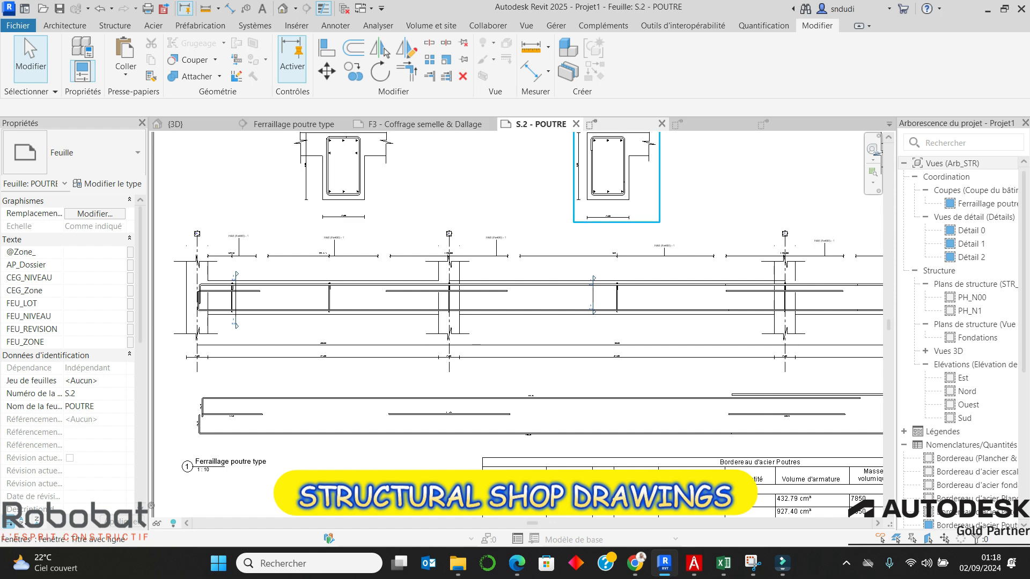
Step: Look through the open beam cross-section detail views, including Détail 0 and Détail 2
{"action": "left_click", "coordinate": [708, 124]}
{"action": "left_click", "coordinate": [625, 124]}
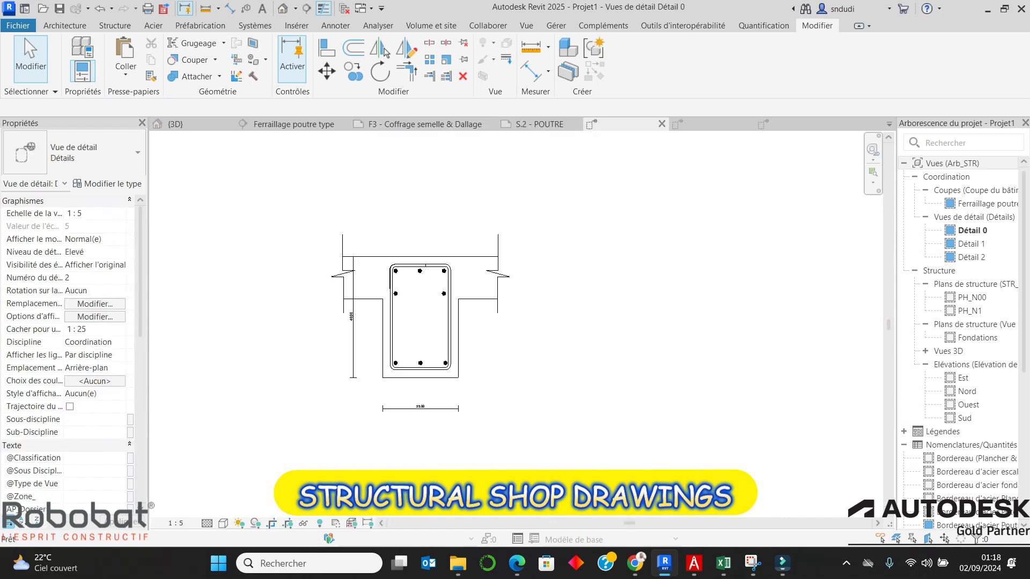
{"action": "left_click", "coordinate": [796, 124]}
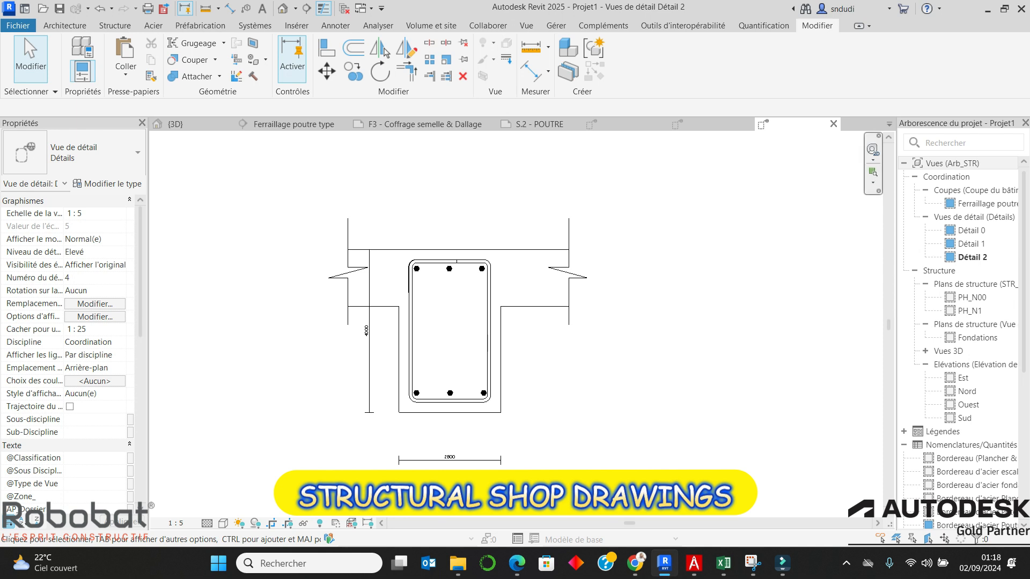
Step: Return to the Ferraillage poutre type section and inspect the properties of the upper and lower HA14 longitudinal bars
{"action": "left_click", "coordinate": [971, 204]}
{"action": "double_click", "coordinate": [971, 203]}
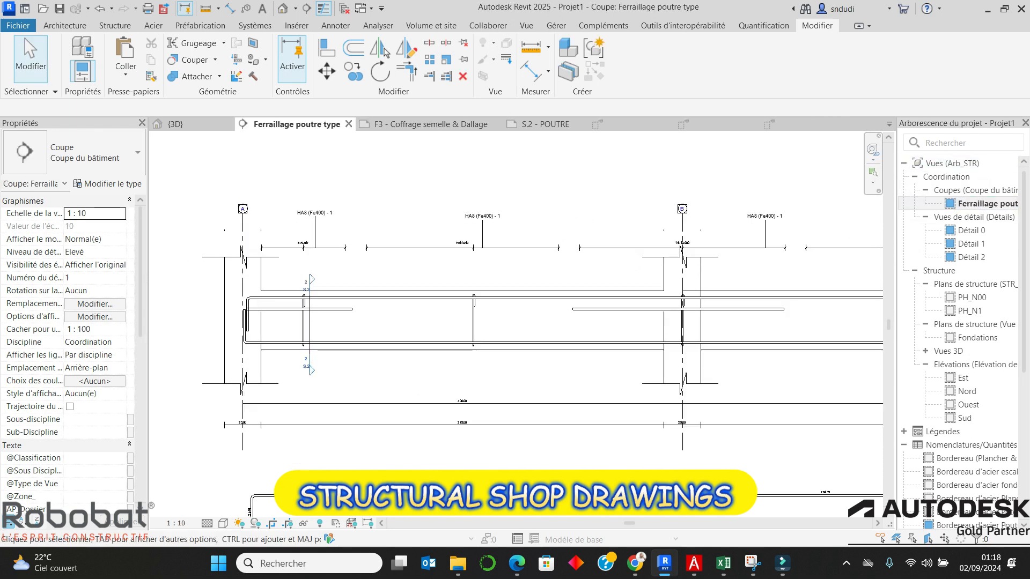
{"action": "scroll", "coordinate": [283, 294], "scroll_direction": "up", "scroll_amount": 2}
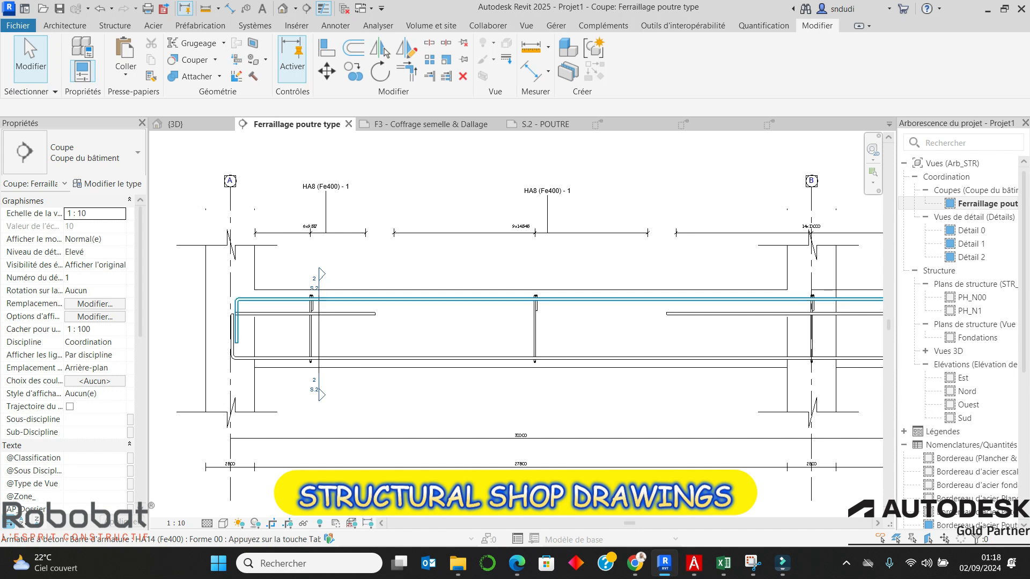
{"action": "left_click", "coordinate": [352, 299]}
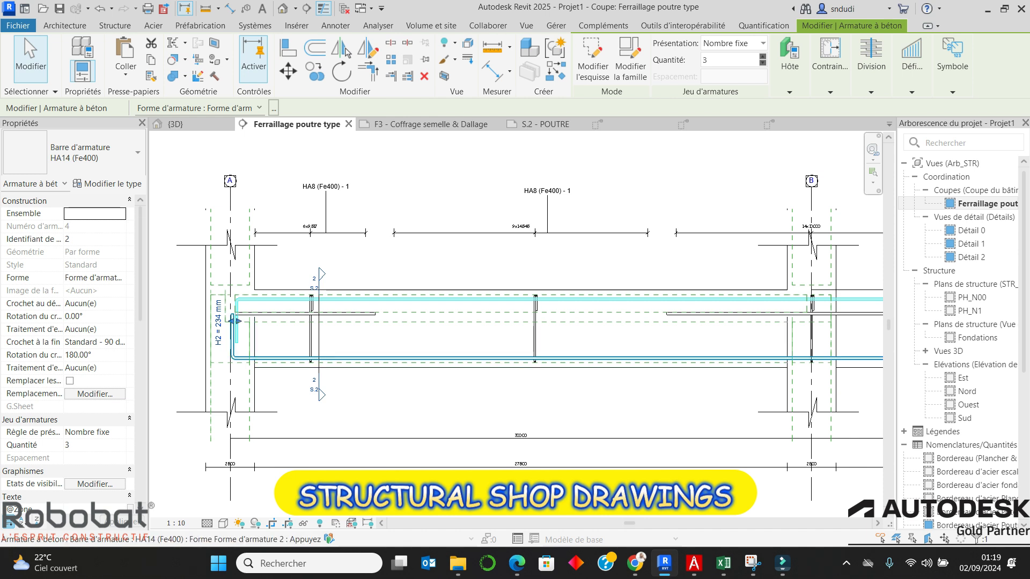
{"action": "left_click", "coordinate": [529, 358]}
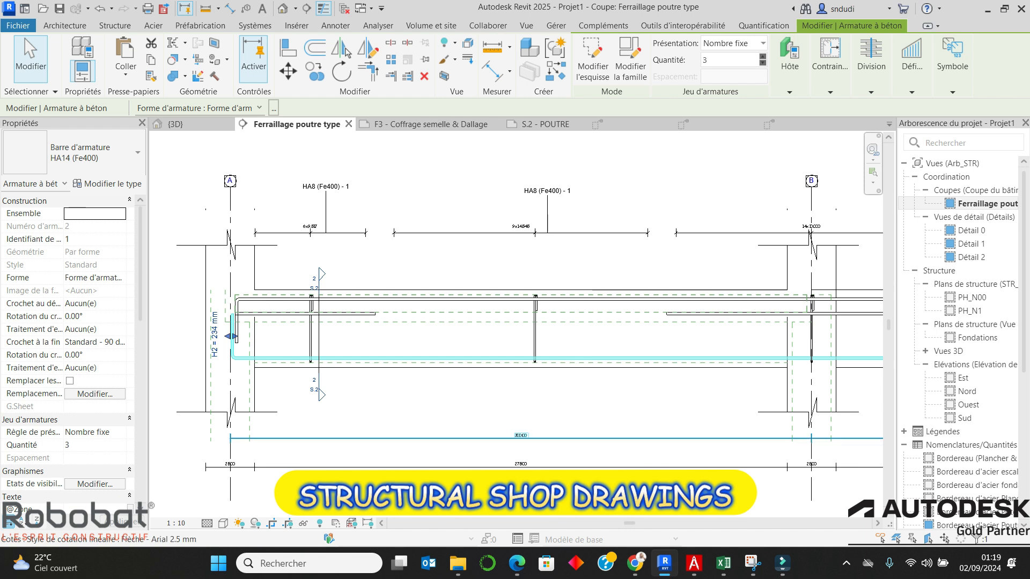
{"action": "key", "text": "Escape"}
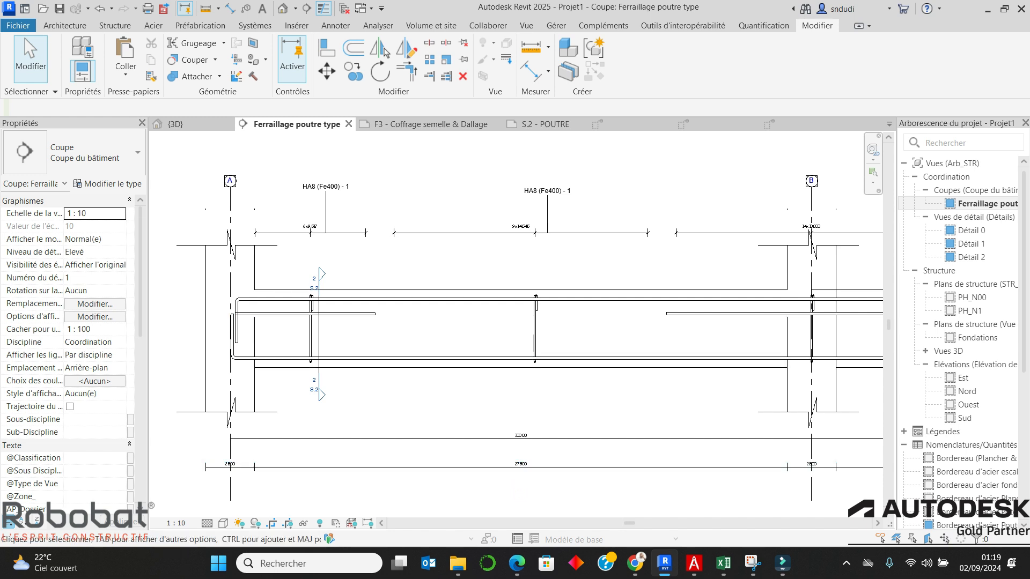
Step: Create a shared parameter named NUM ARMATURE in the Armature group with the data type Nombre
{"action": "left_click", "coordinate": [556, 26]}
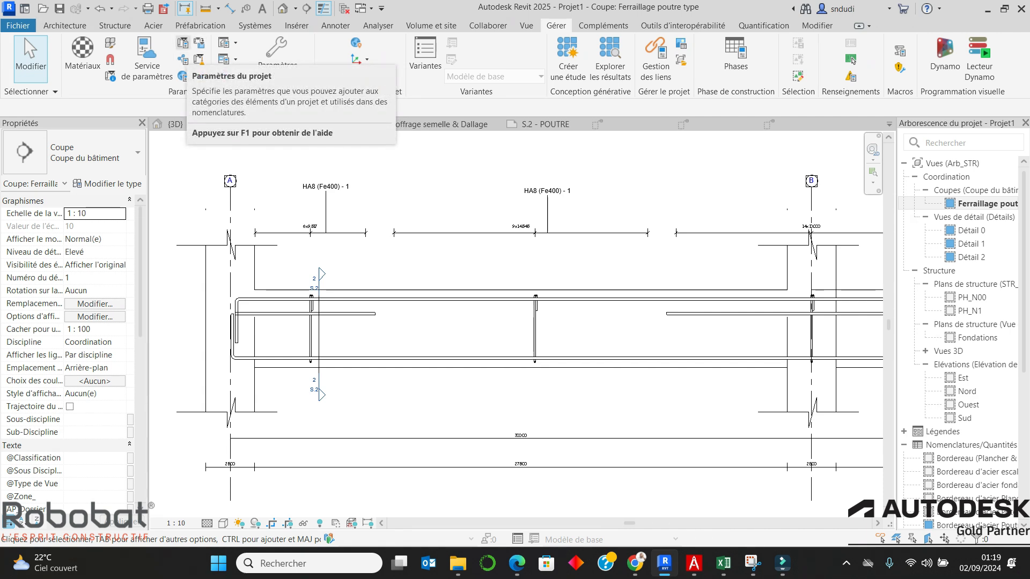
{"action": "left_click", "coordinate": [183, 60]}
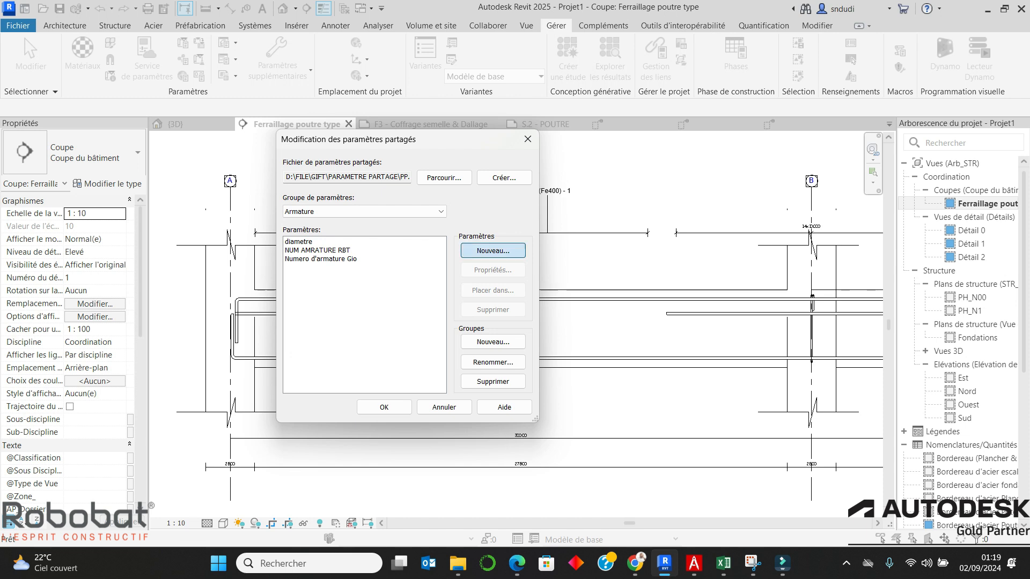
{"action": "left_click", "coordinate": [492, 251]}
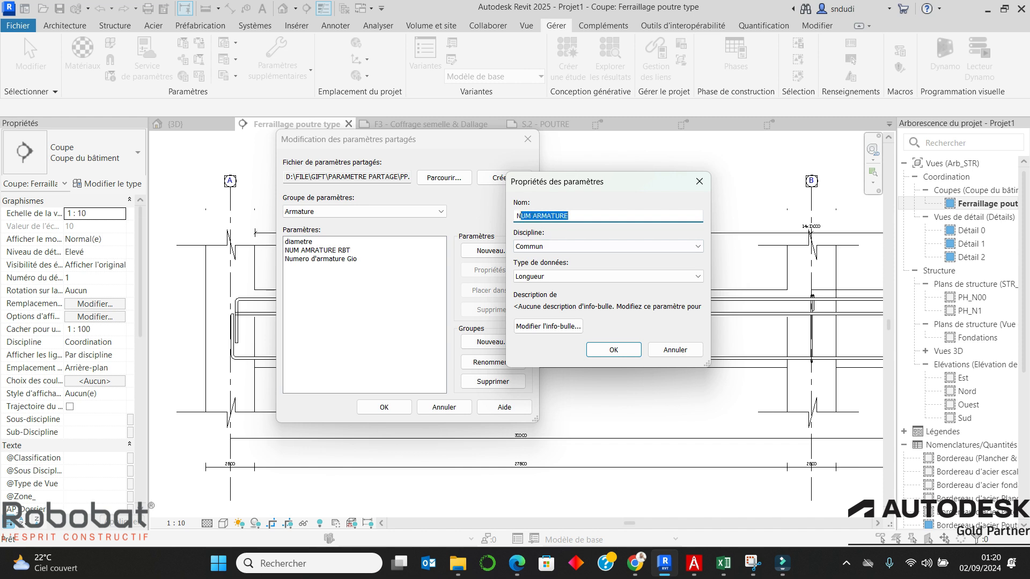
{"action": "left_click", "coordinate": [608, 276]}
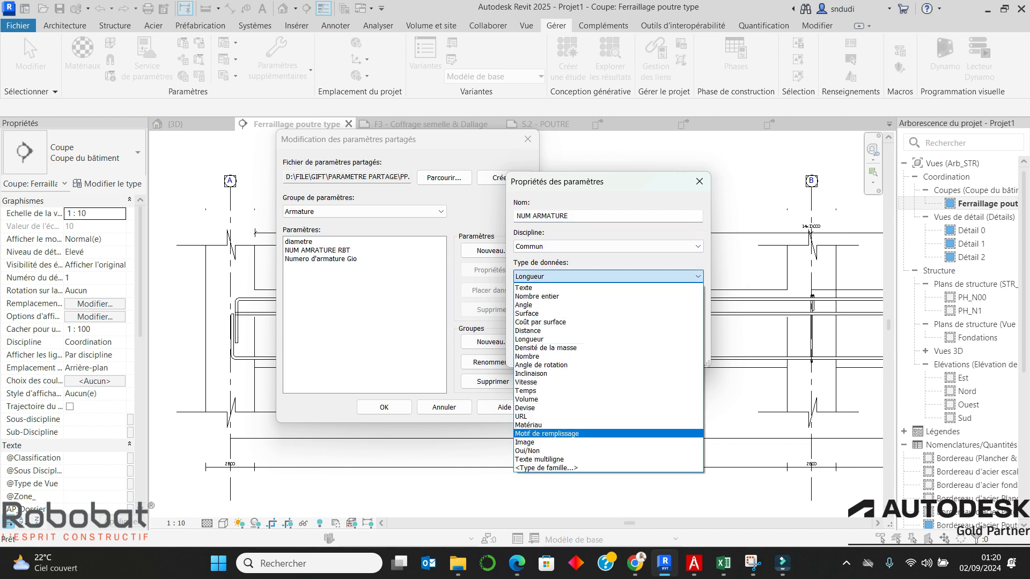
{"action": "left_click", "coordinate": [527, 356]}
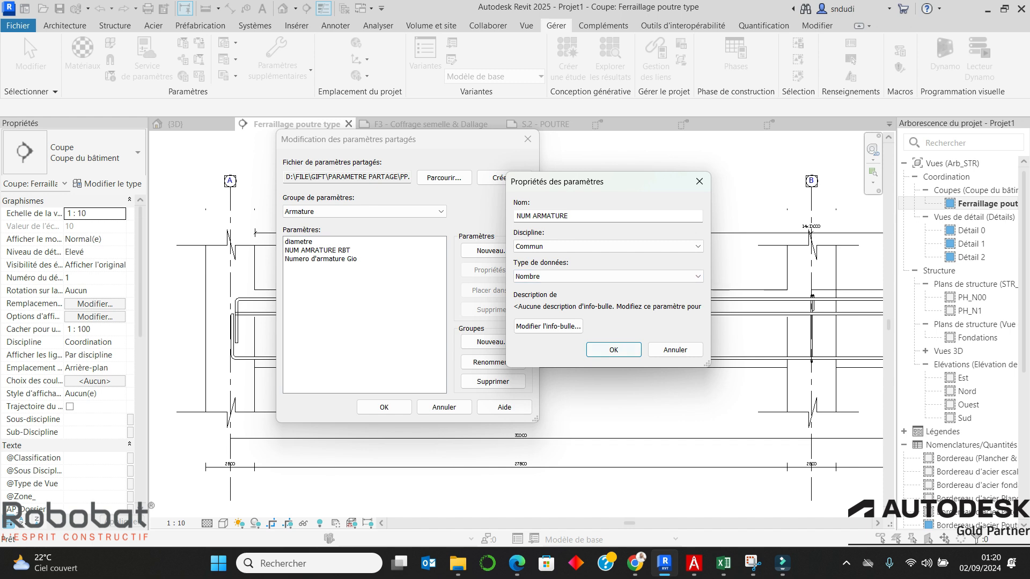
{"action": "left_click", "coordinate": [614, 350]}
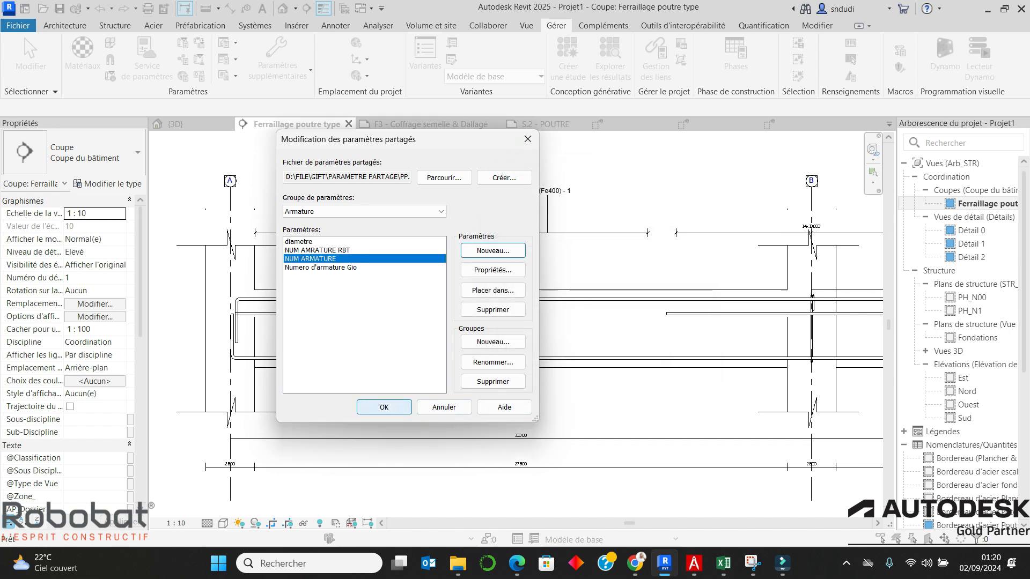
{"action": "left_click", "coordinate": [384, 407]}
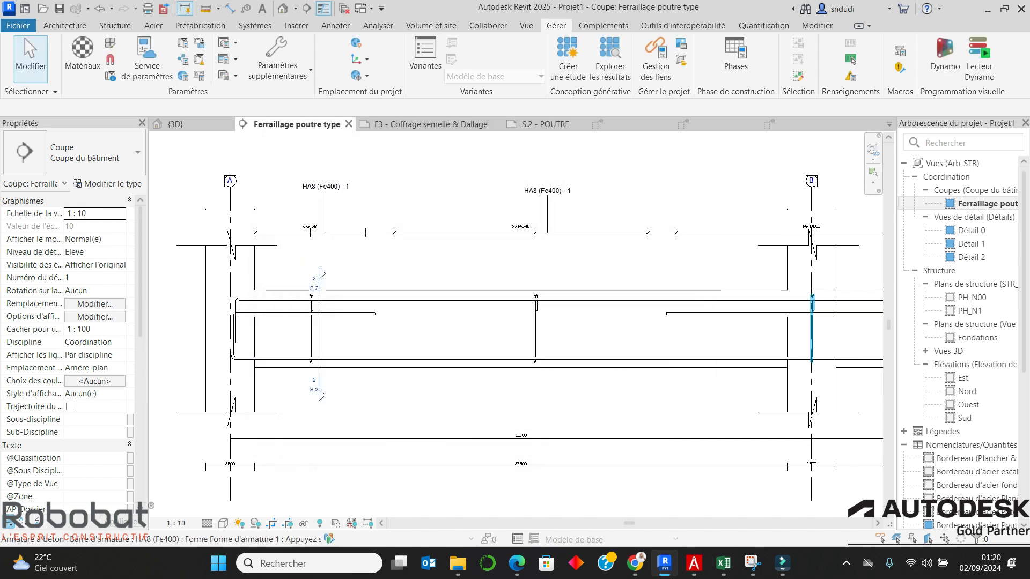
Step: Start a new project parameter based on the shared parameter NUM ARMATURE from the Armature group
{"action": "left_click", "coordinate": [183, 43]}
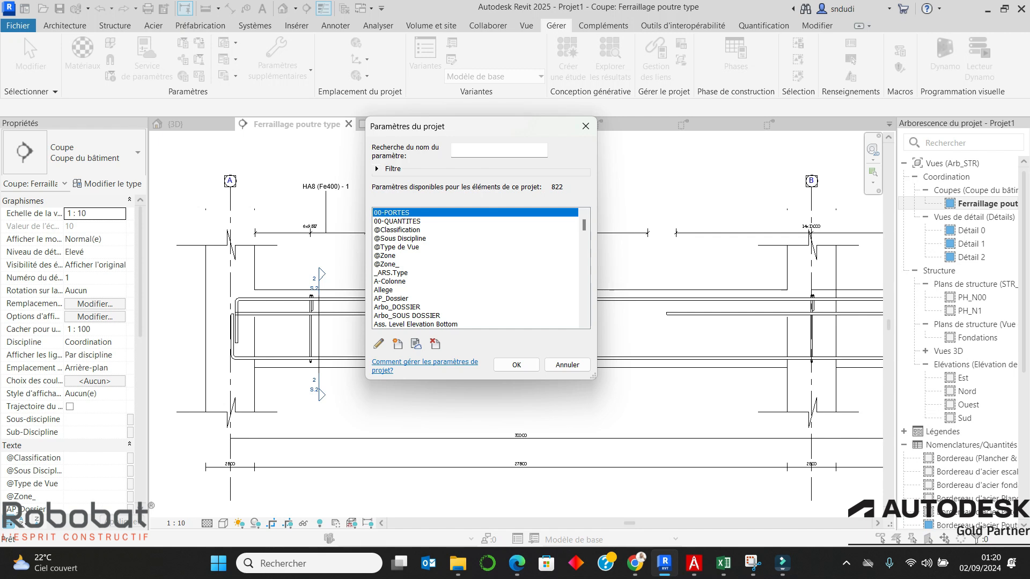
{"action": "left_click", "coordinate": [397, 344]}
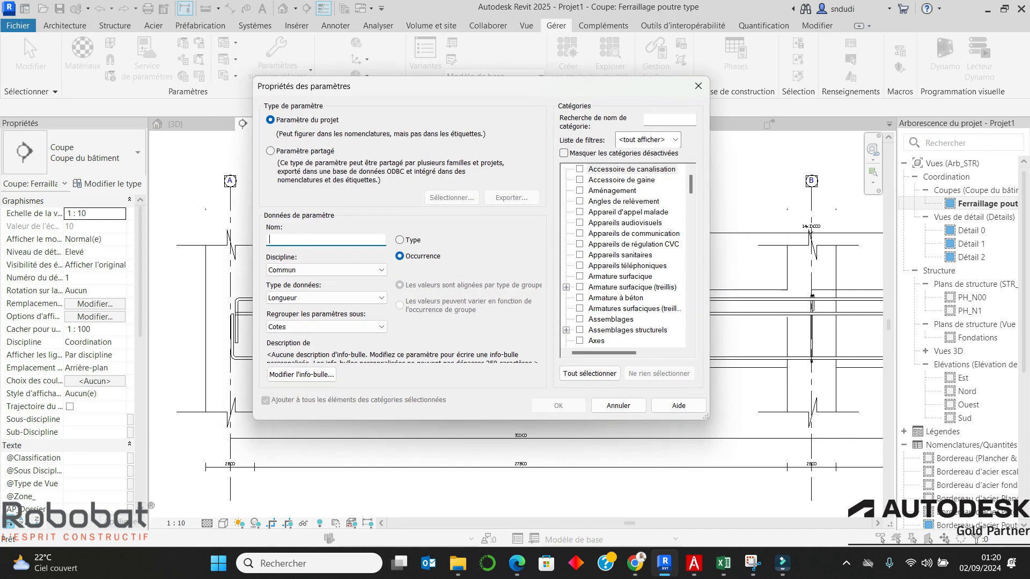
{"action": "left_click", "coordinate": [270, 150]}
{"action": "left_click", "coordinate": [450, 198]}
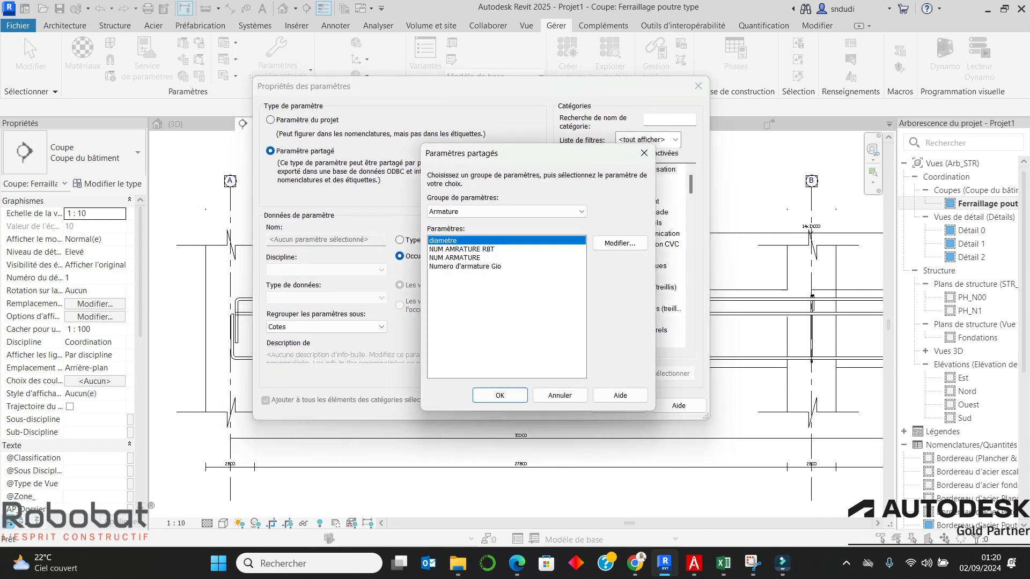
{"action": "left_click", "coordinate": [455, 258]}
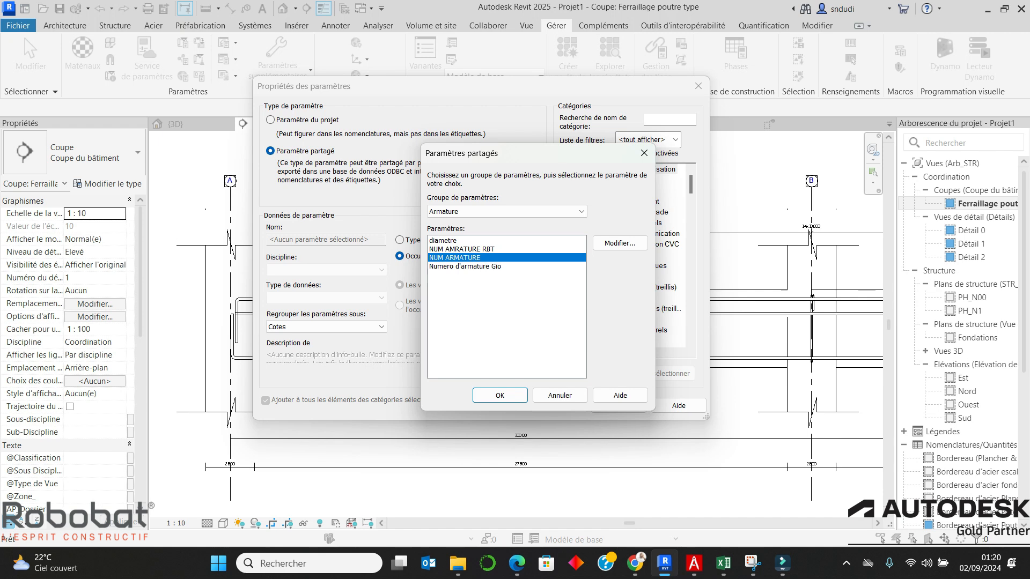
{"action": "left_click", "coordinate": [500, 395]}
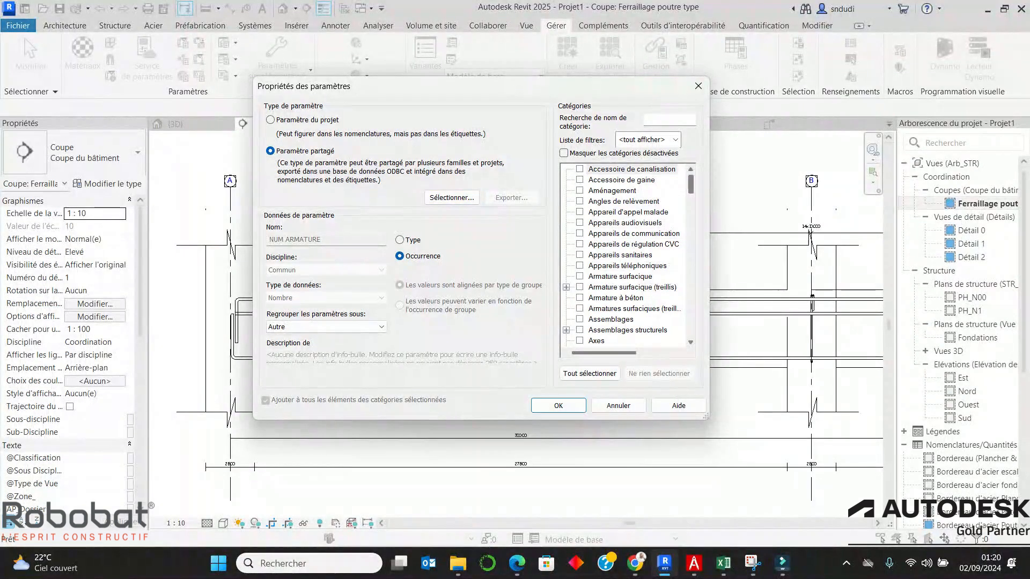
Step: Assign the NUM ARMATURE parameter to the Armature à béton category and add it to the project
{"action": "scroll", "coordinate": [624, 254], "scroll_direction": "down", "scroll_amount": 8}
{"action": "scroll", "coordinate": [625, 255], "scroll_direction": "down", "scroll_amount": 1}
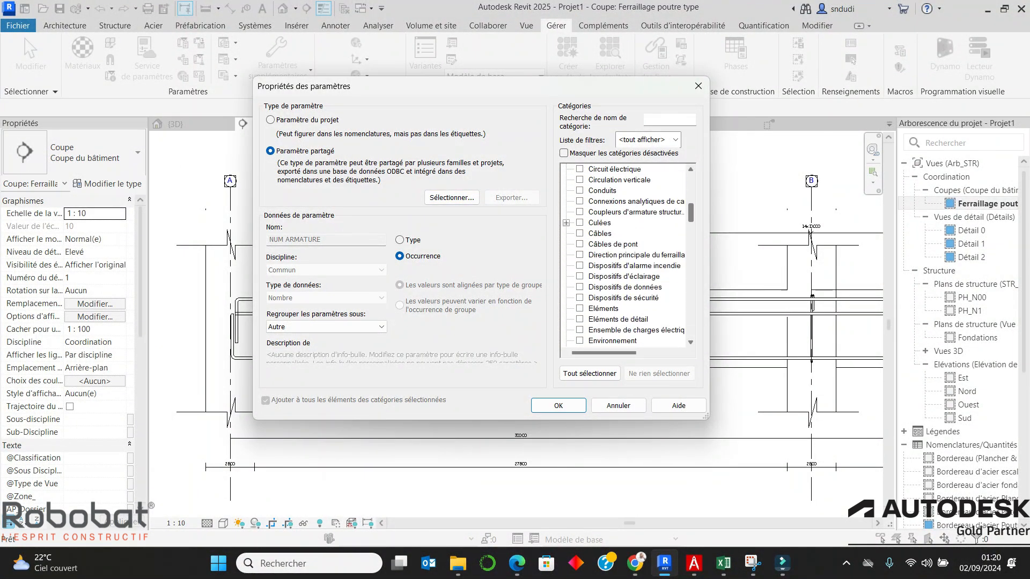
{"action": "left_click", "coordinate": [689, 200]}
{"action": "scroll", "coordinate": [624, 255], "scroll_direction": "down", "scroll_amount": 1}
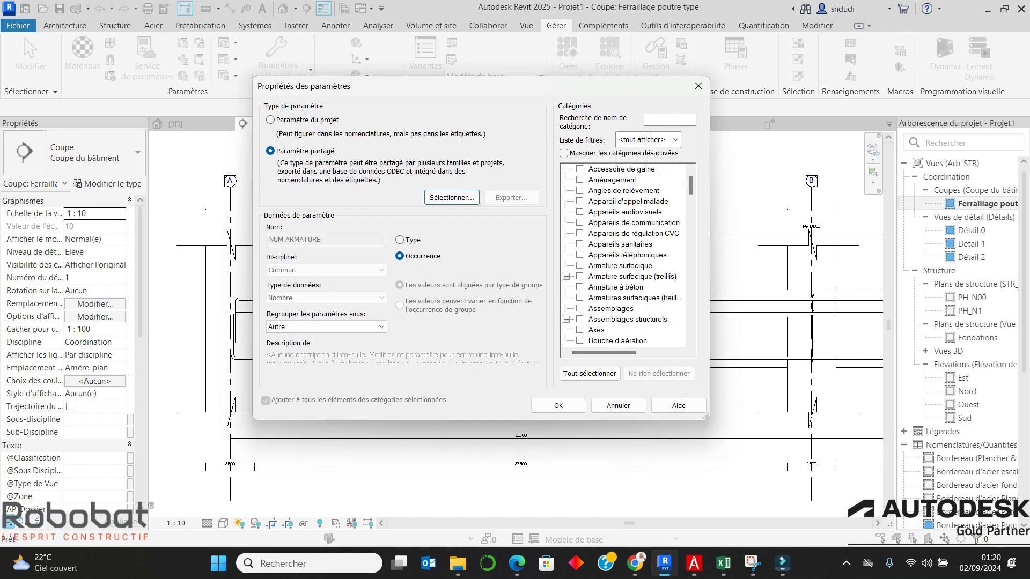
{"action": "left_click", "coordinate": [615, 287]}
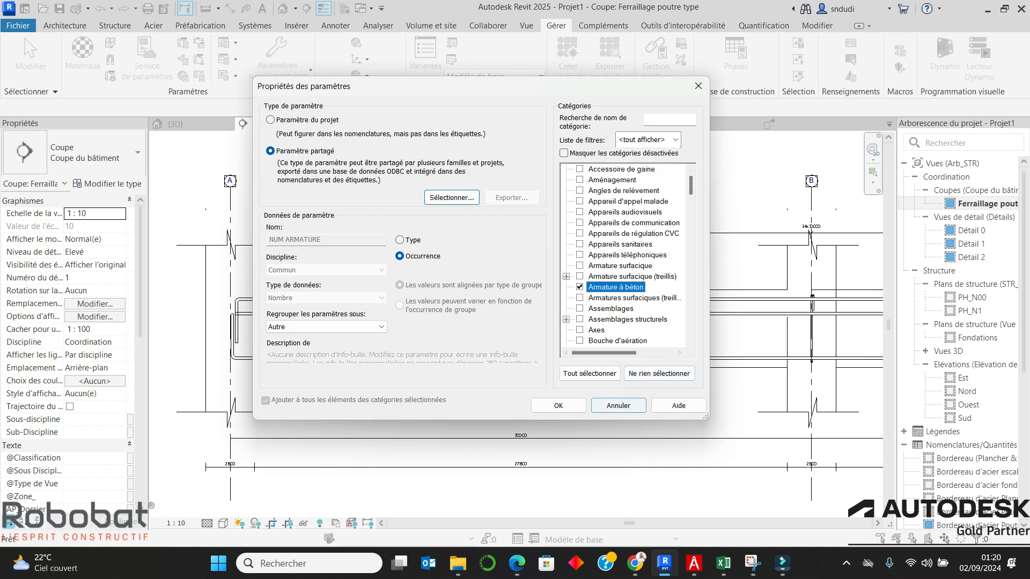
{"action": "left_click", "coordinate": [558, 405]}
{"action": "left_click", "coordinate": [515, 364]}
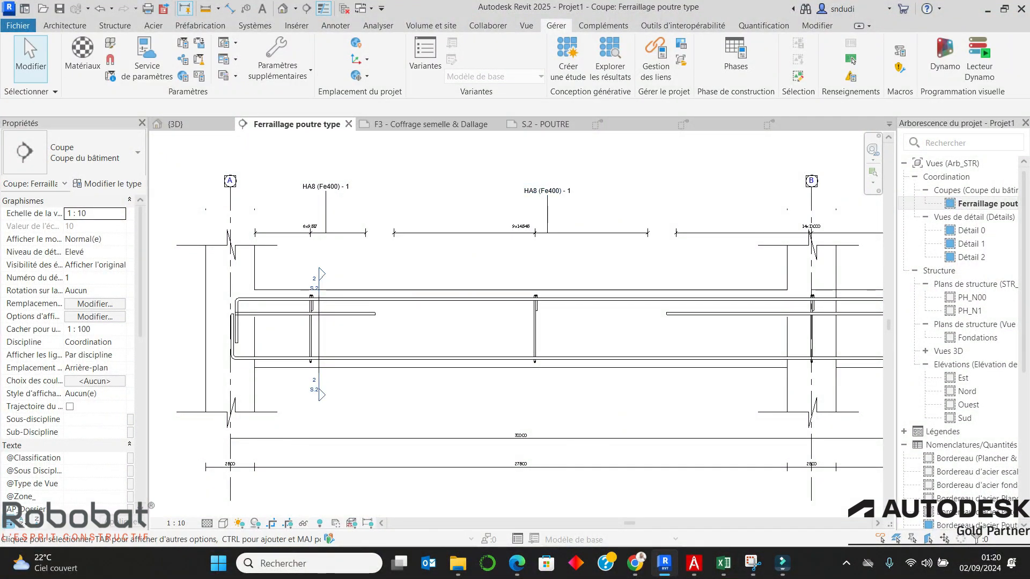
Step: Check the properties of the beam's upper HA14 longitudinal bar in the Ferraillage poutre type section
{"action": "scroll", "coordinate": [367, 279], "scroll_direction": "down", "scroll_amount": 1}
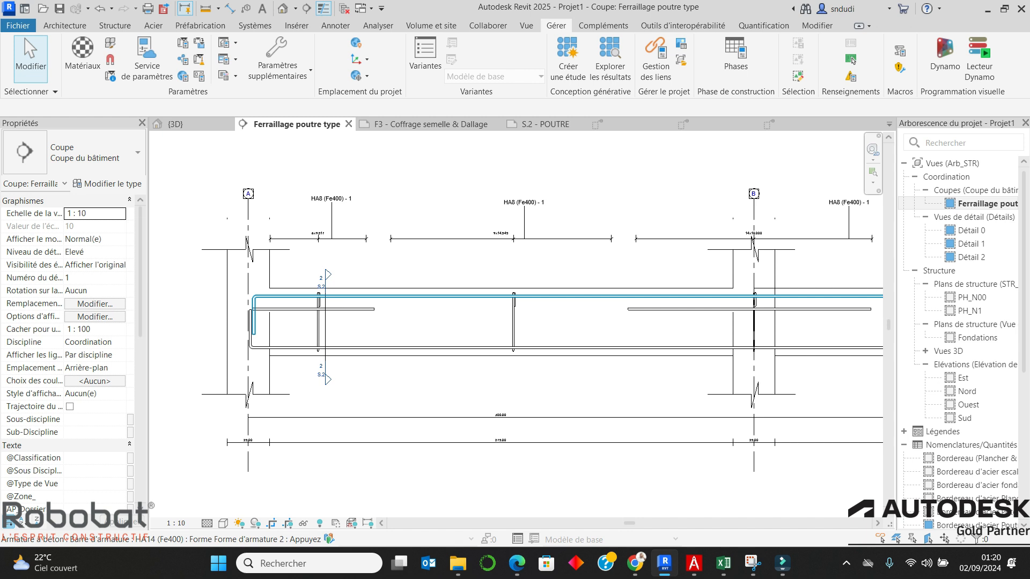
{"action": "left_click", "coordinate": [254, 316]}
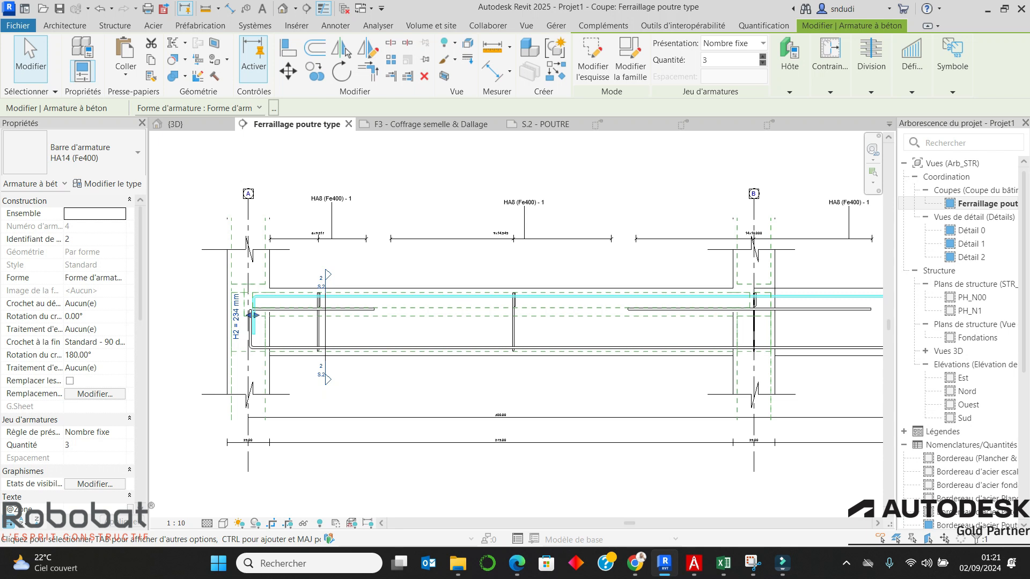
{"action": "key", "text": "Escape"}
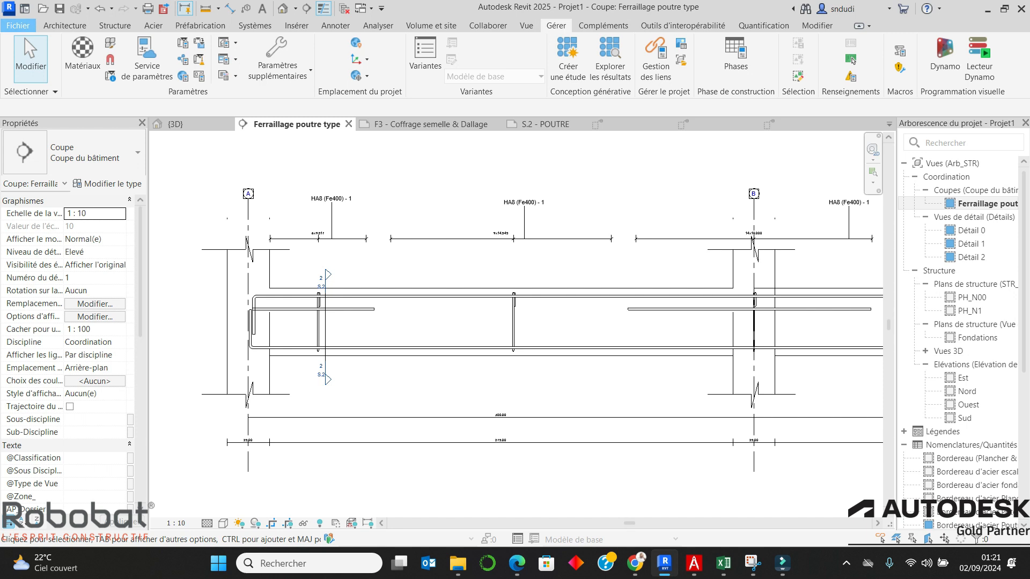
Step: Create a new annotation family from the template Etiquette multicatégorie métrique.rft in the Annotations folder
{"action": "left_click", "coordinate": [17, 26]}
{"action": "mouse_move", "coordinate": [45, 78]}
{"action": "left_click", "coordinate": [134, 177]}
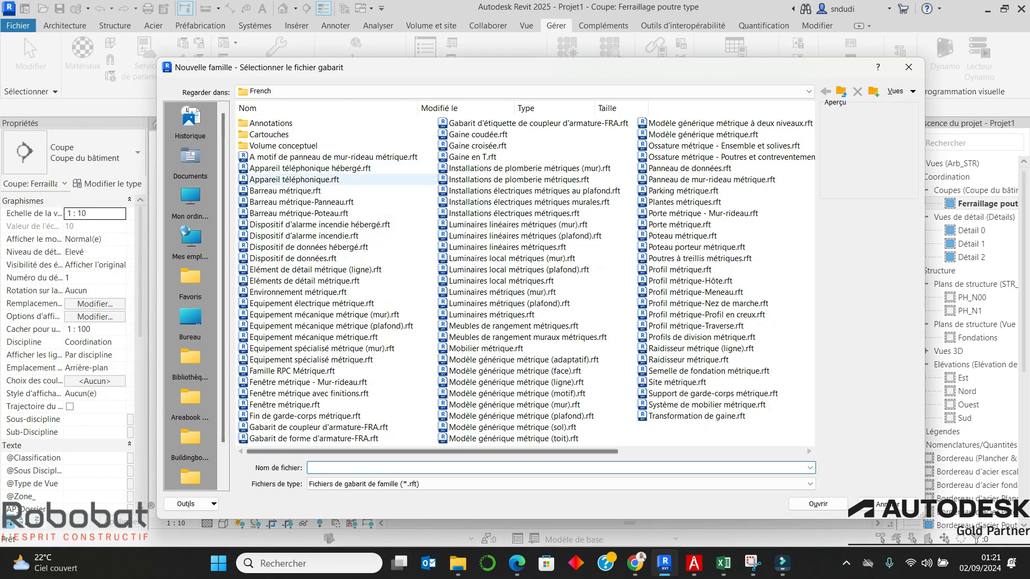
{"action": "double_click", "coordinate": [271, 123]}
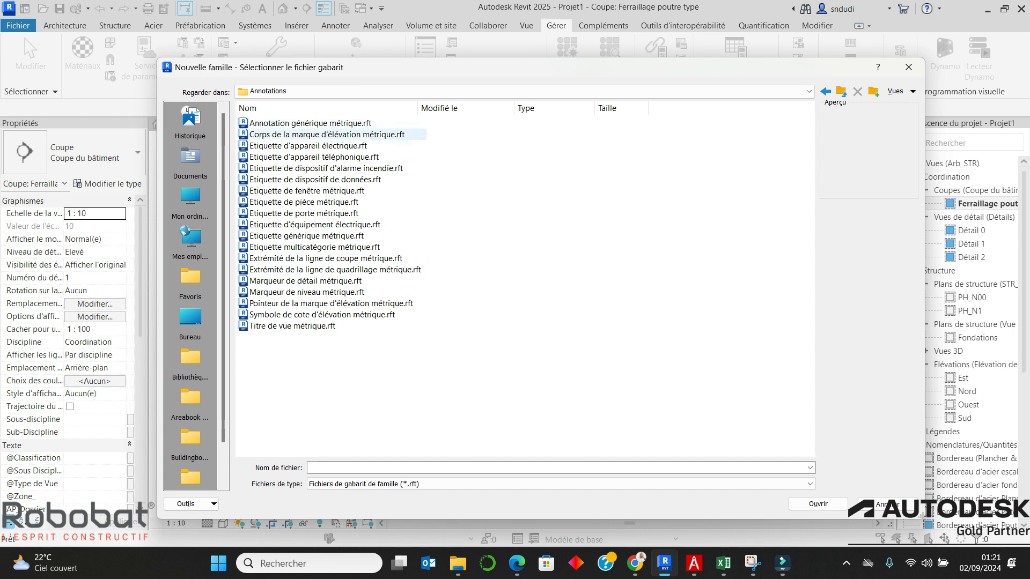
{"action": "left_click", "coordinate": [314, 247]}
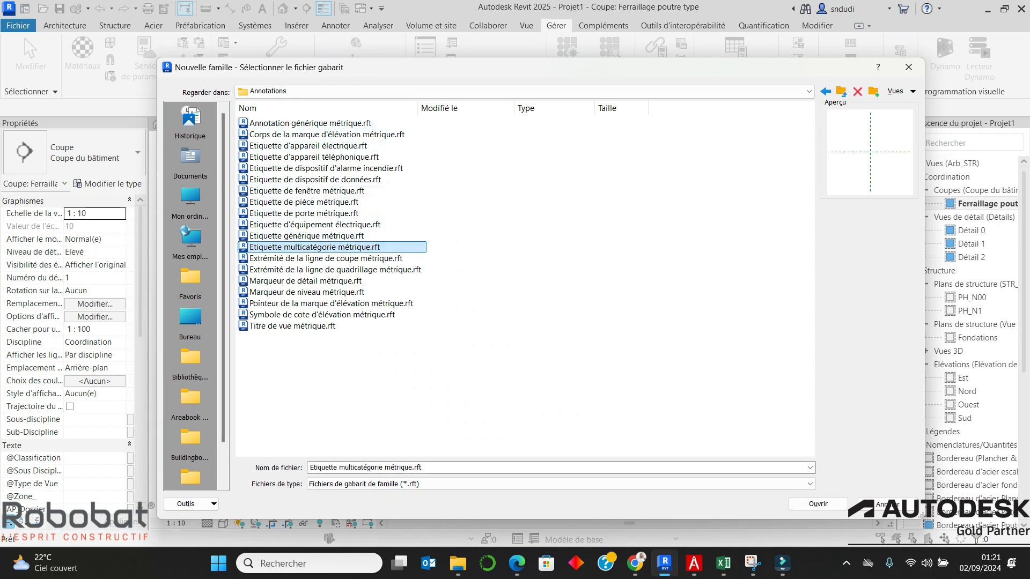
{"action": "left_click", "coordinate": [817, 503]}
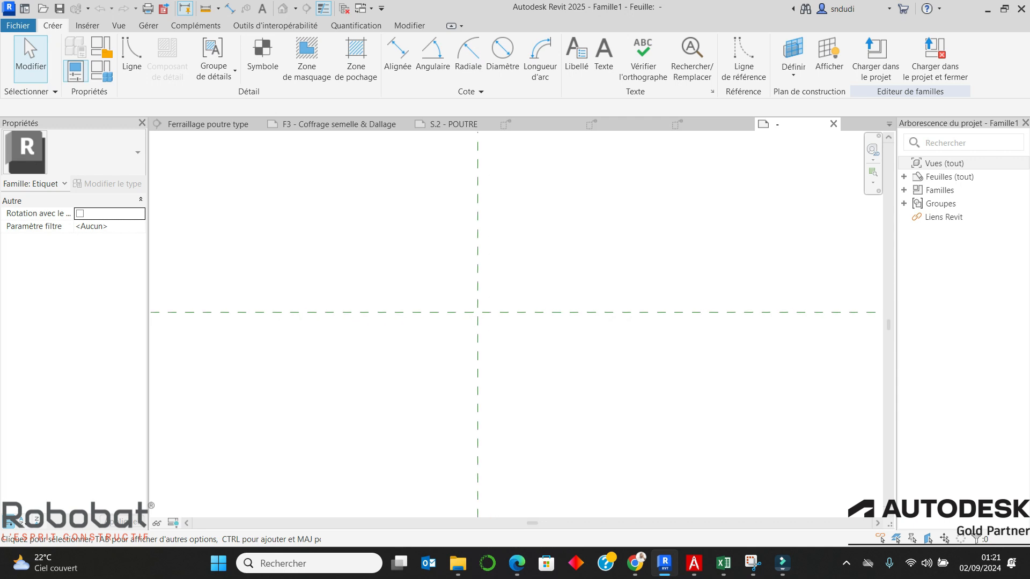
Step: Draw a circle with a radius of 2 mm centred on the intersection of the reference planes
{"action": "left_click", "coordinate": [131, 57]}
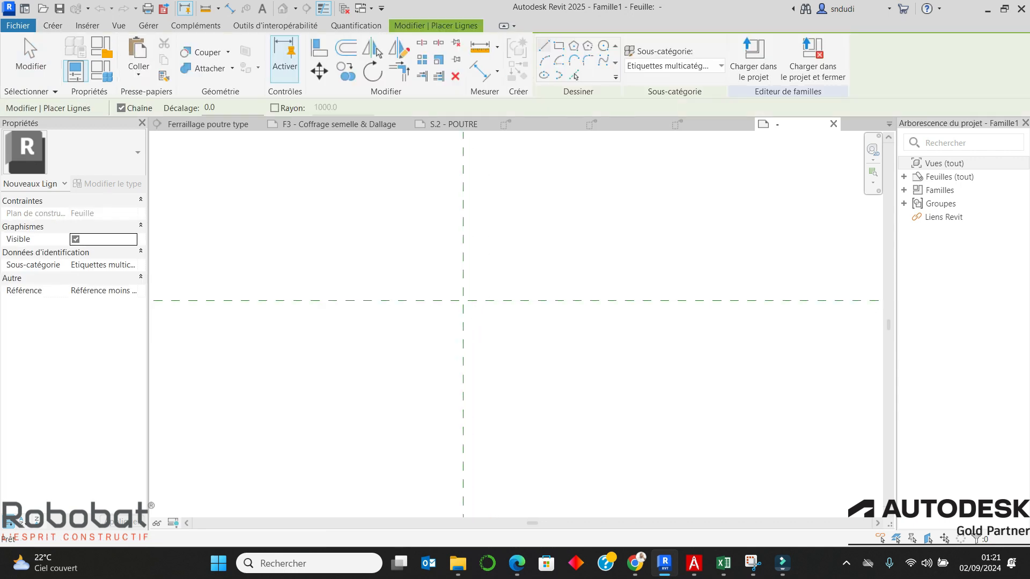
{"action": "left_click", "coordinate": [460, 300]}
{"action": "scroll", "coordinate": [477, 283], "scroll_direction": "up", "scroll_amount": 1}
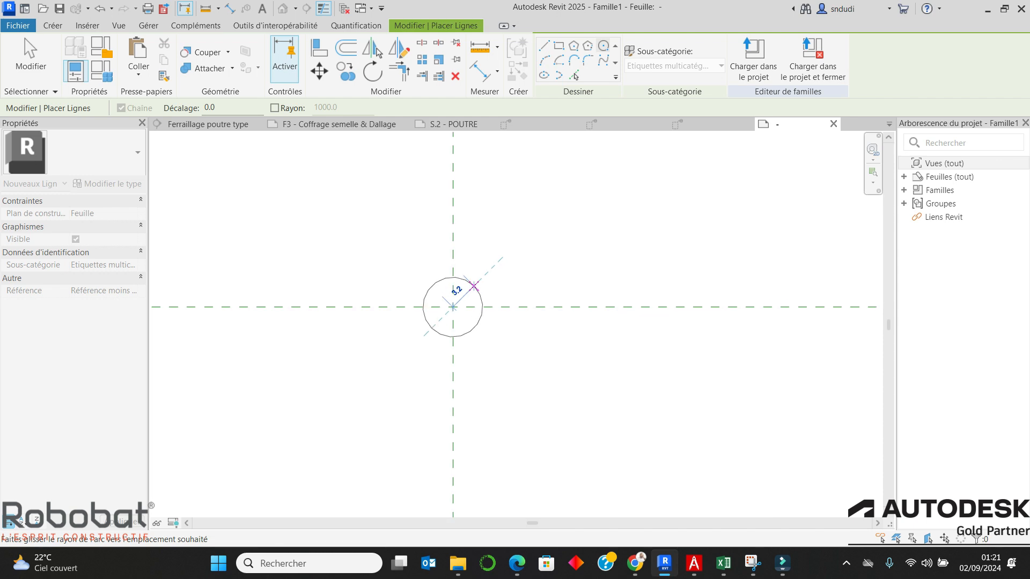
{"action": "type", "text": "2"}
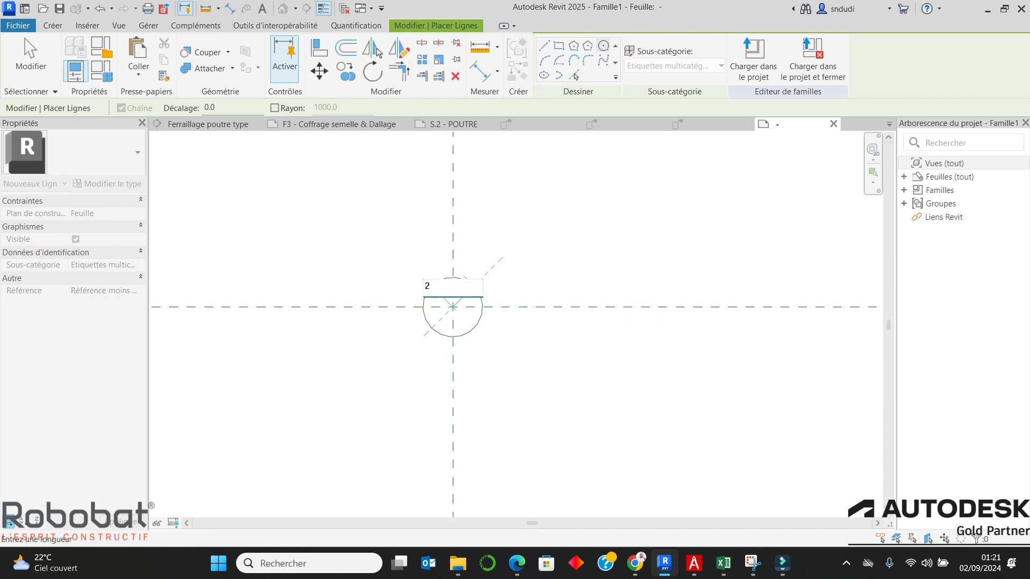
{"action": "key", "text": "Return"}
{"action": "scroll", "coordinate": [462, 306], "scroll_direction": "up", "scroll_amount": 3}
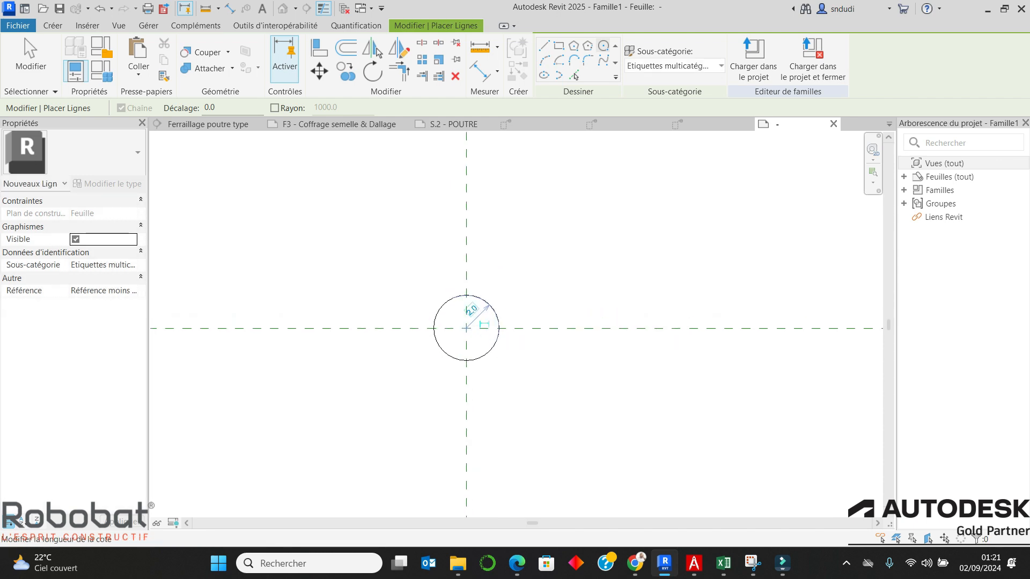
{"action": "key", "text": "Escape"}
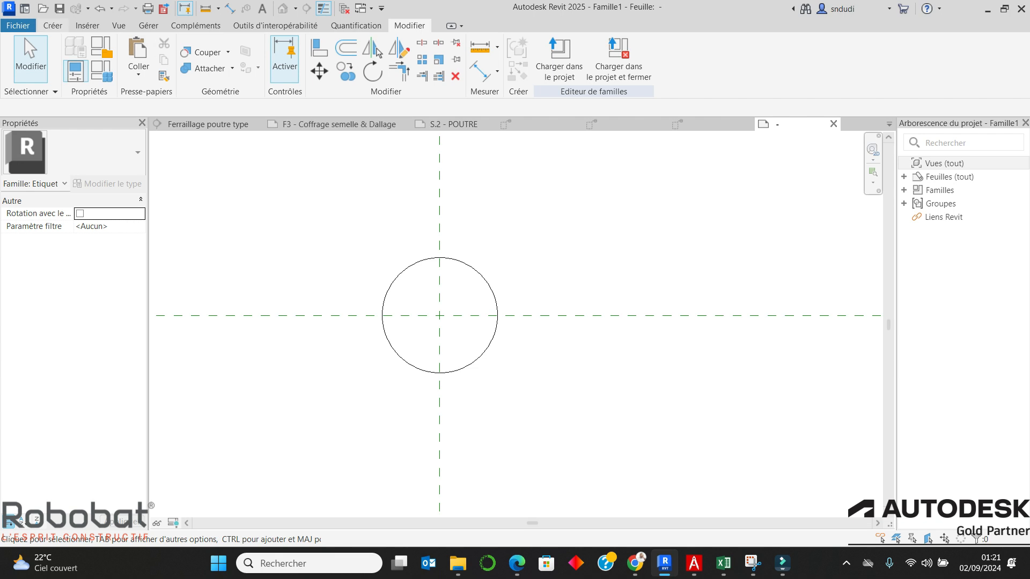
Step: Place a label at the circle's centre and add the shared parameter NUM ARMATURE to it
{"action": "left_click", "coordinate": [53, 26]}
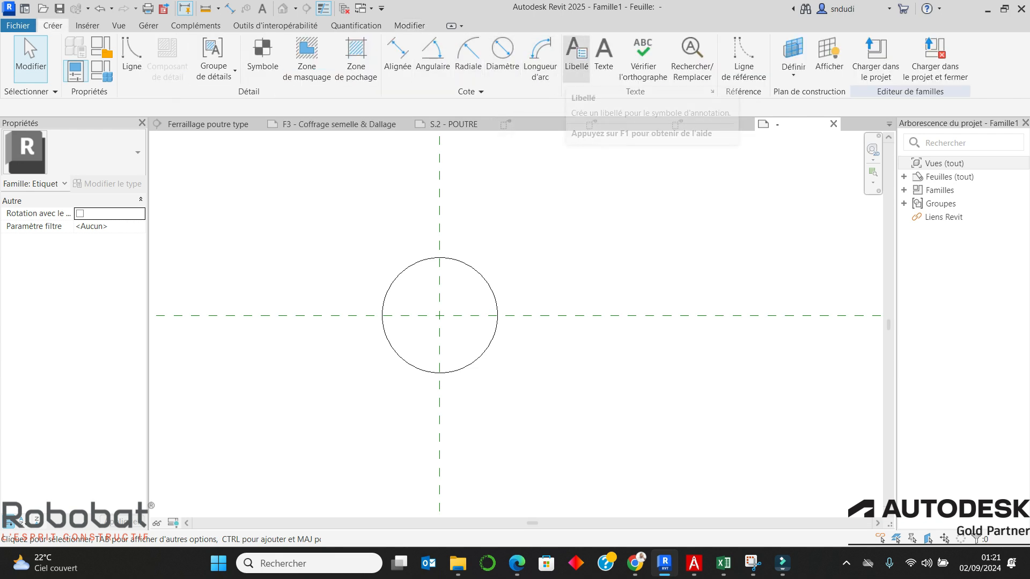
{"action": "left_click", "coordinate": [576, 56]}
{"action": "left_click", "coordinate": [439, 317]}
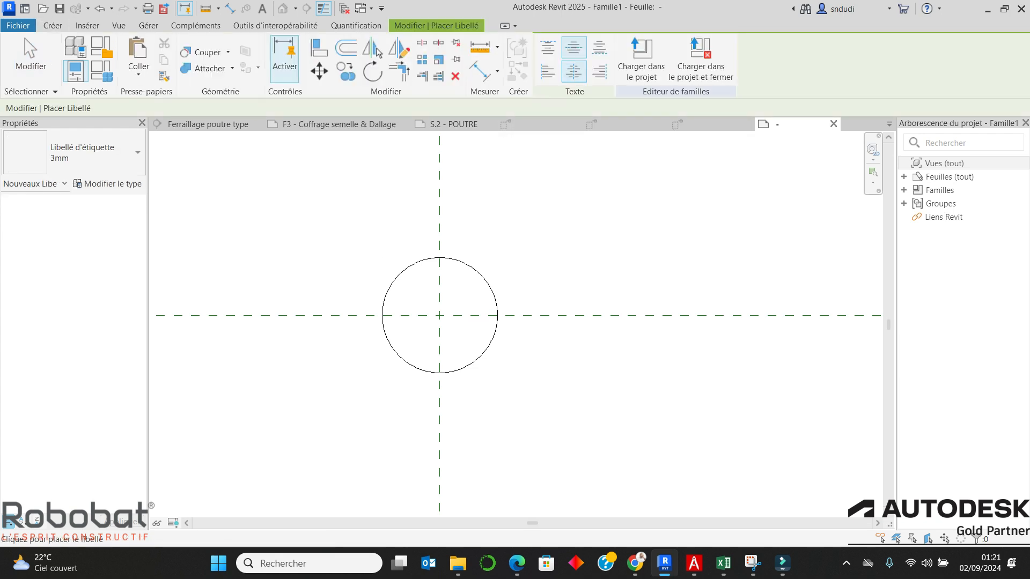
{"action": "left_click_drag", "start_coordinate": [498, 297], "coordinate": [499, 328]}
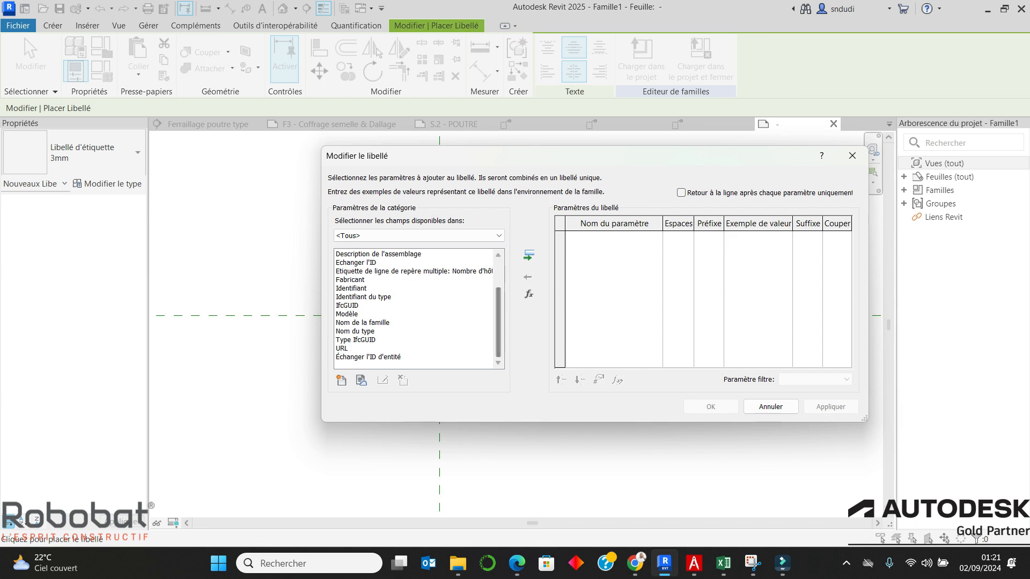
{"action": "left_click", "coordinate": [341, 381]}
{"action": "left_click", "coordinate": [628, 254]}
{"action": "left_click", "coordinate": [482, 258]}
{"action": "left_click", "coordinate": [500, 395]}
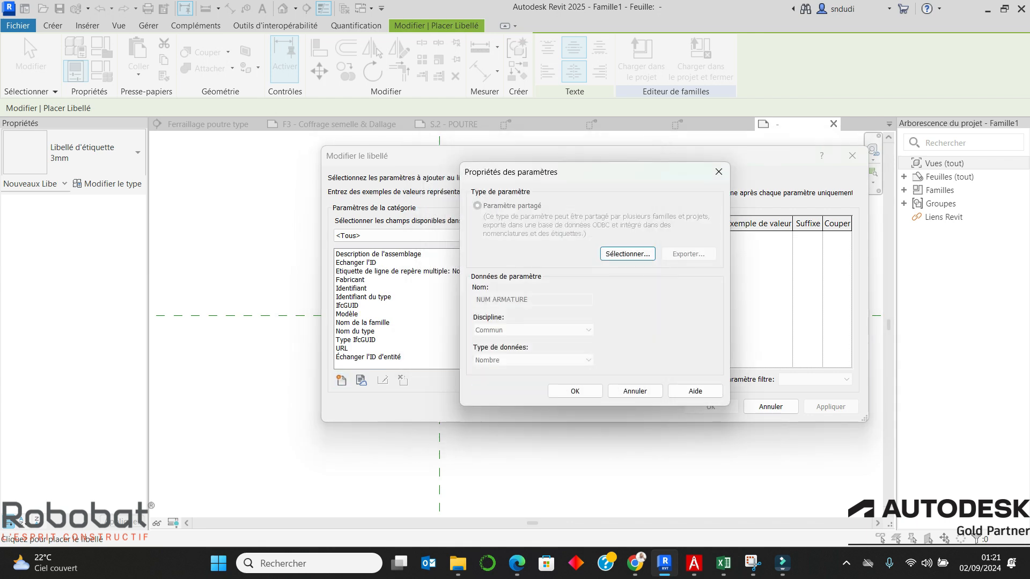
{"action": "left_click", "coordinate": [575, 391]}
{"action": "left_click", "coordinate": [529, 255]}
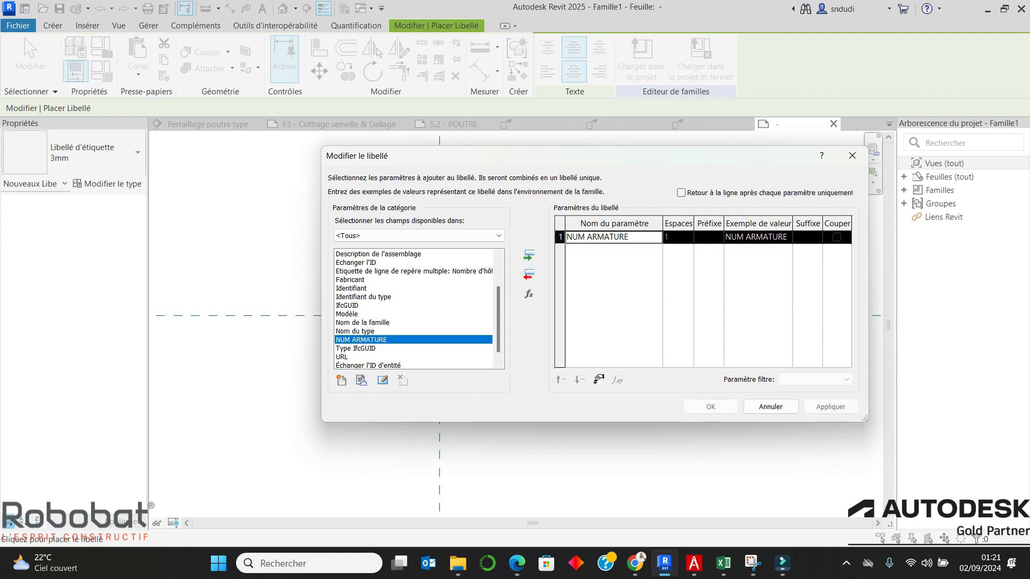
Step: Set the example value of the NUM ARMATURE label parameter to 12 and finish placing the label
{"action": "left_click", "coordinate": [783, 237]}
{"action": "key", "text": "ctrl+a"}
{"action": "type", "text": "1"}
{"action": "left_click", "coordinate": [831, 407]}
{"action": "left_click", "coordinate": [711, 407]}
{"action": "scroll", "coordinate": [528, 339], "scroll_direction": "down", "scroll_amount": 2}
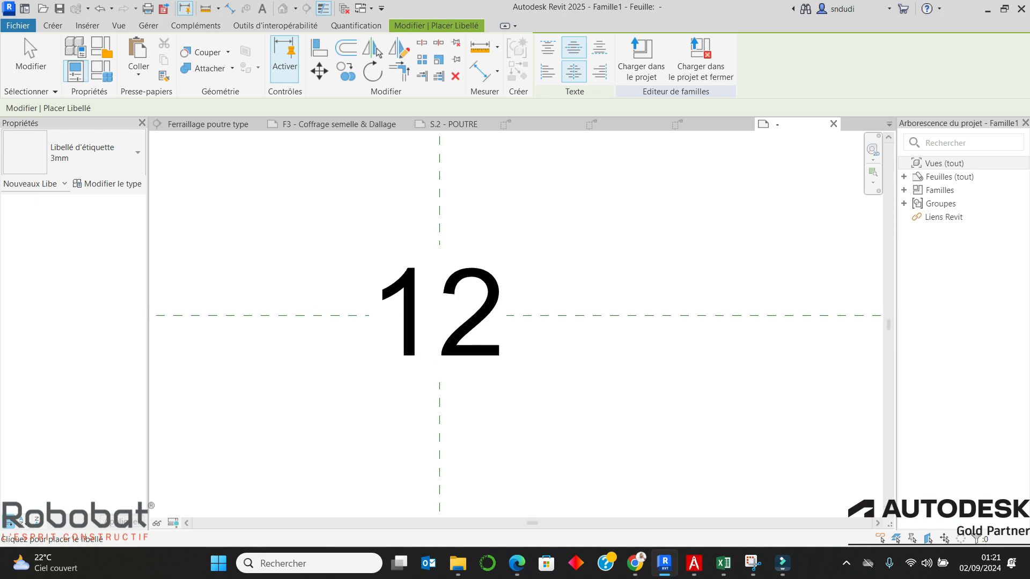
{"action": "key", "text": "Escape"}
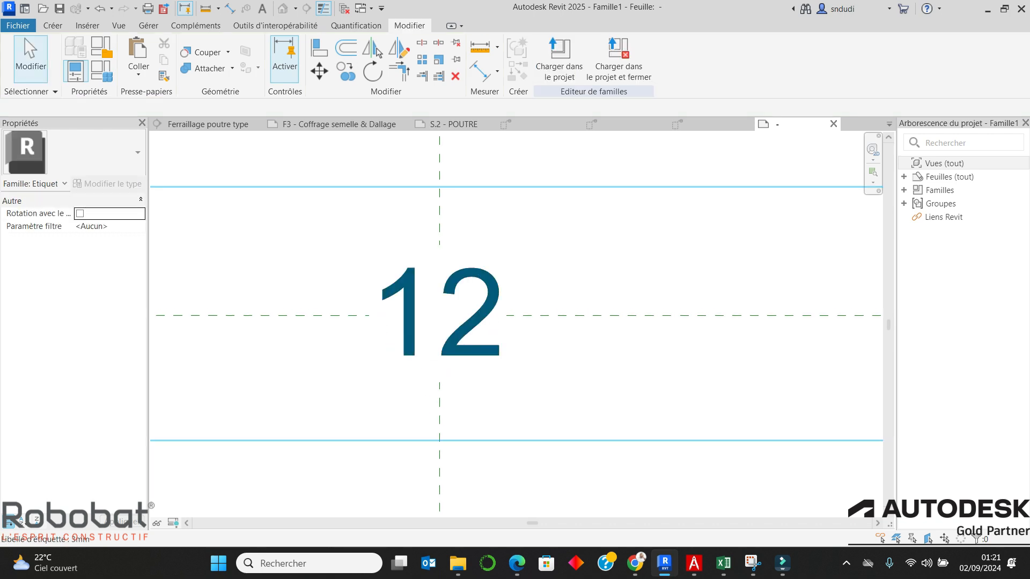
Step: Narrow the label's text box so it fits closely around the sample number
{"action": "left_click", "coordinate": [483, 286]}
{"action": "scroll", "coordinate": [483, 287], "scroll_direction": "down", "scroll_amount": 3}
{"action": "left_click_drag", "start_coordinate": [763, 298], "coordinate": [504, 298]}
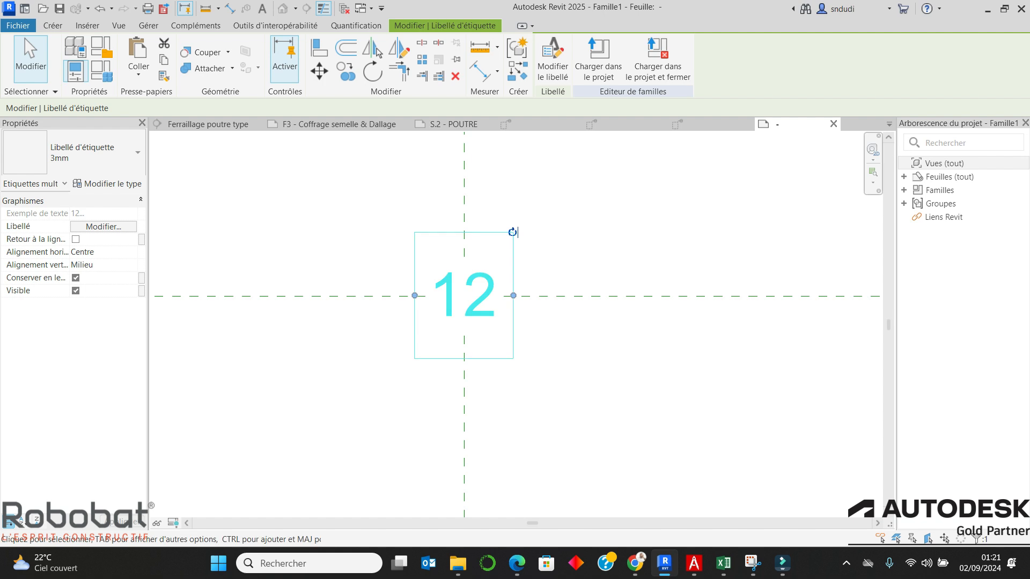
Step: Duplicate the 3mm label type under the author's first name followed by 1.5, and make its background Transparent
{"action": "left_click", "coordinate": [107, 183]}
{"action": "left_click", "coordinate": [781, 92]}
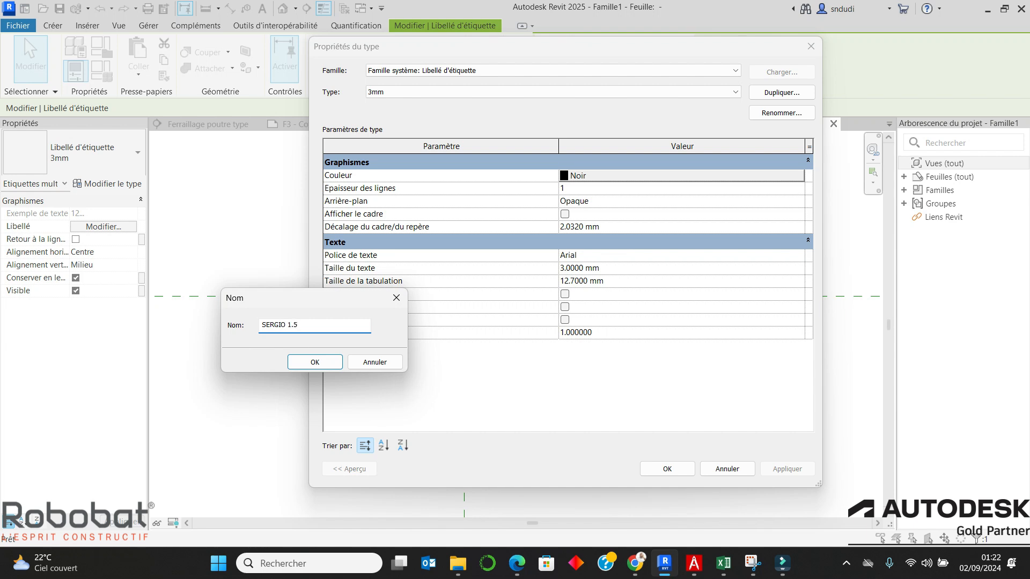
{"action": "key", "text": "Return"}
{"action": "left_click", "coordinate": [797, 201]}
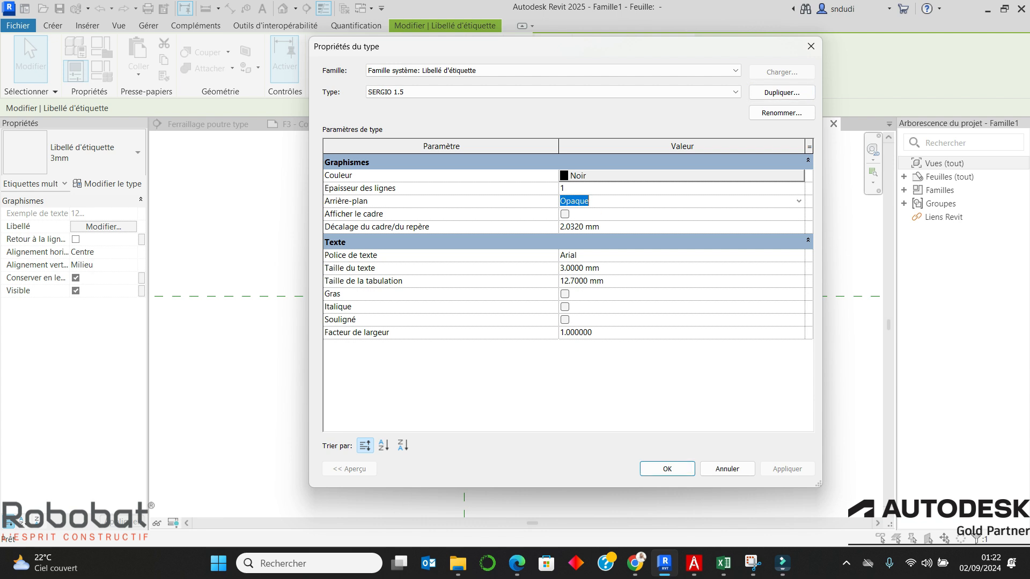
{"action": "left_click", "coordinate": [798, 201]}
{"action": "left_click", "coordinate": [580, 225]}
Step: Set the new label type's font to Comic Sans MS and its text size to 1.5 mm
{"action": "left_click", "coordinate": [681, 255]}
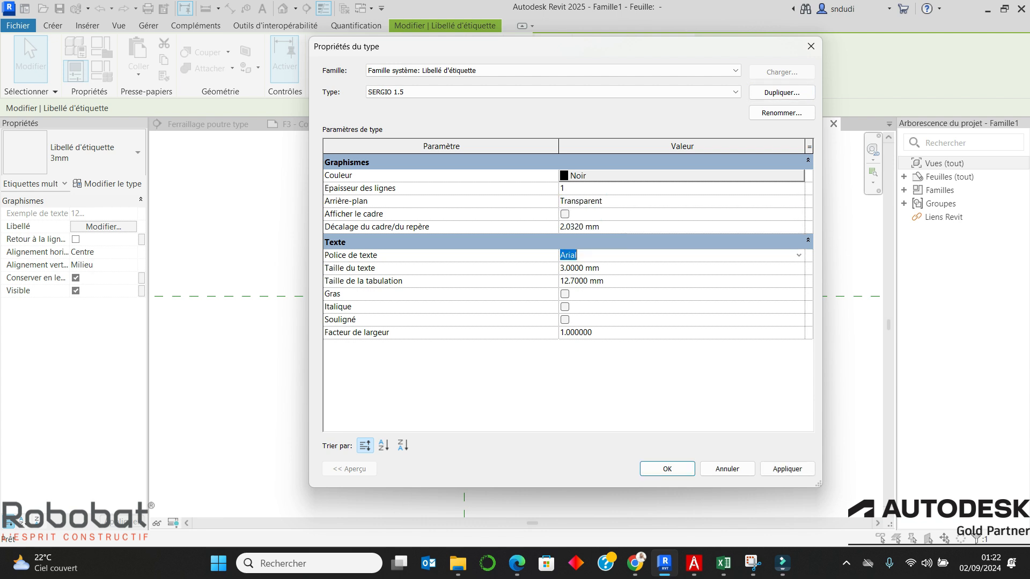
{"action": "type", "text": "Comic Sans MS"}
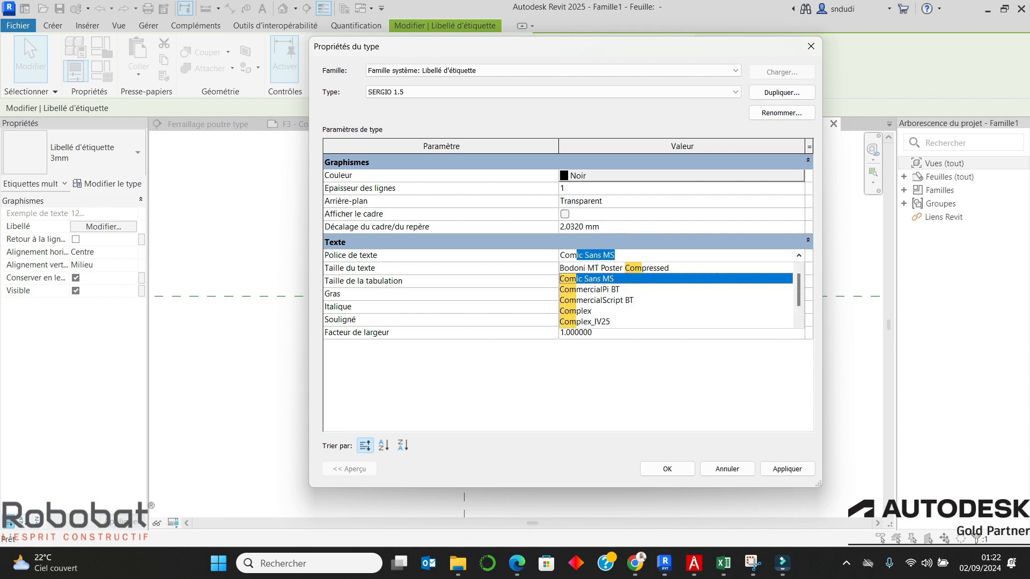
{"action": "key", "text": "Return"}
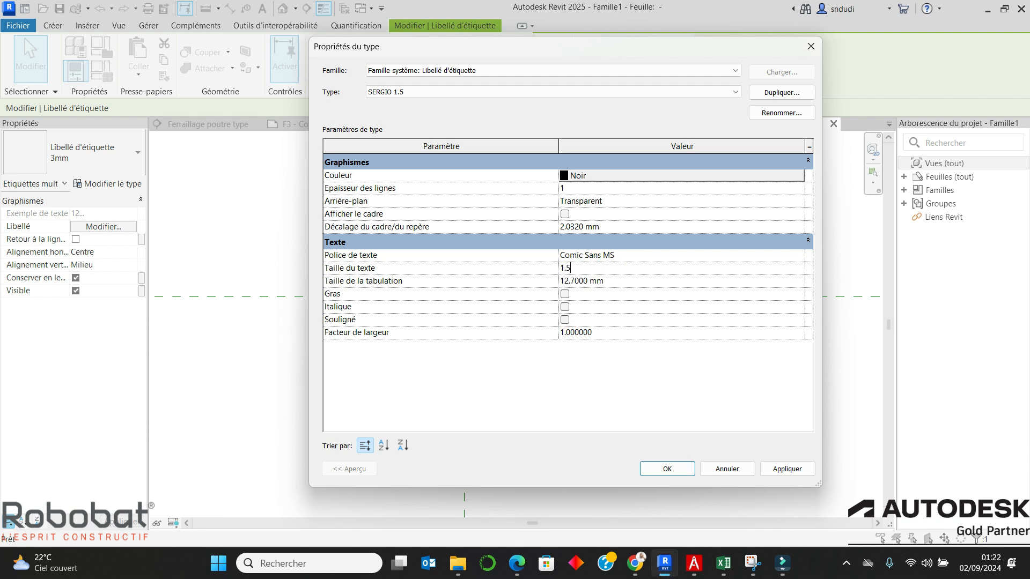
{"action": "left_click", "coordinate": [788, 469]}
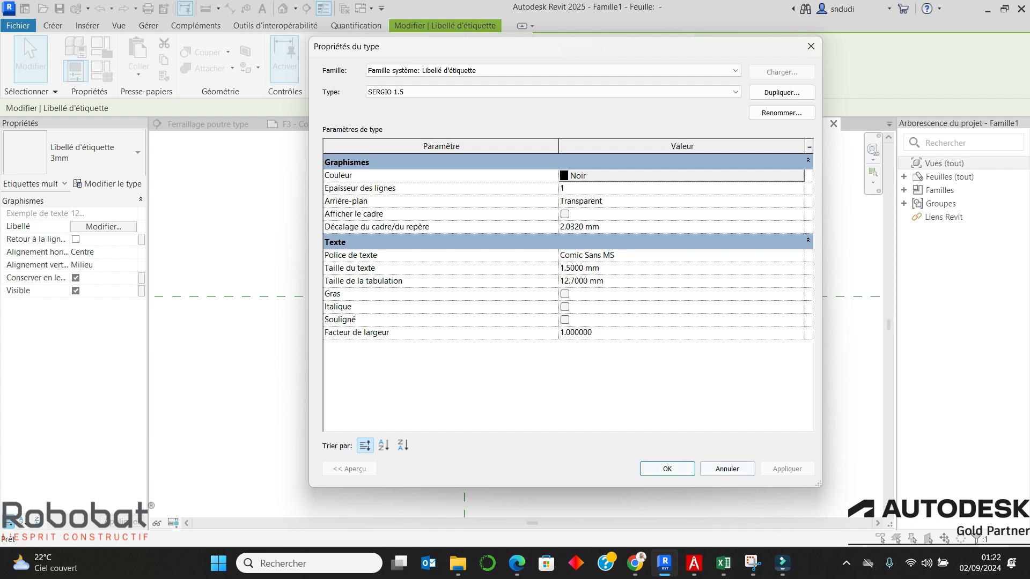
{"action": "left_click", "coordinate": [667, 469]}
{"action": "key", "text": "Escape"}
Step: Save the tag family as ET ARMATURE in the CARTOUCHE PLAN folder
{"action": "left_click", "coordinate": [559, 57]}
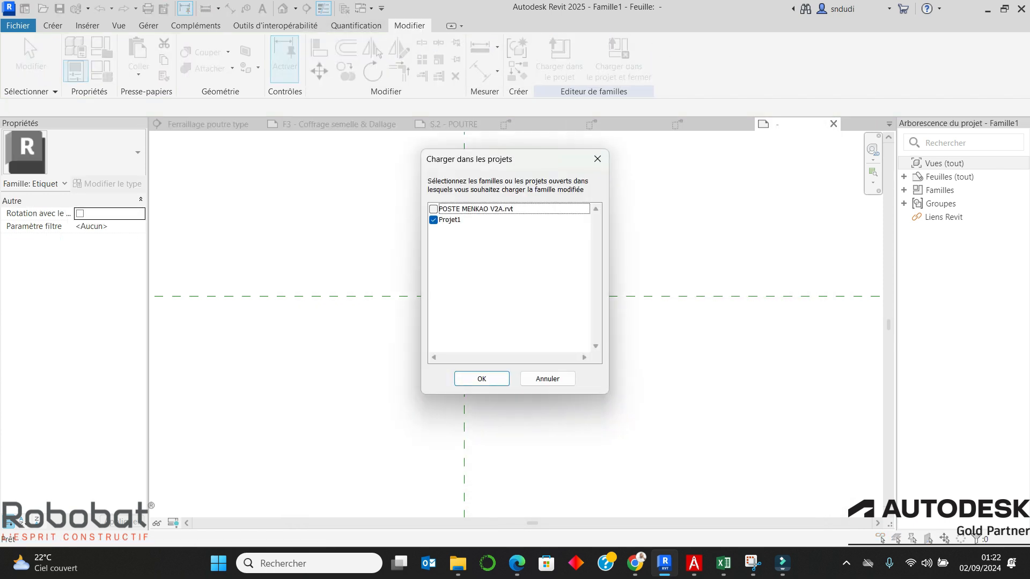
{"action": "left_click", "coordinate": [597, 159]}
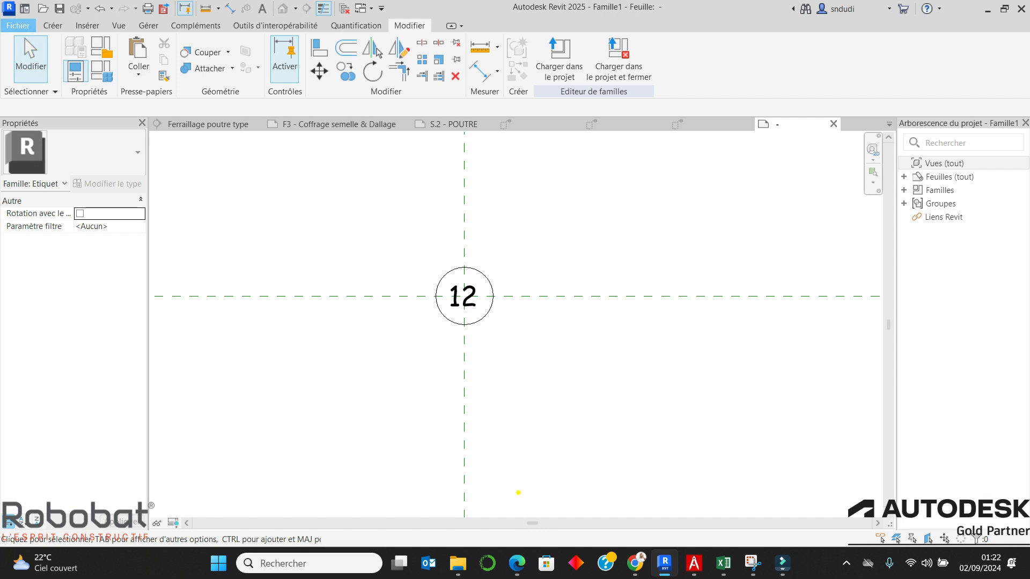
{"action": "left_click", "coordinate": [19, 25]}
{"action": "mouse_move", "coordinate": [48, 204]}
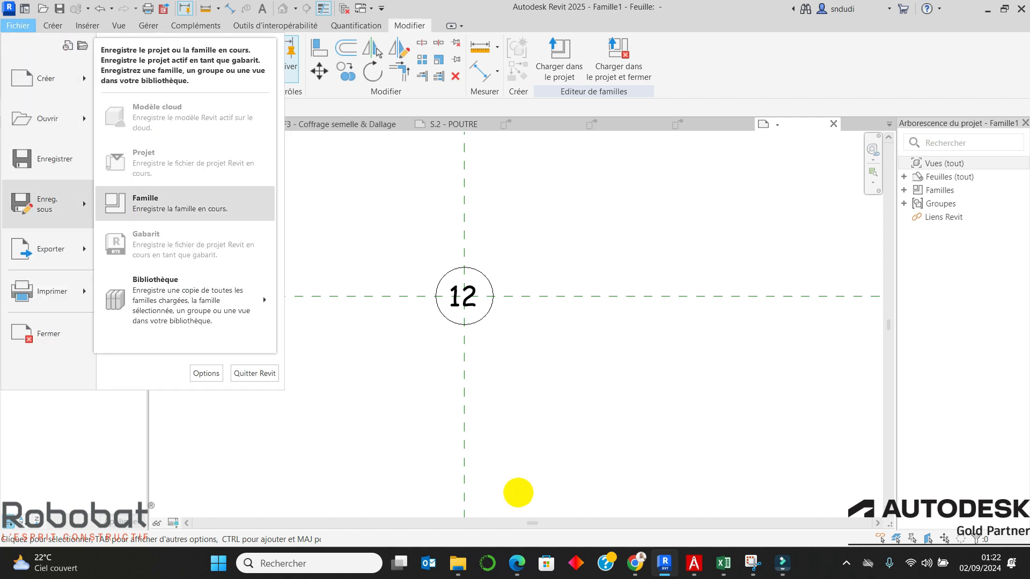
{"action": "left_click", "coordinate": [144, 203]}
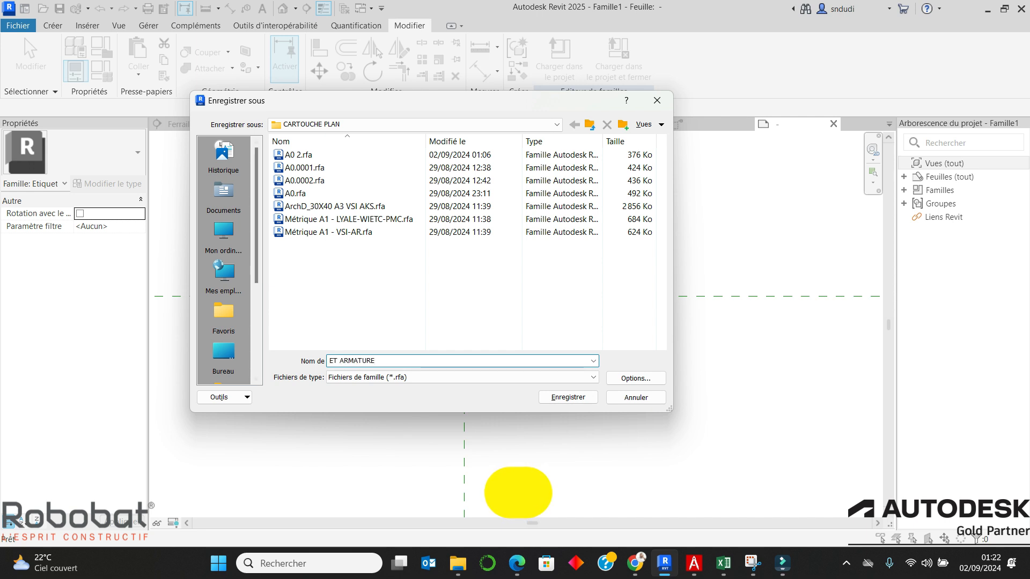
{"action": "left_click", "coordinate": [635, 379]}
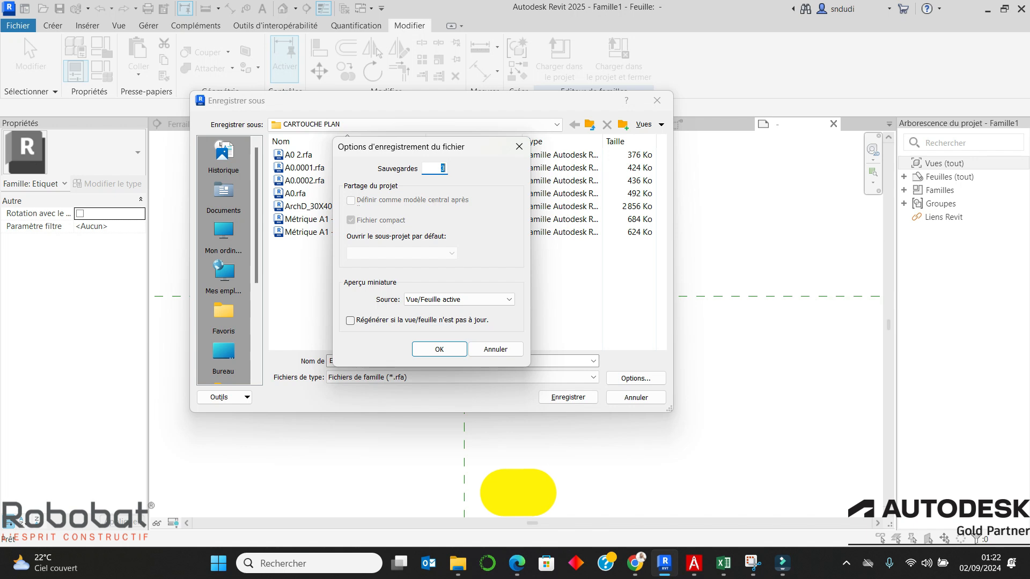
{"action": "key", "text": "Return"}
{"action": "key", "text": "Return"}
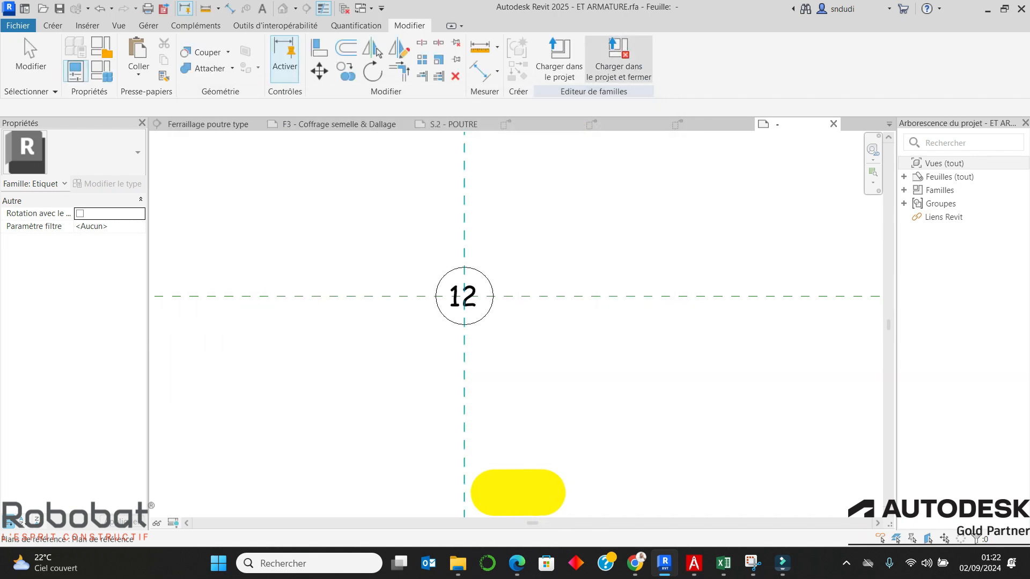
Step: Load the ET ARMATURE tag family into Projet1 for tagging the bars in the beam reinforcement section
{"action": "left_click", "coordinate": [560, 60]}
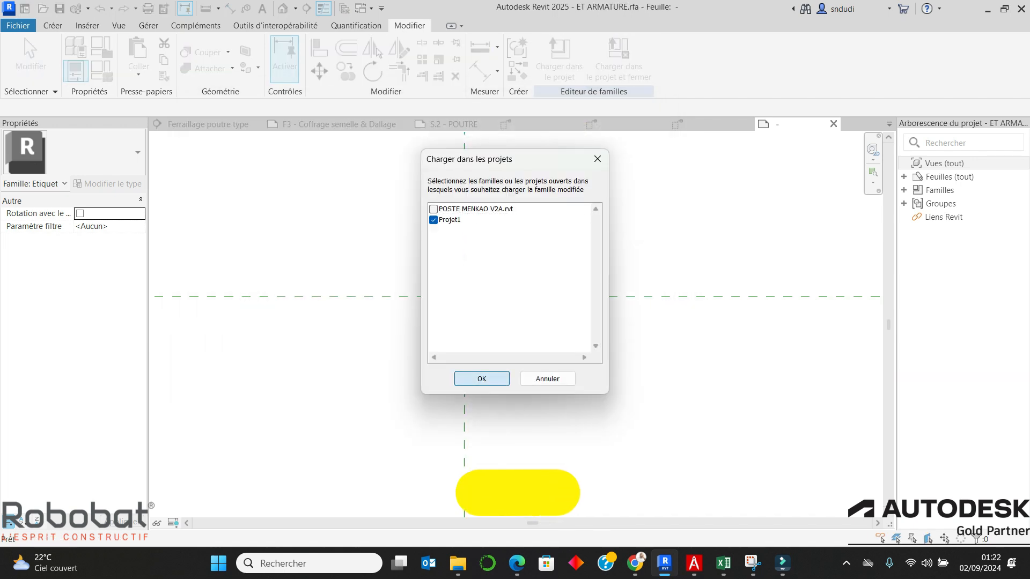
{"action": "key", "text": "Return"}
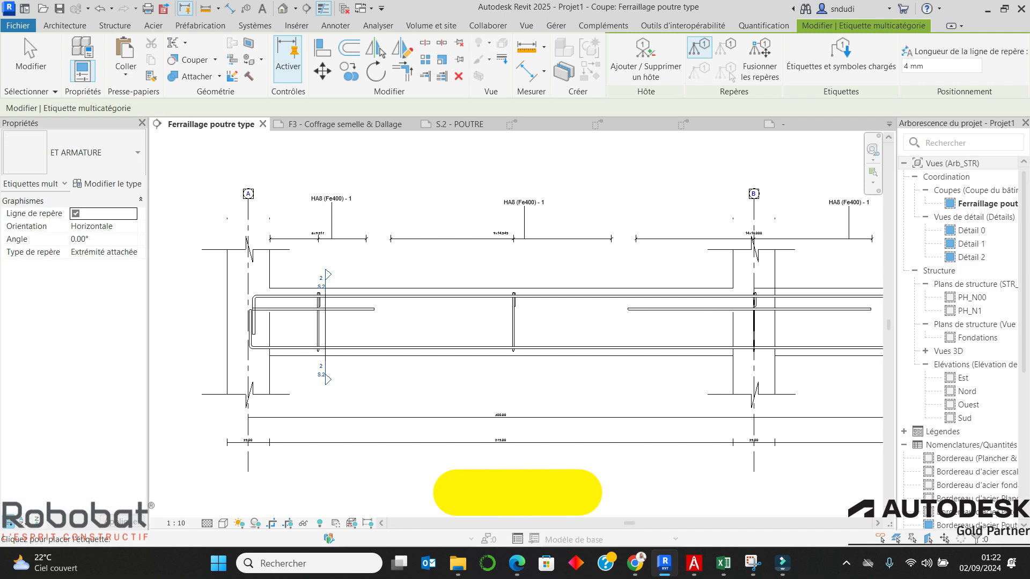
{"action": "scroll", "coordinate": [367, 252], "scroll_direction": "up", "scroll_amount": 1}
{"action": "scroll", "coordinate": [364, 257], "scroll_direction": "up", "scroll_amount": 1}
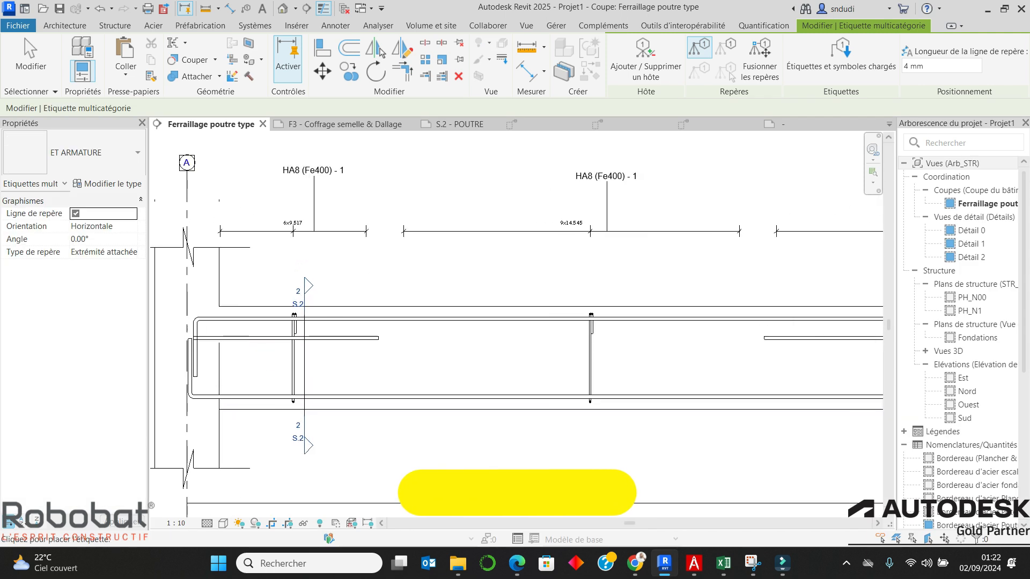
{"action": "key", "text": "s"}
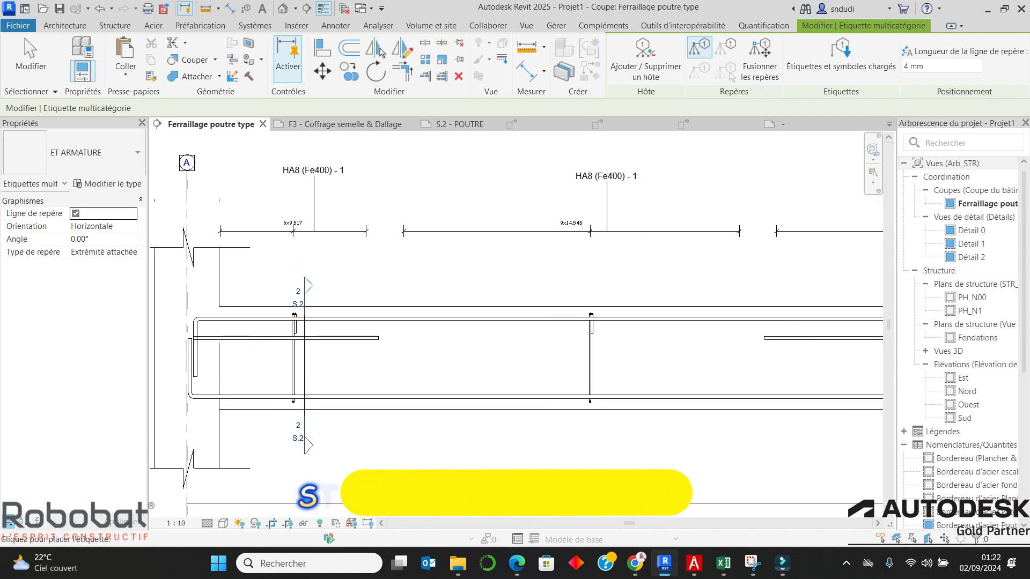
{"action": "key", "text": "t"}
{"action": "key", "text": "r"}
{"action": "key", "text": "u"}
{"action": "key", "text": "c"}
{"action": "key", "text": "t"}
{"action": "key", "text": "u"}
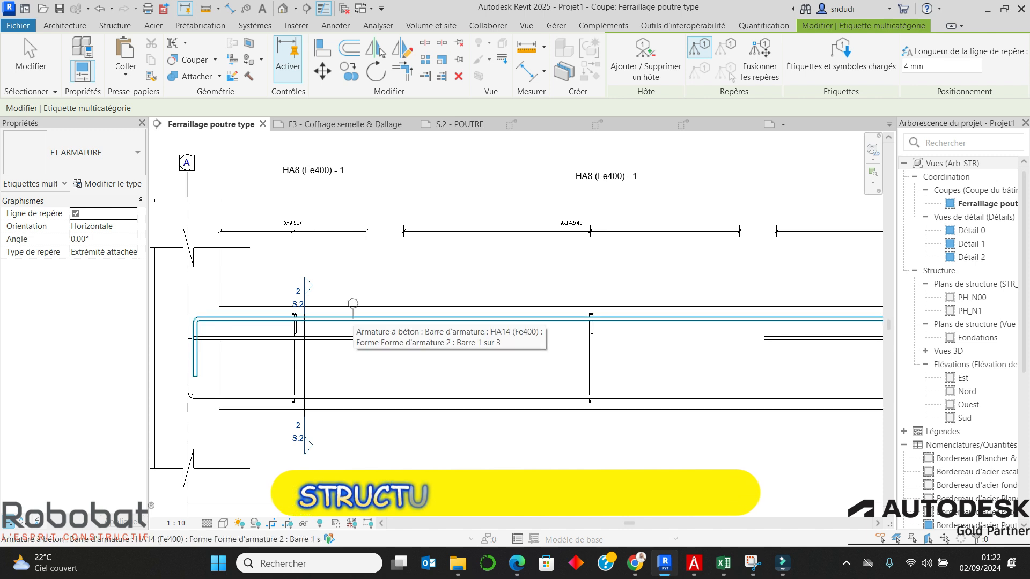
{"action": "key", "text": "r"}
{"action": "key", "text": "a"}
Step: Set the tag's leader line length to 10 mm and tag the upper HA14 bar in the first span
{"action": "left_click_drag", "start_coordinate": [926, 66], "coordinate": [888, 66]}
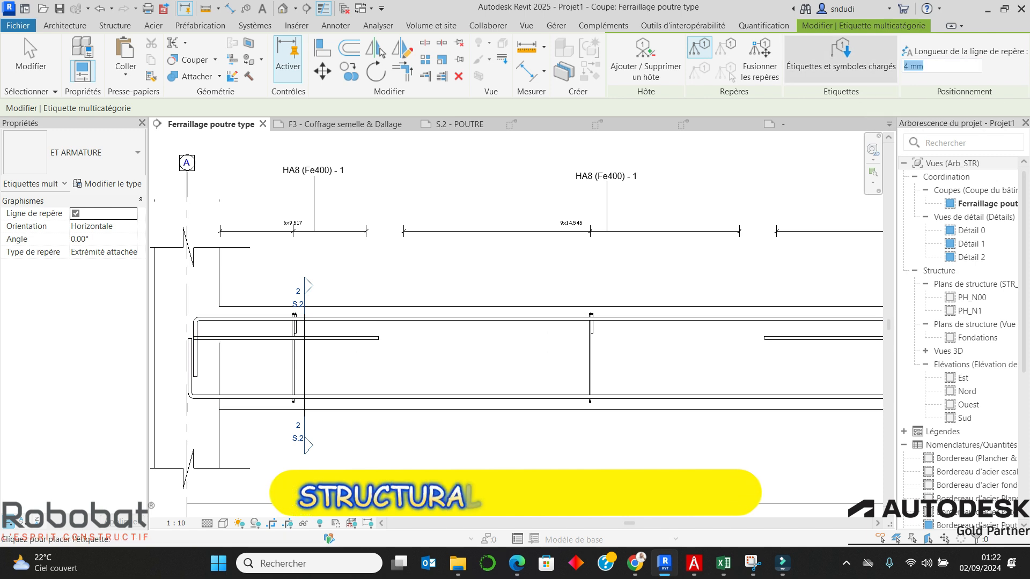
{"action": "key", "text": "s"}
{"action": "type", "text": "h"}
{"action": "type", "text": "6"}
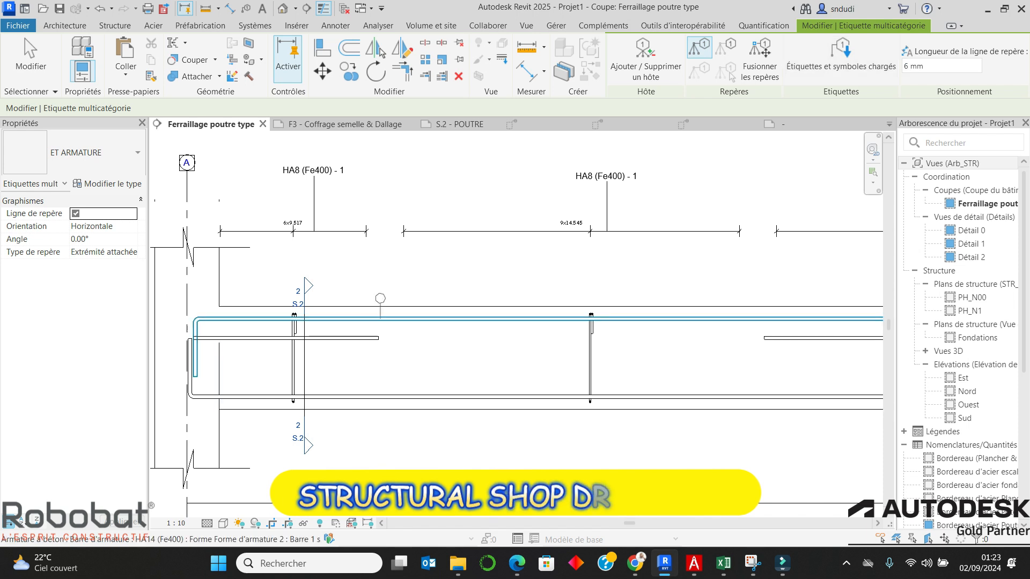
{"action": "left_click", "coordinate": [942, 65]}
{"action": "type", "text": "10"}
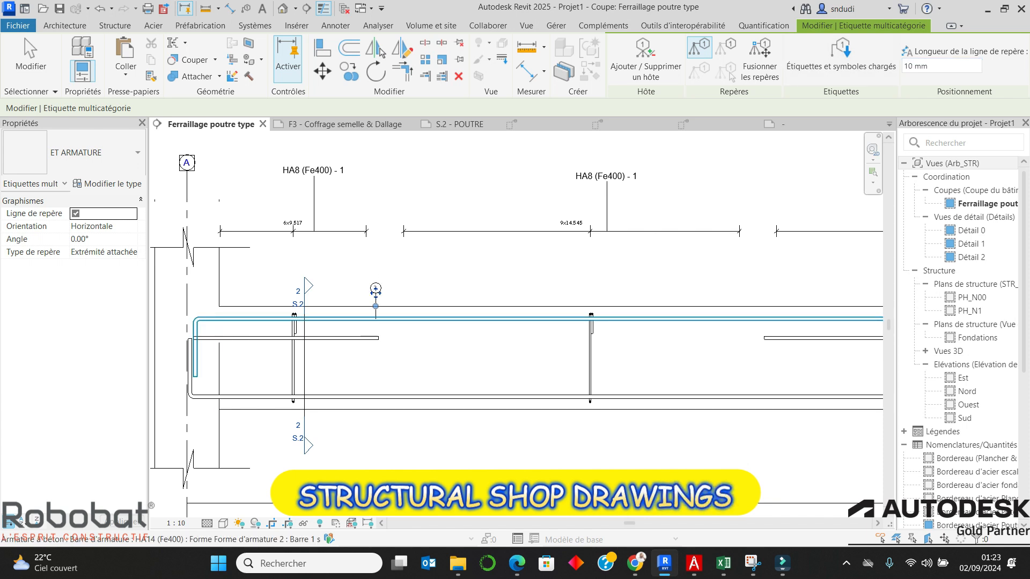
Step: Set the leader line length to 12 mm and tag the short top bar at axis A
{"action": "scroll", "coordinate": [710, 284], "scroll_direction": "up", "scroll_amount": 2}
{"action": "scroll", "coordinate": [307, 217], "scroll_direction": "down", "scroll_amount": 7}
{"action": "scroll", "coordinate": [626, 256], "scroll_direction": "up", "scroll_amount": 4}
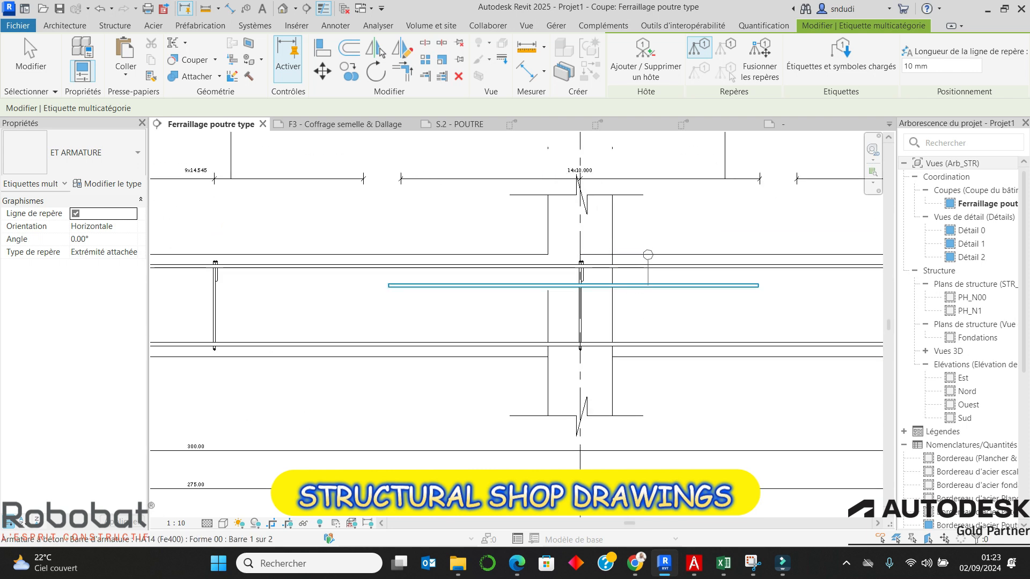
{"action": "scroll", "coordinate": [570, 270], "scroll_direction": "down", "scroll_amount": 2}
{"action": "scroll", "coordinate": [703, 146], "scroll_direction": "down", "scroll_amount": 2}
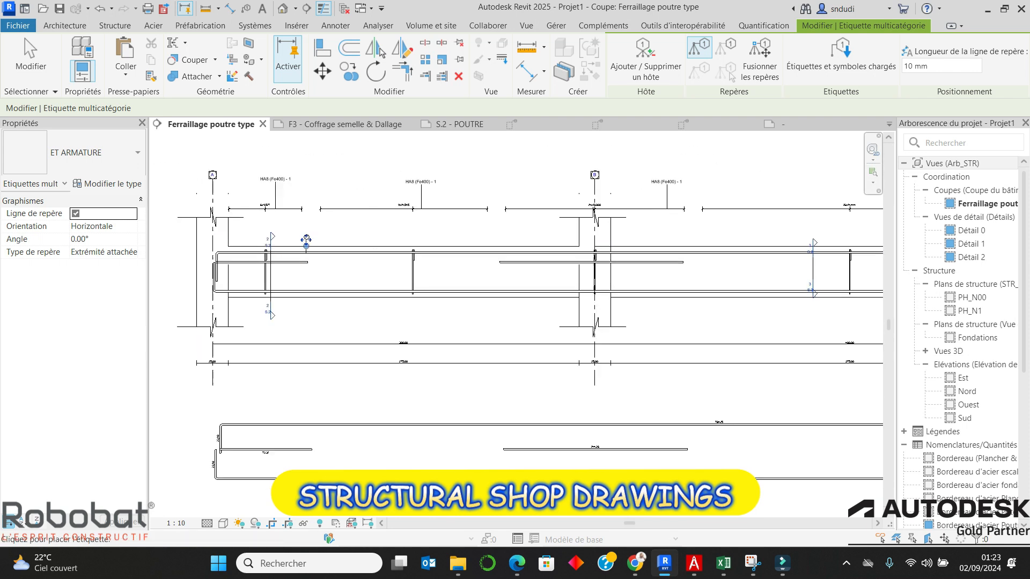
{"action": "left_click_drag", "start_coordinate": [930, 66], "coordinate": [902, 67]}
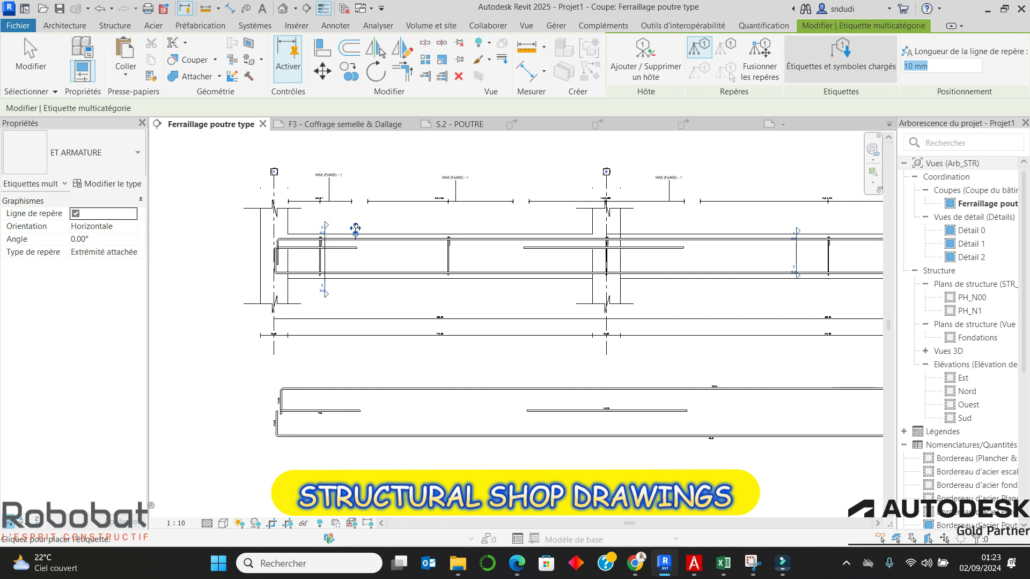
{"action": "scroll", "coordinate": [354, 225], "scroll_direction": "up", "scroll_amount": 5}
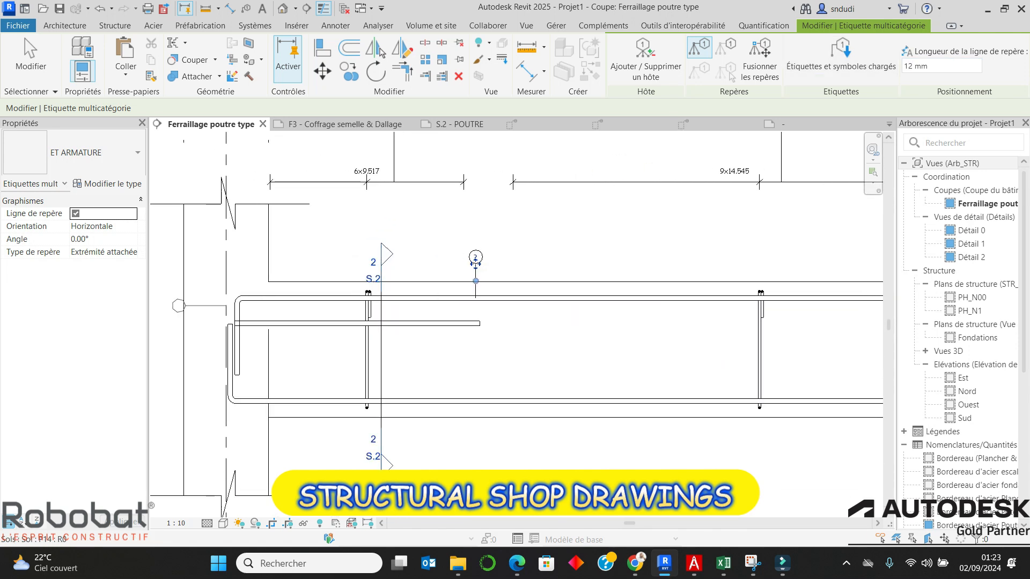
{"action": "scroll", "coordinate": [475, 262], "scroll_direction": "down", "scroll_amount": 2}
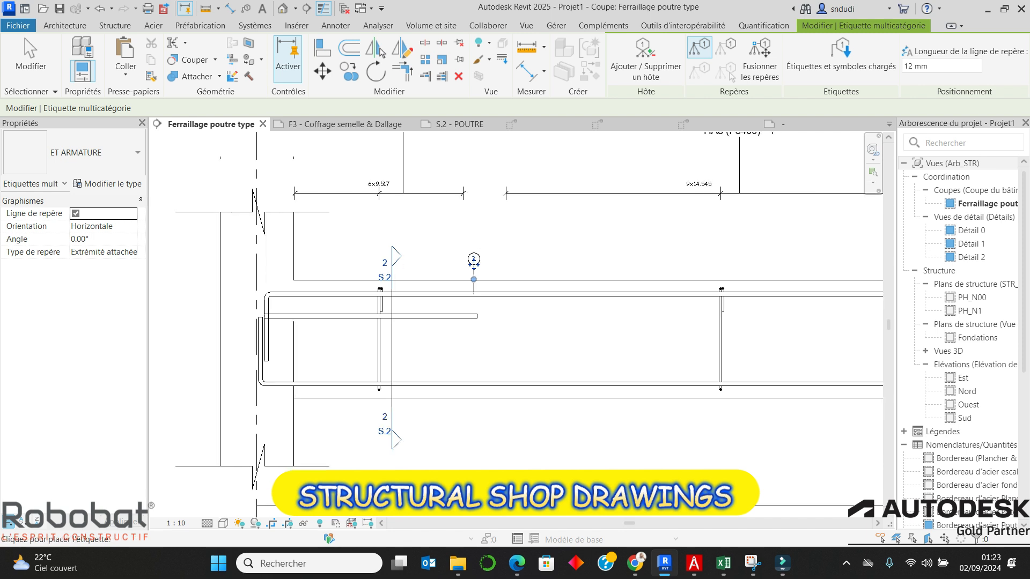
{"action": "scroll", "coordinate": [472, 262], "scroll_direction": "down", "scroll_amount": 2}
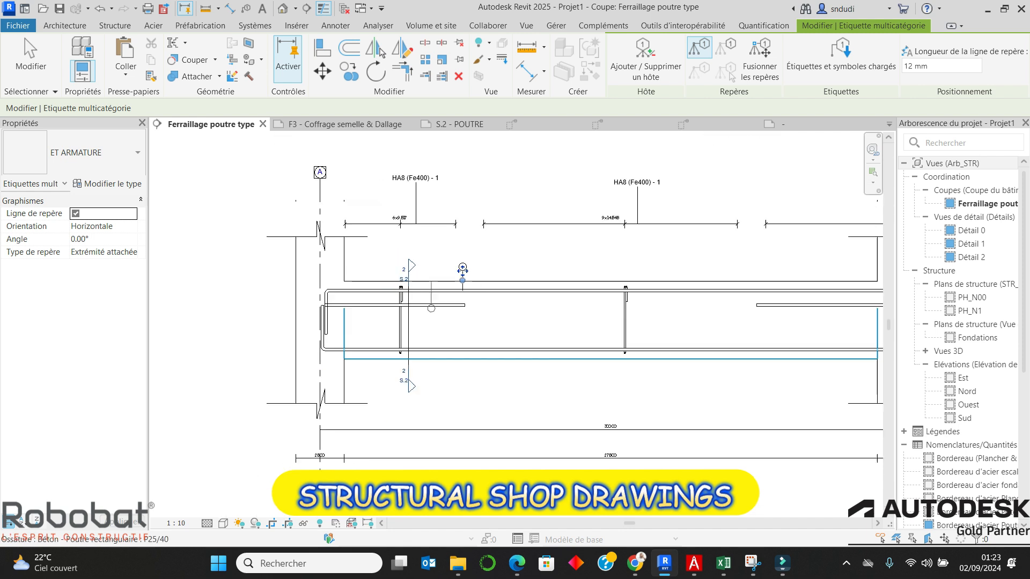
{"action": "left_click", "coordinate": [437, 303]}
{"action": "scroll", "coordinate": [397, 250], "scroll_direction": "down", "scroll_amount": 2}
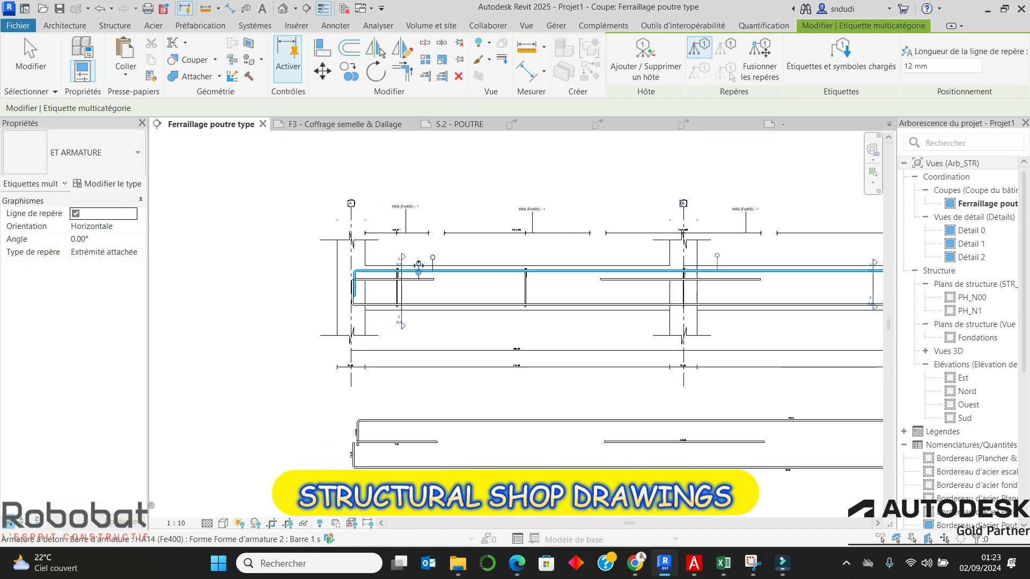
Step: Tag the short HA14 top bars over axis B and over the third support with ET ARMATURE
{"action": "scroll", "coordinate": [711, 274], "scroll_direction": "up", "scroll_amount": 2}
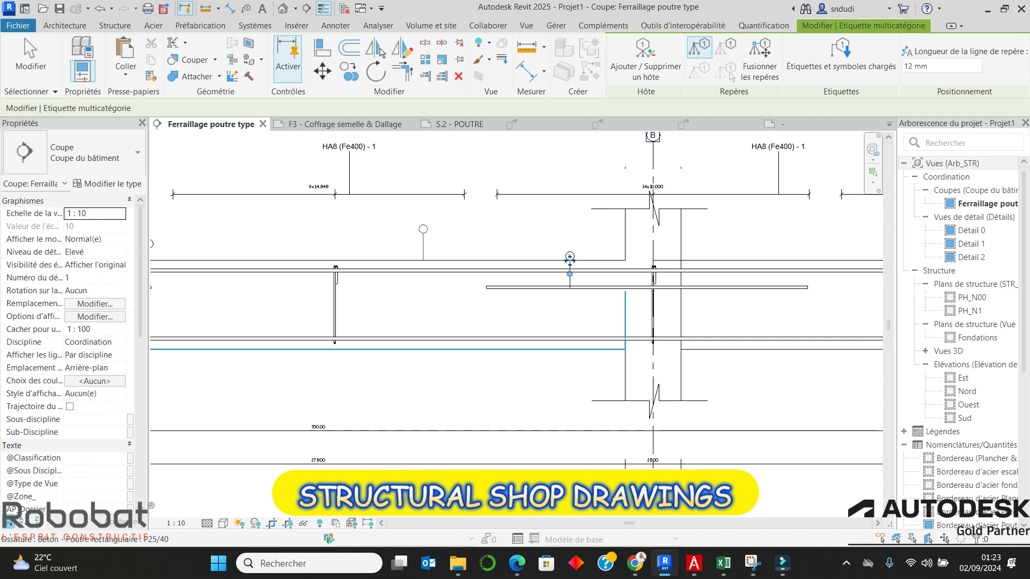
{"action": "scroll", "coordinate": [423, 242], "scroll_direction": "down", "scroll_amount": 2}
{"action": "scroll", "coordinate": [831, 257], "scroll_direction": "up", "scroll_amount": 2}
{"action": "scroll", "coordinate": [321, 225], "scroll_direction": "down", "scroll_amount": 2}
{"action": "scroll", "coordinate": [707, 231], "scroll_direction": "up", "scroll_amount": 2}
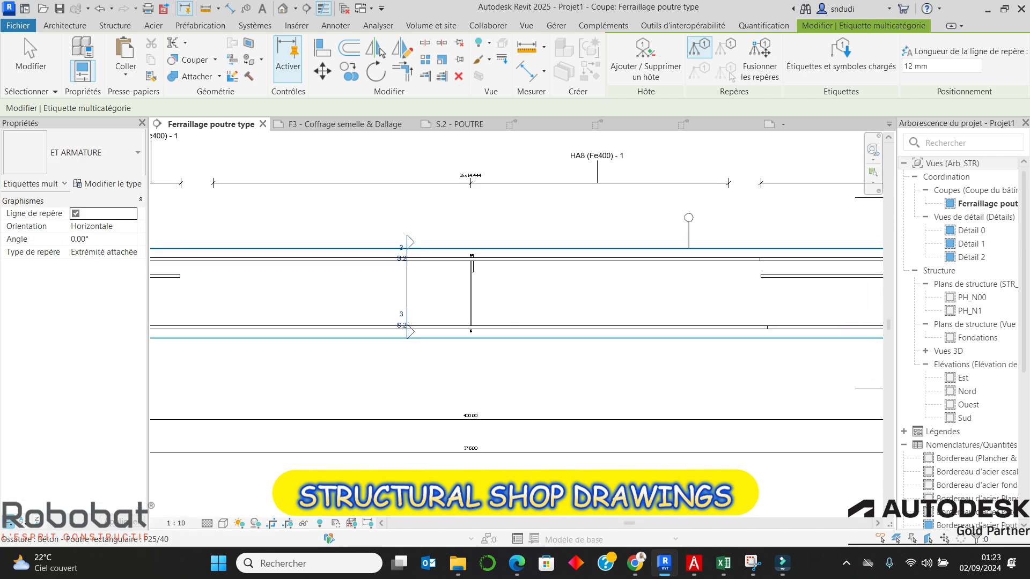
{"action": "scroll", "coordinate": [523, 217], "scroll_direction": "down", "scroll_amount": 2}
{"action": "scroll", "coordinate": [740, 300], "scroll_direction": "up", "scroll_amount": 2}
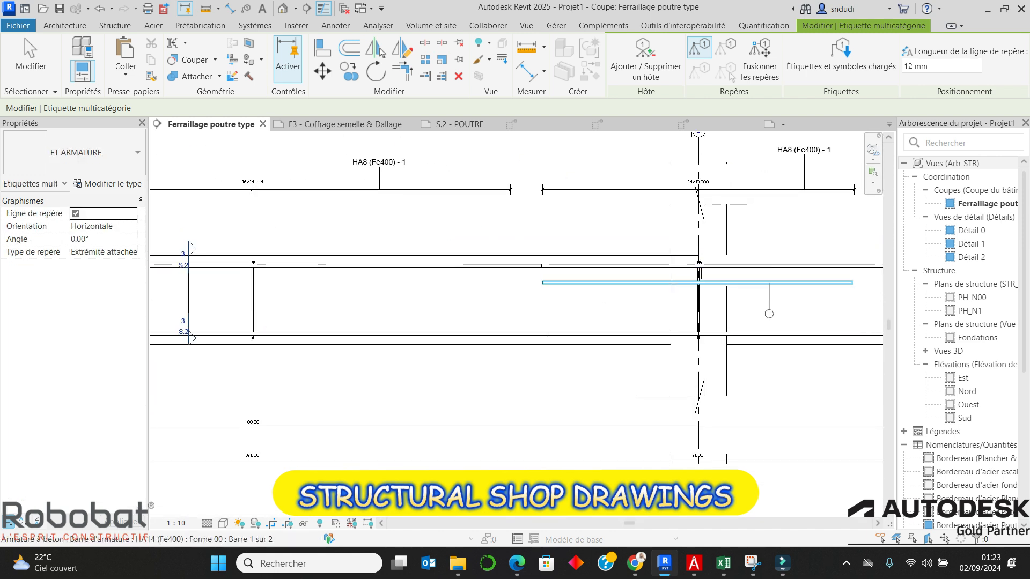
{"action": "scroll", "coordinate": [509, 221], "scroll_direction": "down", "scroll_amount": 8}
{"action": "scroll", "coordinate": [859, 220], "scroll_direction": "up", "scroll_amount": 7}
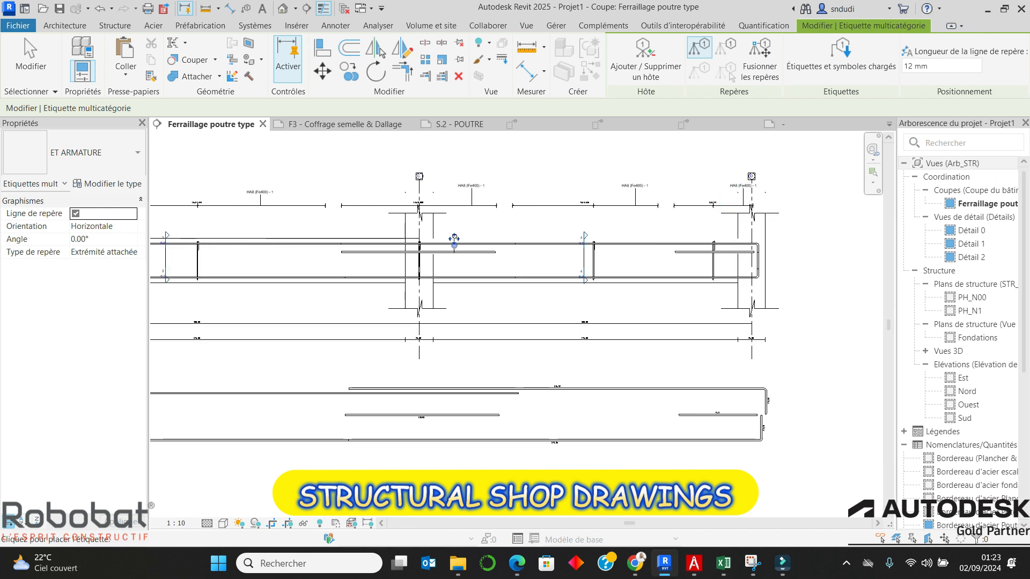
Step: Tag the upper bar, the short top bar at the end support and the bottom bar in the last span
{"action": "left_click", "coordinate": [659, 253]}
{"action": "scroll", "coordinate": [731, 268], "scroll_direction": "up", "scroll_amount": 2}
{"action": "left_click", "coordinate": [730, 268]}
{"action": "scroll", "coordinate": [759, 192], "scroll_direction": "down", "scroll_amount": 5}
{"action": "scroll", "coordinate": [666, 283], "scroll_direction": "up", "scroll_amount": 2}
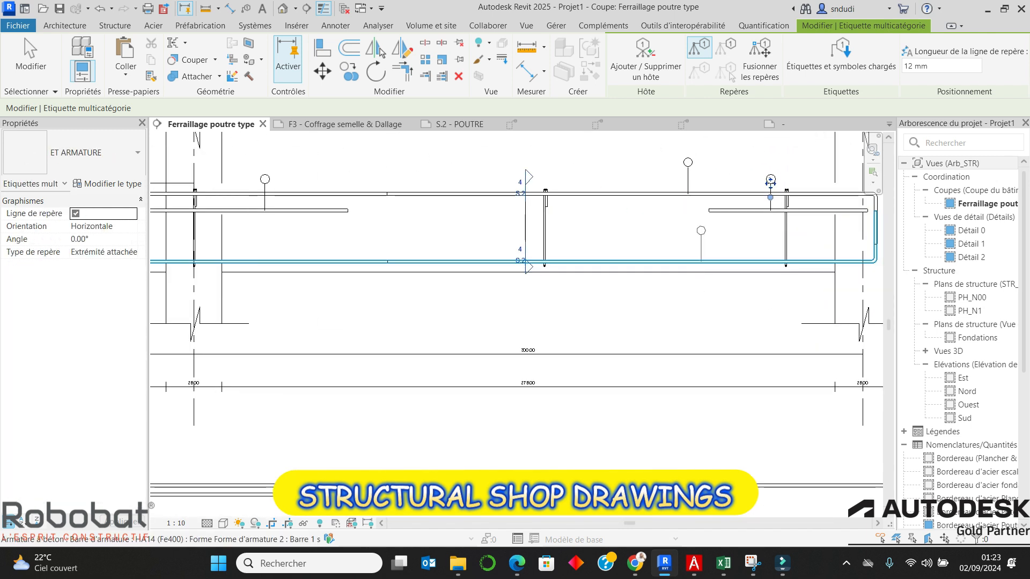
{"action": "left_click", "coordinate": [701, 262]}
Step: Tag the bottom bar in the first span, between axes A and B
{"action": "scroll", "coordinate": [767, 258], "scroll_direction": "down", "scroll_amount": 5}
{"action": "scroll", "coordinate": [665, 257], "scroll_direction": "up", "scroll_amount": 2}
{"action": "scroll", "coordinate": [697, 255], "scroll_direction": "down", "scroll_amount": 3}
{"action": "scroll", "coordinate": [463, 242], "scroll_direction": "up", "scroll_amount": 3}
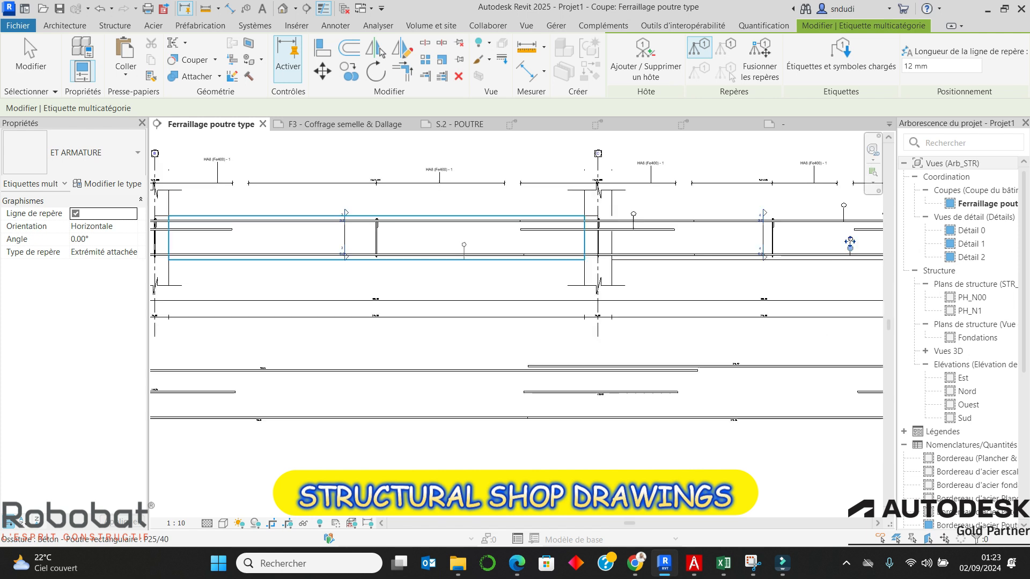
{"action": "scroll", "coordinate": [574, 253], "scroll_direction": "down", "scroll_amount": 2}
{"action": "scroll", "coordinate": [488, 255], "scroll_direction": "up", "scroll_amount": 2}
{"action": "scroll", "coordinate": [632, 248], "scroll_direction": "down", "scroll_amount": 4}
{"action": "scroll", "coordinate": [412, 246], "scroll_direction": "up", "scroll_amount": 4}
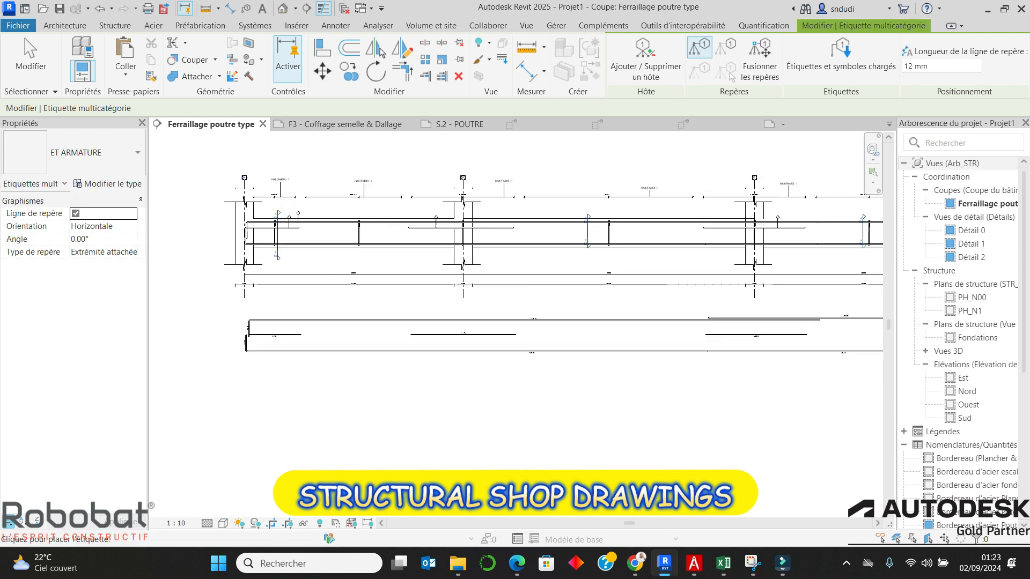
{"action": "left_click", "coordinate": [393, 236]}
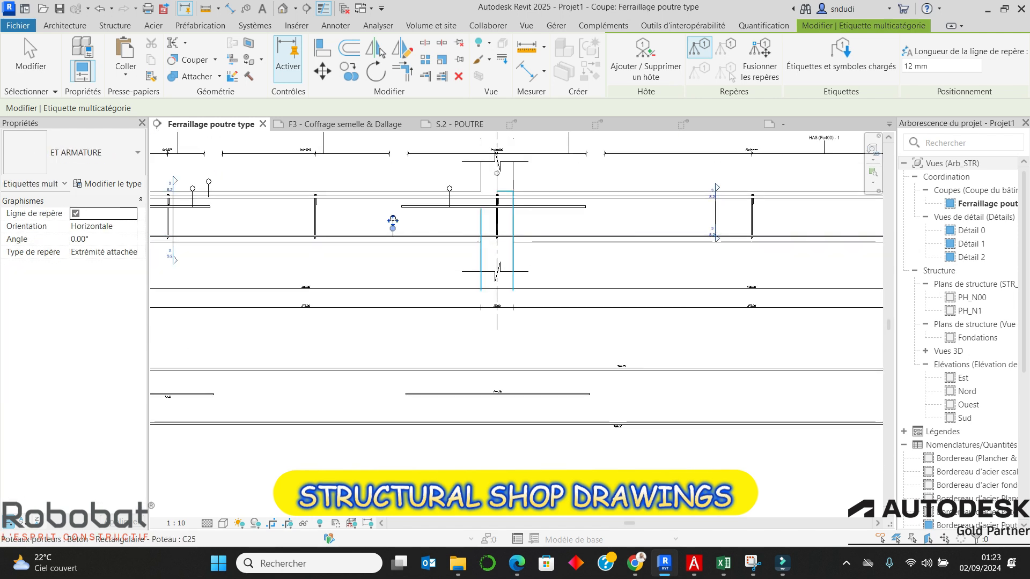
Step: End the tagging and move the first span's bottom bar tag to below the beam
{"action": "scroll", "coordinate": [479, 248], "scroll_direction": "down", "scroll_amount": 3}
{"action": "scroll", "coordinate": [438, 246], "scroll_direction": "up", "scroll_amount": 3}
{"action": "scroll", "coordinate": [424, 225], "scroll_direction": "up", "scroll_amount": 3}
{"action": "key", "text": "Escape"}
{"action": "left_click", "coordinate": [418, 220]}
{"action": "key", "text": "Escape"}
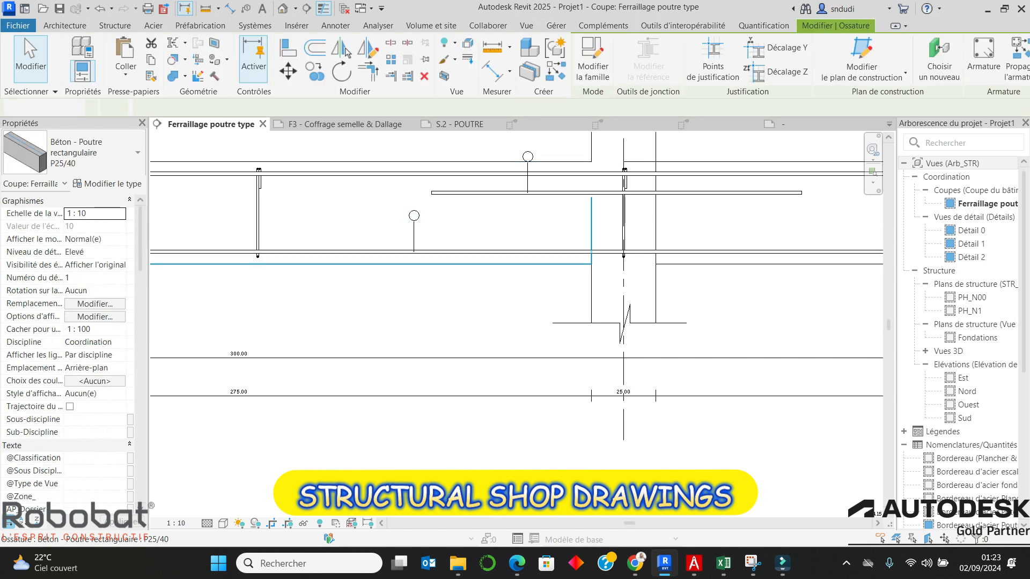
{"action": "left_click", "coordinate": [414, 216]}
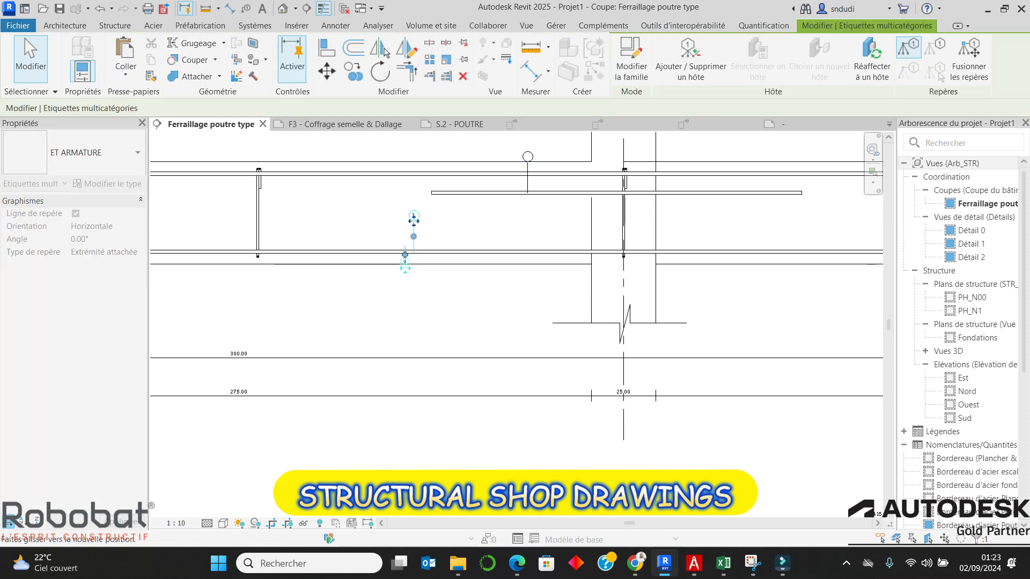
{"action": "key", "text": "Escape"}
{"action": "scroll", "coordinate": [408, 291], "scroll_direction": "down", "scroll_amount": 4}
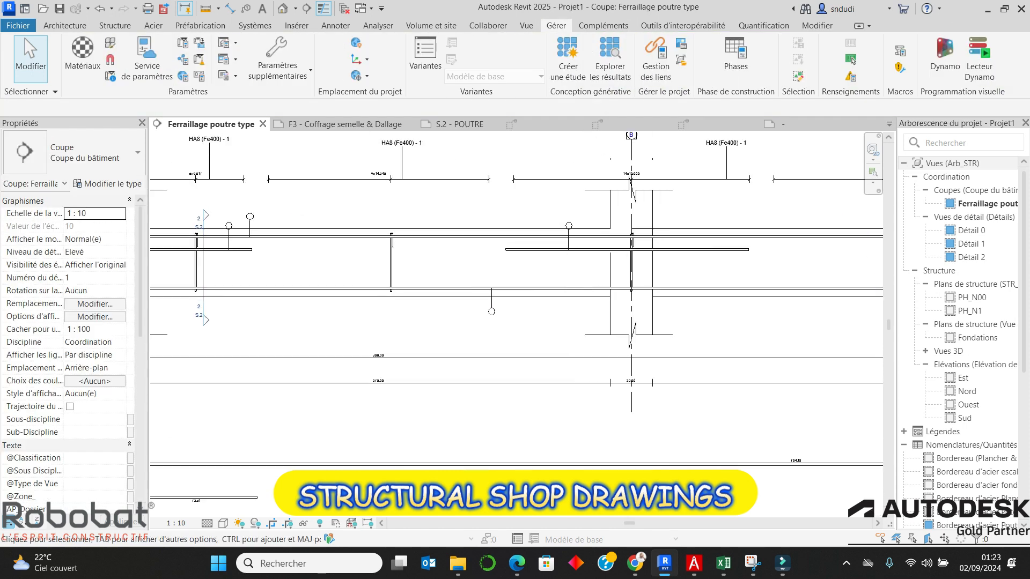
Step: Raise the tag of the short top bar at axis A level with the upper bar's tag, and shift the latter to the right
{"action": "scroll", "coordinate": [319, 218], "scroll_direction": "up", "scroll_amount": 4}
{"action": "left_click", "coordinate": [322, 213]}
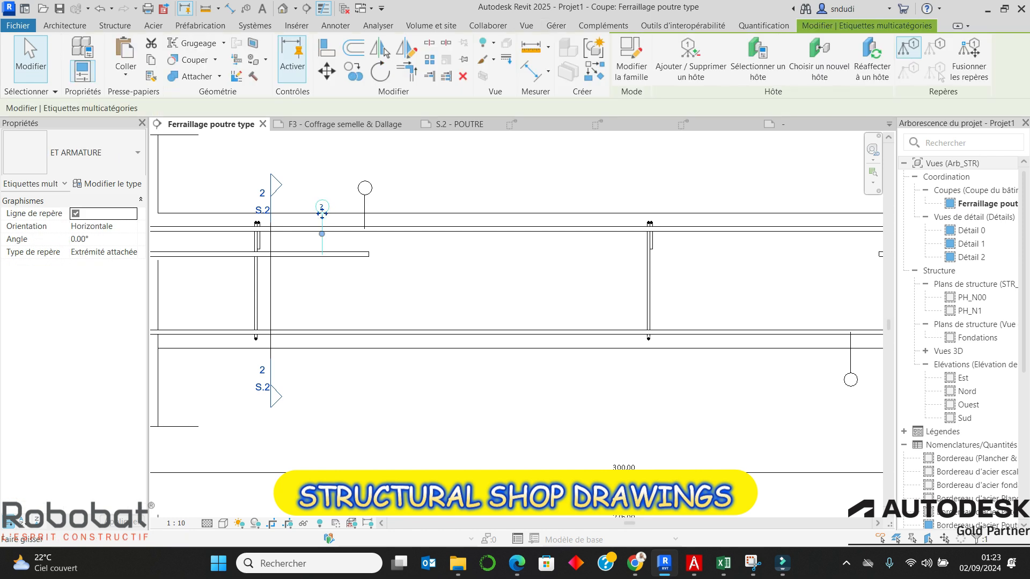
{"action": "left_click_drag", "start_coordinate": [322, 212], "coordinate": [420, 188]}
{"action": "left_click", "coordinate": [335, 202]}
{"action": "scroll", "coordinate": [336, 203], "scroll_direction": "down", "scroll_amount": 1}
{"action": "scroll", "coordinate": [392, 221], "scroll_direction": "up", "scroll_amount": 1}
{"action": "left_click", "coordinate": [346, 188]}
{"action": "scroll", "coordinate": [308, 212], "scroll_direction": "down", "scroll_amount": 4}
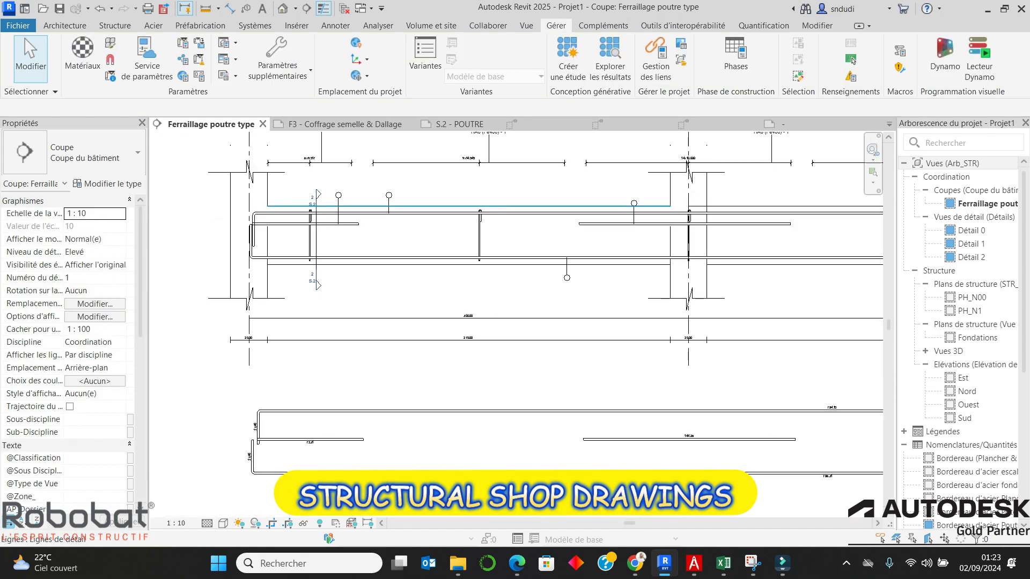
Step: Raise the tag of the short top bar over axis B to the height of the other top bar tags
{"action": "scroll", "coordinate": [587, 212], "scroll_direction": "up", "scroll_amount": 4}
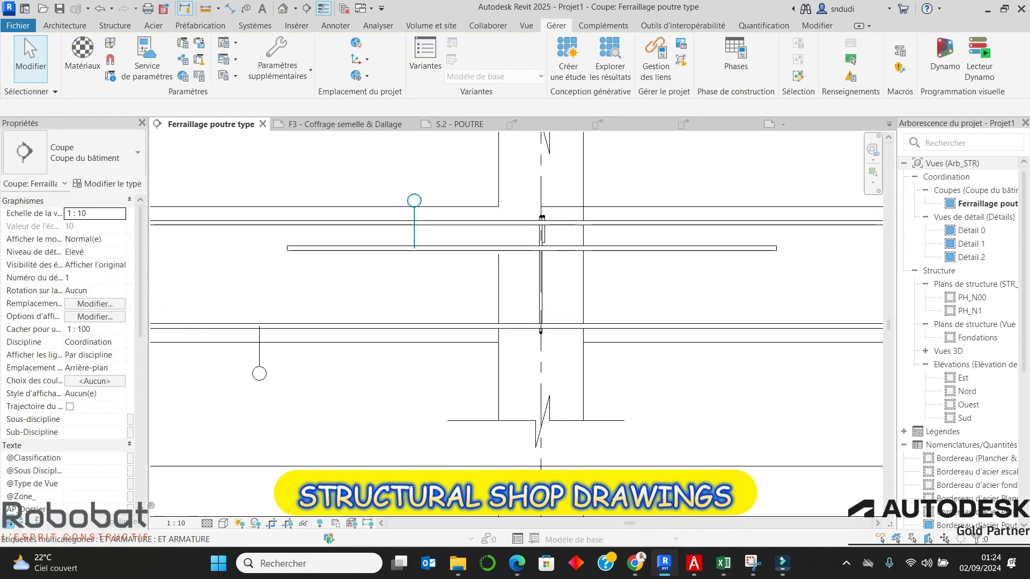
{"action": "left_click", "coordinate": [413, 202]}
{"action": "left_click_drag", "start_coordinate": [414, 205], "coordinate": [414, 202]}
{"action": "scroll", "coordinate": [446, 197], "scroll_direction": "down", "scroll_amount": 4}
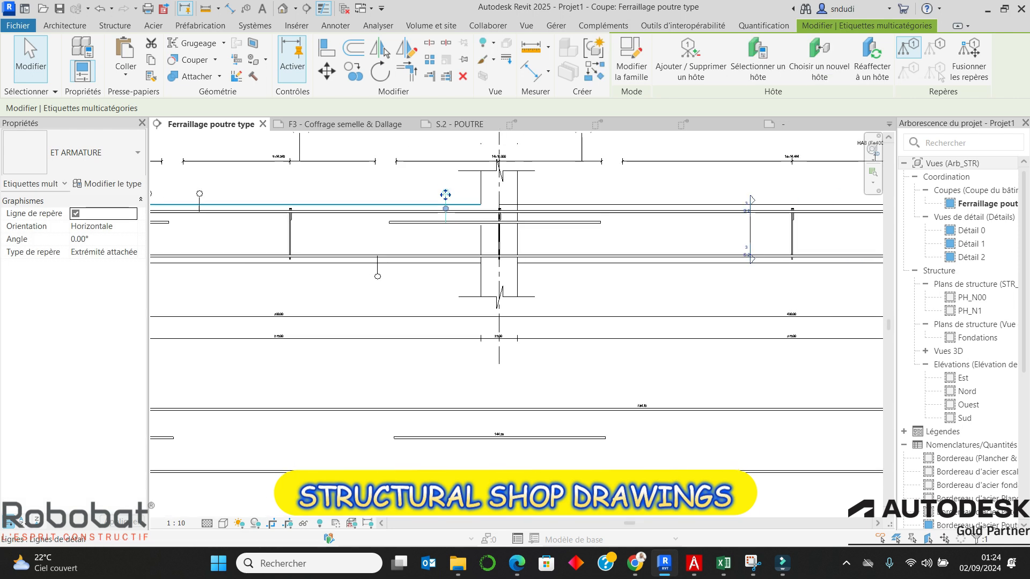
{"action": "scroll", "coordinate": [448, 202], "scroll_direction": "up", "scroll_amount": 3}
{"action": "scroll", "coordinate": [520, 203], "scroll_direction": "down", "scroll_amount": 3}
{"action": "scroll", "coordinate": [254, 200], "scroll_direction": "up", "scroll_amount": 4}
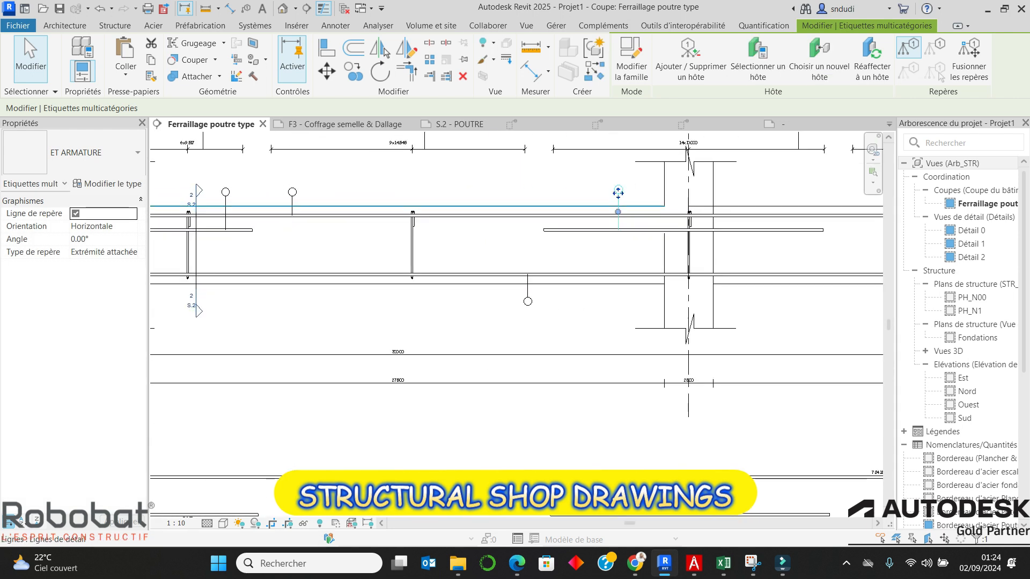
Step: Move the upper bar's tag in the first span farther right, away from the short top bar's tag
{"action": "left_click", "coordinate": [295, 195]}
{"action": "left_click", "coordinate": [294, 194]}
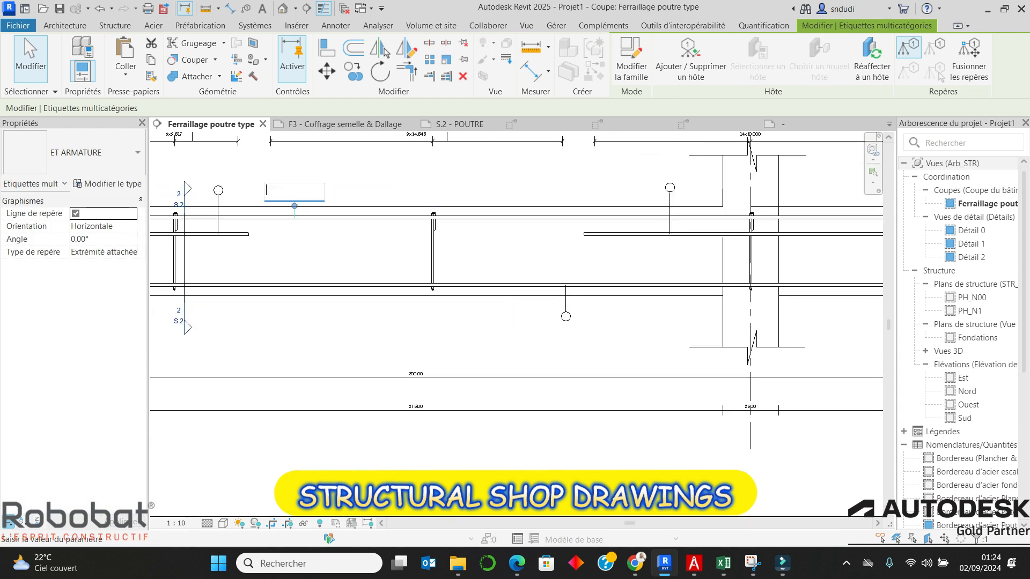
{"action": "key", "text": "Escape"}
{"action": "scroll", "coordinate": [297, 196], "scroll_direction": "up", "scroll_amount": 3}
{"action": "left_click_drag", "start_coordinate": [292, 196], "coordinate": [326, 195]}
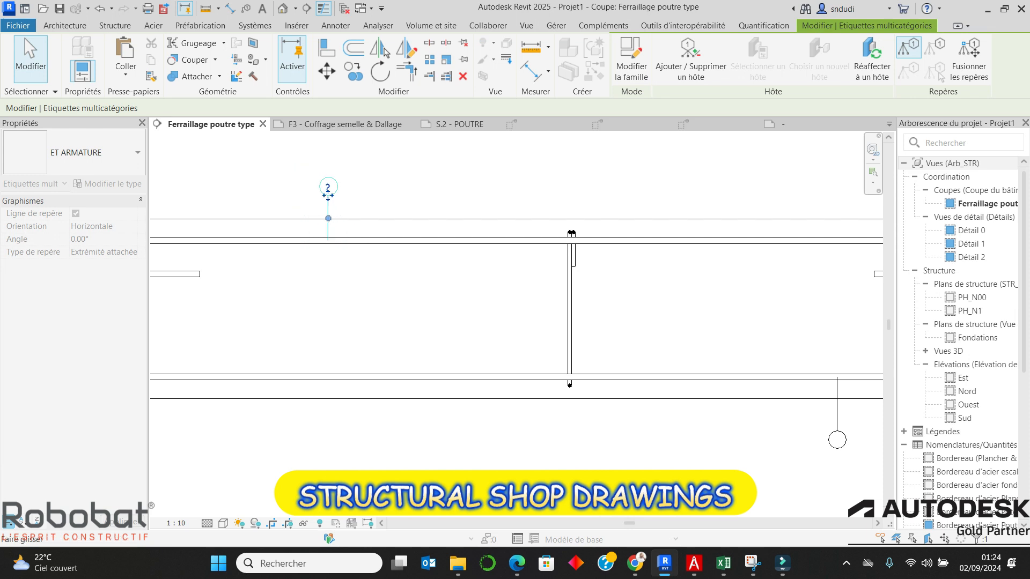
{"action": "scroll", "coordinate": [353, 189], "scroll_direction": "down", "scroll_amount": 3}
{"action": "scroll", "coordinate": [344, 191], "scroll_direction": "down", "scroll_amount": 5}
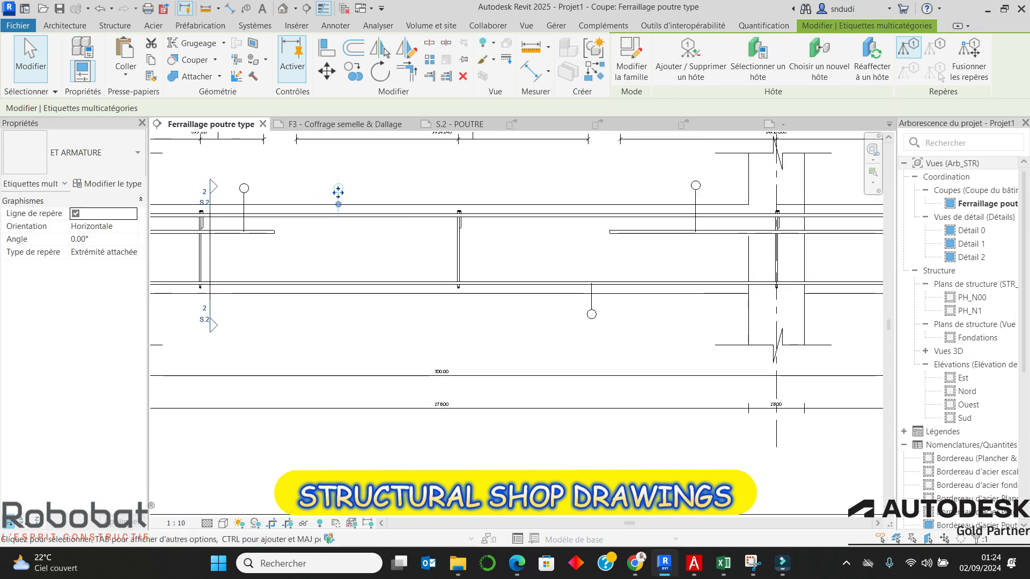
{"action": "key", "text": "Escape"}
Step: Raise the tag of the short top bar over axis C to the height of the other top bar tags
{"action": "scroll", "coordinate": [643, 232], "scroll_direction": "up", "scroll_amount": 5}
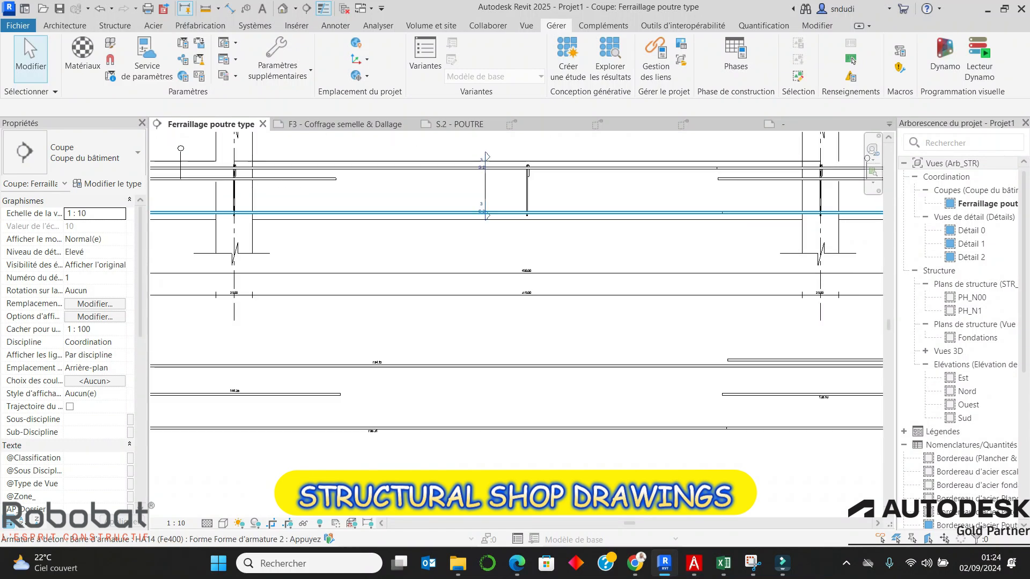
{"action": "scroll", "coordinate": [370, 207], "scroll_direction": "down", "scroll_amount": 4}
{"action": "scroll", "coordinate": [375, 210], "scroll_direction": "down", "scroll_amount": 2}
{"action": "scroll", "coordinate": [689, 207], "scroll_direction": "up", "scroll_amount": 3}
{"action": "scroll", "coordinate": [701, 194], "scroll_direction": "up", "scroll_amount": 4}
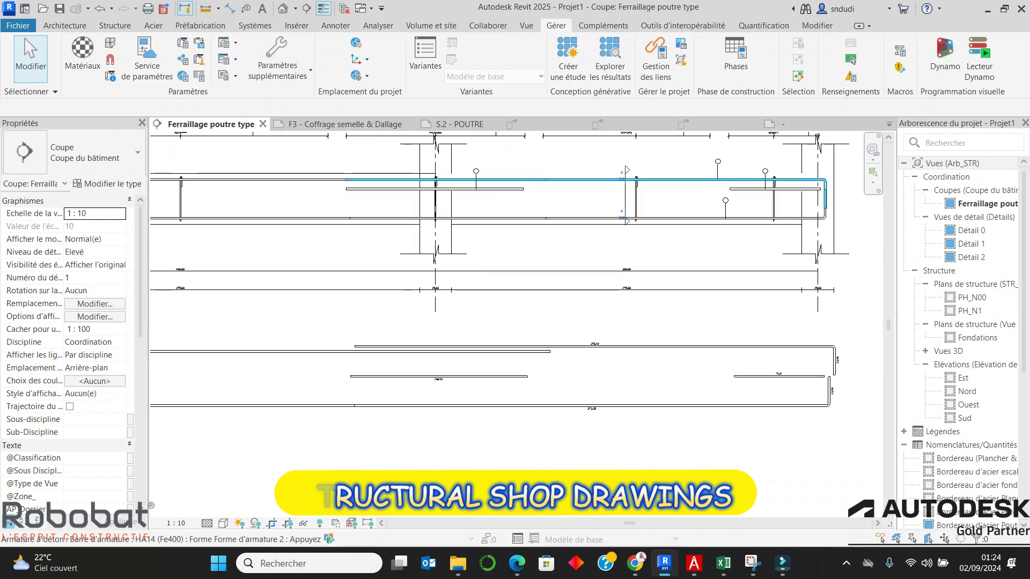
{"action": "scroll", "coordinate": [821, 179], "scroll_direction": "down", "scroll_amount": 3}
{"action": "scroll", "coordinate": [528, 156], "scroll_direction": "up", "scroll_amount": 6}
{"action": "scroll", "coordinate": [546, 210], "scroll_direction": "down", "scroll_amount": 3}
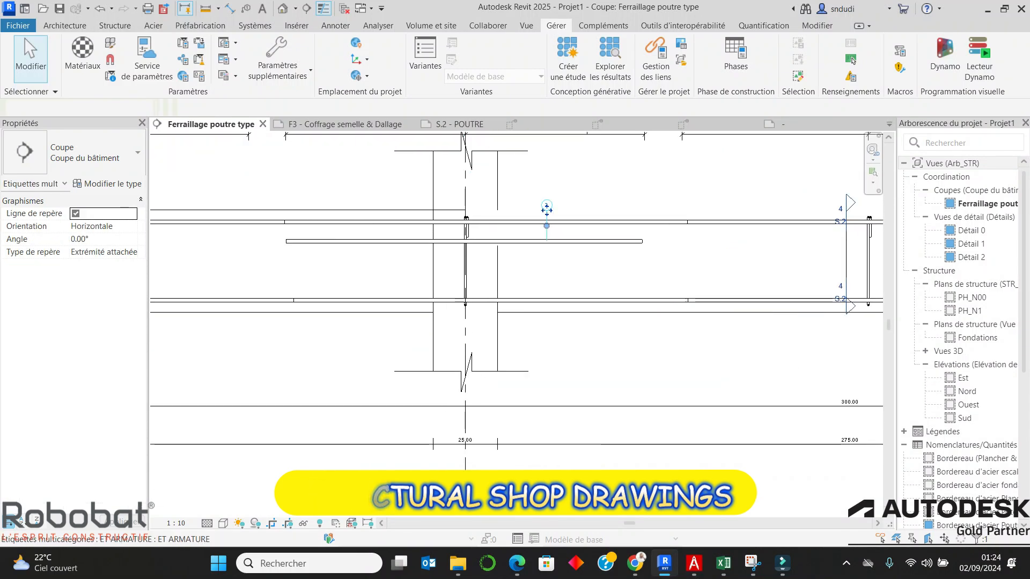
{"action": "left_click", "coordinate": [530, 212]}
{"action": "scroll", "coordinate": [529, 209], "scroll_direction": "up", "scroll_amount": 4}
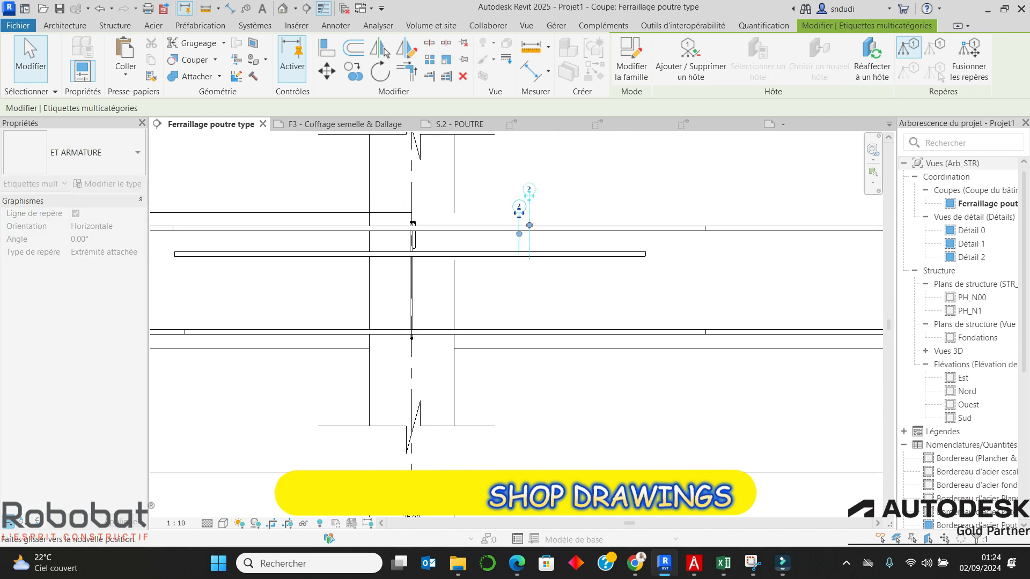
{"action": "scroll", "coordinate": [519, 213], "scroll_direction": "down", "scroll_amount": 4}
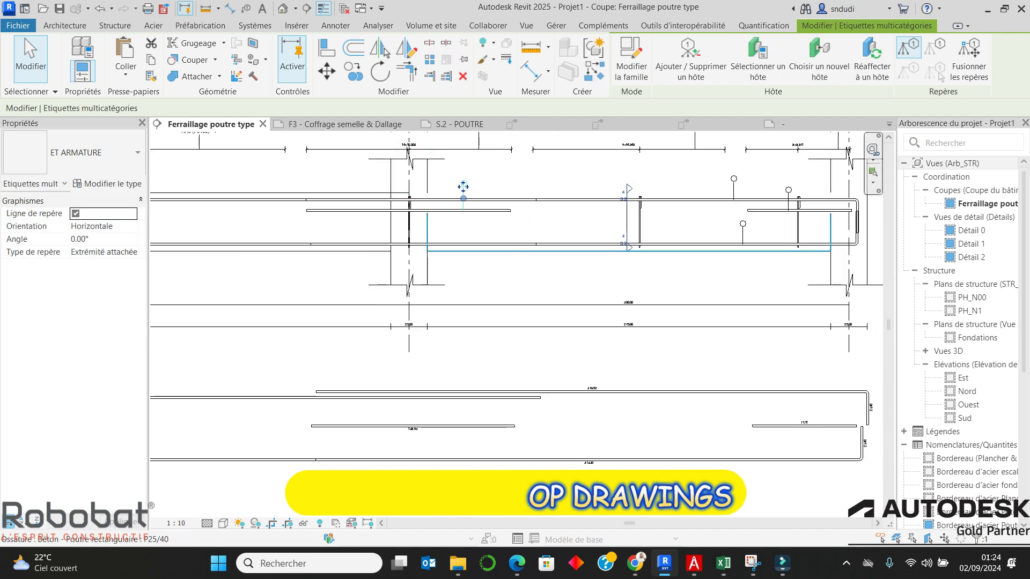
{"action": "key", "text": "Escape"}
Step: Raise the tag of the short top bar at axis D level with the upper bar's tag in the last span
{"action": "scroll", "coordinate": [815, 199], "scroll_direction": "up", "scroll_amount": 3}
{"action": "left_click", "coordinate": [766, 181]}
{"action": "left_click_drag", "start_coordinate": [766, 185], "coordinate": [763, 160]}
{"action": "key", "text": "Escape"}
{"action": "scroll", "coordinate": [671, 198], "scroll_direction": "down", "scroll_amount": 3}
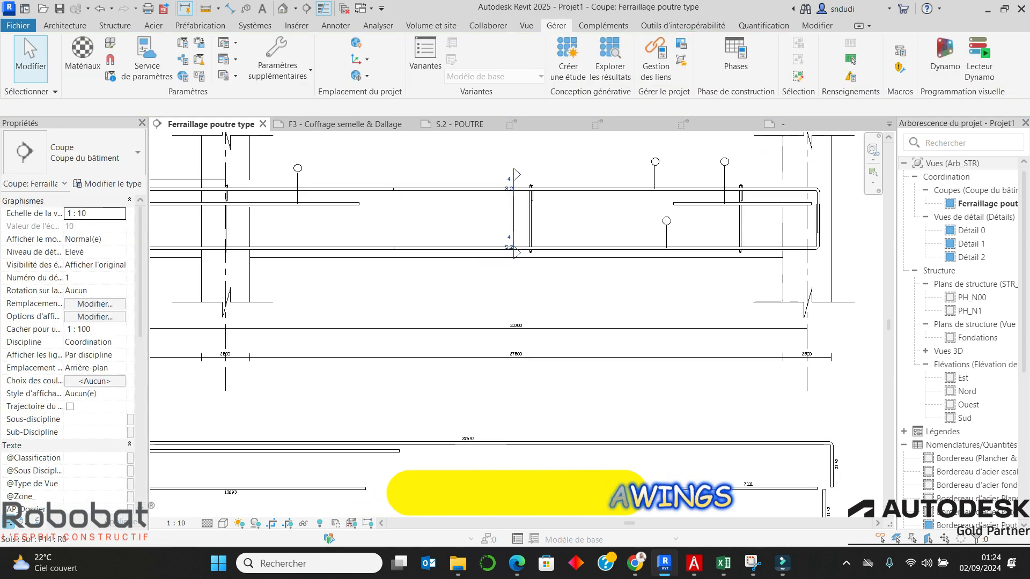
Step: Move the last span's bottom bar tag from inside the beam to below it
{"action": "scroll", "coordinate": [665, 225], "scroll_direction": "up", "scroll_amount": 2}
{"action": "left_click", "coordinate": [665, 217]}
{"action": "left_click", "coordinate": [664, 217]}
{"action": "key", "text": "Escape"}
{"action": "left_click_drag", "start_coordinate": [665, 221], "coordinate": [665, 302]}
{"action": "key", "text": "Escape"}
{"action": "scroll", "coordinate": [731, 290], "scroll_direction": "down", "scroll_amount": 2}
{"action": "scroll", "coordinate": [779, 236], "scroll_direction": "down", "scroll_amount": 2}
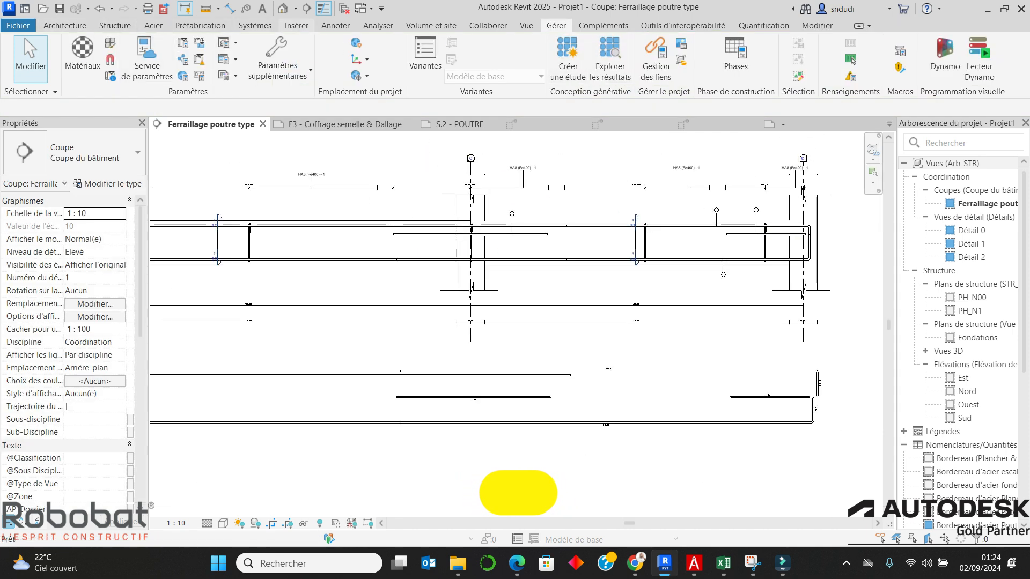
Step: Start multi-category tagging and tag the stirrup in the middle of the last span with ET ARMATURE
{"action": "left_click", "coordinate": [335, 26]}
{"action": "left_click", "coordinate": [715, 60]}
{"action": "scroll", "coordinate": [568, 225], "scroll_direction": "up", "scroll_amount": 2}
{"action": "scroll", "coordinate": [712, 246], "scroll_direction": "up", "scroll_amount": 6}
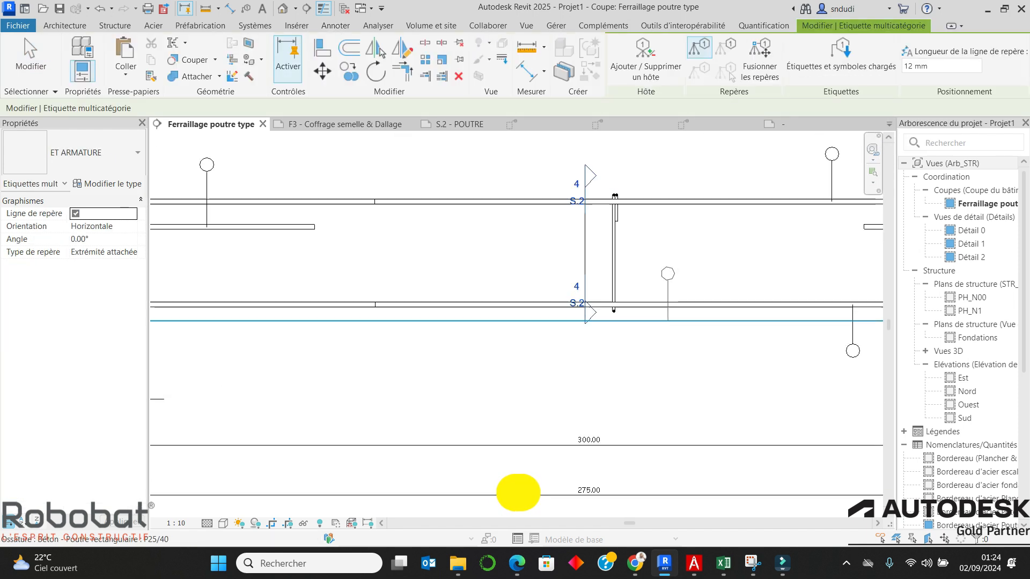
{"action": "left_click", "coordinate": [615, 252]}
Step: Tag the stirrup in the middle of the span between axes B and C
{"action": "scroll", "coordinate": [778, 255], "scroll_direction": "down", "scroll_amount": 5}
{"action": "scroll", "coordinate": [787, 255], "scroll_direction": "down", "scroll_amount": 4}
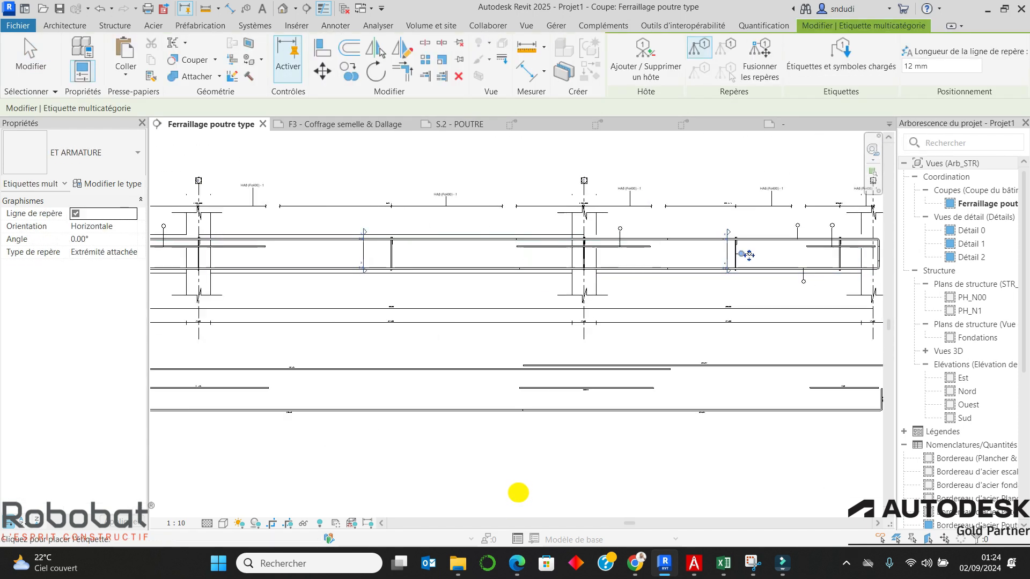
{"action": "middle_click_drag", "start_coordinate": [395, 255], "coordinate": [535, 237]}
{"action": "scroll", "coordinate": [535, 237], "scroll_direction": "up", "scroll_amount": 1}
{"action": "scroll", "coordinate": [535, 237], "scroll_direction": "up", "scroll_amount": 3}
{"action": "left_click", "coordinate": [526, 235]}
Step: Tag the first span's middle stirrup and the stirrup near axis A
{"action": "scroll", "coordinate": [692, 241], "scroll_direction": "down", "scroll_amount": 5}
{"action": "scroll", "coordinate": [276, 230], "scroll_direction": "up", "scroll_amount": 6}
{"action": "left_click", "coordinate": [377, 254]}
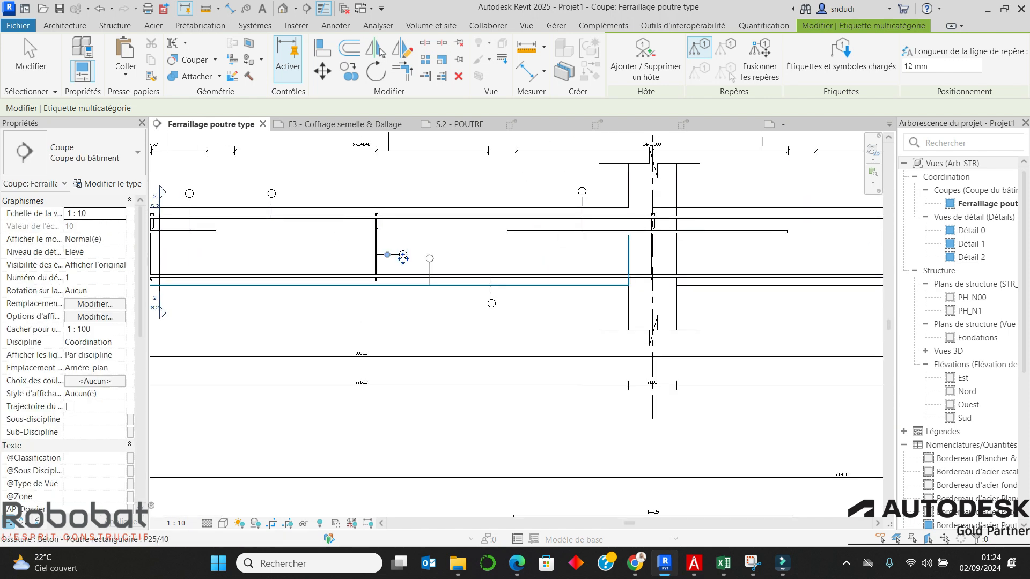
{"action": "scroll", "coordinate": [681, 253], "scroll_direction": "down", "scroll_amount": 4}
{"action": "scroll", "coordinate": [366, 253], "scroll_direction": "up", "scroll_amount": 5}
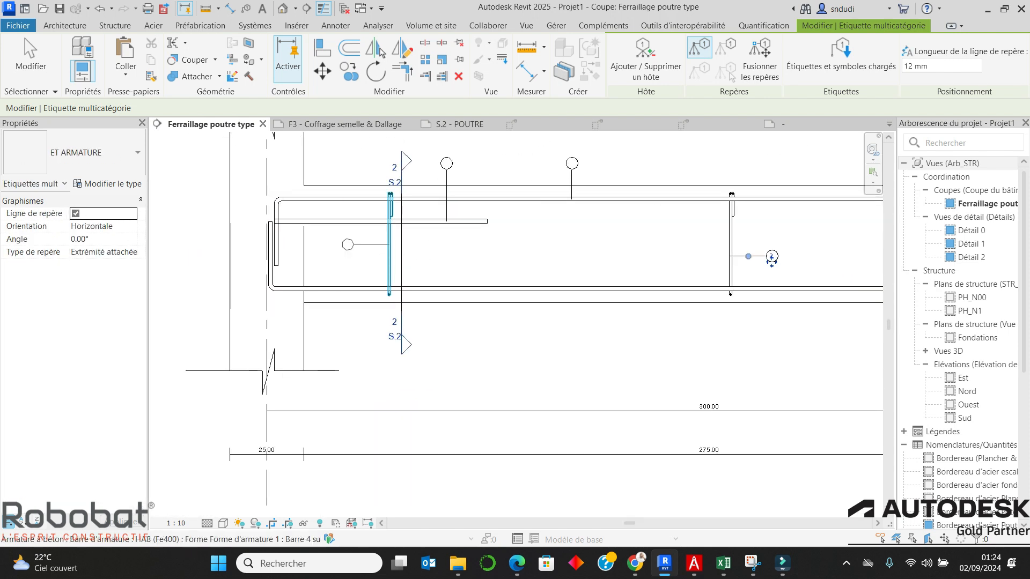
{"action": "left_click", "coordinate": [388, 245]}
Step: Tag the stirrup at axis B with the same circular tag
{"action": "scroll", "coordinate": [181, 237], "scroll_direction": "down", "scroll_amount": 5}
{"action": "scroll", "coordinate": [485, 237], "scroll_direction": "up", "scroll_amount": 5}
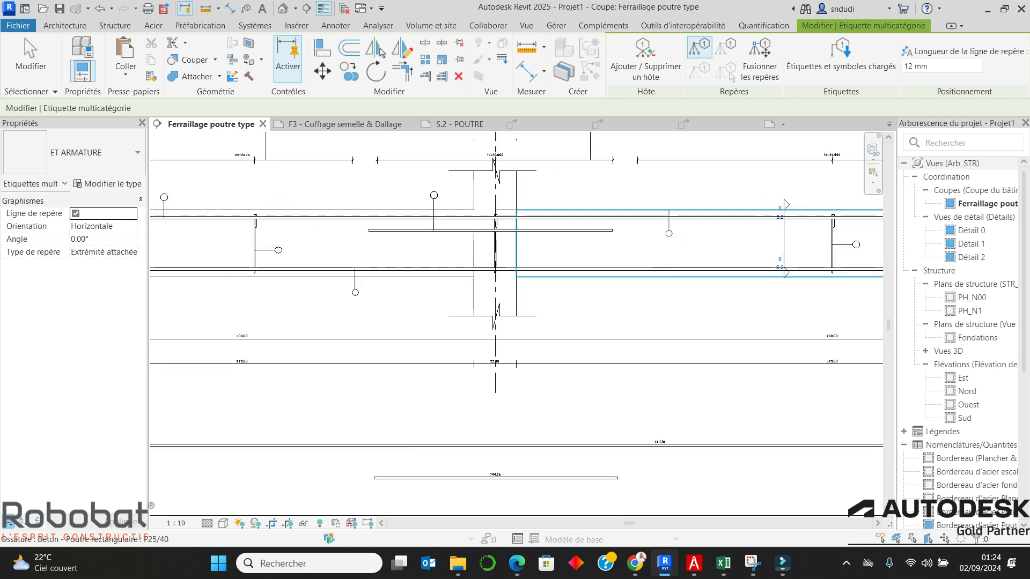
{"action": "scroll", "coordinate": [499, 247], "scroll_direction": "up", "scroll_amount": 1}
{"action": "left_click", "coordinate": [504, 248]}
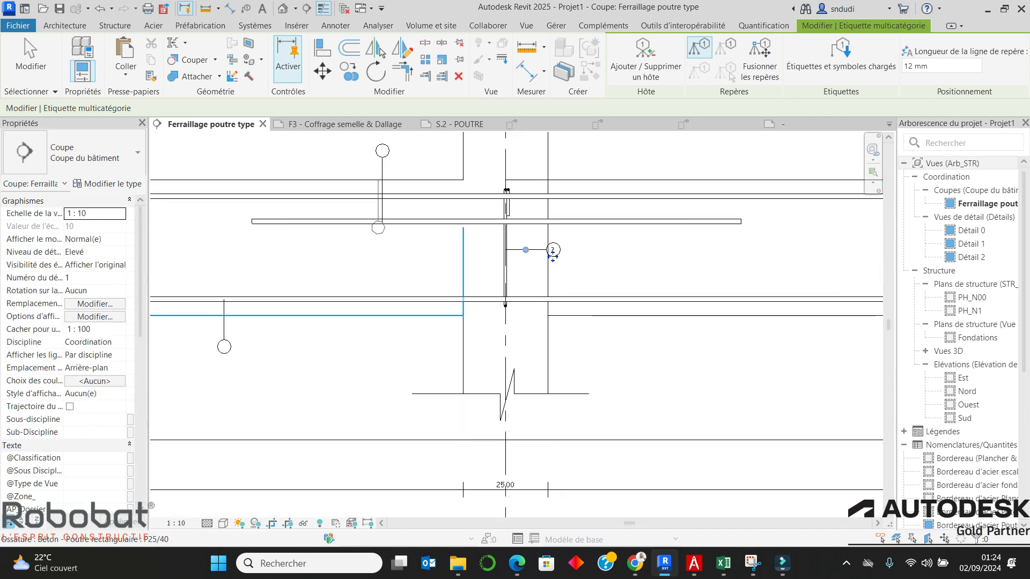
Step: Tag the stirrup at axis C and end the multi-category tagging
{"action": "scroll", "coordinate": [355, 244], "scroll_direction": "down", "scroll_amount": 3}
{"action": "scroll", "coordinate": [352, 234], "scroll_direction": "down", "scroll_amount": 5}
{"action": "scroll", "coordinate": [719, 238], "scroll_direction": "up", "scroll_amount": 8}
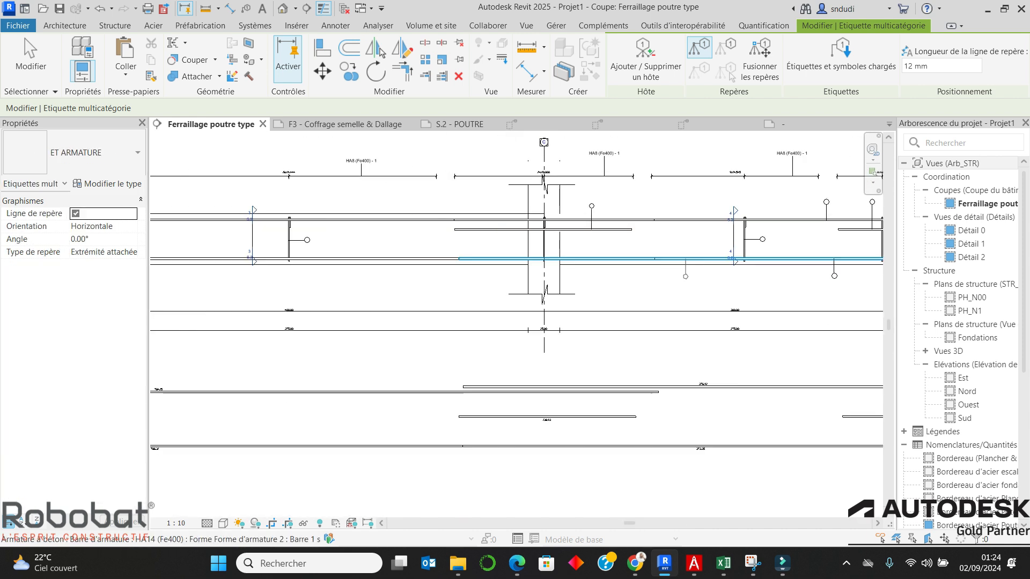
{"action": "scroll", "coordinate": [539, 240], "scroll_direction": "up", "scroll_amount": 1}
{"action": "left_click", "coordinate": [482, 229]}
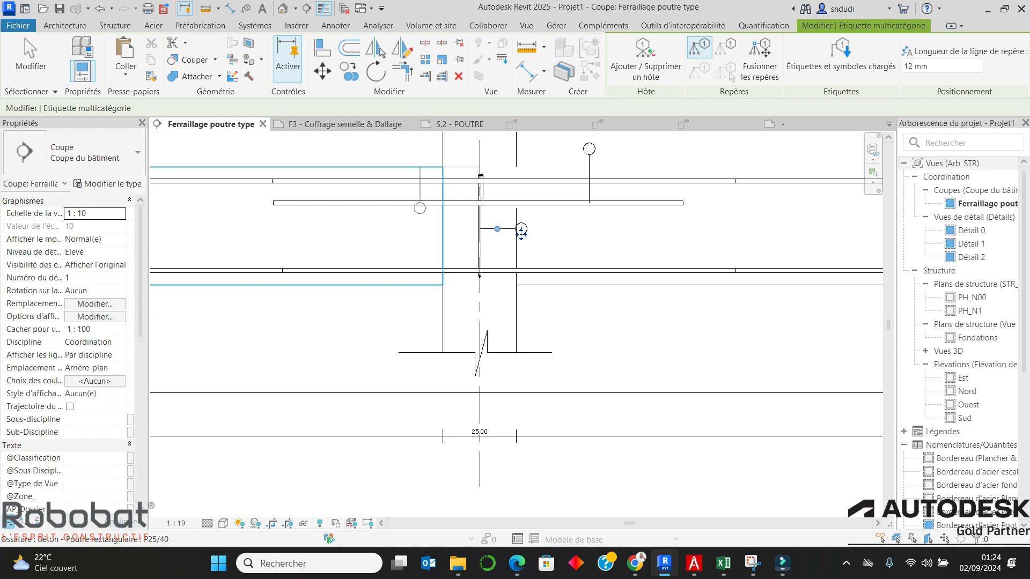
{"action": "scroll", "coordinate": [313, 217], "scroll_direction": "down", "scroll_amount": 3}
{"action": "scroll", "coordinate": [278, 218], "scroll_direction": "down", "scroll_amount": 3}
{"action": "scroll", "coordinate": [569, 228], "scroll_direction": "up", "scroll_amount": 6}
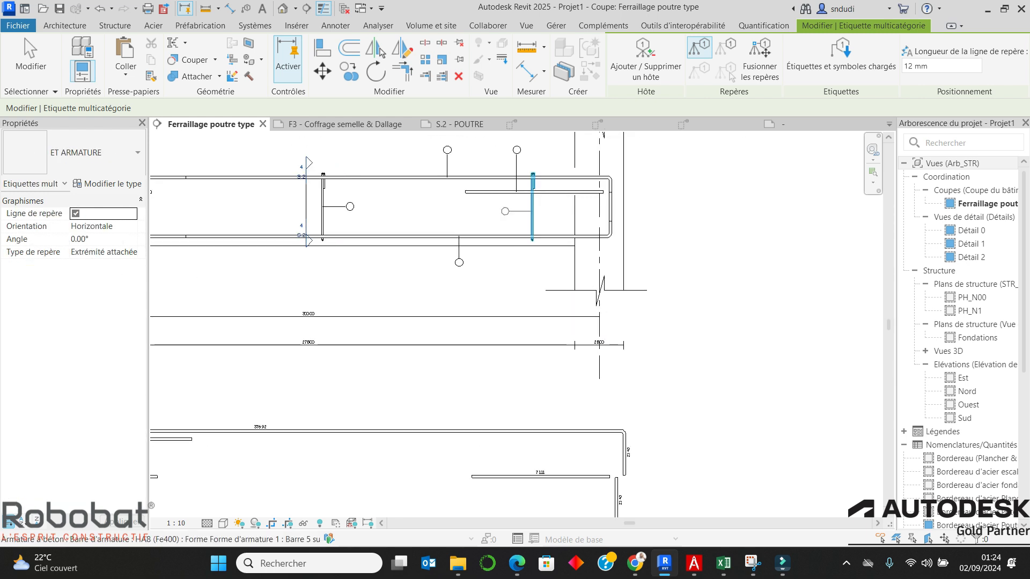
{"action": "key", "text": "Escape"}
{"action": "key", "text": "Escape"}
Step: Examine the properties of the first span's HA14 upper bar, down to the NUM ARMATURE parameter
{"action": "scroll", "coordinate": [572, 214], "scroll_direction": "down", "scroll_amount": 6}
{"action": "scroll", "coordinate": [430, 211], "scroll_direction": "up", "scroll_amount": 5}
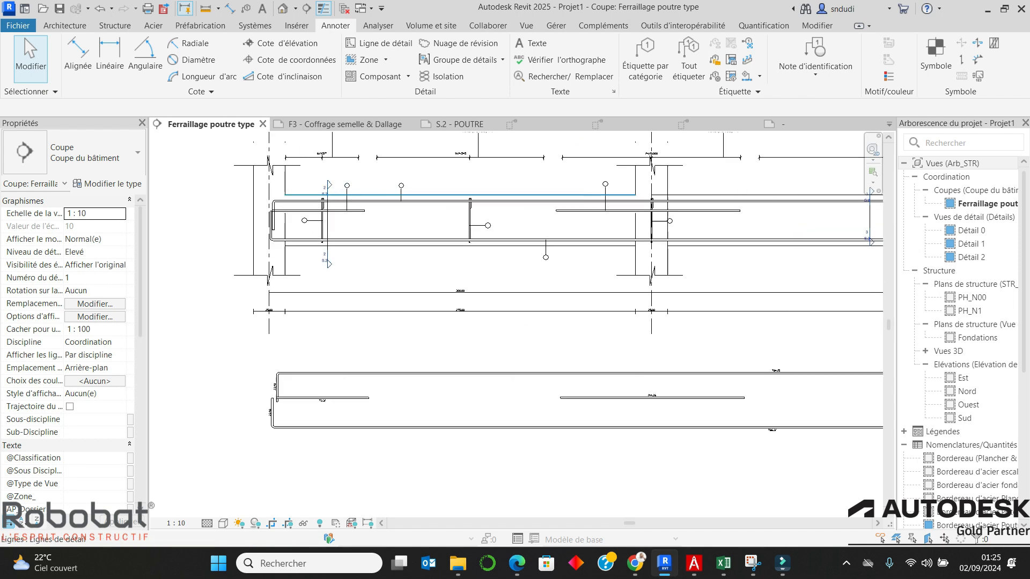
{"action": "scroll", "coordinate": [353, 175], "scroll_direction": "up", "scroll_amount": 3}
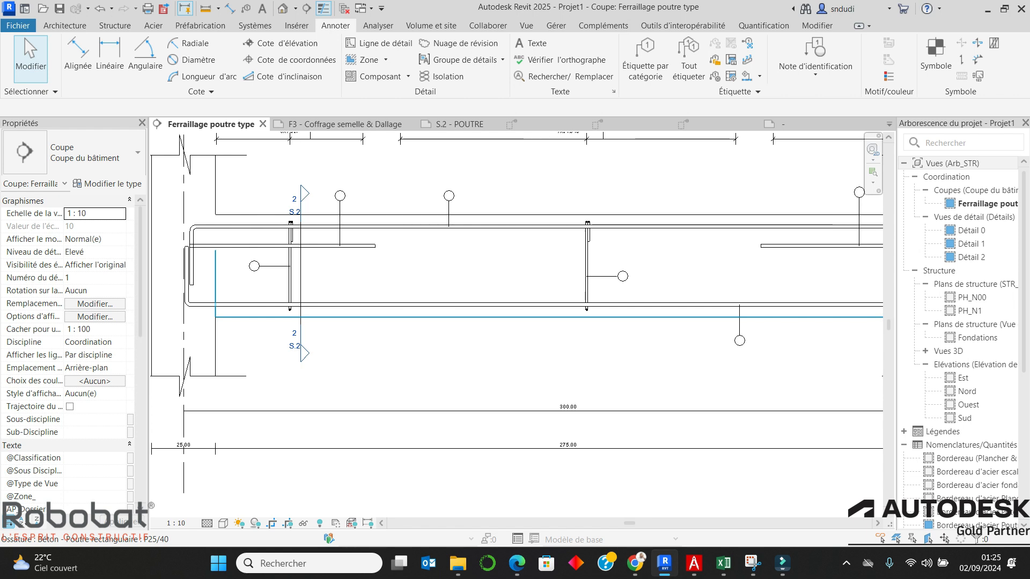
{"action": "left_click", "coordinate": [344, 225]}
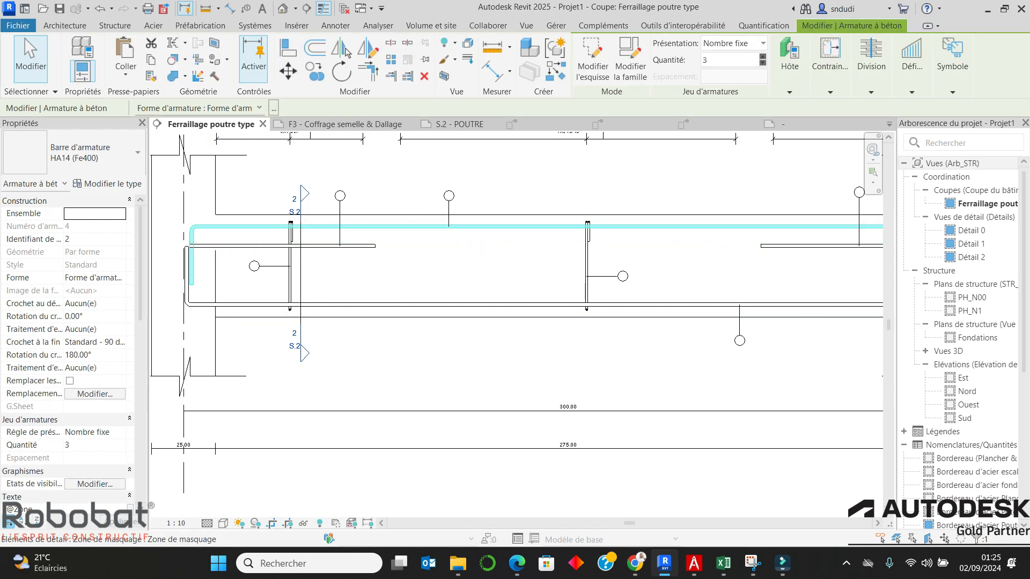
{"action": "scroll", "coordinate": [67, 322], "scroll_direction": "down", "scroll_amount": 5}
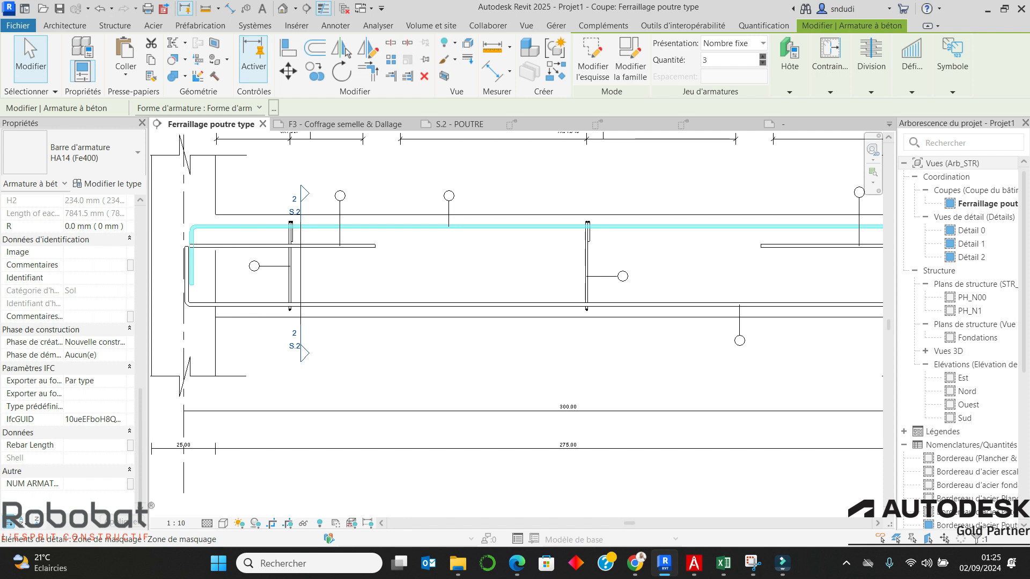
{"action": "scroll", "coordinate": [68, 322], "scroll_direction": "up", "scroll_amount": 5}
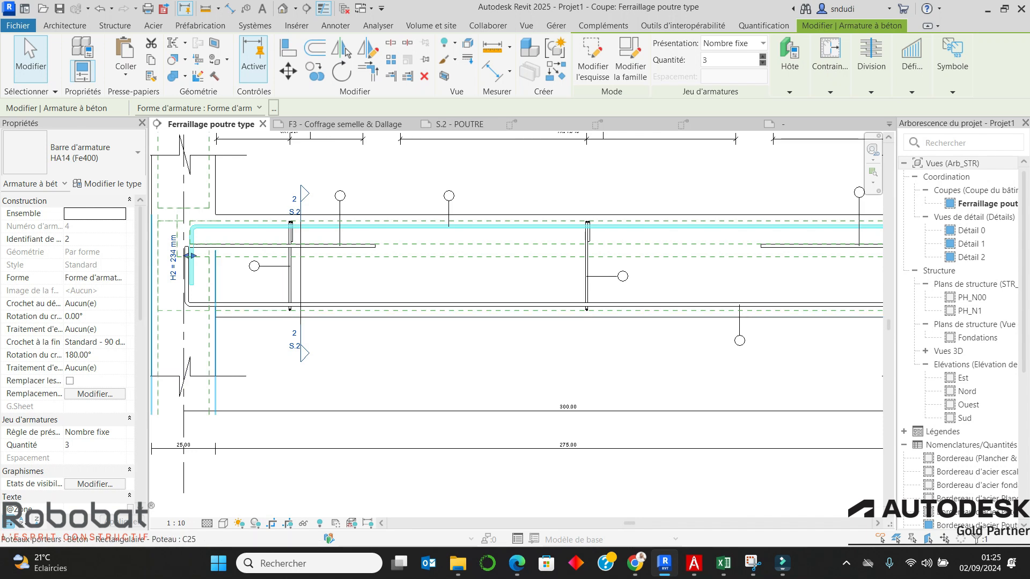
{"action": "key", "text": "Escape"}
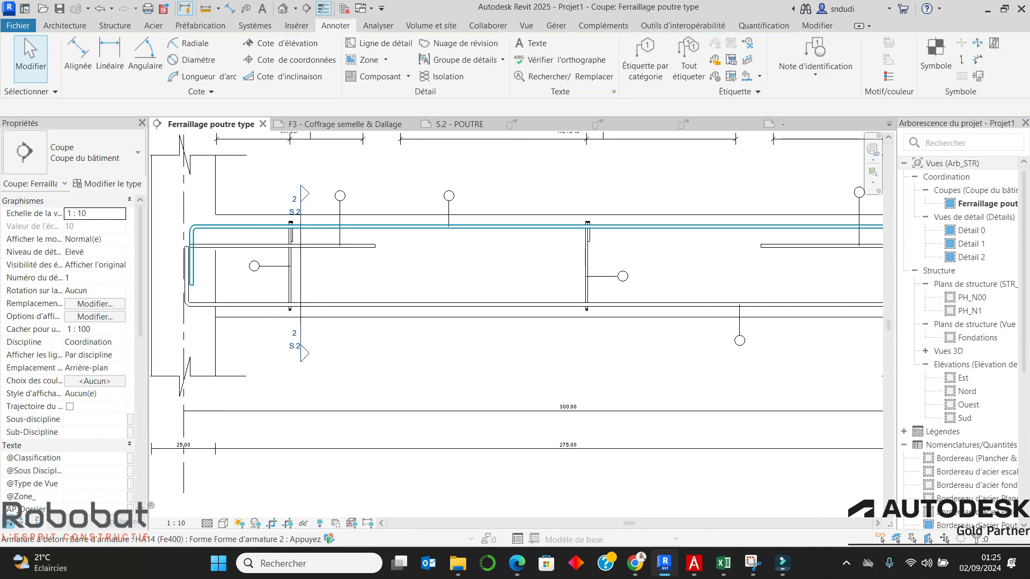
Step: Reselect the HA14 upper bar and widen the properties display to show full parameter names, and clear the selection
{"action": "left_click", "coordinate": [219, 226]}
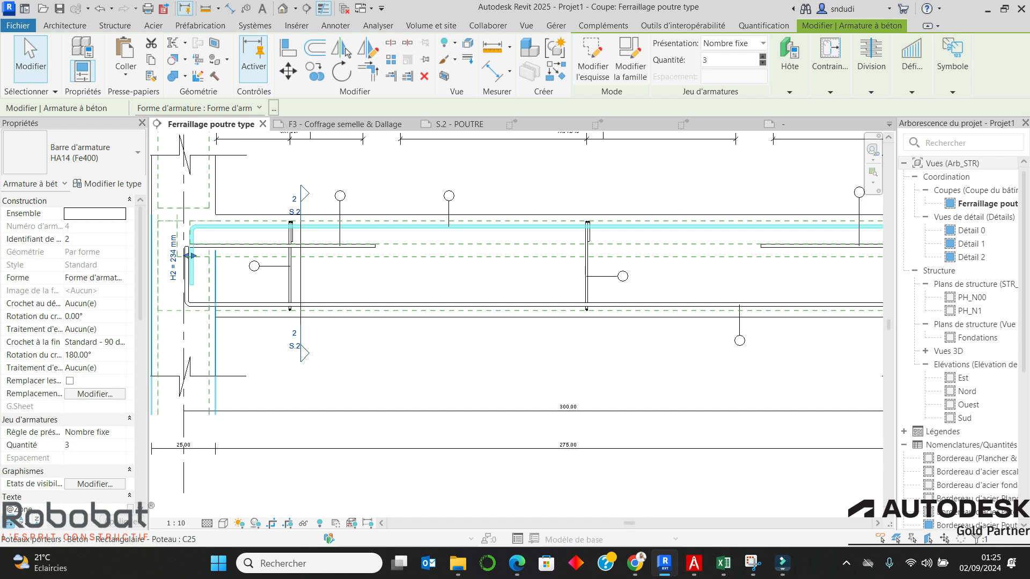
{"action": "left_click_drag", "start_coordinate": [150, 322], "coordinate": [380, 322]}
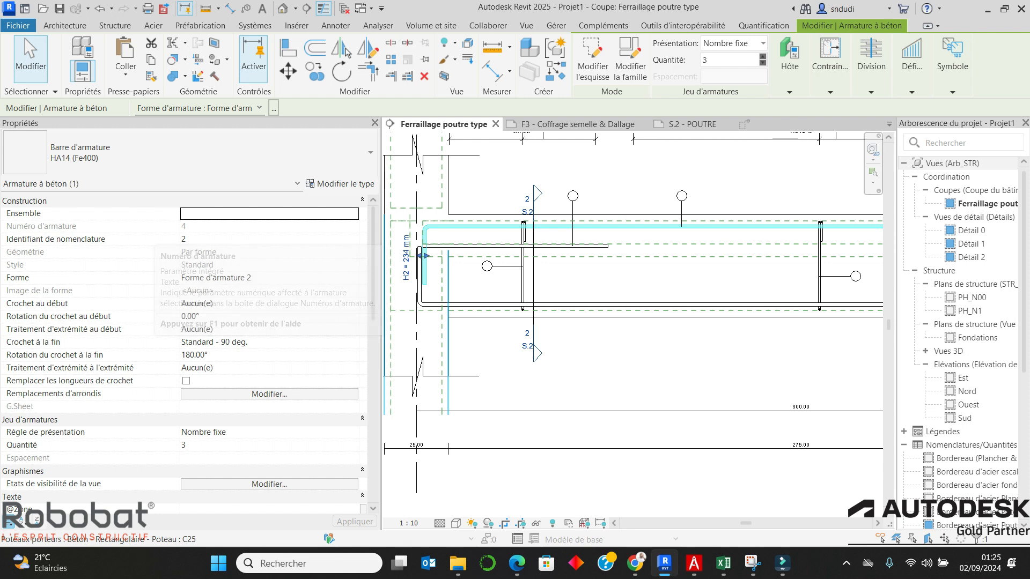
{"action": "scroll", "coordinate": [407, 276], "scroll_direction": "down", "scroll_amount": 2}
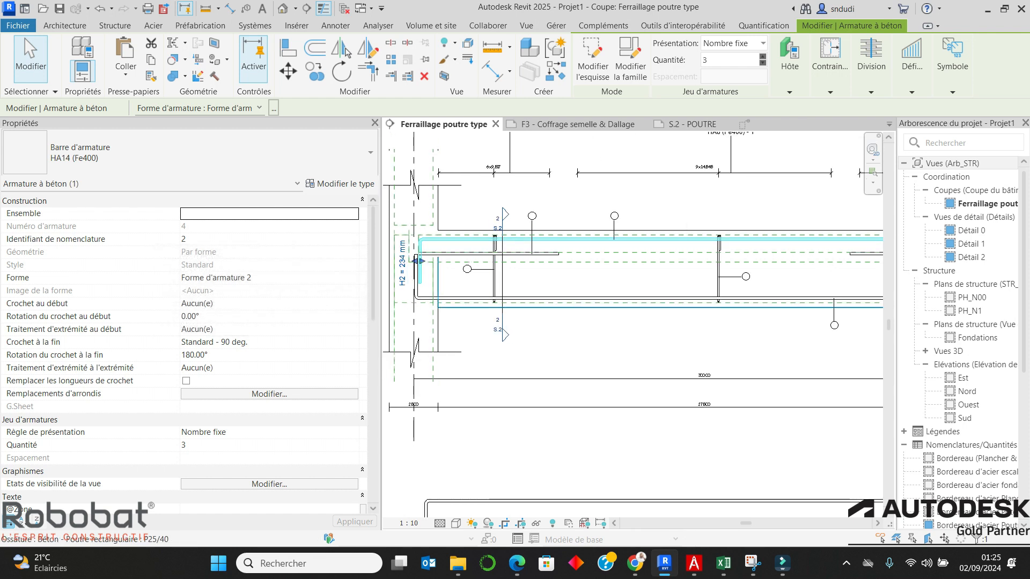
{"action": "key", "text": "Escape"}
Step: Switch to Dynamo, create a new graph and set its execution mode to Manuel
{"action": "left_click", "coordinate": [555, 25]}
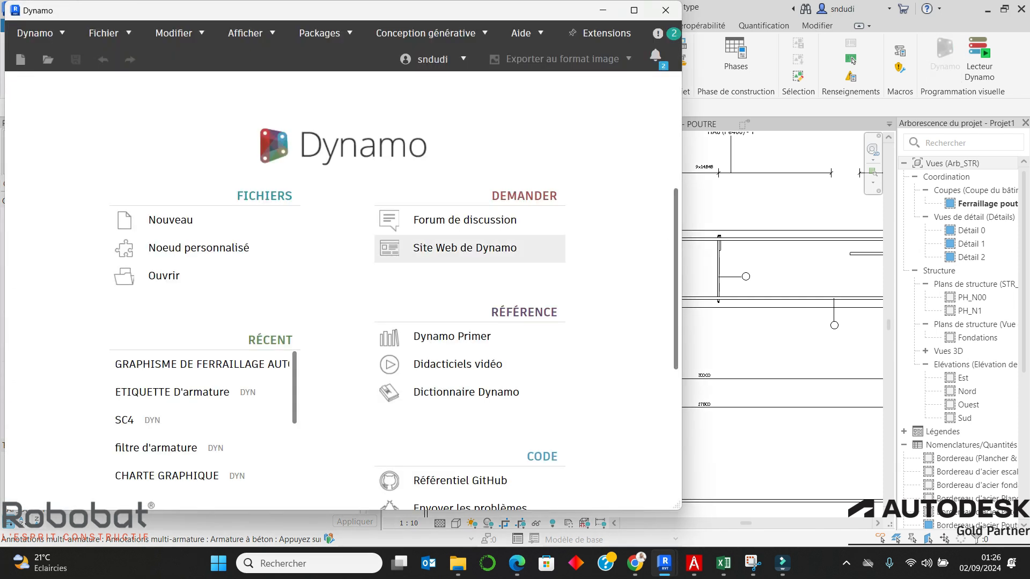
{"action": "left_click", "coordinate": [170, 221]}
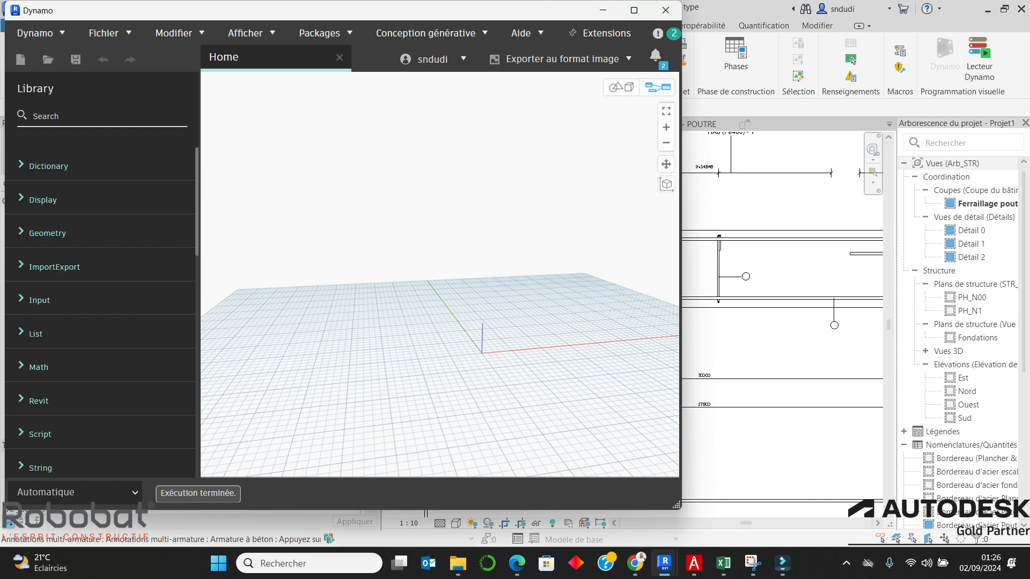
{"action": "left_click", "coordinate": [80, 493]}
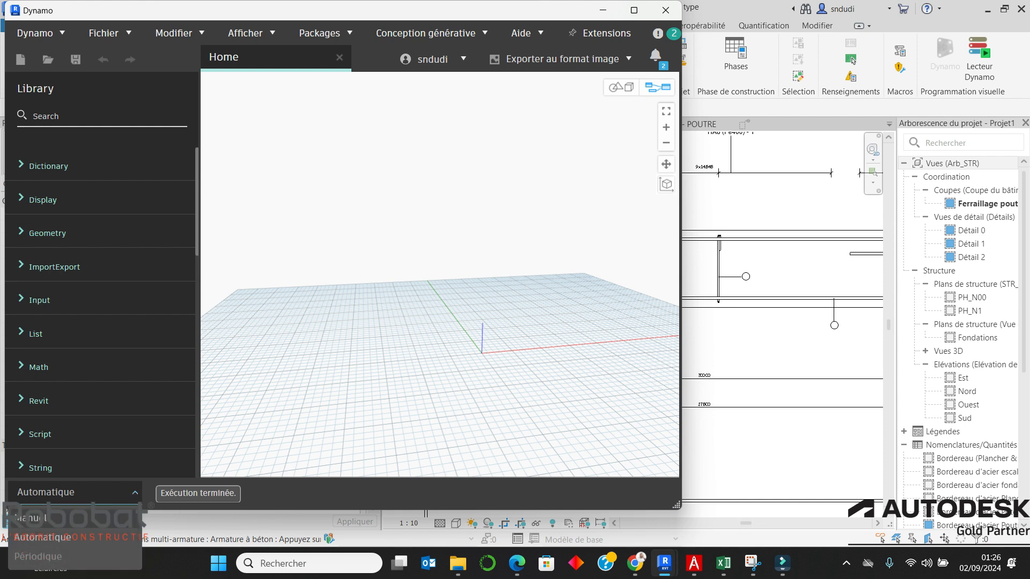
{"action": "left_click", "coordinate": [80, 517]}
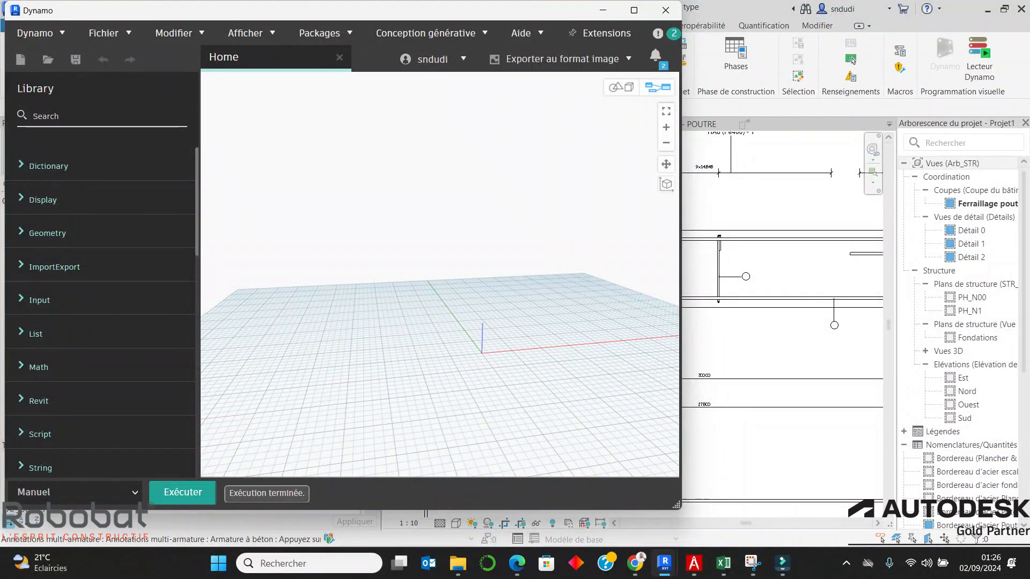
Step: Add a Categories node to the graph and place it in the upper part of the workspace
{"action": "right_click", "coordinate": [343, 151]}
{"action": "type", "text": "CATEG"}
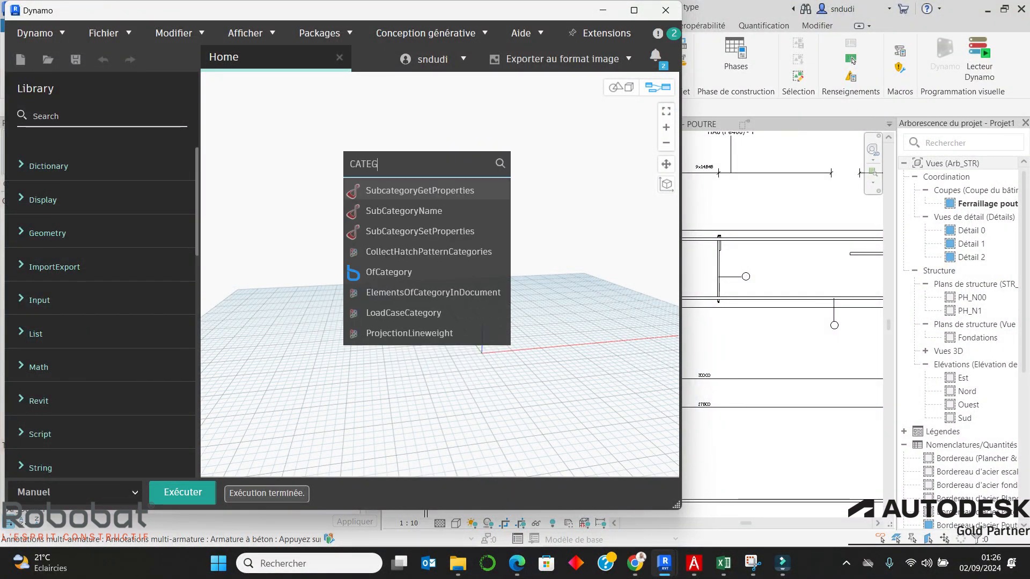
{"action": "type", "text": "ORIE"}
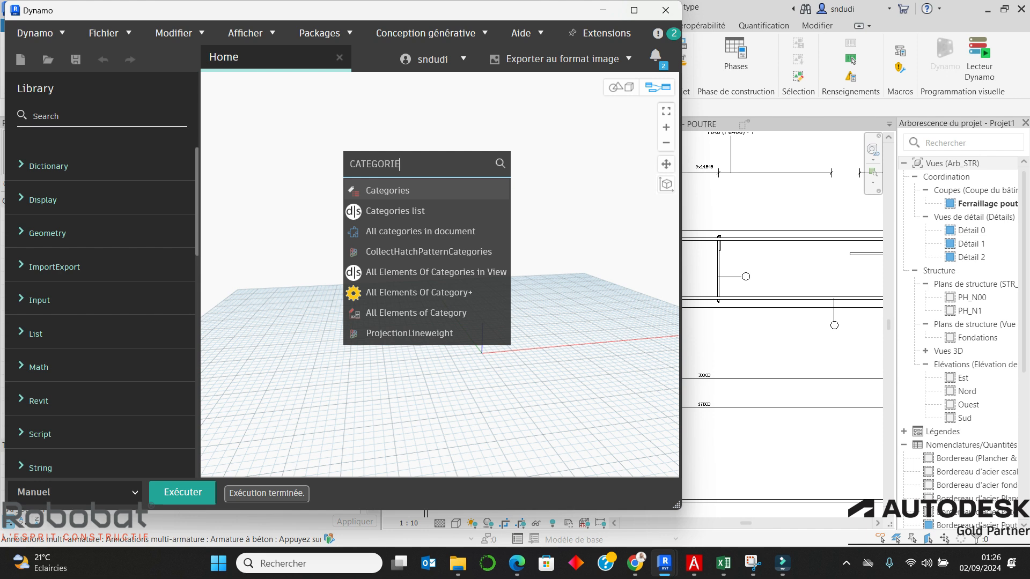
{"action": "left_click", "coordinate": [378, 191]}
{"action": "left_click_drag", "start_coordinate": [429, 208], "coordinate": [330, 173]}
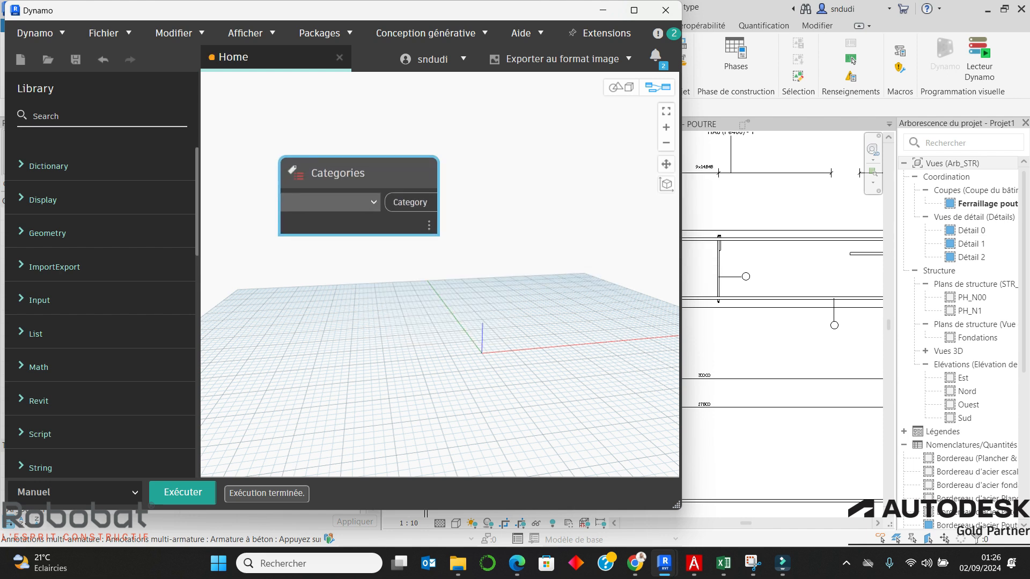
Step: Set the Categories node to Armature à béton
{"action": "left_click", "coordinate": [374, 202]}
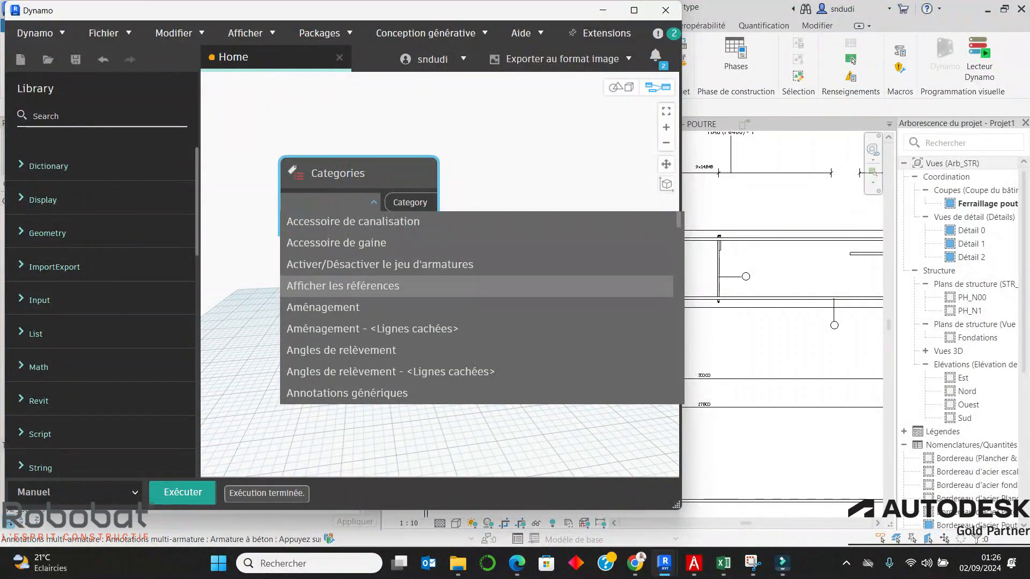
{"action": "scroll", "coordinate": [397, 371], "scroll_direction": "down", "scroll_amount": 2}
{"action": "scroll", "coordinate": [397, 308], "scroll_direction": "down", "scroll_amount": 3}
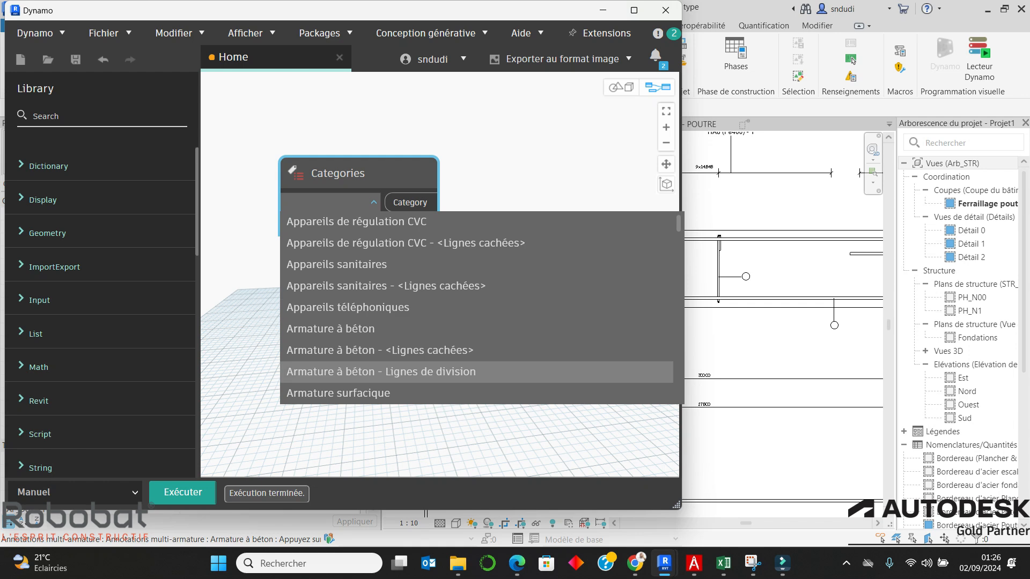
{"action": "left_click", "coordinate": [397, 329]}
Step: Find the All Elements of Category node by searching the library for "ALL ELEMENTS OF" and place it beside the Categories node
{"action": "left_click", "coordinate": [70, 115]}
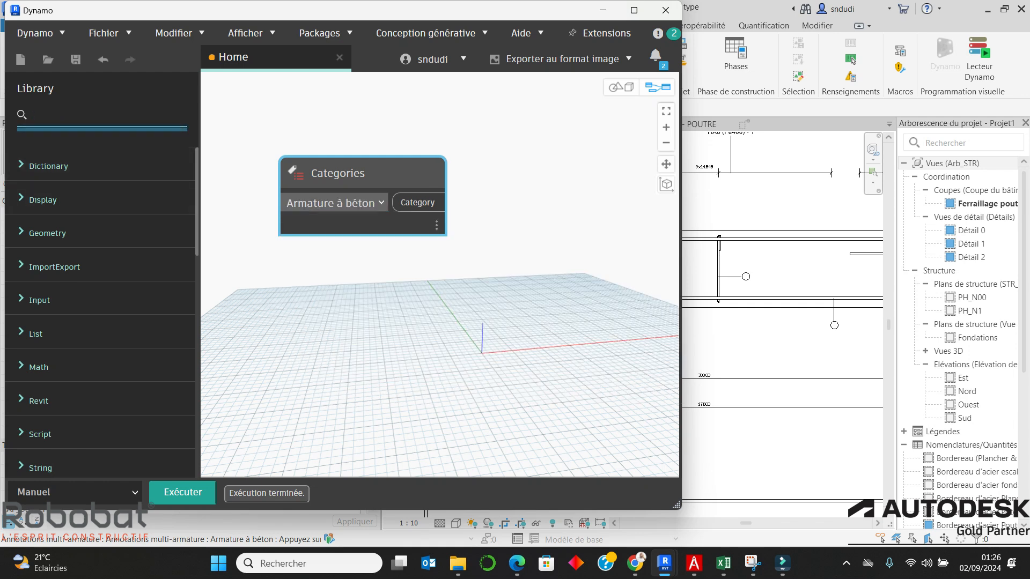
{"action": "type", "text": "all elemen"}
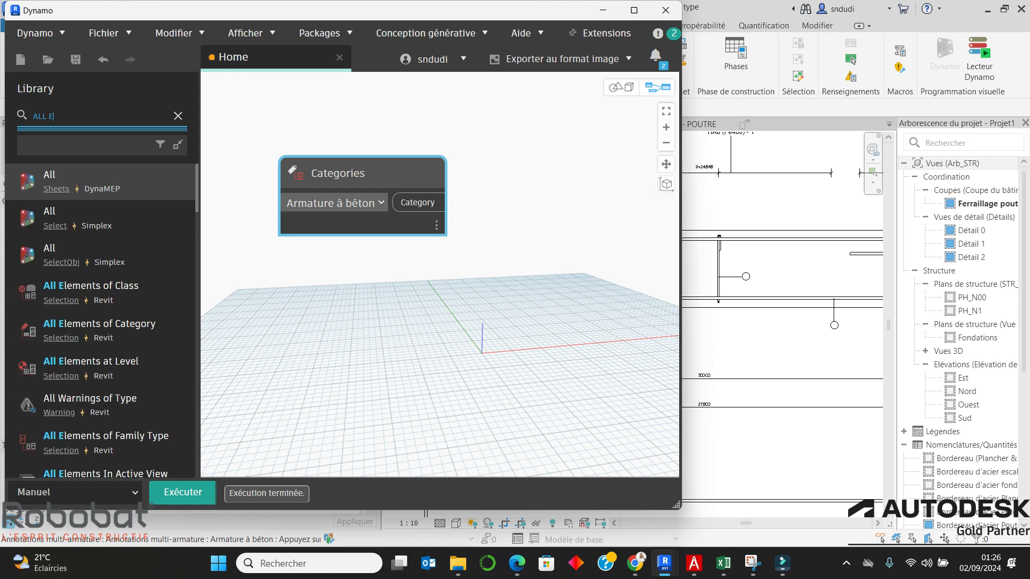
{"action": "type", "text": "ts"}
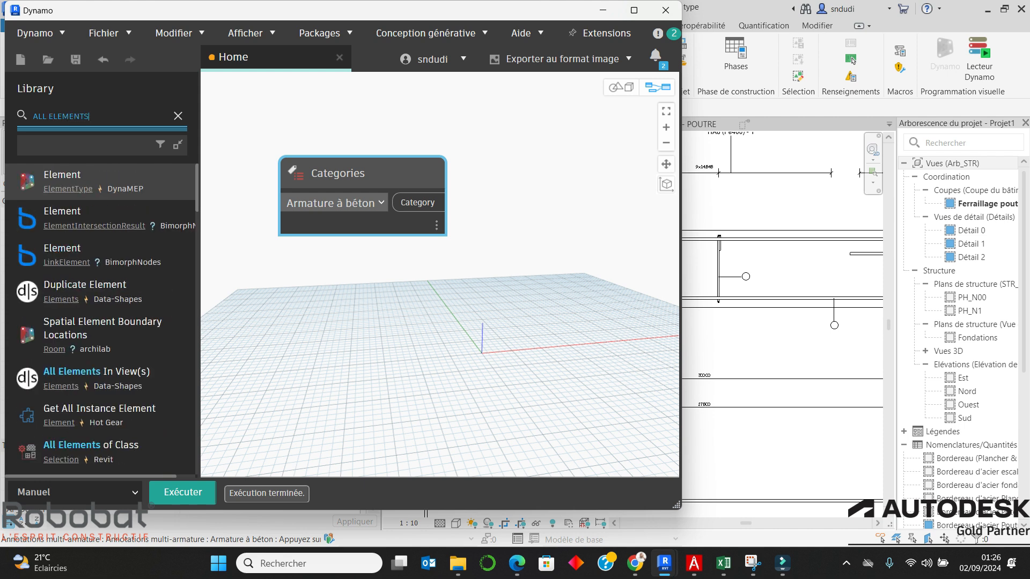
{"action": "type", "text": " o"}
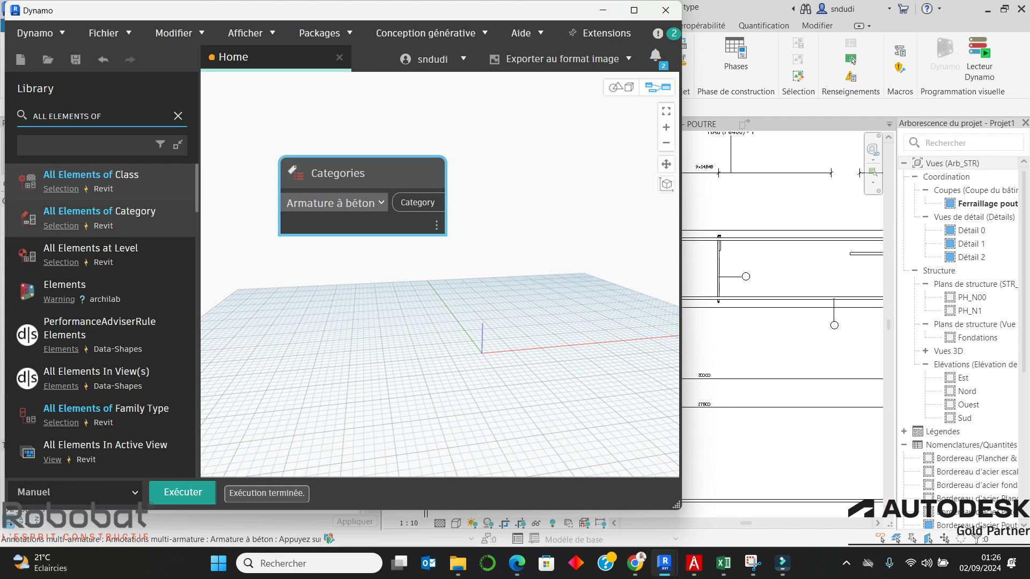
{"action": "left_click", "coordinate": [99, 219]}
{"action": "left_click_drag", "start_coordinate": [499, 262], "coordinate": [593, 214]}
Step: Connect the Categories node's Category output to the All Elements of Category input and run the graph
{"action": "left_click", "coordinate": [418, 203]}
{"action": "left_click", "coordinate": [525, 243]}
{"action": "scroll", "coordinate": [269, 191], "scroll_direction": "down", "scroll_amount": 3}
{"action": "left_click_drag", "start_coordinate": [461, 204], "coordinate": [474, 184]}
{"action": "left_click", "coordinate": [182, 492]}
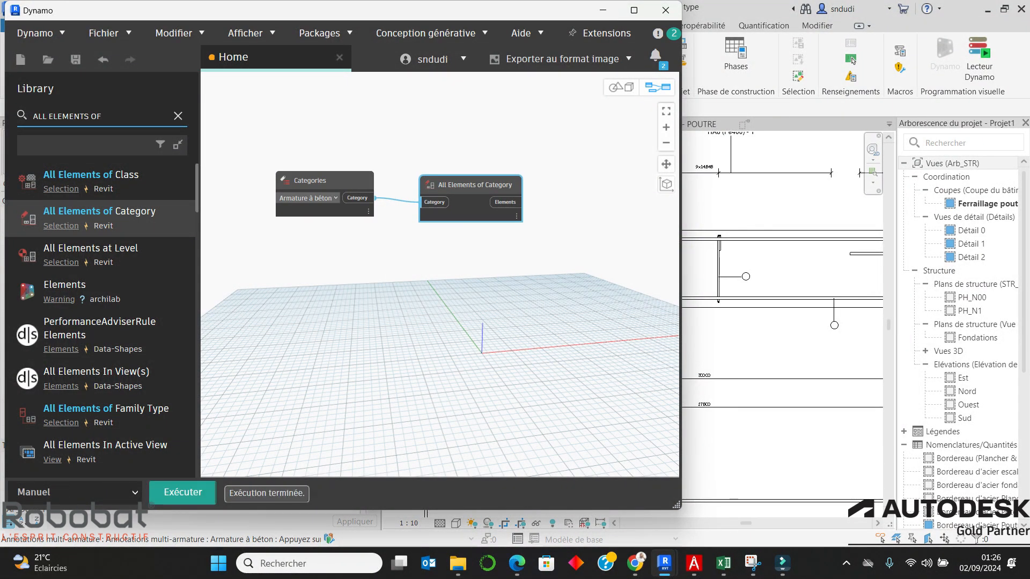
Step: Pin the output preview of the All Elements of Category node and review the collected rebar elements
{"action": "scroll", "coordinate": [526, 224], "scroll_direction": "up", "scroll_amount": 4}
{"action": "mouse_move", "coordinate": [501, 212]}
{"action": "left_click", "coordinate": [510, 236]}
{"action": "scroll", "coordinate": [512, 233], "scroll_direction": "down", "scroll_amount": 4}
{"action": "left_click_drag", "start_coordinate": [510, 216], "coordinate": [504, 210]}
{"action": "scroll", "coordinate": [510, 219], "scroll_direction": "up", "scroll_amount": 1}
{"action": "scroll", "coordinate": [542, 245], "scroll_direction": "up", "scroll_amount": 1}
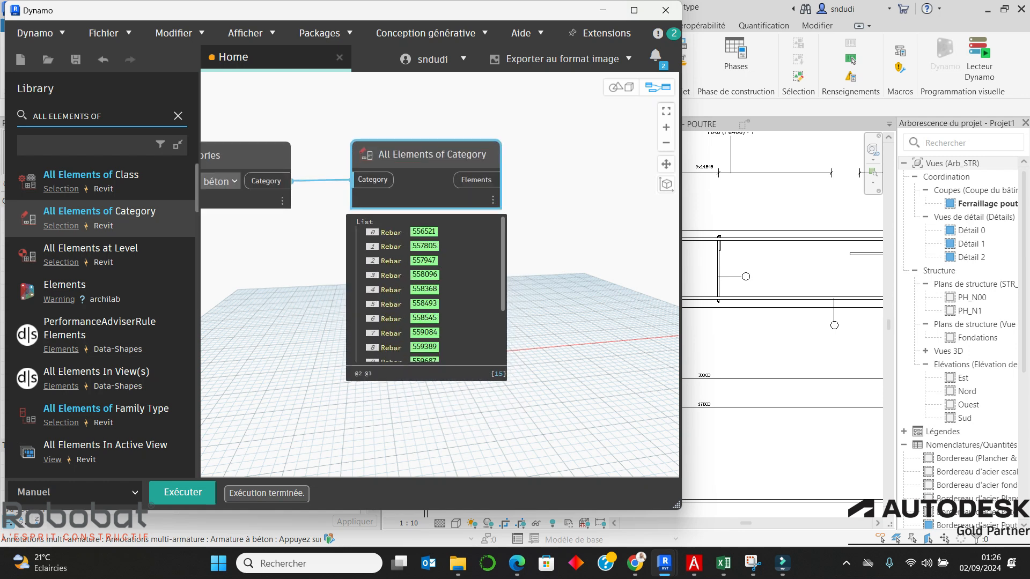
{"action": "scroll", "coordinate": [427, 290], "scroll_direction": "down", "scroll_amount": 2}
{"action": "scroll", "coordinate": [426, 289], "scroll_direction": "up", "scroll_amount": 2}
{"action": "scroll", "coordinate": [310, 234], "scroll_direction": "down", "scroll_amount": 3}
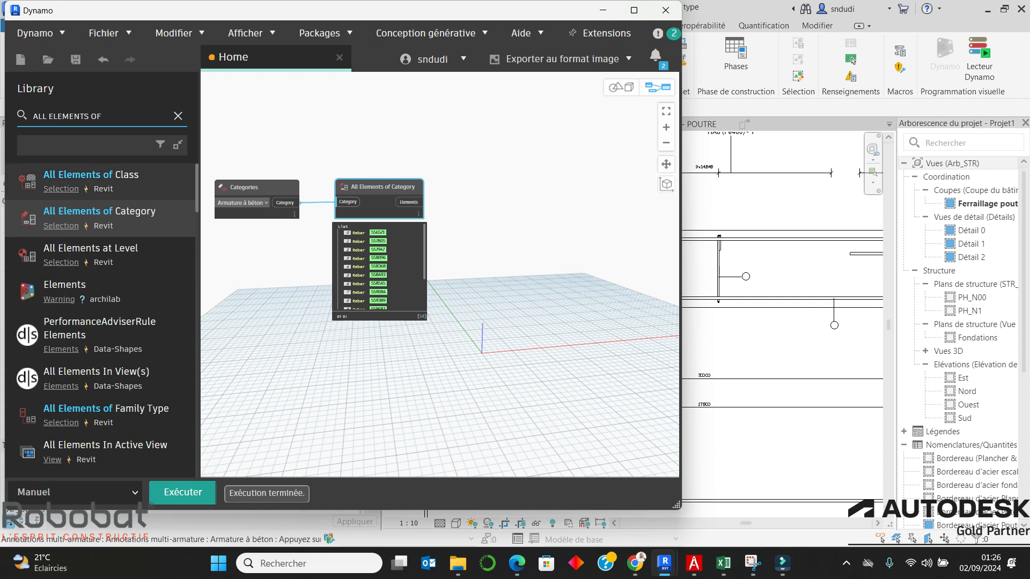
Step: Search the library for "ELEMENT.GET" and place an Element.GetParameterValueByName node beyond the All Elements of Category node
{"action": "left_click_drag", "start_coordinate": [101, 115], "coordinate": [43, 115]}
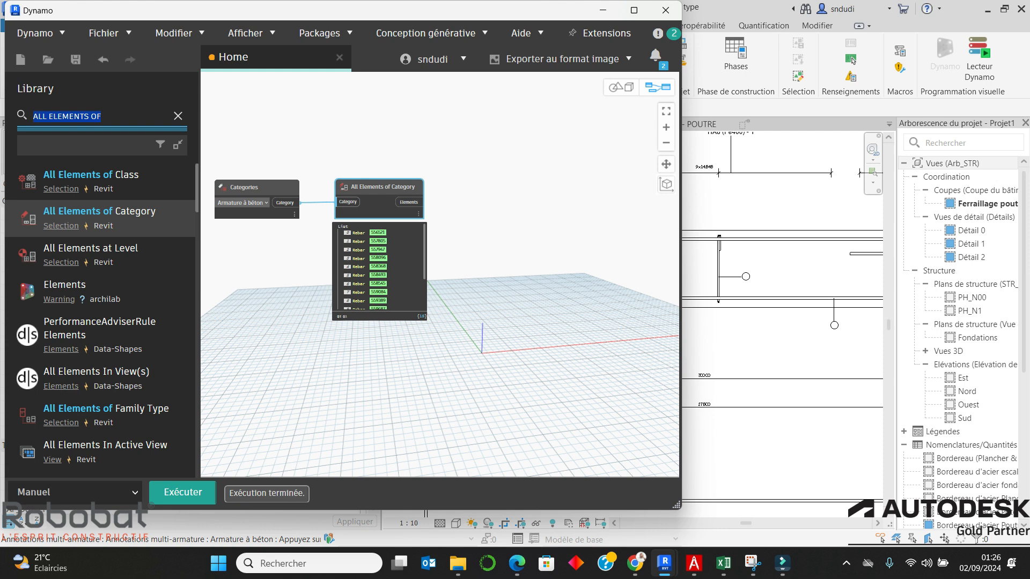
{"action": "type", "text": "ELEMENT"}
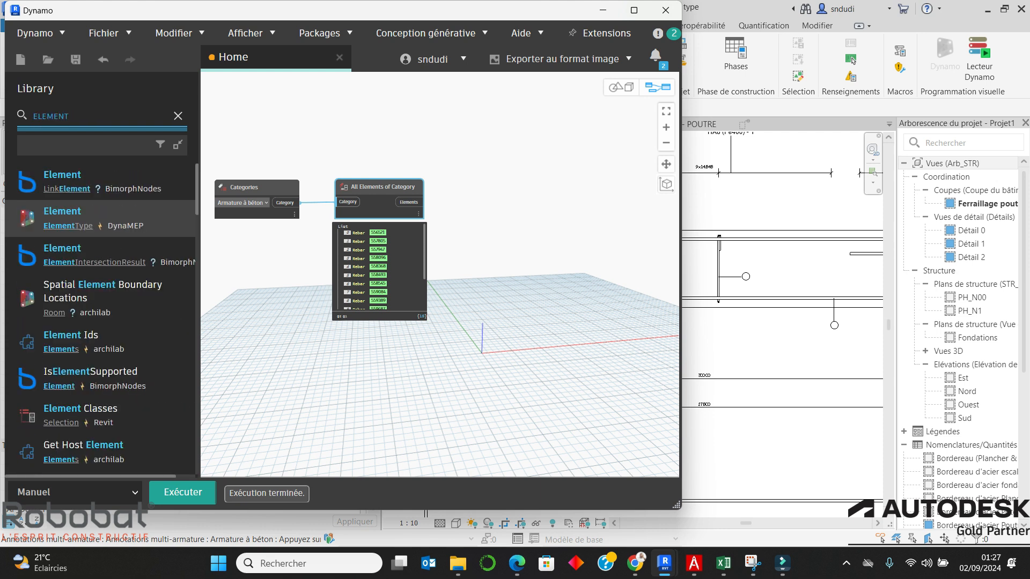
{"action": "type", "text": ". G"}
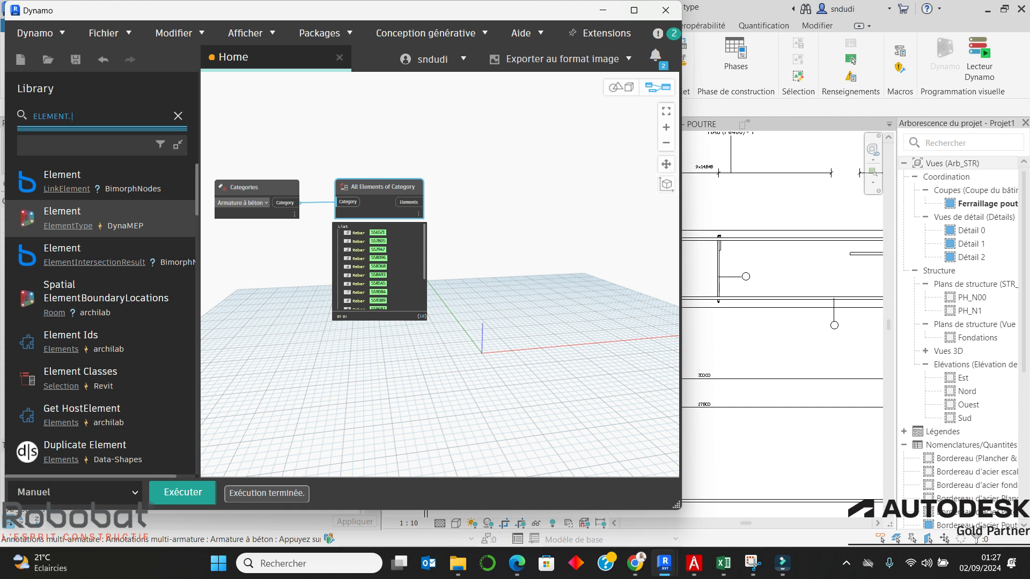
{"action": "key", "text": "BackSpace"}
{"action": "key", "text": "BackSpace"}
{"action": "key", "text": "BackSpace"}
{"action": "type", "text": ".GET"}
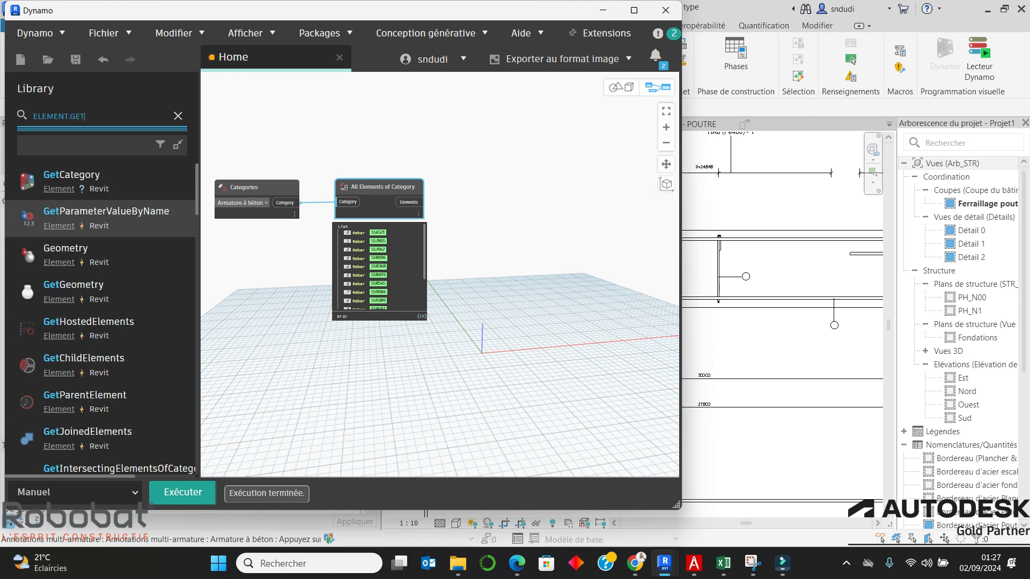
{"action": "left_click", "coordinate": [106, 215]}
{"action": "left_click_drag", "start_coordinate": [499, 285], "coordinate": [572, 202]}
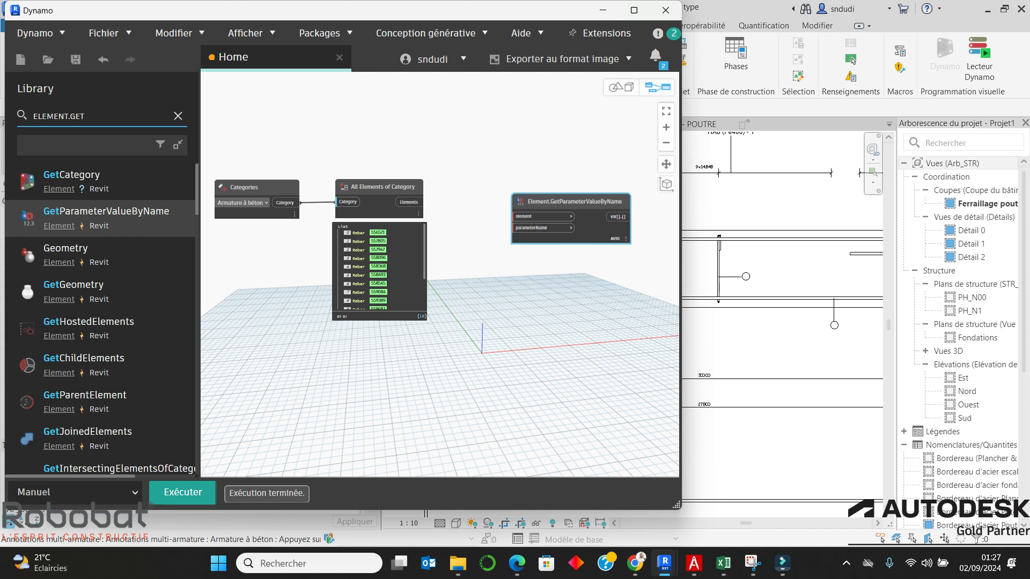
Step: Connect the Elements output of All Elements of Category to the element input of Element.GetParameterValueByName
{"action": "scroll", "coordinate": [282, 179], "scroll_direction": "down", "scroll_amount": 4}
{"action": "scroll", "coordinate": [566, 211], "scroll_direction": "up", "scroll_amount": 5}
{"action": "left_click_drag", "start_coordinate": [421, 185], "coordinate": [462, 150]}
{"action": "scroll", "coordinate": [414, 180], "scroll_direction": "down", "scroll_amount": 4}
{"action": "scroll", "coordinate": [343, 184], "scroll_direction": "up", "scroll_amount": 5}
{"action": "left_click", "coordinate": [301, 181]}
{"action": "left_click", "coordinate": [535, 146]}
Step: Create a Code Block containing "Numero d'armature" below the wire to the Element.GetParameterValueByName node
{"action": "scroll", "coordinate": [462, 151], "scroll_direction": "up", "scroll_amount": 5}
{"action": "left_click", "coordinate": [375, 236]}
{"action": "double_click", "coordinate": [269, 210]}
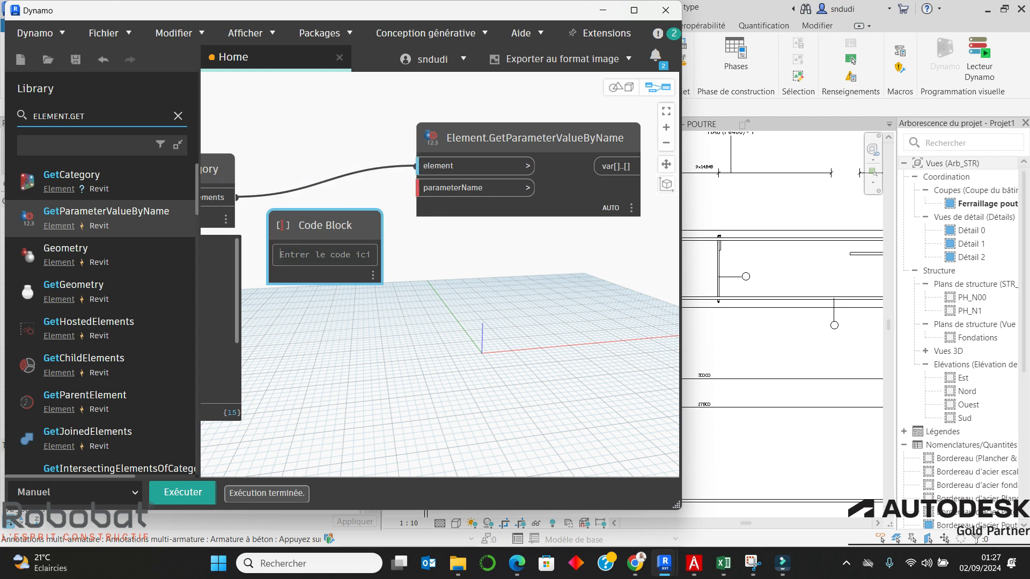
{"action": "type", "text": "3"}
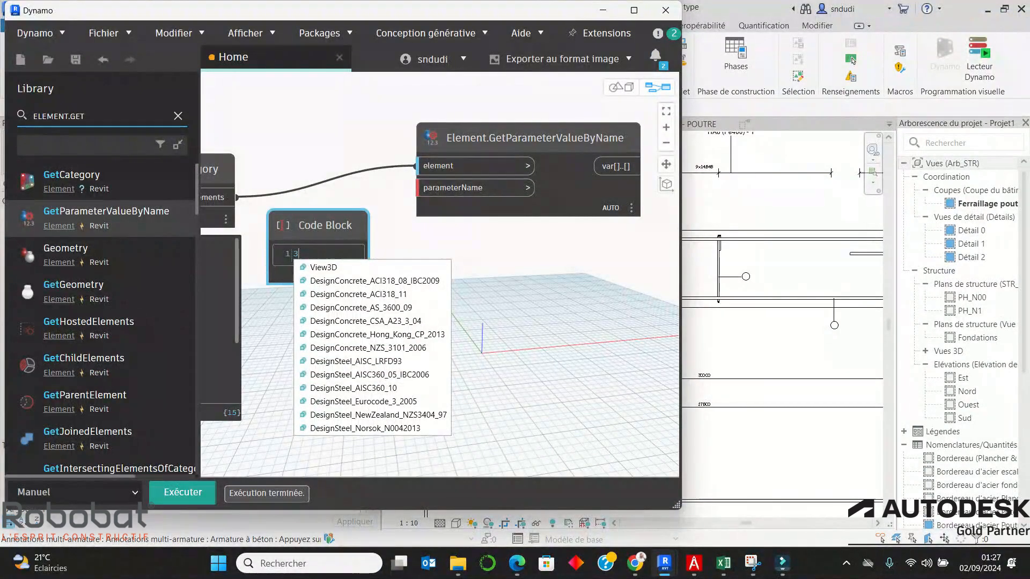
{"action": "key", "text": "shift+Left"}
{"action": "key", "text": "BackSpace"}
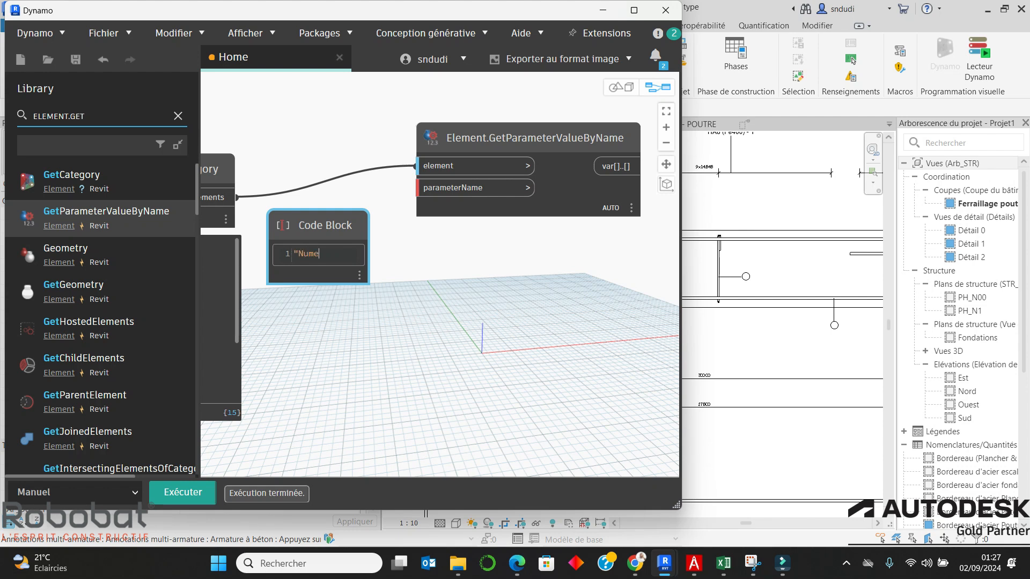
{"action": "type", "text": "\"Numero d'armature"}
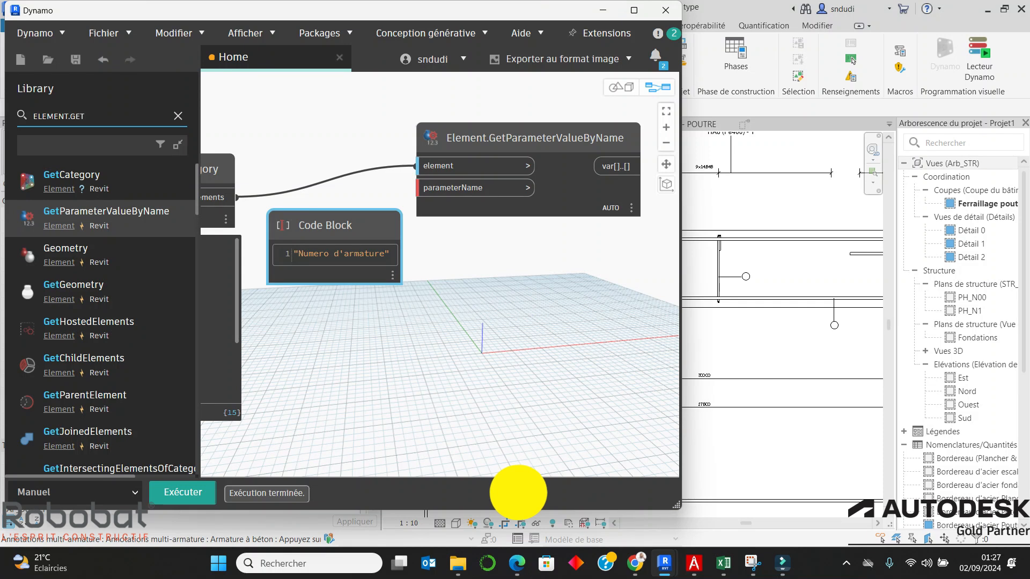
{"action": "left_click", "coordinate": [499, 252]}
Step: Connect the Code Block output to the parameterName input of Element.GetParameterValueByName and run the graph
{"action": "left_click_drag", "start_coordinate": [593, 192], "coordinate": [666, 184]}
{"action": "left_click_drag", "start_coordinate": [416, 254], "coordinate": [493, 181]}
{"action": "scroll", "coordinate": [263, 204], "scroll_direction": "down", "scroll_amount": 2}
{"action": "middle_click_drag", "start_coordinate": [563, 236], "coordinate": [462, 211]}
{"action": "scroll", "coordinate": [461, 212], "scroll_direction": "up", "scroll_amount": 2}
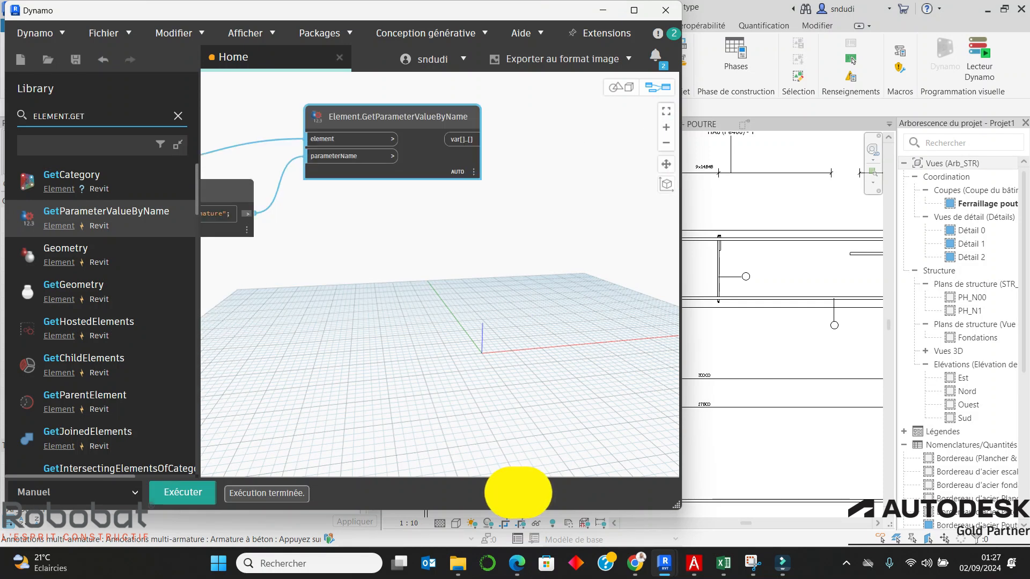
Step: Pin the output preview of Element.GetParameterValueByName and check the values returned for each rebar
{"action": "left_click", "coordinate": [476, 190]}
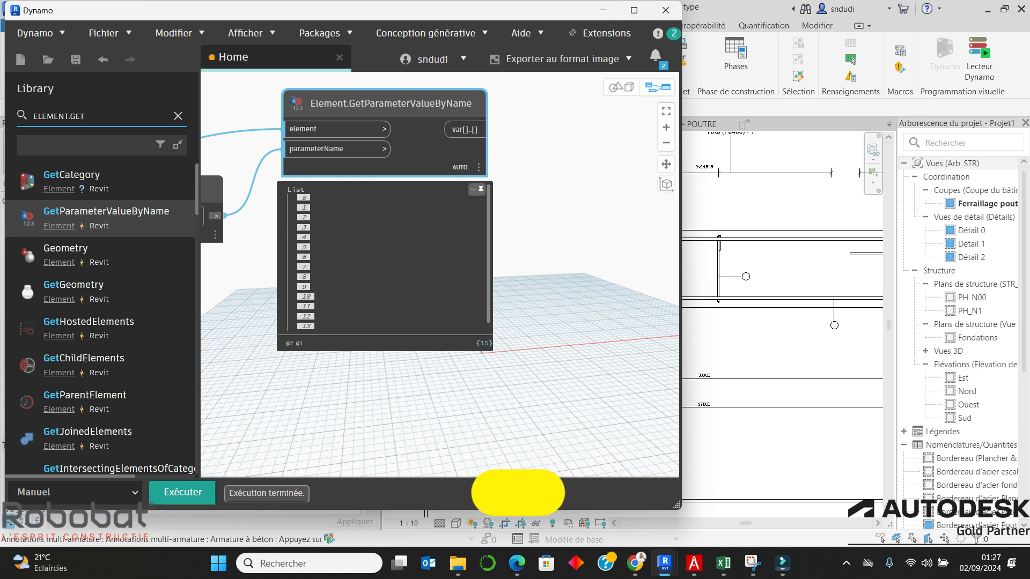
{"action": "scroll", "coordinate": [472, 226], "scroll_direction": "down", "scroll_amount": 2}
{"action": "scroll", "coordinate": [505, 216], "scroll_direction": "down", "scroll_amount": 2}
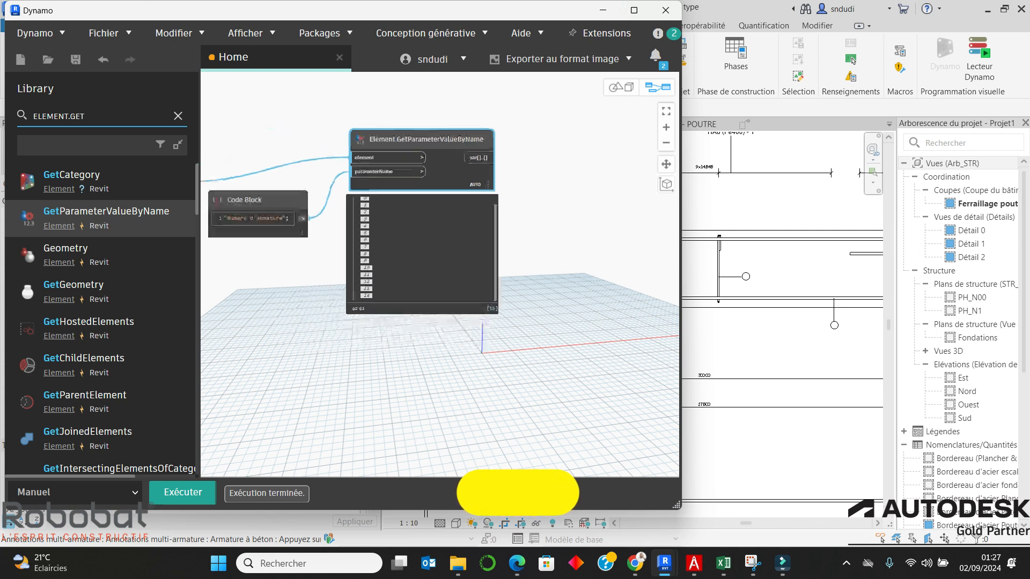
{"action": "scroll", "coordinate": [325, 204], "scroll_direction": "up", "scroll_amount": 4}
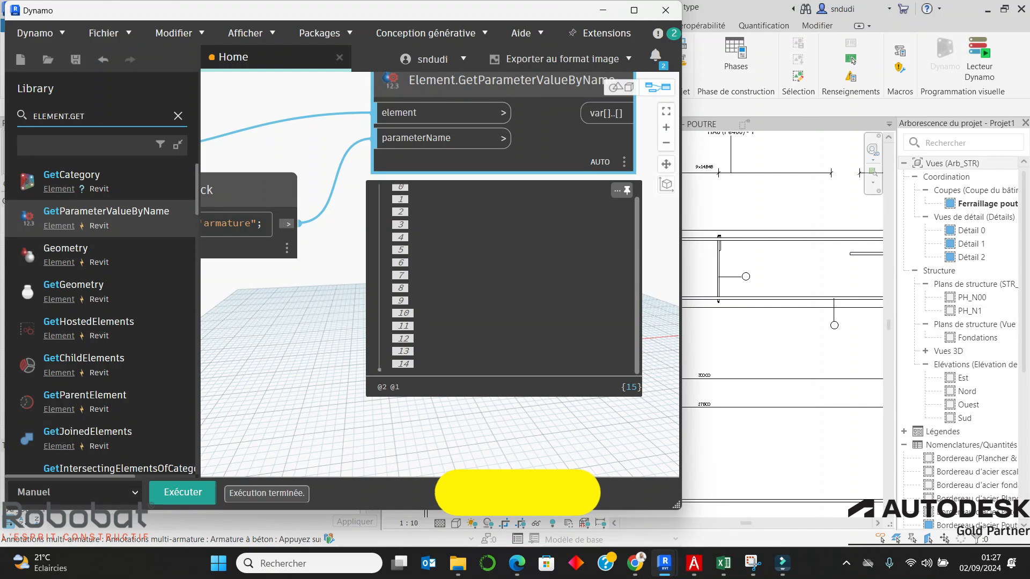
{"action": "scroll", "coordinate": [357, 332], "scroll_direction": "down", "scroll_amount": 1}
{"action": "scroll", "coordinate": [589, 216], "scroll_direction": "down", "scroll_amount": 2}
{"action": "scroll", "coordinate": [422, 211], "scroll_direction": "up", "scroll_amount": 2}
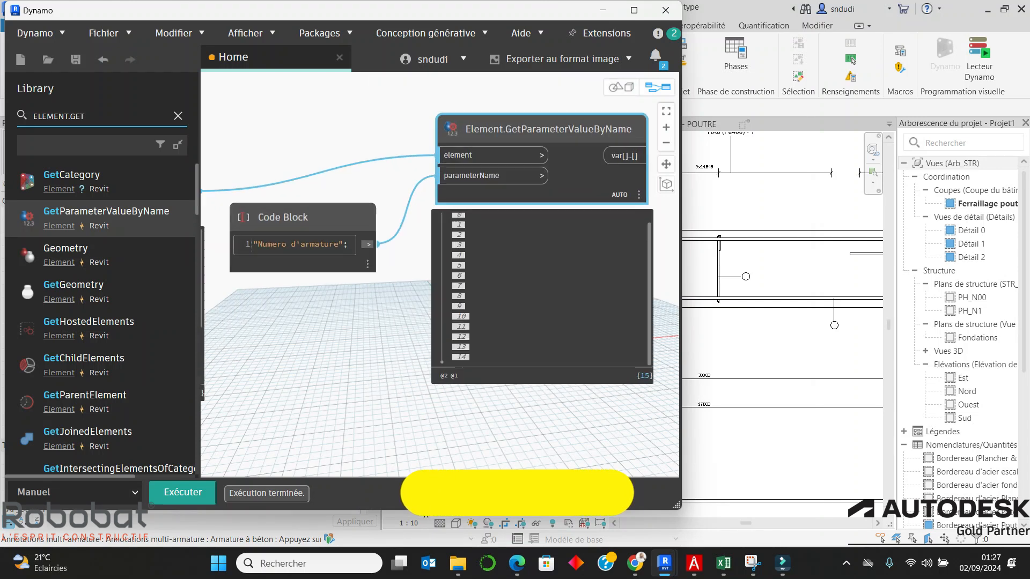
Step: Correct the Code Block text to "Numéro d'armature" with the accent and rerun the graph
{"action": "left_click_drag", "start_coordinate": [343, 215], "coordinate": [349, 221]}
{"action": "scroll", "coordinate": [382, 193], "scroll_direction": "down", "scroll_amount": 3}
{"action": "scroll", "coordinate": [461, 188], "scroll_direction": "down", "scroll_amount": 1}
{"action": "scroll", "coordinate": [460, 174], "scroll_direction": "up", "scroll_amount": 2}
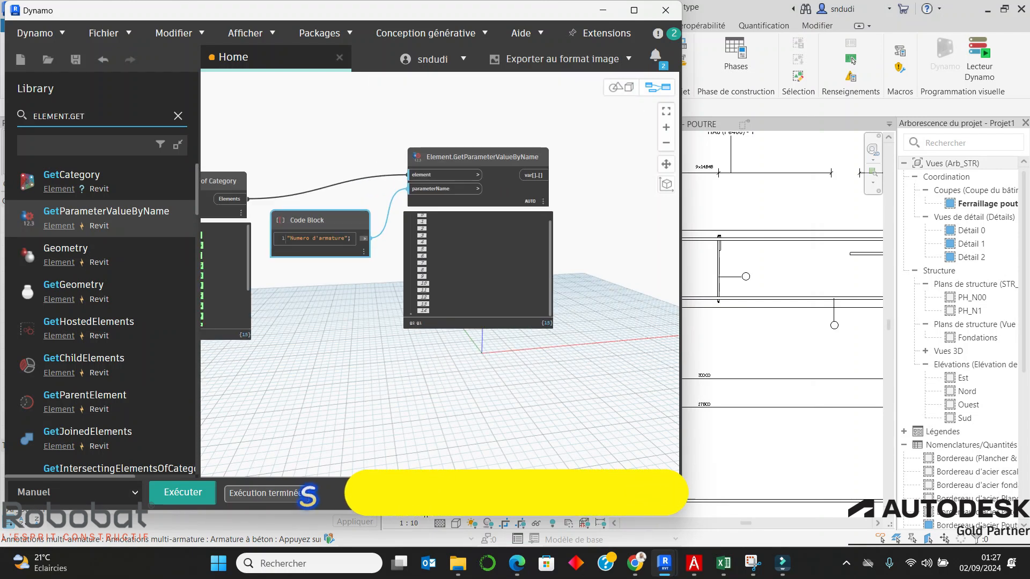
{"action": "left_click_drag", "start_coordinate": [465, 158], "coordinate": [460, 164]}
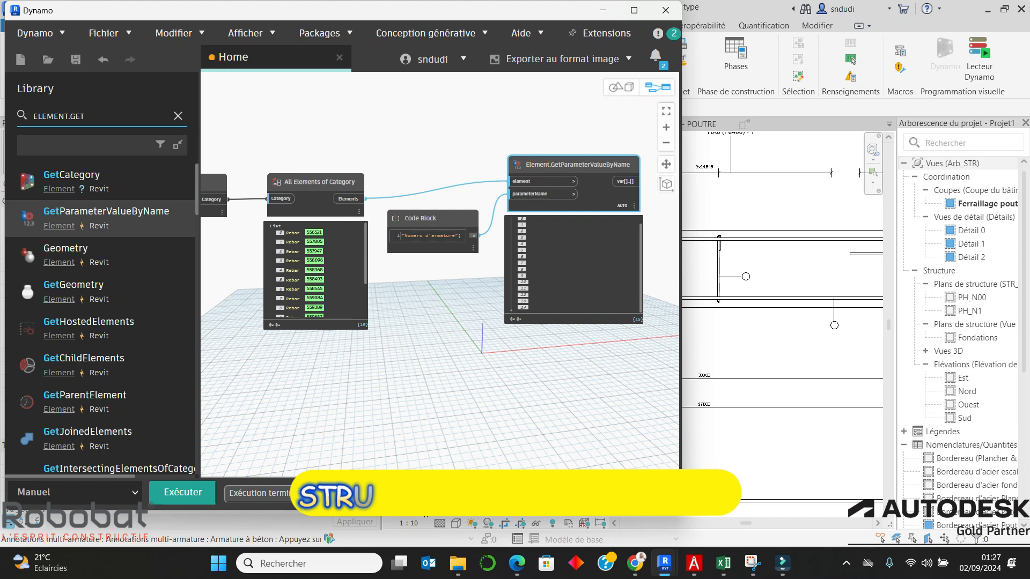
{"action": "scroll", "coordinate": [440, 233], "scroll_direction": "up", "scroll_amount": 2}
{"action": "left_click", "coordinate": [423, 223]}
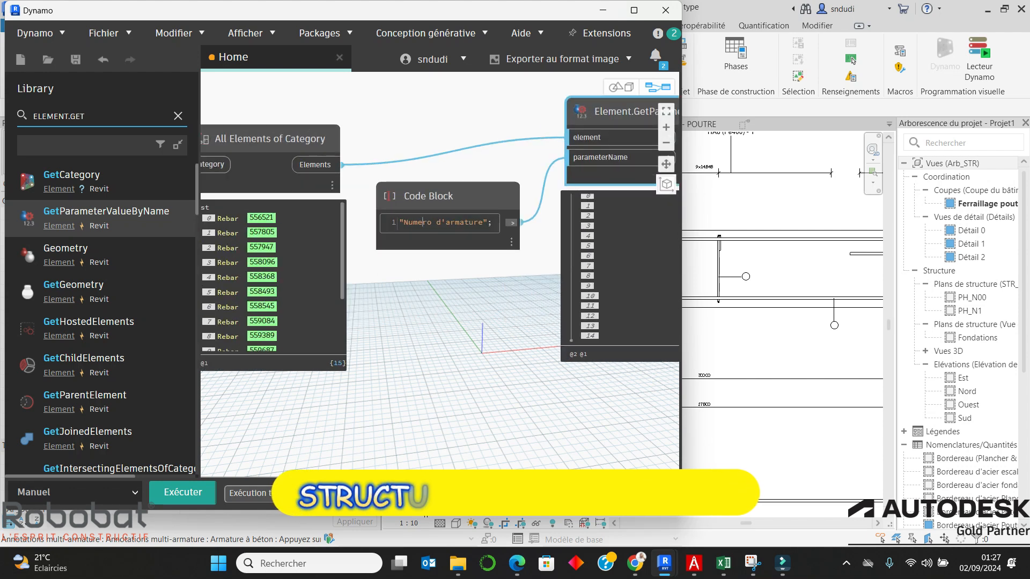
{"action": "key", "text": "BackSpace"}
{"action": "type", "text": "é"}
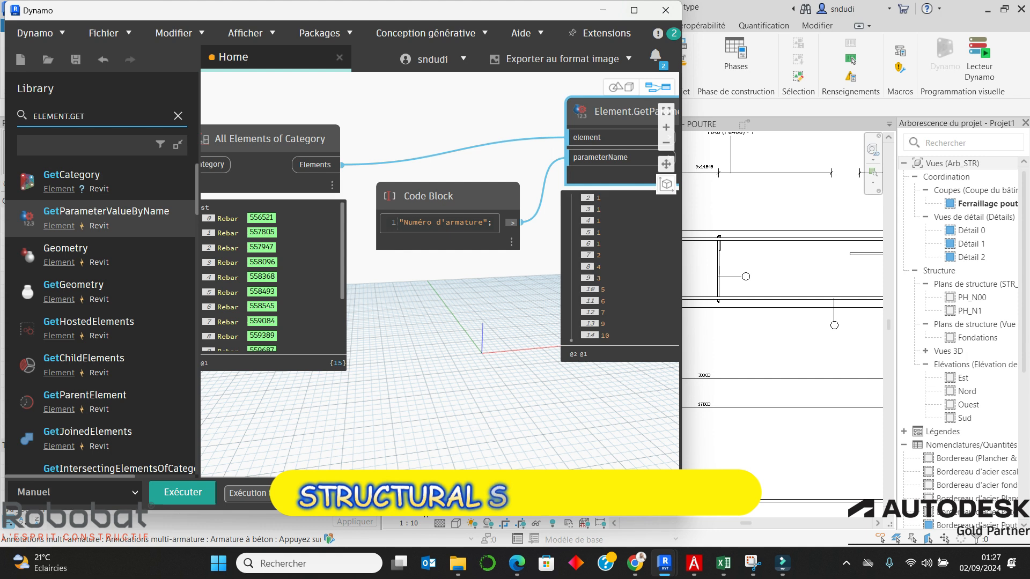
Step: Examine the rebar numbers listed under Element.GetParameterValueByName against the list of rebar elements
{"action": "scroll", "coordinate": [439, 234], "scroll_direction": "down", "scroll_amount": 1}
{"action": "scroll", "coordinate": [375, 226], "scroll_direction": "down", "scroll_amount": 5}
{"action": "scroll", "coordinate": [611, 212], "scroll_direction": "up", "scroll_amount": 4}
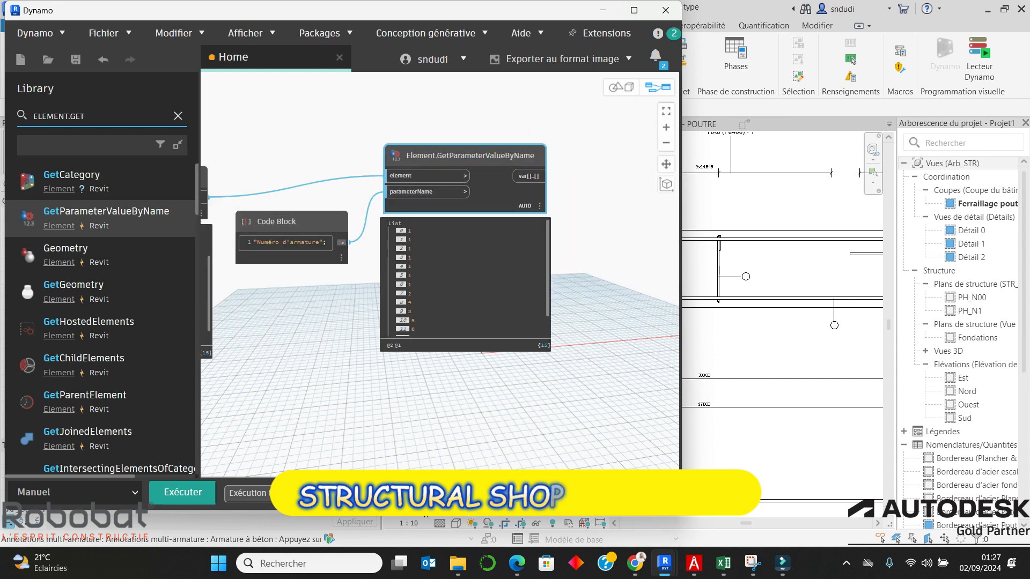
{"action": "scroll", "coordinate": [590, 211], "scroll_direction": "up", "scroll_amount": 2}
{"action": "scroll", "coordinate": [602, 210], "scroll_direction": "up", "scroll_amount": 1}
{"action": "scroll", "coordinate": [617, 206], "scroll_direction": "down", "scroll_amount": 4}
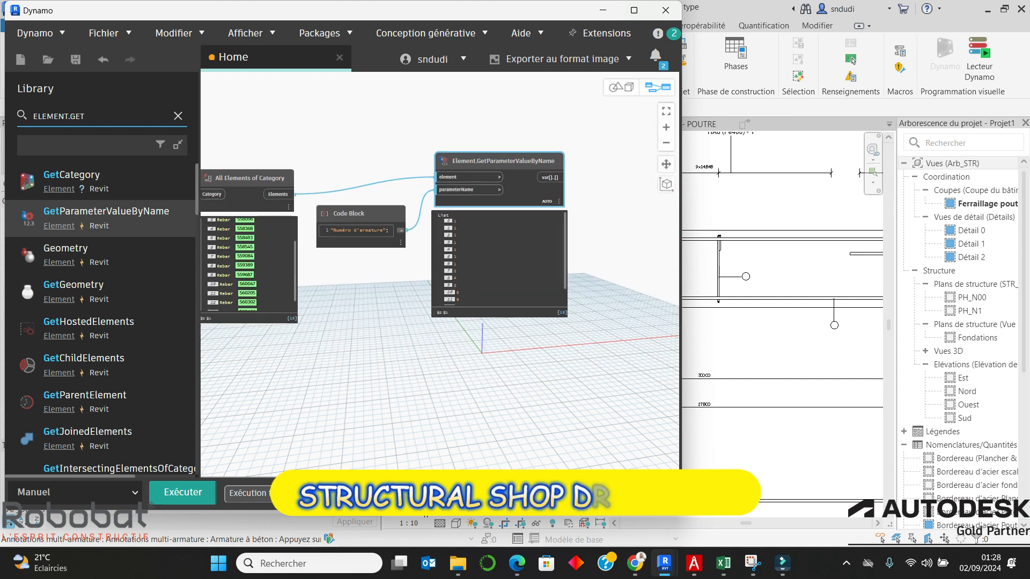
{"action": "scroll", "coordinate": [421, 198], "scroll_direction": "up", "scroll_amount": 5}
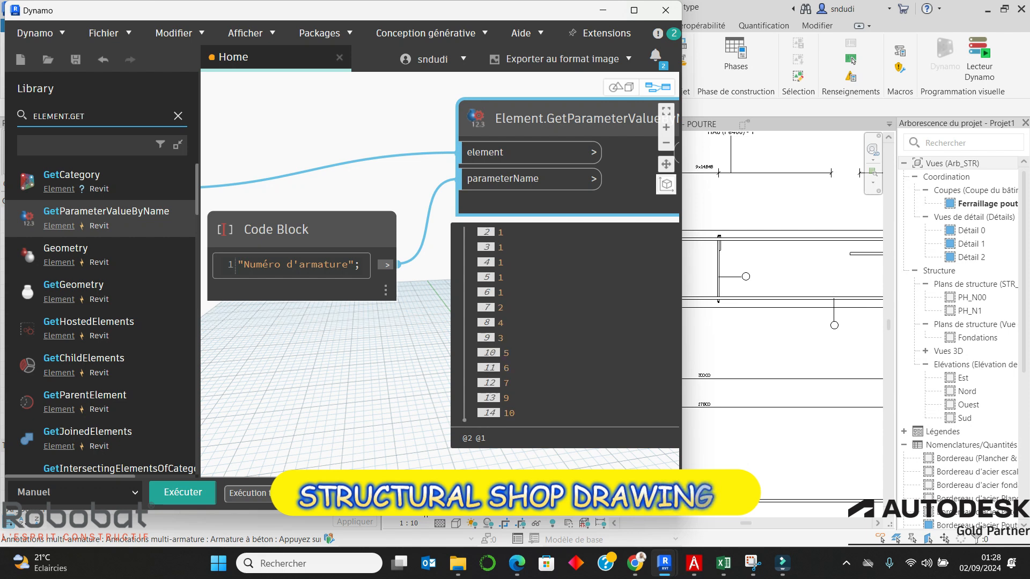
{"action": "scroll", "coordinate": [422, 283], "scroll_direction": "down", "scroll_amount": 2}
Step: Search the library for "object typ" and place an Object.Type node beyond the Element.GetParameterValueByName node
{"action": "double_click", "coordinate": [59, 117]}
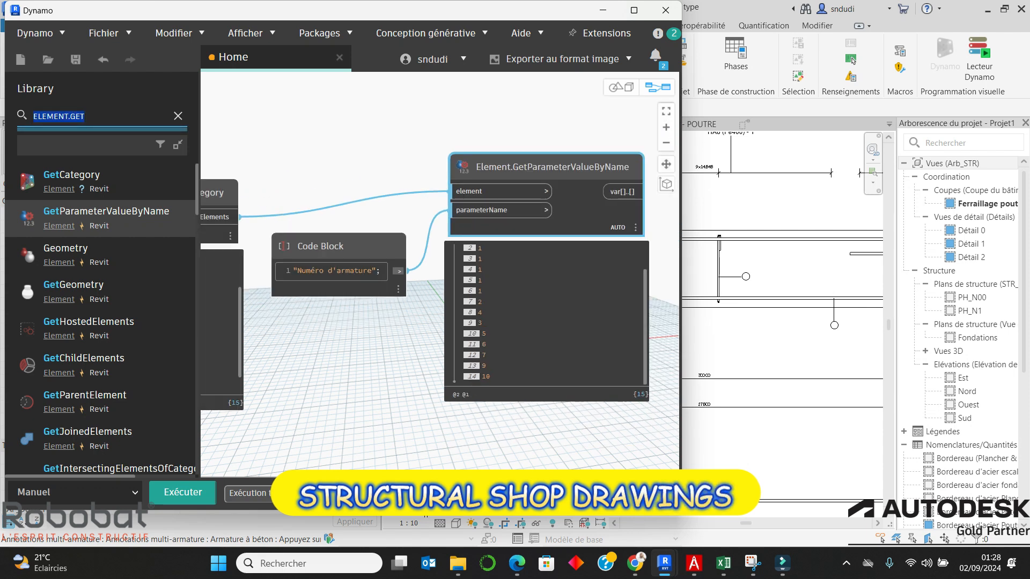
{"action": "type", "text": "obj"}
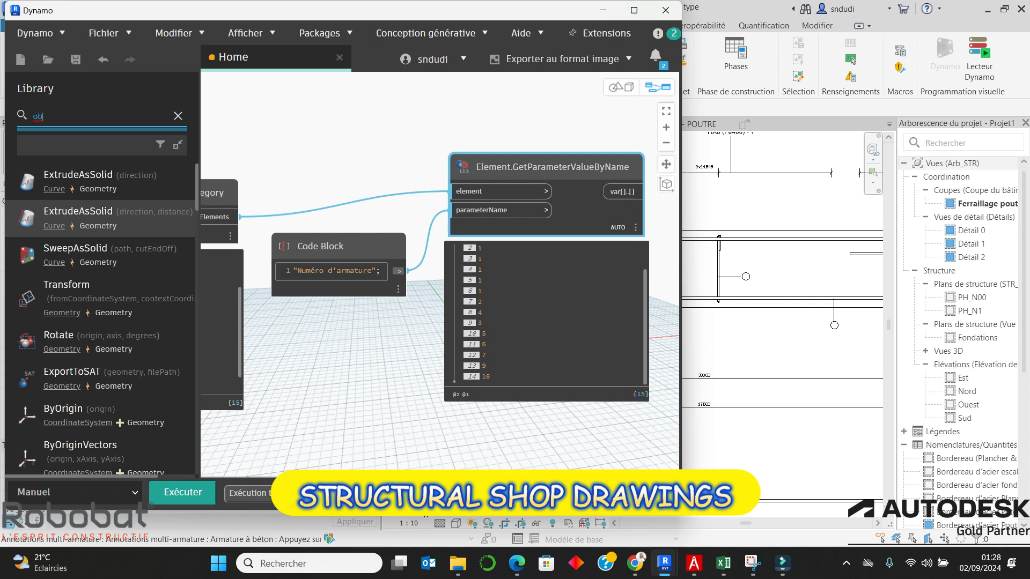
{"action": "type", "text": "ect"}
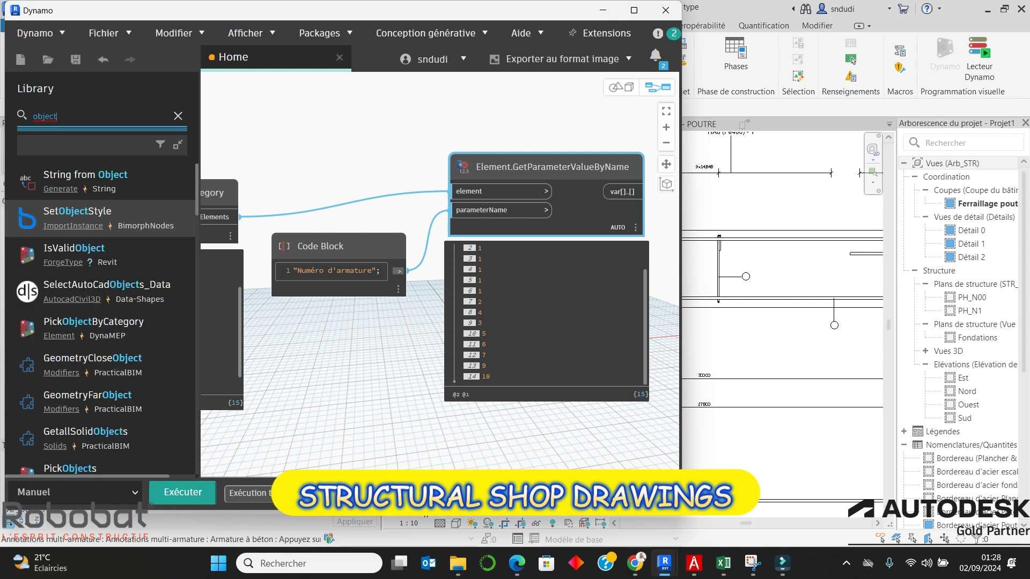
{"action": "type", "text": " ty"}
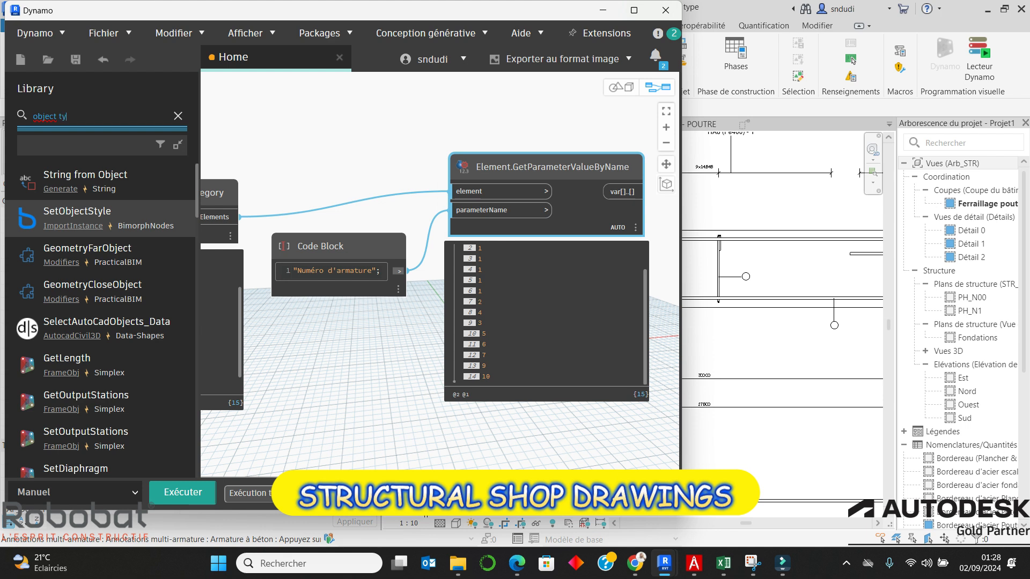
{"action": "type", "text": "pe"}
{"action": "key", "text": "BackSpace"}
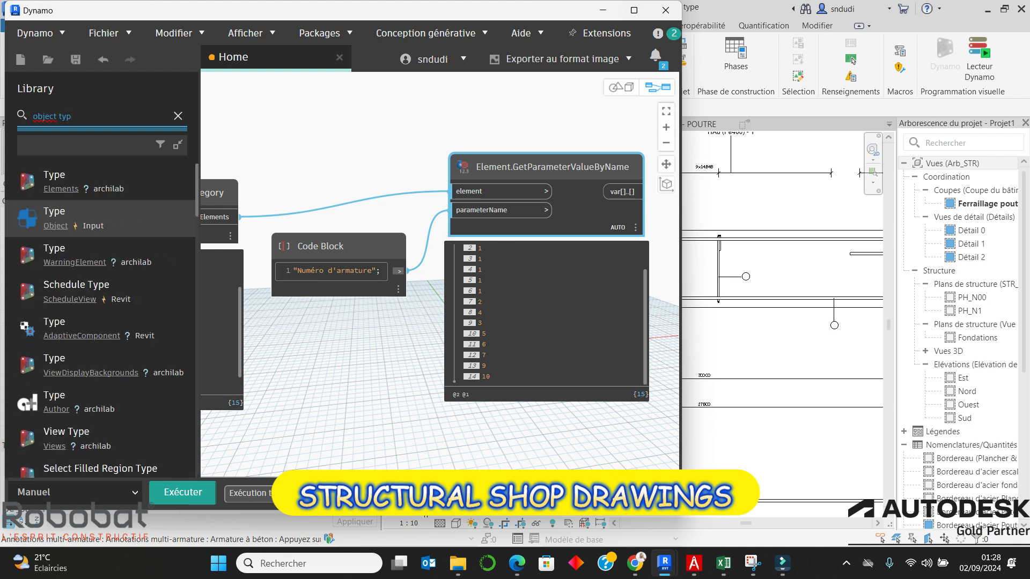
{"action": "left_click", "coordinate": [70, 218]}
{"action": "scroll", "coordinate": [232, 177], "scroll_direction": "down", "scroll_amount": 3}
{"action": "left_click_drag", "start_coordinate": [385, 246], "coordinate": [545, 161]}
Step: Connect the parameter values output to the object input of Object.Type, run the graph and inspect the node's output
{"action": "left_click", "coordinate": [462, 184]}
{"action": "left_click", "coordinate": [525, 176]}
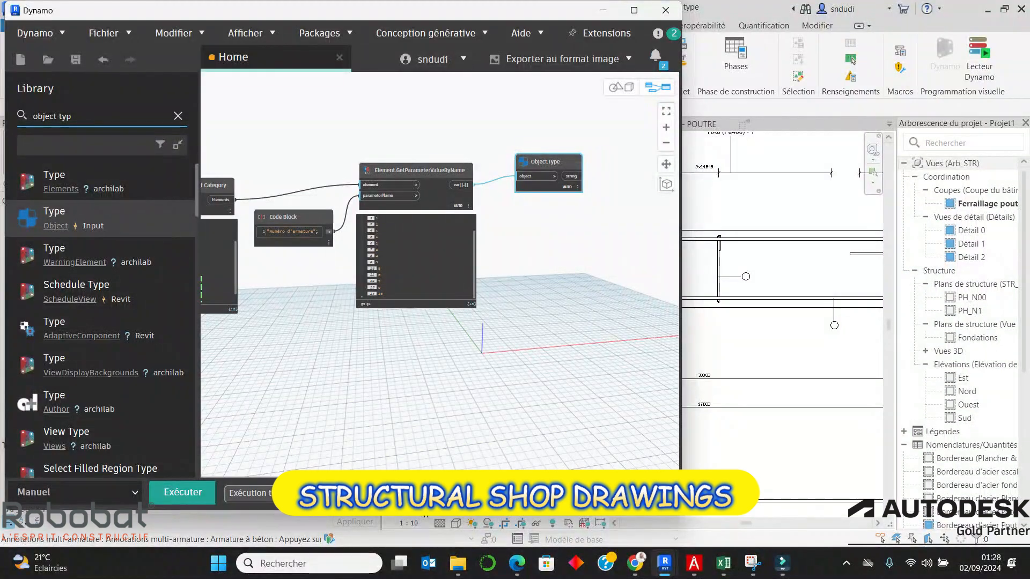
{"action": "left_click", "coordinate": [183, 492]}
{"action": "scroll", "coordinate": [612, 161], "scroll_direction": "up", "scroll_amount": 5}
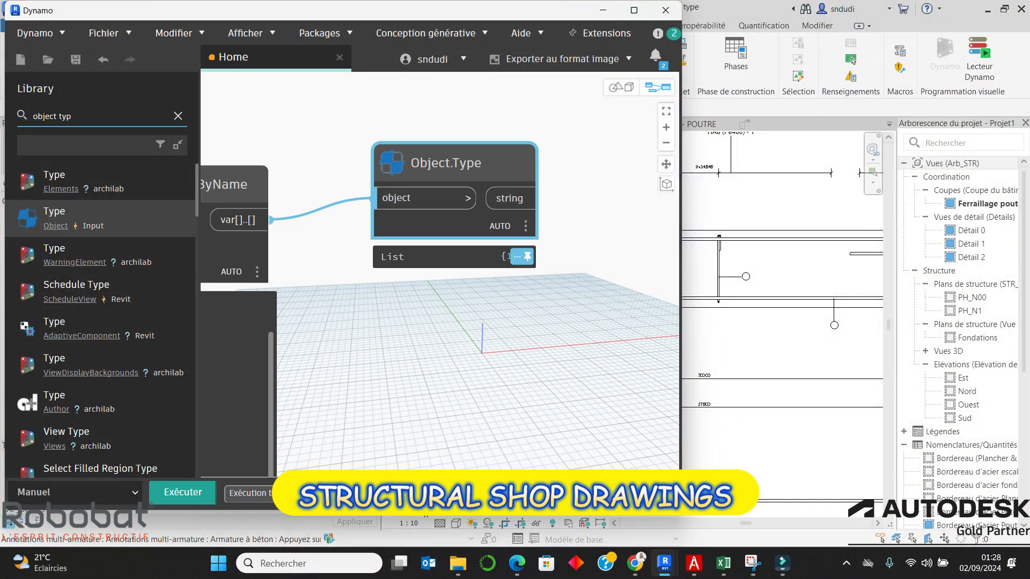
Step: Pin open the Object.Type output list and move the node up and away from Element.GetParameterValueByName
{"action": "left_click", "coordinate": [519, 258]}
{"action": "scroll", "coordinate": [498, 257], "scroll_direction": "down", "scroll_amount": 6}
{"action": "left_click_drag", "start_coordinate": [477, 212], "coordinate": [509, 129]}
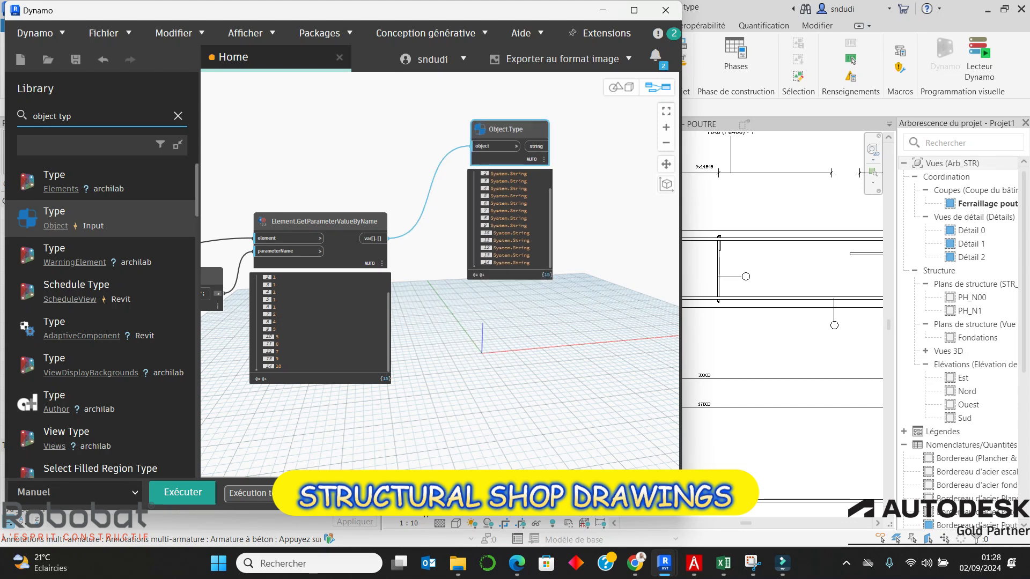
{"action": "scroll", "coordinate": [598, 212], "scroll_direction": "down", "scroll_amount": 5}
{"action": "scroll", "coordinate": [279, 199], "scroll_direction": "up", "scroll_amount": 3}
Step: Search the node library for ".setparameterval"
{"action": "left_click", "coordinate": [75, 117]}
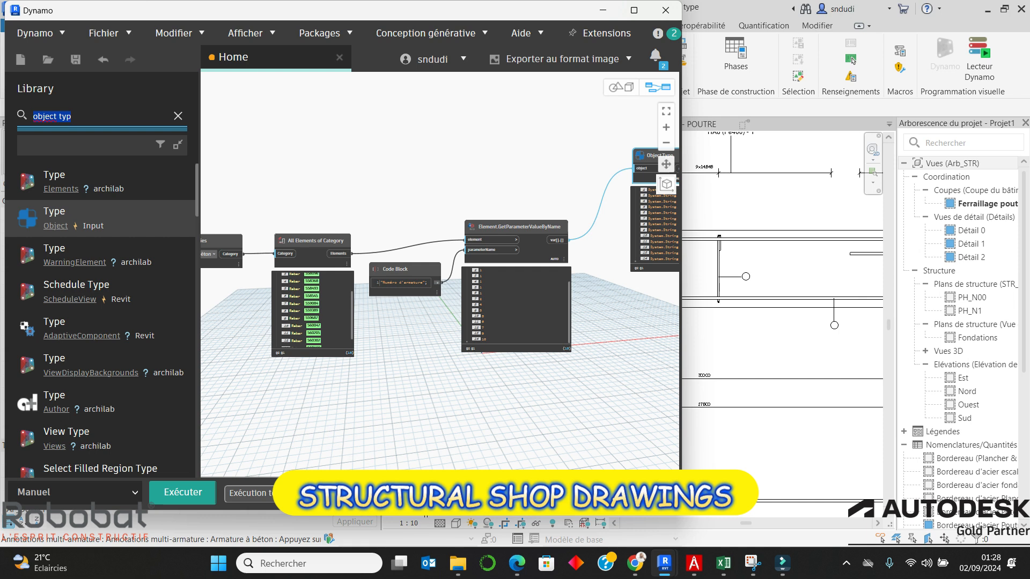
{"action": "type", "text": "eleme"}
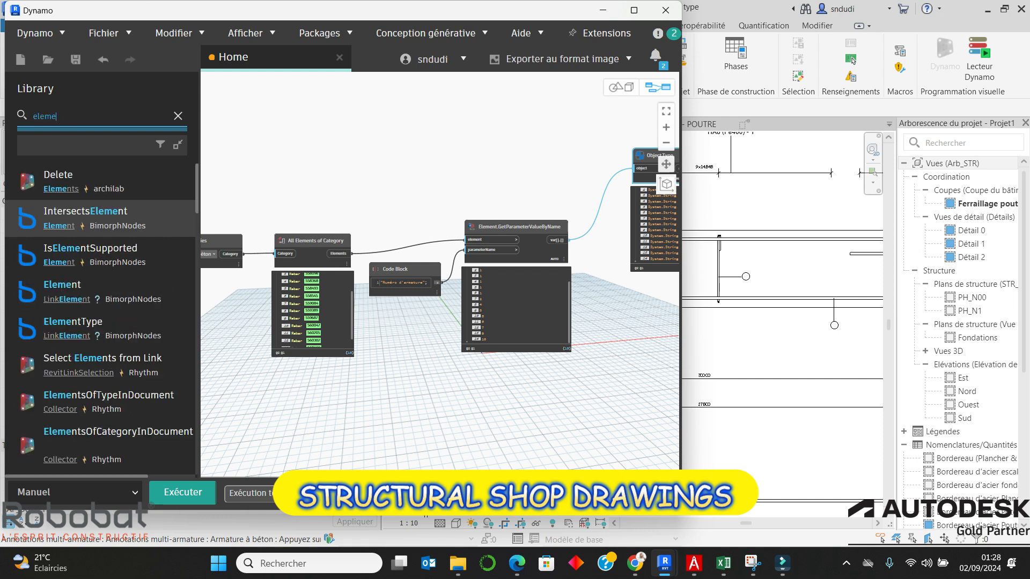
{"action": "type", "text": "nt."}
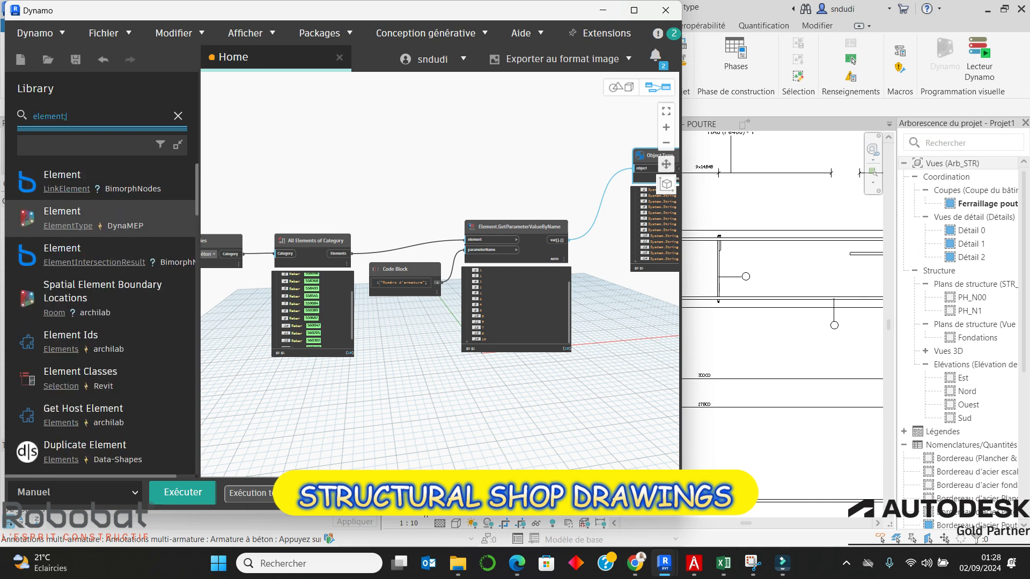
{"action": "type", "text": "set"}
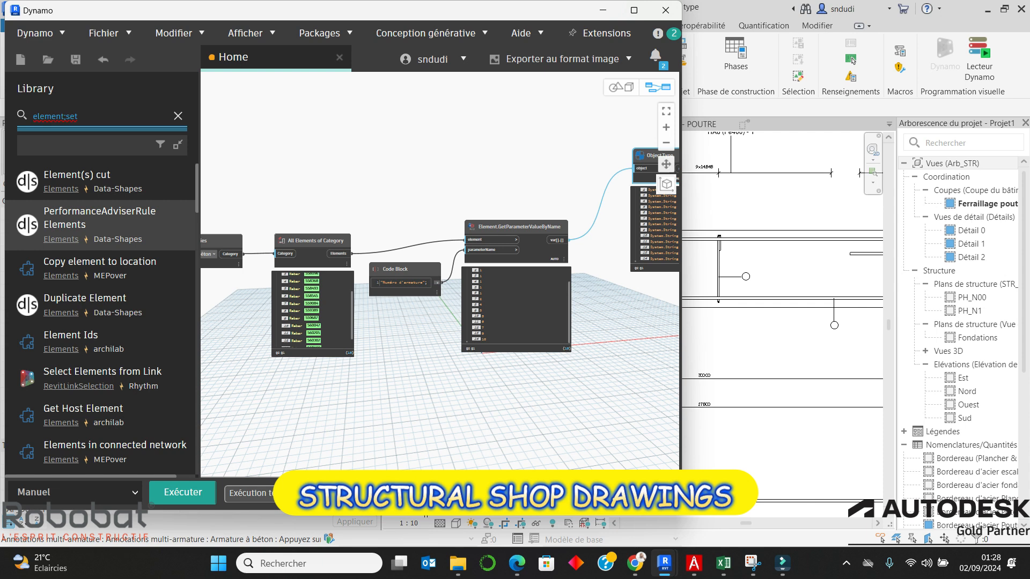
{"action": "key", "text": "BackSpace"}
{"action": "key", "text": "BackSpace"}
{"action": "key", "text": "BackSpace"}
{"action": "key", "text": "BackSpace"}
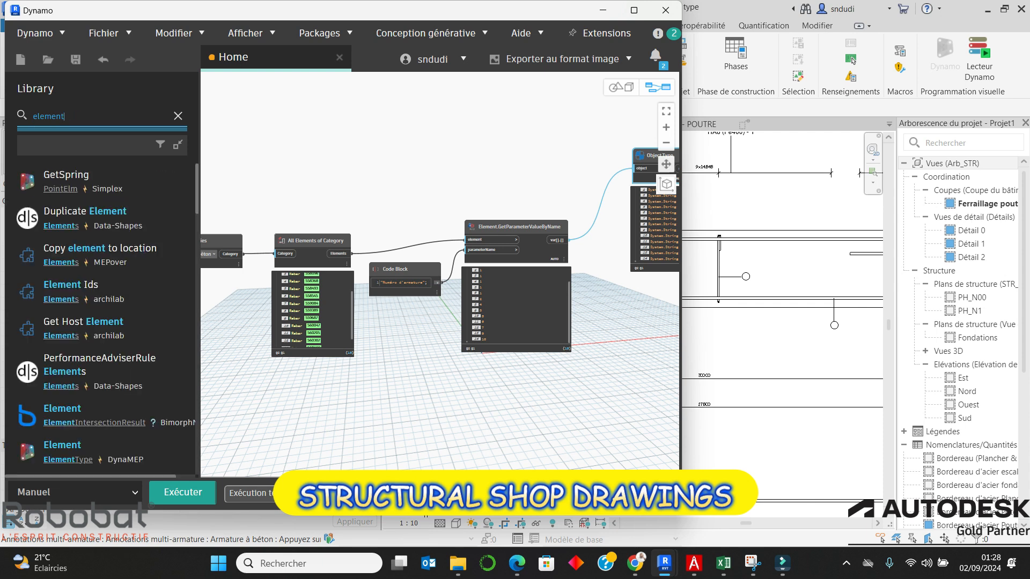
{"action": "type", "text": ".p"}
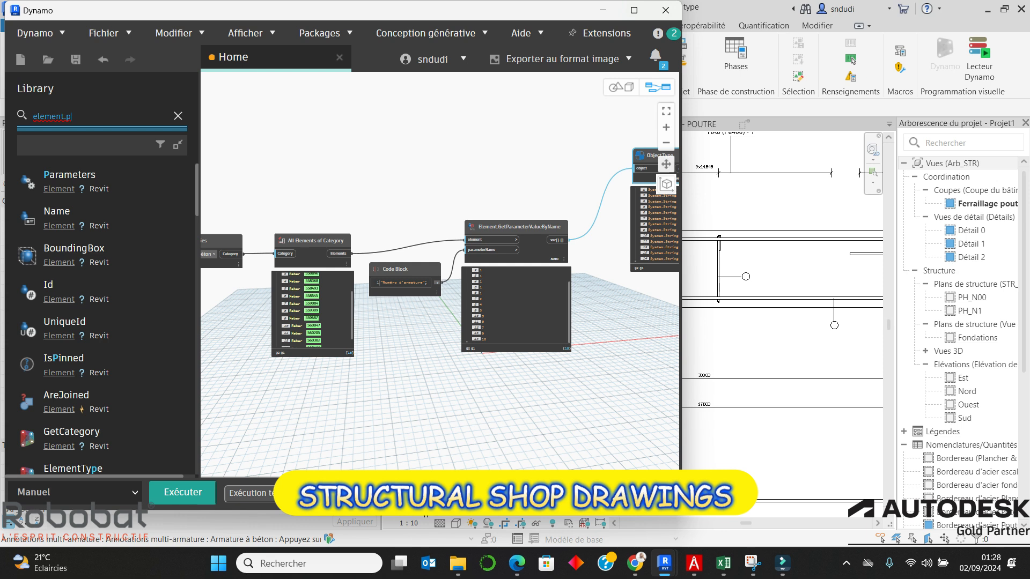
{"action": "type", "text": "aramete"}
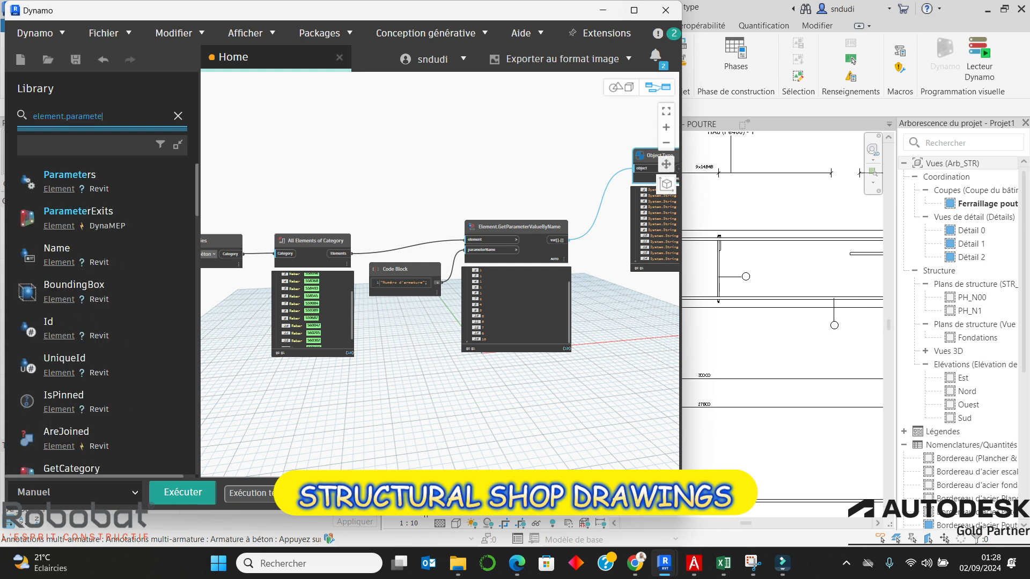
{"action": "type", "text": "rval"}
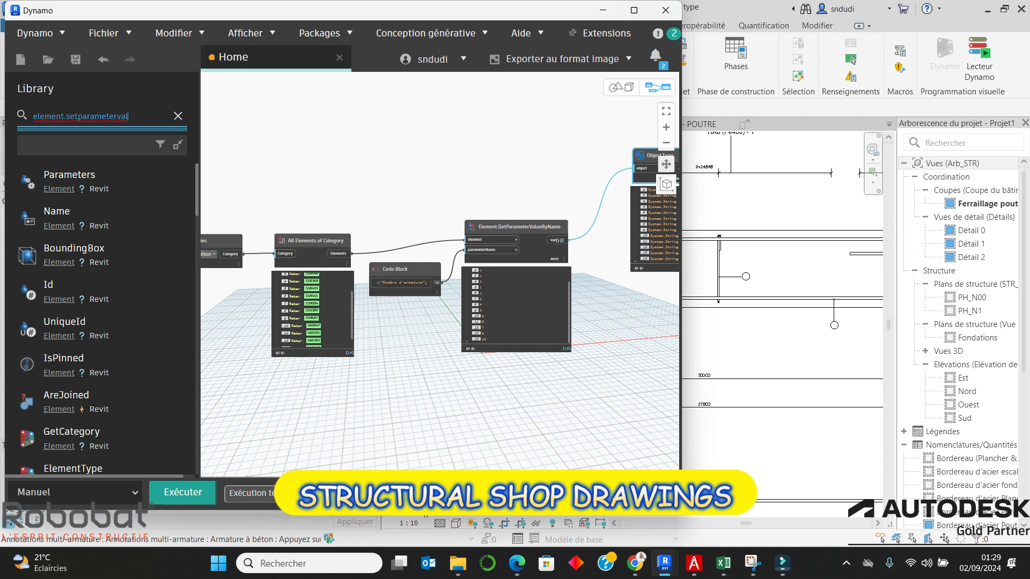
{"action": "left_click_drag", "start_coordinate": [65, 117], "coordinate": [33, 116]}
{"action": "key", "text": "BackSpace"}
Step: Add the DynaMEP Element.SetParameterValueByName node and move it into free space below the Object.Type output list
{"action": "left_click", "coordinate": [107, 179]}
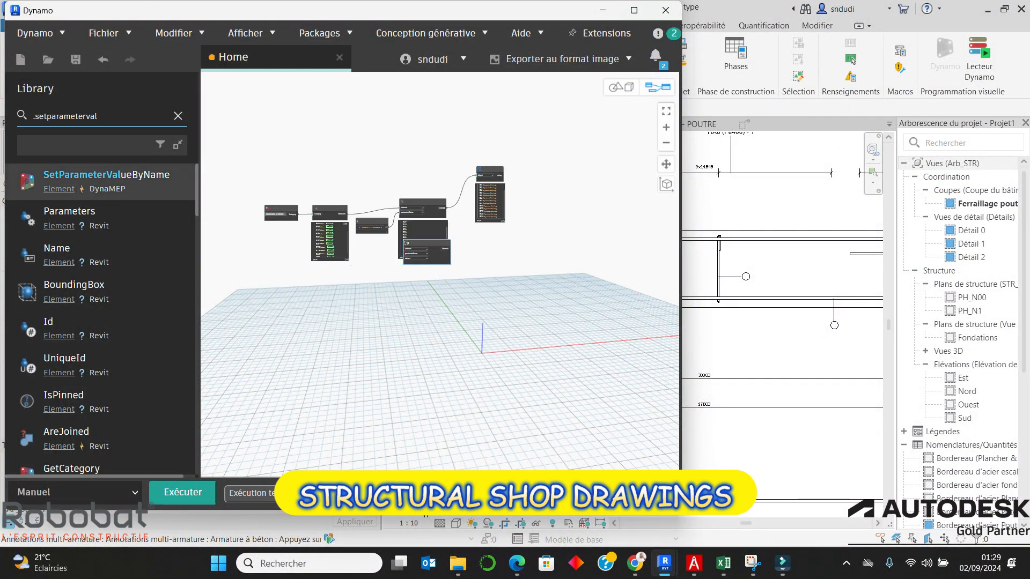
{"action": "scroll", "coordinate": [478, 229], "scroll_direction": "up", "scroll_amount": 2}
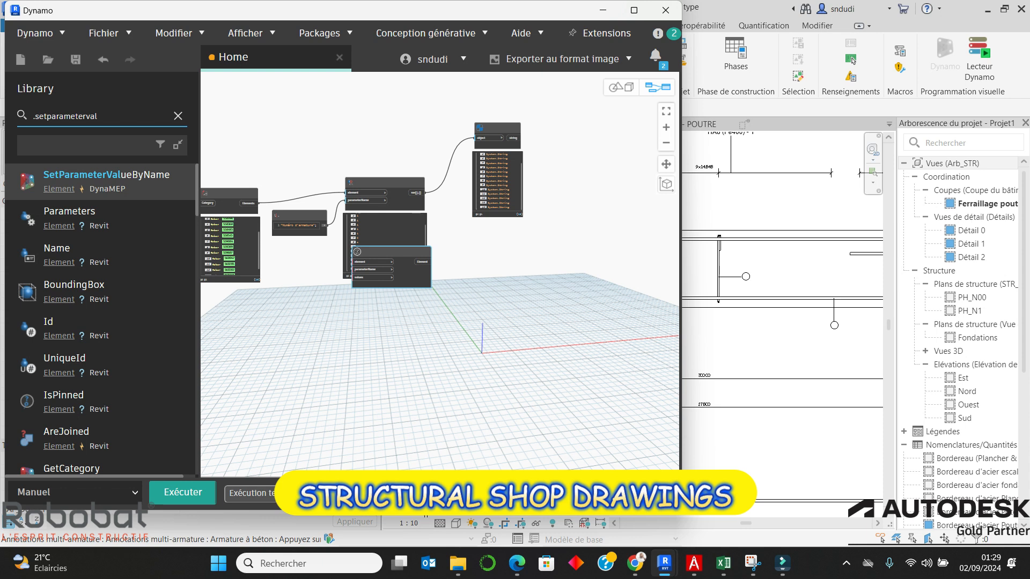
{"action": "left_click_drag", "start_coordinate": [394, 253], "coordinate": [527, 280]}
{"action": "scroll", "coordinate": [431, 268], "scroll_direction": "up", "scroll_amount": 2}
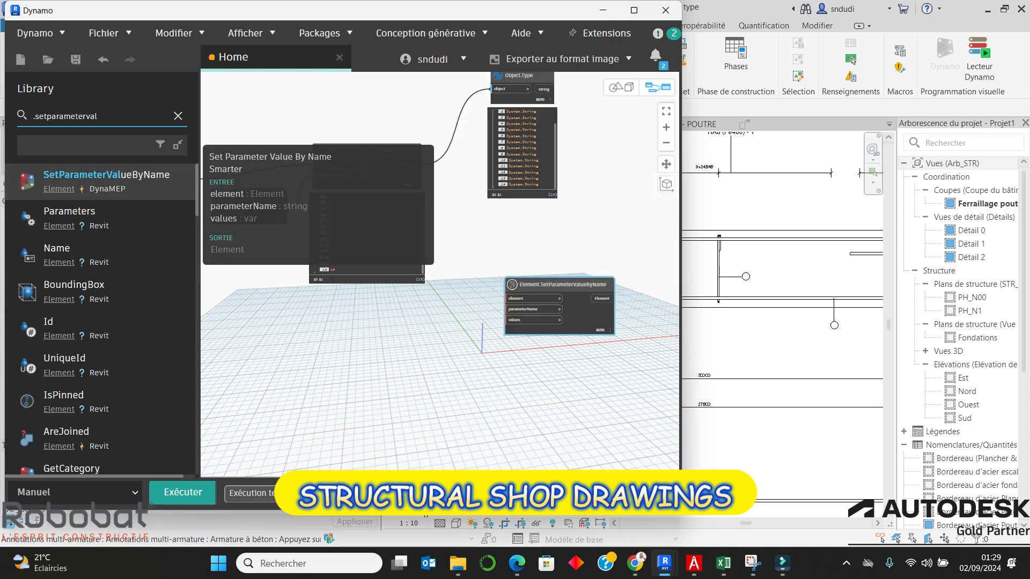
Step: Find Revit's own SetParameterByName node among the Element results and add it to the graph
{"action": "scroll", "coordinate": [102, 276], "scroll_direction": "down", "scroll_amount": 5}
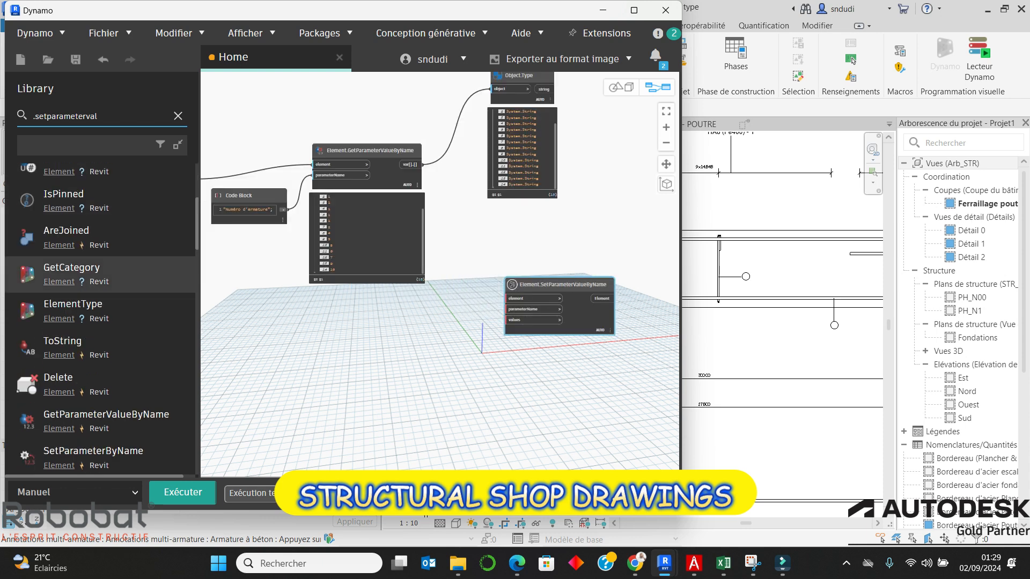
{"action": "scroll", "coordinate": [102, 276], "scroll_direction": "down", "scroll_amount": 6}
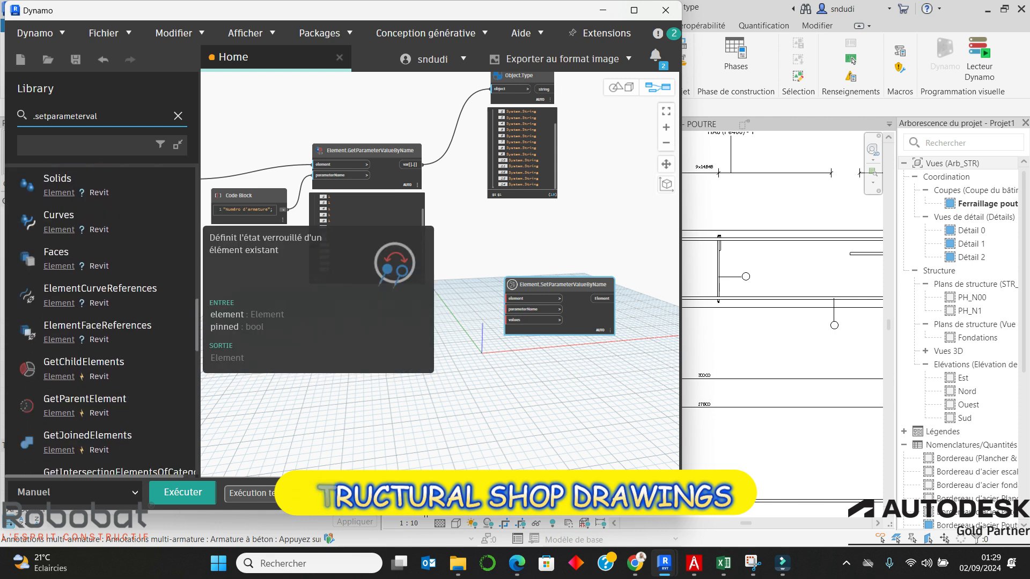
{"action": "scroll", "coordinate": [102, 276], "scroll_direction": "up", "scroll_amount": 4}
{"action": "scroll", "coordinate": [102, 276], "scroll_direction": "up", "scroll_amount": 2}
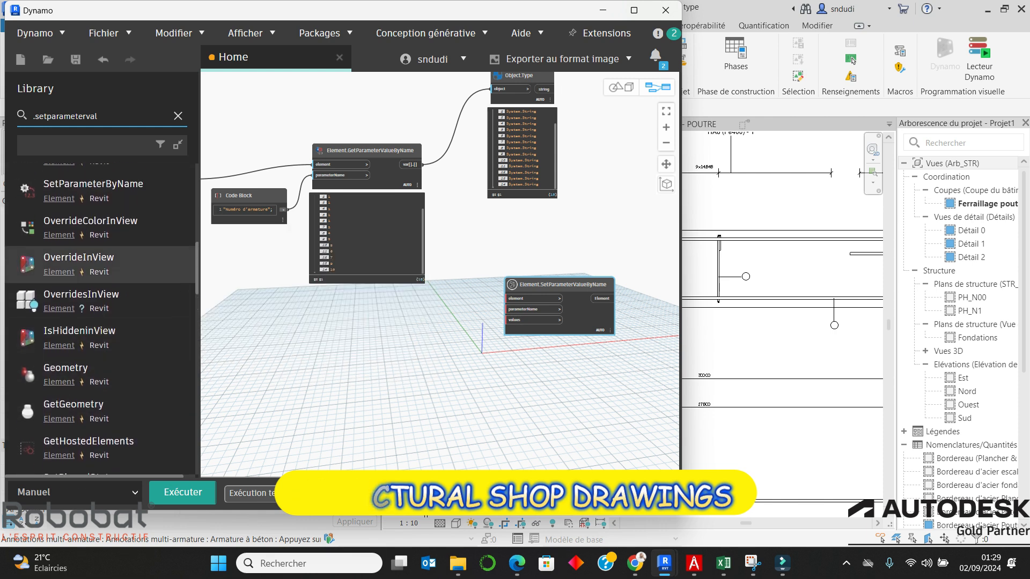
{"action": "left_click", "coordinate": [92, 250]}
{"action": "scroll", "coordinate": [540, 310], "scroll_direction": "up", "scroll_amount": 3}
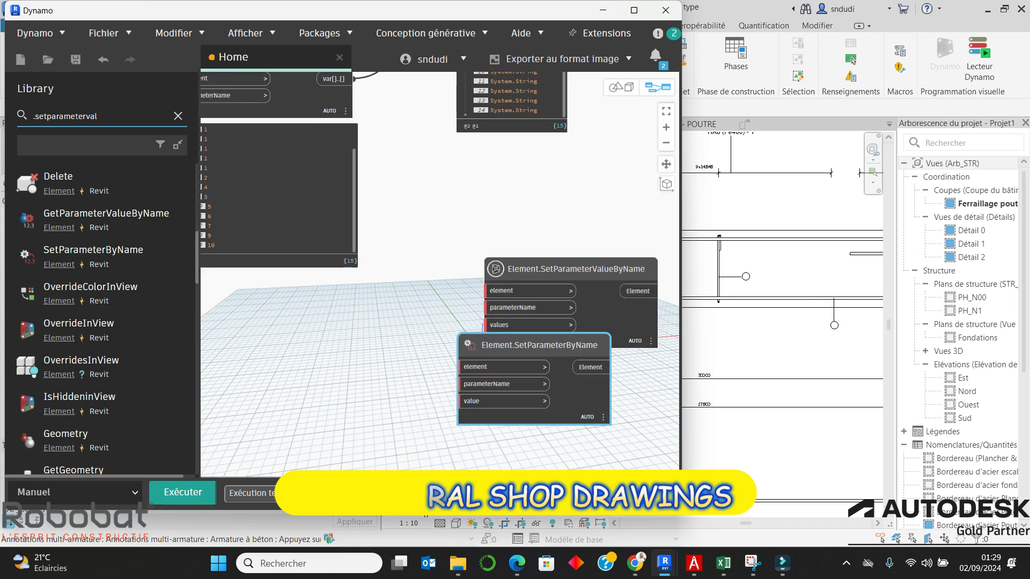
Step: Delete the Element.SetParameterValueByName node and move Element.SetParameterByName into the free space beyond the Object.Type output
{"action": "left_click", "coordinate": [571, 269]}
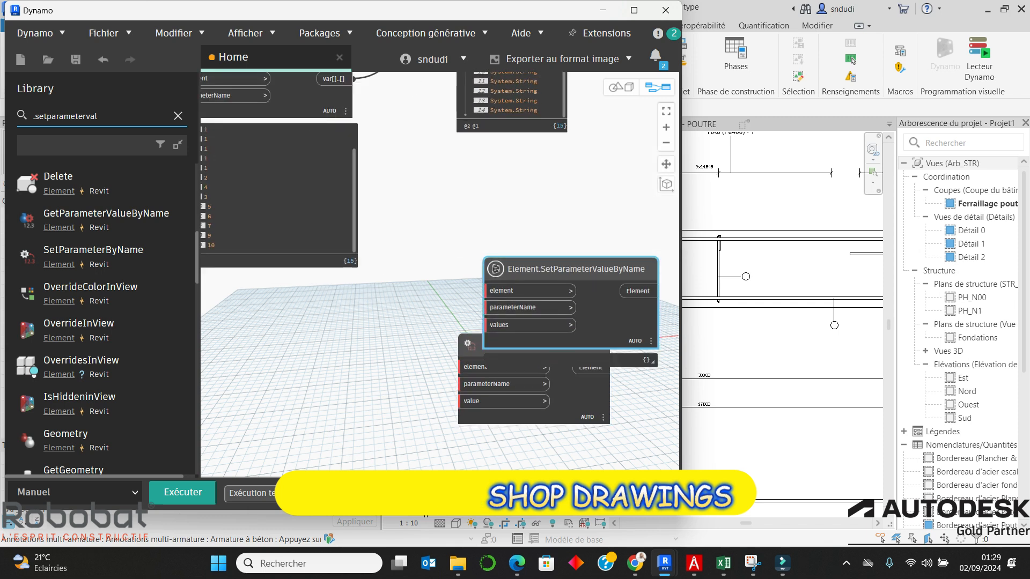
{"action": "key", "text": "Delete"}
{"action": "left_click_drag", "start_coordinate": [541, 345], "coordinate": [591, 244]}
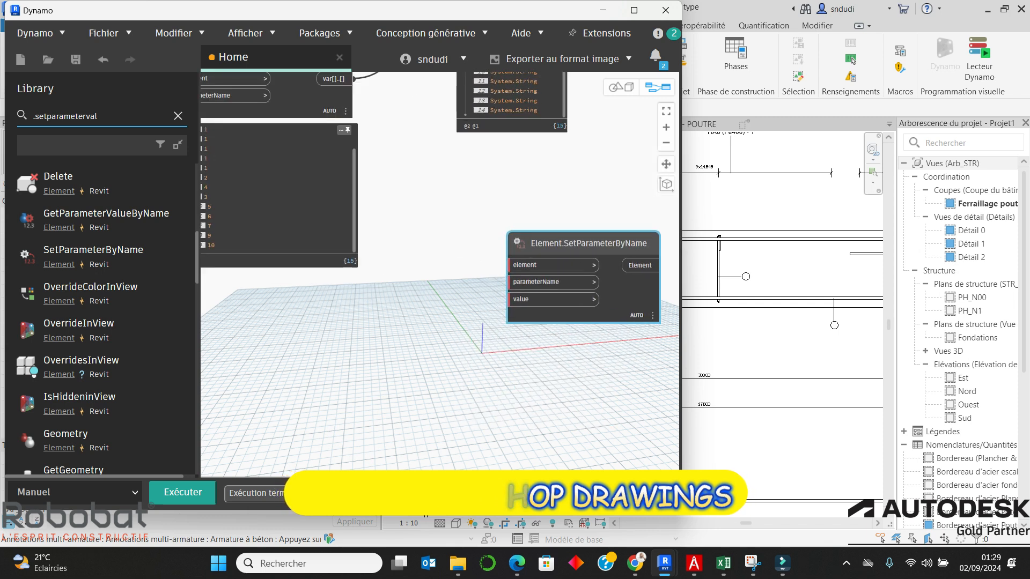
{"action": "scroll", "coordinate": [399, 219], "scroll_direction": "down", "scroll_amount": 4}
{"action": "scroll", "coordinate": [548, 228], "scroll_direction": "up", "scroll_amount": 2}
{"action": "left_click_drag", "start_coordinate": [467, 233], "coordinate": [526, 211]}
{"action": "scroll", "coordinate": [416, 148], "scroll_direction": "down", "scroll_amount": 1}
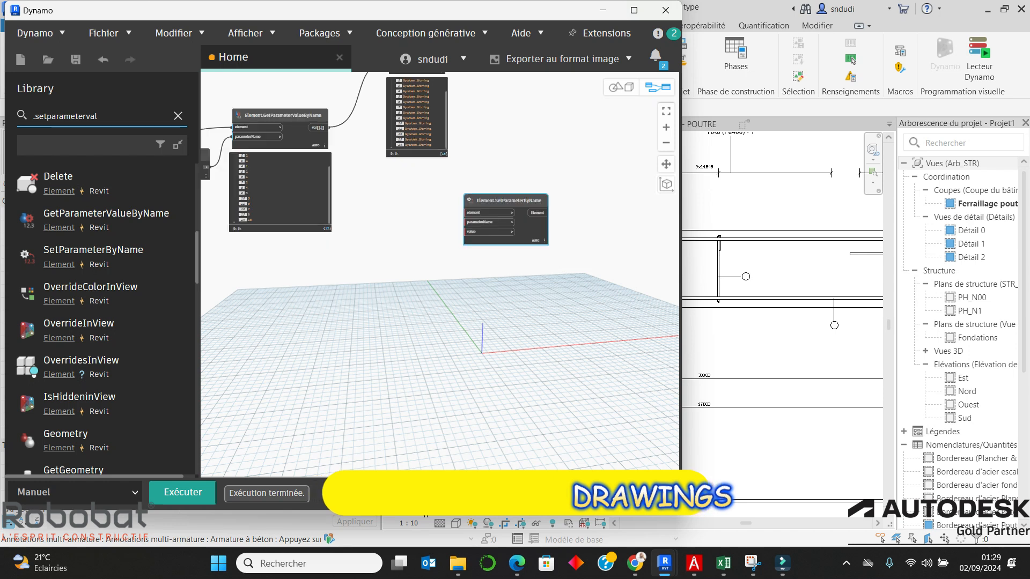
Step: Connect the Elements output of All Elements of Category to the element input of Element.SetParameterByName
{"action": "scroll", "coordinate": [517, 172], "scroll_direction": "up", "scroll_amount": 1}
{"action": "scroll", "coordinate": [544, 171], "scroll_direction": "down", "scroll_amount": 4}
{"action": "scroll", "coordinate": [327, 149], "scroll_direction": "up", "scroll_amount": 3}
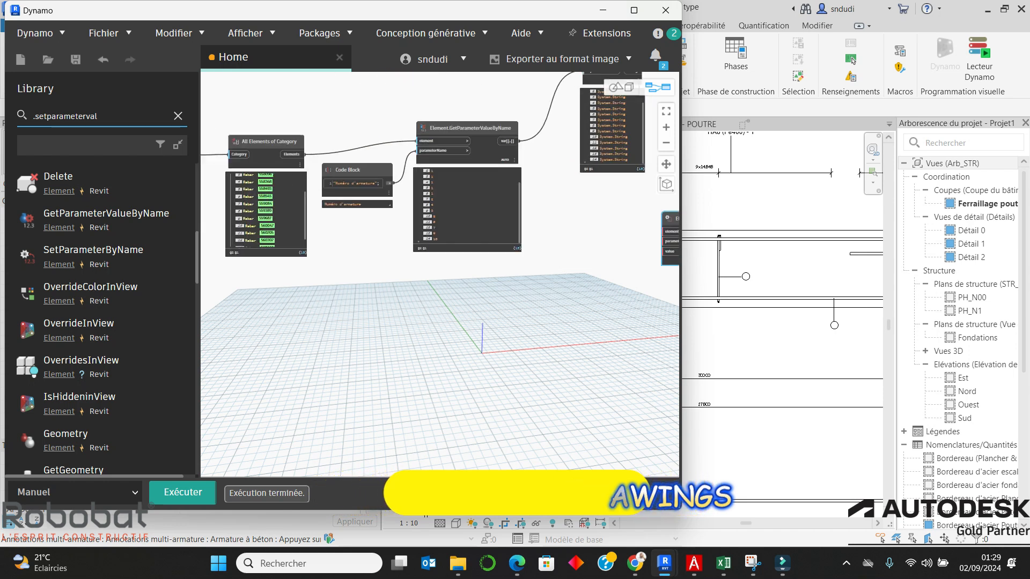
{"action": "scroll", "coordinate": [408, 161], "scroll_direction": "down", "scroll_amount": 2}
{"action": "scroll", "coordinate": [644, 349], "scroll_direction": "down", "scroll_amount": 2}
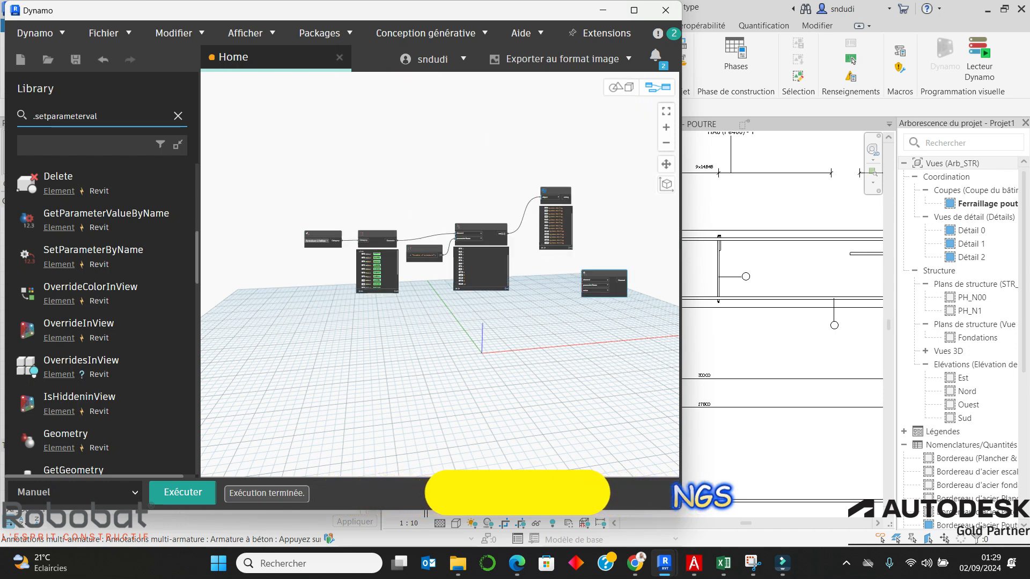
{"action": "scroll", "coordinate": [389, 254], "scroll_direction": "up", "scroll_amount": 5}
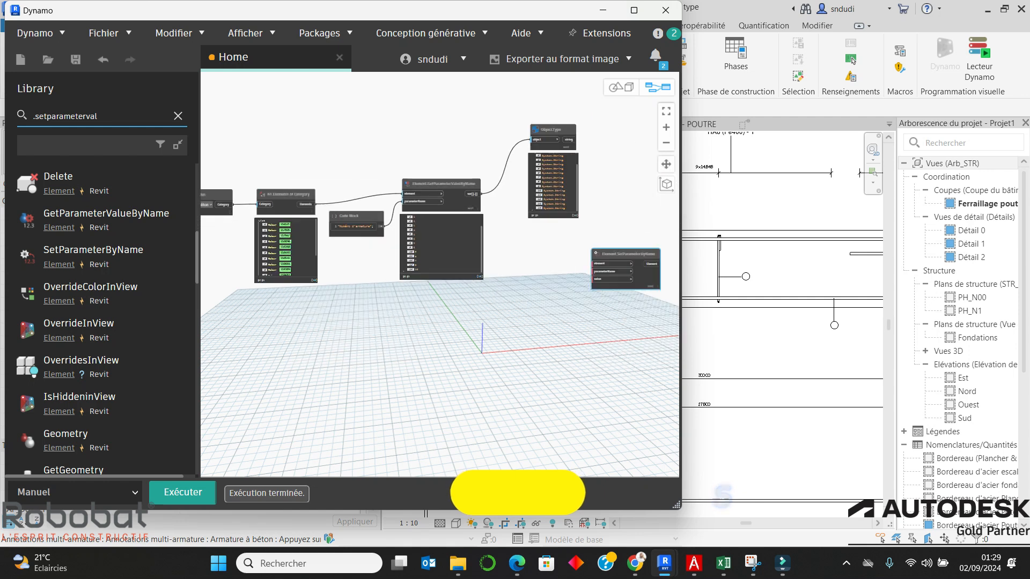
{"action": "scroll", "coordinate": [440, 268], "scroll_direction": "down", "scroll_amount": 2}
{"action": "scroll", "coordinate": [207, 153], "scroll_direction": "down", "scroll_amount": 3}
{"action": "scroll", "coordinate": [492, 233], "scroll_direction": "up", "scroll_amount": 4}
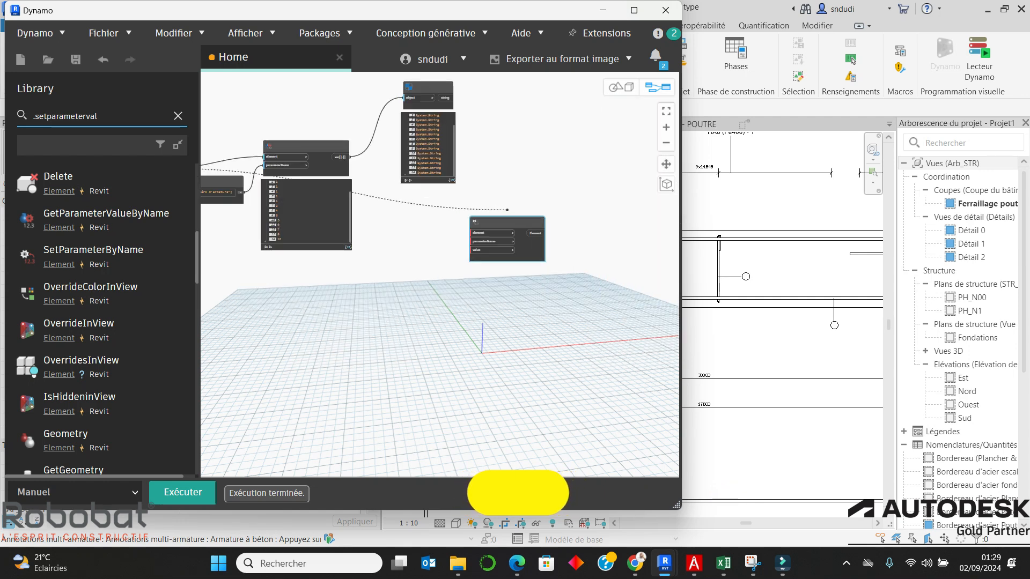
{"action": "left_click", "coordinate": [459, 236]}
{"action": "scroll", "coordinate": [408, 248], "scroll_direction": "down", "scroll_amount": 2}
{"action": "scroll", "coordinate": [494, 226], "scroll_direction": "up", "scroll_amount": 2}
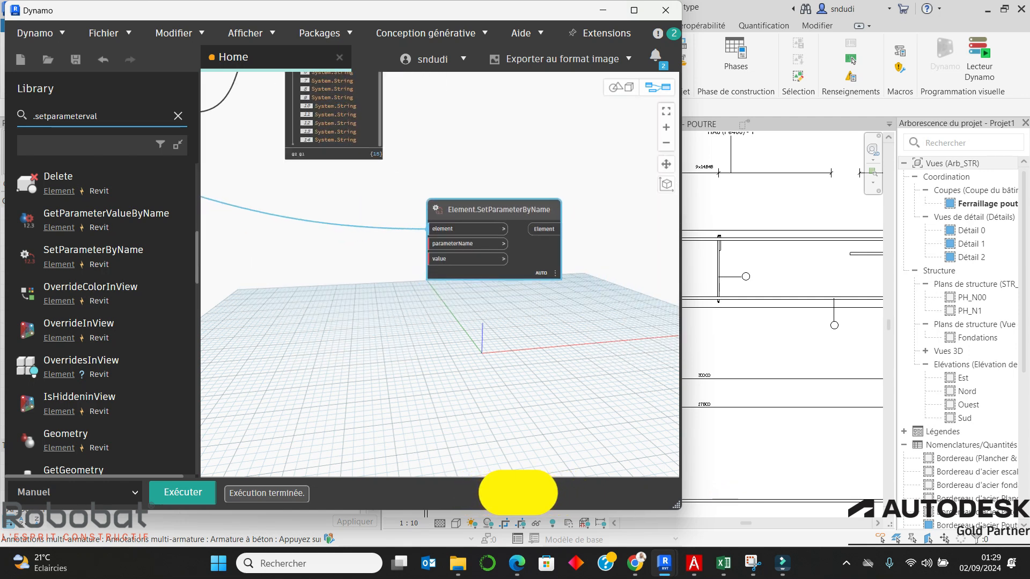
{"action": "scroll", "coordinate": [558, 205], "scroll_direction": "down", "scroll_amount": 3}
{"action": "scroll", "coordinate": [360, 194], "scroll_direction": "up", "scroll_amount": 3}
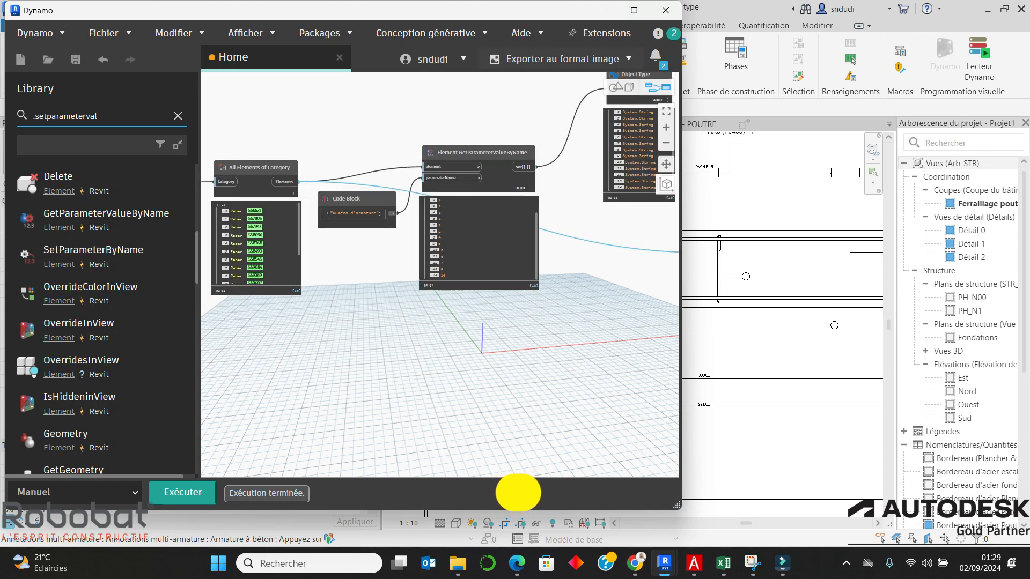
Step: Switch to Revit, check the exact NUM ARMATURE parameter name in the beam's upper HA14 bar properties, and return to Dynamo
{"action": "left_click", "coordinate": [603, 10]}
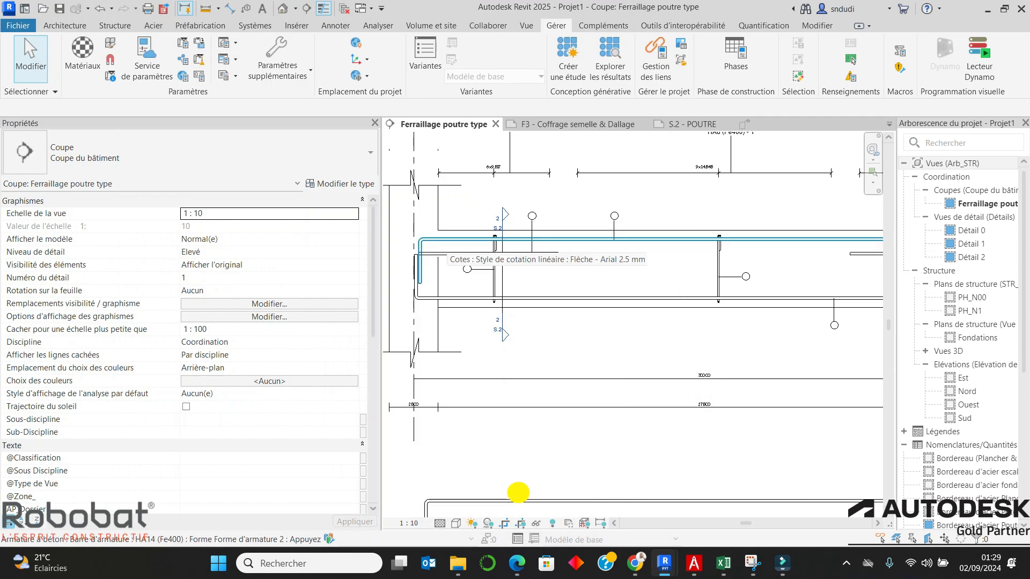
{"action": "left_click", "coordinate": [446, 239]}
{"action": "scroll", "coordinate": [185, 354], "scroll_direction": "down", "scroll_amount": 12}
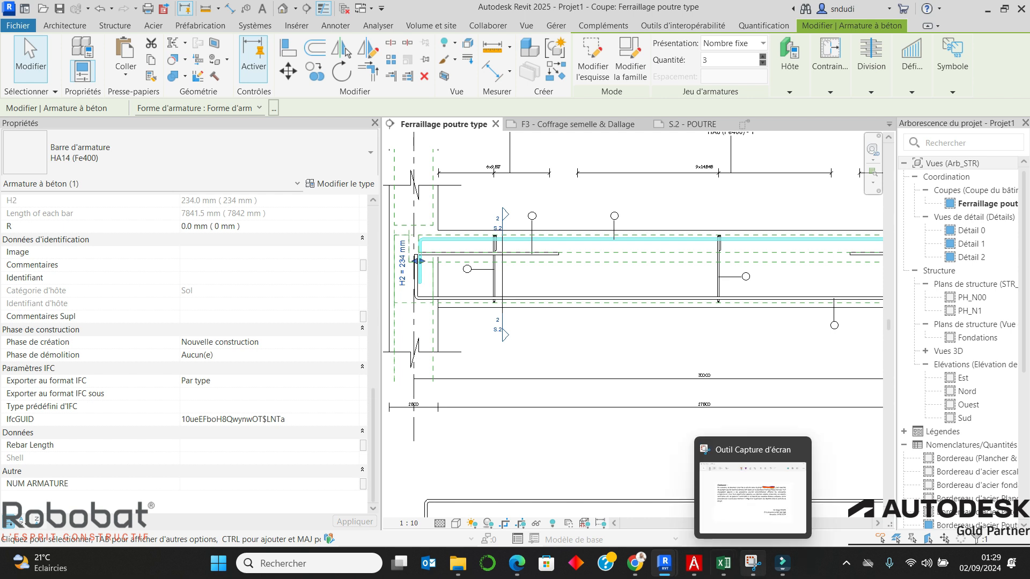
{"action": "mouse_move", "coordinate": [664, 563]}
{"action": "left_click", "coordinate": [736, 496]}
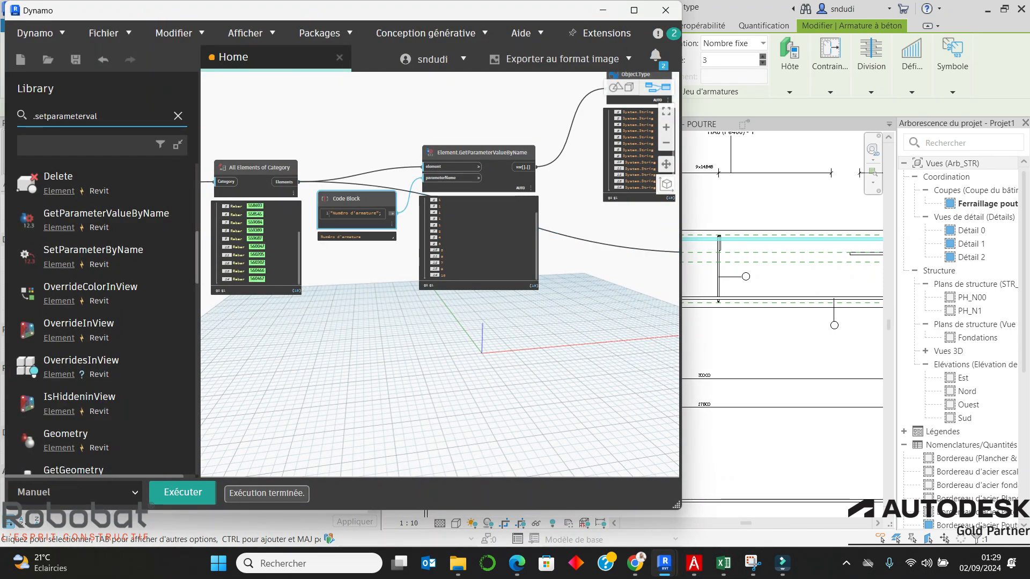
Step: Duplicate the "Numéro d'armature" Code Block and place the copy just before the Element.SetParameterByName node
{"action": "key", "text": "ctrl+c"}
{"action": "key", "text": "ctrl+v"}
{"action": "scroll", "coordinate": [351, 219], "scroll_direction": "down", "scroll_amount": 4}
{"action": "left_click_drag", "start_coordinate": [391, 214], "coordinate": [475, 247]}
{"action": "scroll", "coordinate": [500, 237], "scroll_direction": "up", "scroll_amount": 1}
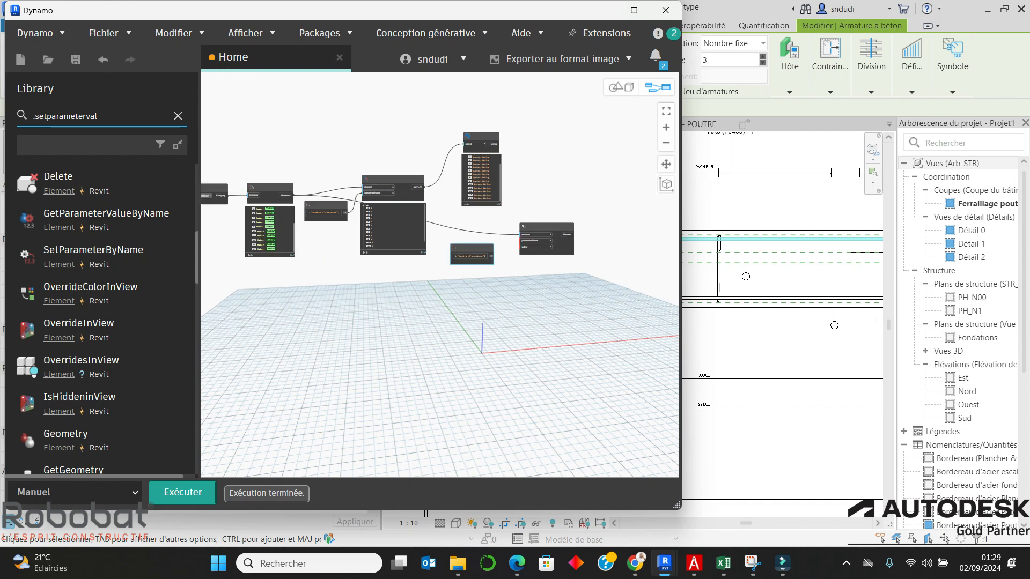
Step: Change the copied Code Block's text to "NUM ARMATURE"
{"action": "scroll", "coordinate": [485, 250], "scroll_direction": "up", "scroll_amount": 8}
{"action": "left_click", "coordinate": [456, 273]}
{"action": "left_click_drag", "start_coordinate": [474, 272], "coordinate": [382, 272]}
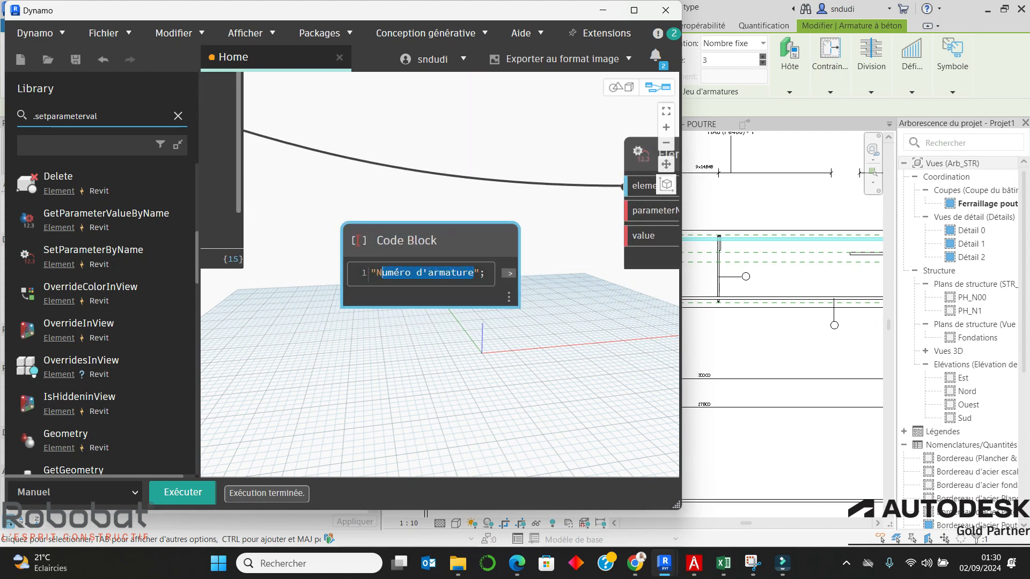
{"action": "type", "text": "I"}
{"action": "type", "text": "M ARMATU"}
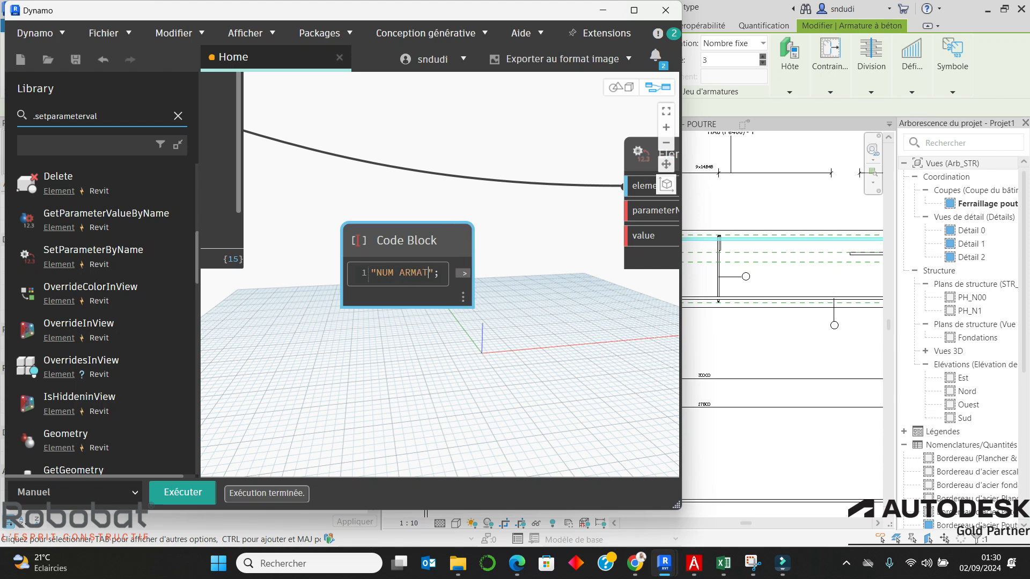
{"action": "type", "text": "R"}
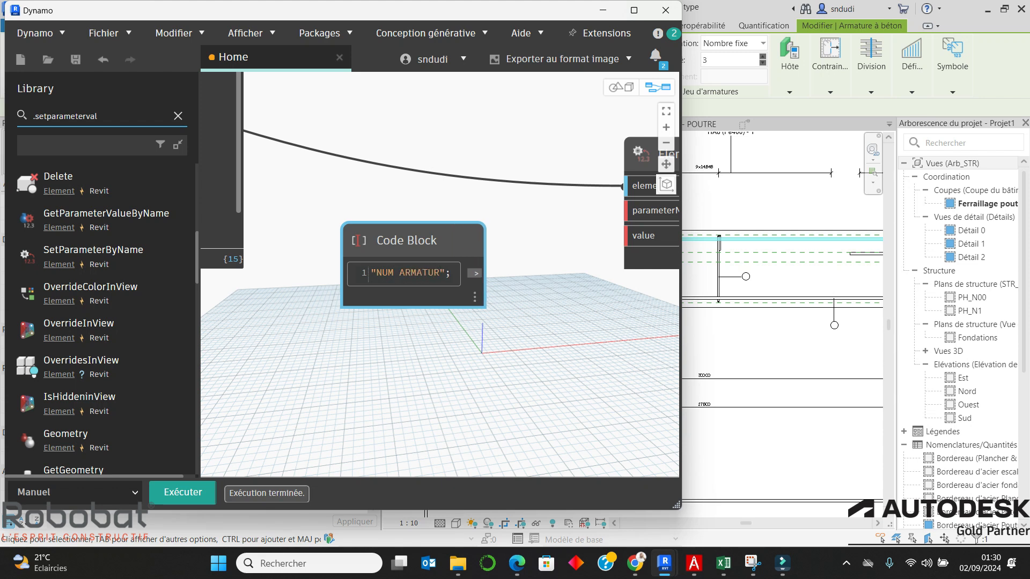
{"action": "type", "text": "E"}
{"action": "left_click", "coordinate": [268, 318]}
Step: Connect the "NUM ARMATURE" Code Block output to the parameterName input of Element.SetParameterByName
{"action": "scroll", "coordinate": [269, 317], "scroll_direction": "down", "scroll_amount": 3}
{"action": "middle_click_drag", "start_coordinate": [268, 318], "coordinate": [225, 322]}
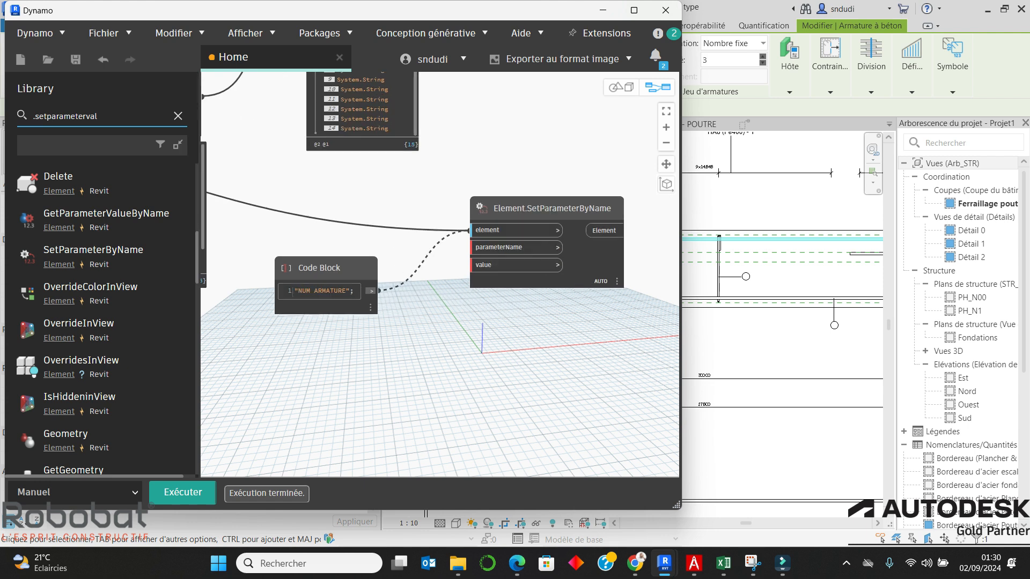
{"action": "scroll", "coordinate": [517, 261], "scroll_direction": "down", "scroll_amount": 5}
{"action": "scroll", "coordinate": [421, 185], "scroll_direction": "up", "scroll_amount": 5}
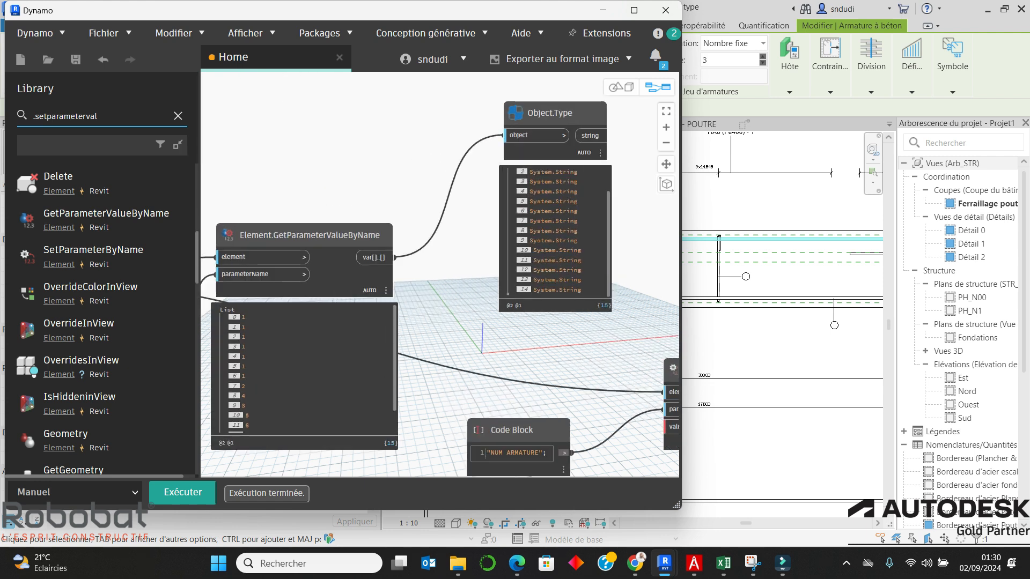
Step: Move the Object.Type node aside, search the node library for STRING TO NUMBER, and add the Clockwork Character.ToNumber node
{"action": "left_click_drag", "start_coordinate": [550, 113], "coordinate": [572, 99]}
{"action": "left_click_drag", "start_coordinate": [100, 116], "coordinate": [64, 116]}
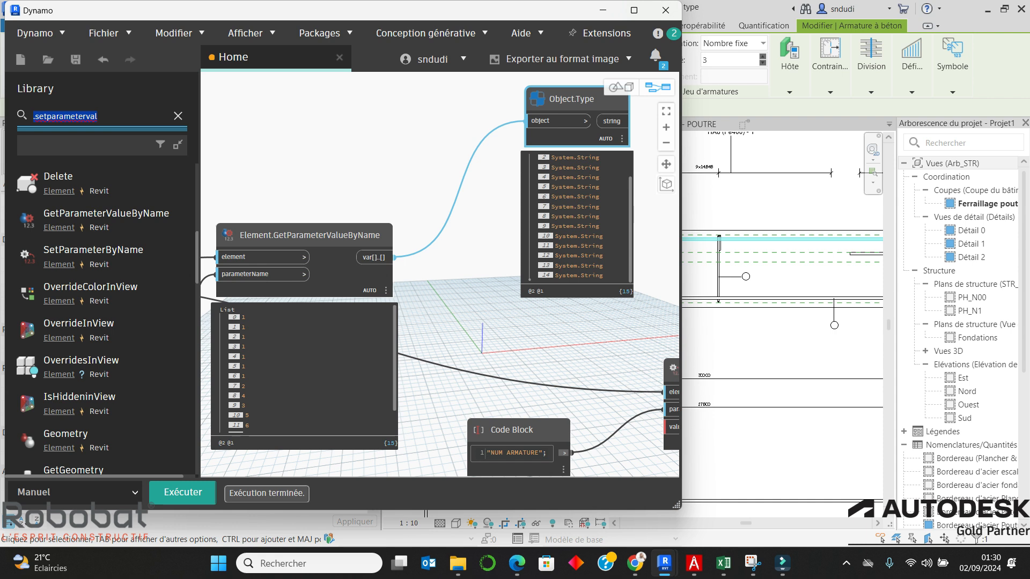
{"action": "type", "text": "STRING"}
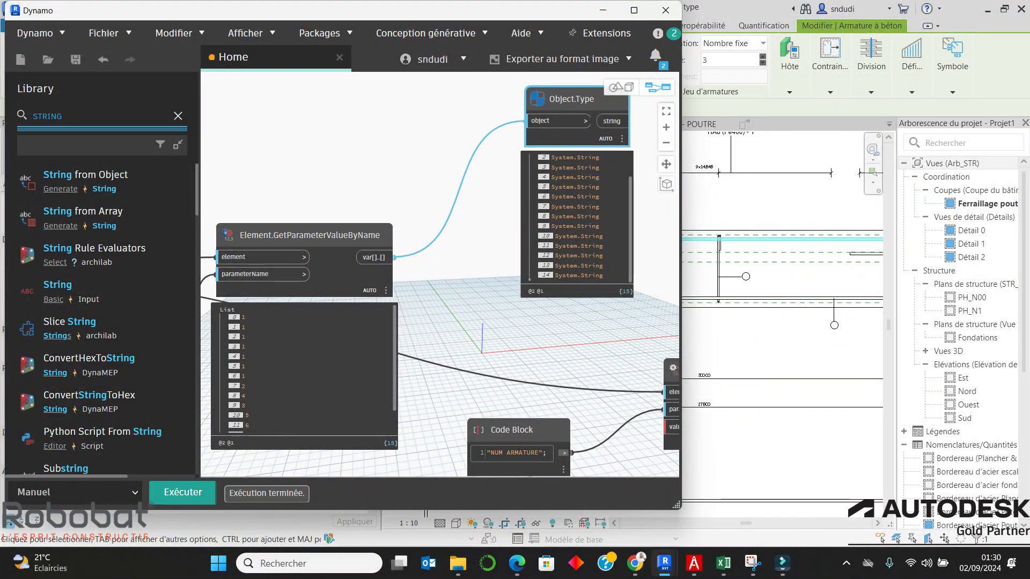
{"action": "type", "text": "TO N"}
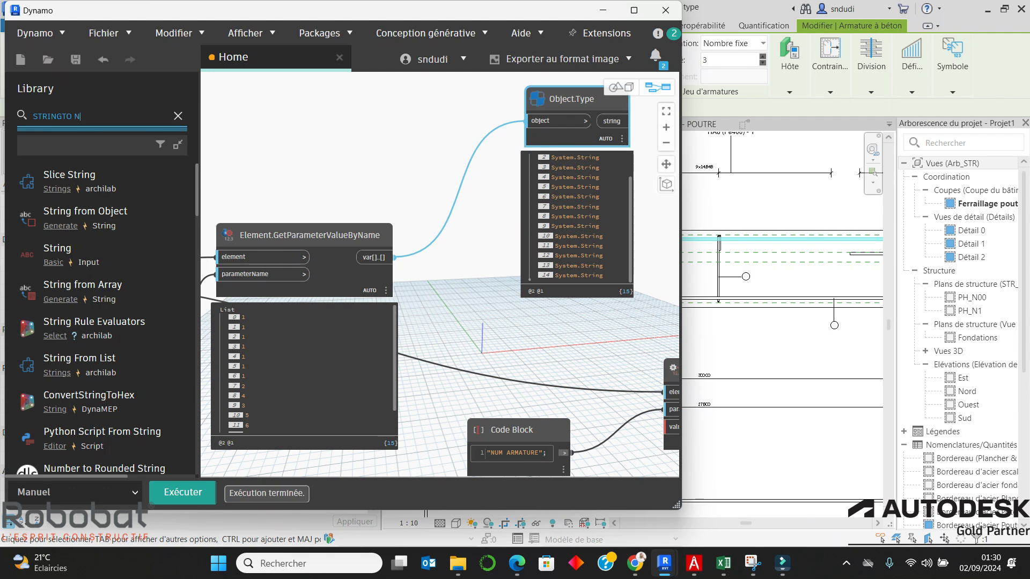
{"action": "type", "text": "UMBER"}
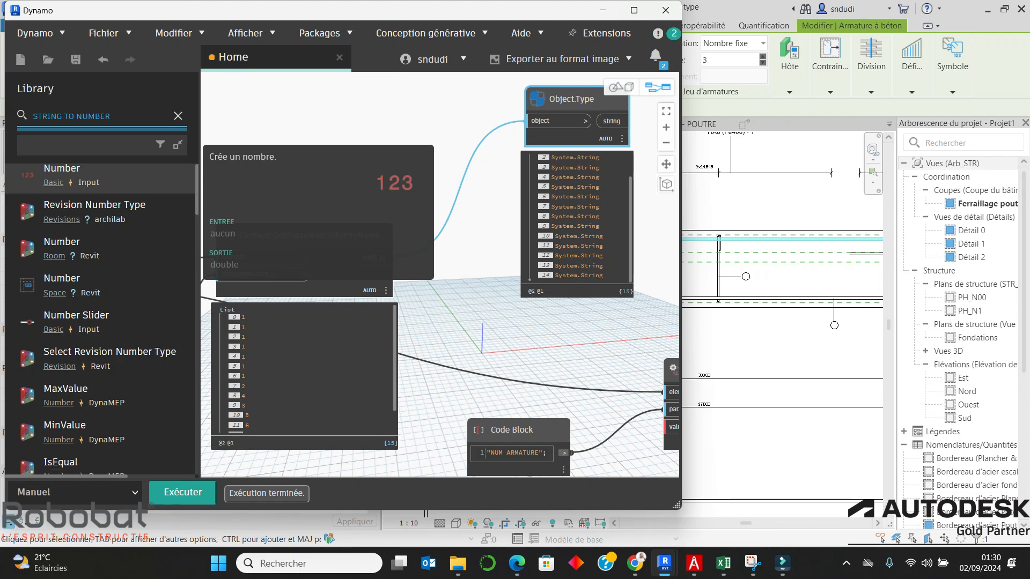
{"action": "scroll", "coordinate": [102, 322], "scroll_direction": "down", "scroll_amount": 3}
{"action": "scroll", "coordinate": [102, 317], "scroll_direction": "down", "scroll_amount": 5}
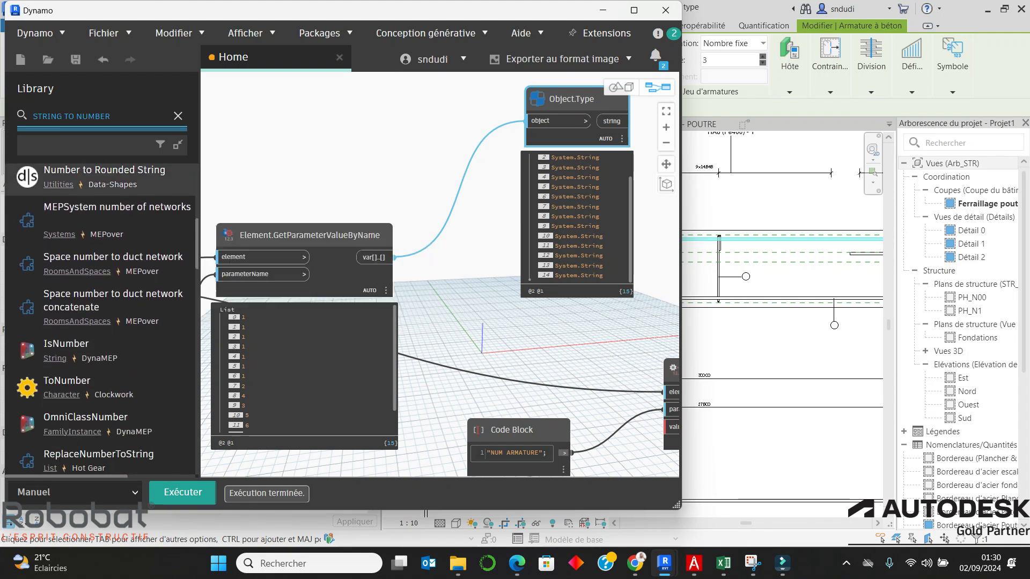
{"action": "scroll", "coordinate": [102, 317], "scroll_direction": "down", "scroll_amount": 1}
{"action": "left_click", "coordinate": [67, 247]}
Step: Try converting the Element.GetParameterValueByName output with Character.ToNumber: connect it to str, run the graph, and open the output list
{"action": "scroll", "coordinate": [340, 249], "scroll_direction": "down", "scroll_amount": 3}
{"action": "scroll", "coordinate": [437, 264], "scroll_direction": "up", "scroll_amount": 3}
{"action": "left_click_drag", "start_coordinate": [437, 260], "coordinate": [454, 305]}
{"action": "scroll", "coordinate": [343, 241], "scroll_direction": "down", "scroll_amount": 3}
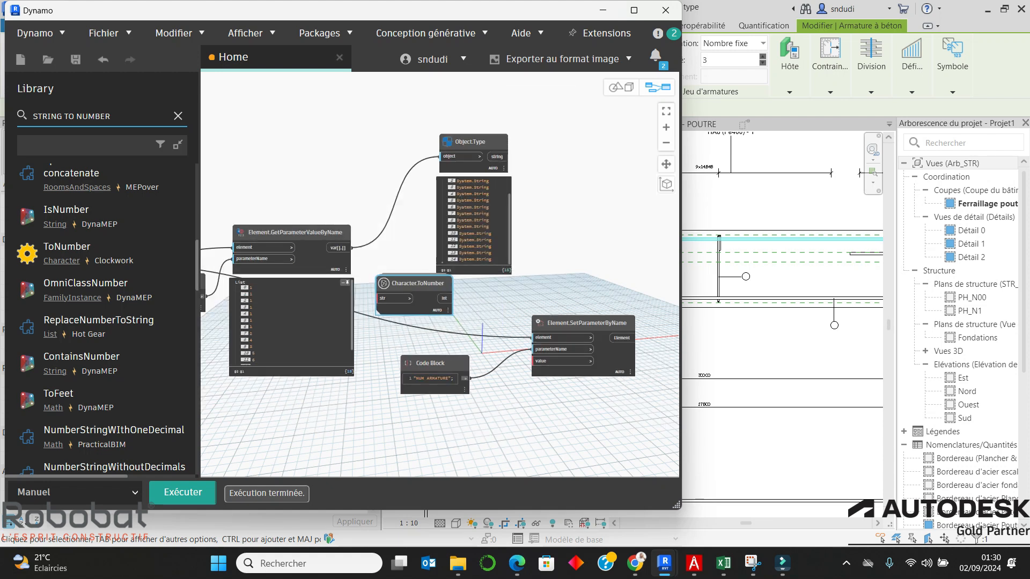
{"action": "left_click", "coordinate": [379, 299]}
{"action": "left_click_drag", "start_coordinate": [413, 283], "coordinate": [353, 132]}
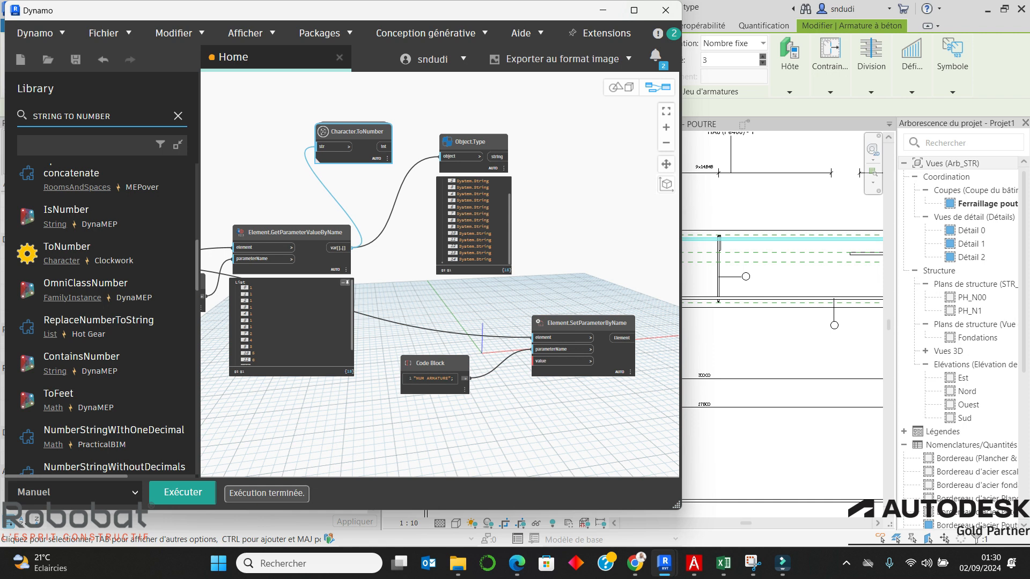
{"action": "left_click", "coordinate": [183, 492]}
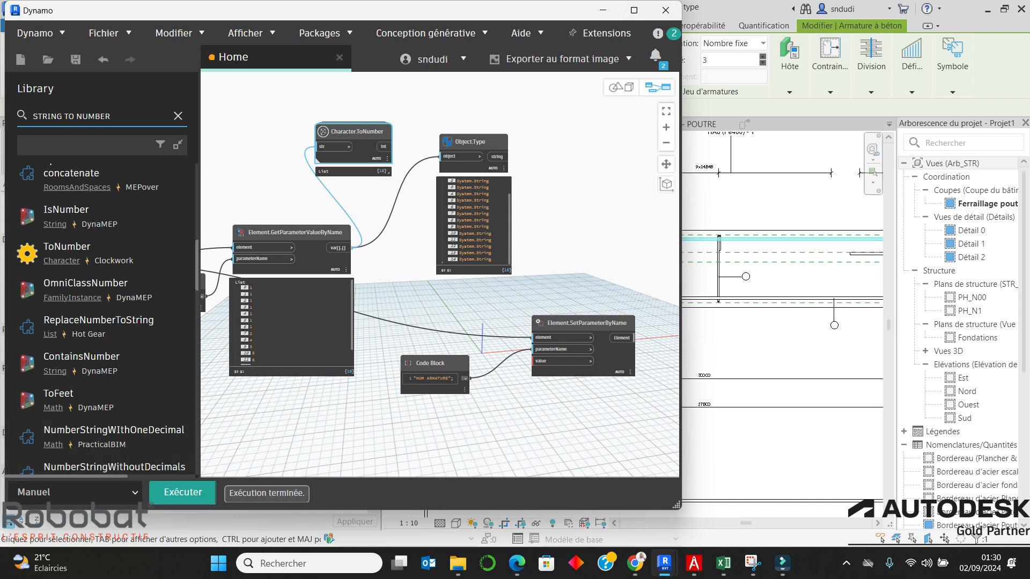
{"action": "left_click", "coordinate": [385, 172]}
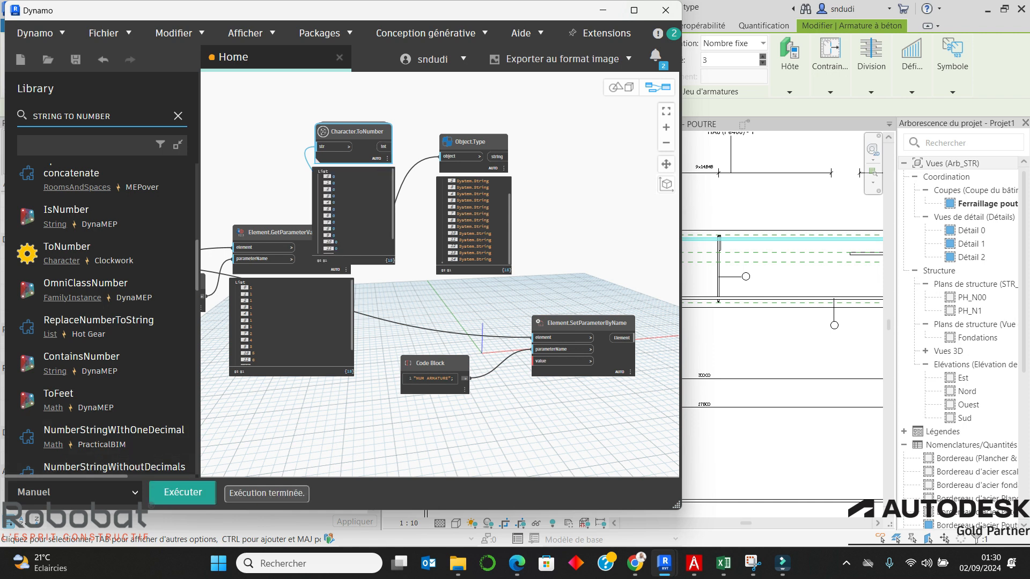
Step: Inspect the Character.ToNumber output list and delete that node from the graph
{"action": "scroll", "coordinate": [521, 193], "scroll_direction": "up", "scroll_amount": 1}
{"action": "scroll", "coordinate": [513, 140], "scroll_direction": "down", "scroll_amount": 2}
{"action": "scroll", "coordinate": [376, 144], "scroll_direction": "up", "scroll_amount": 3}
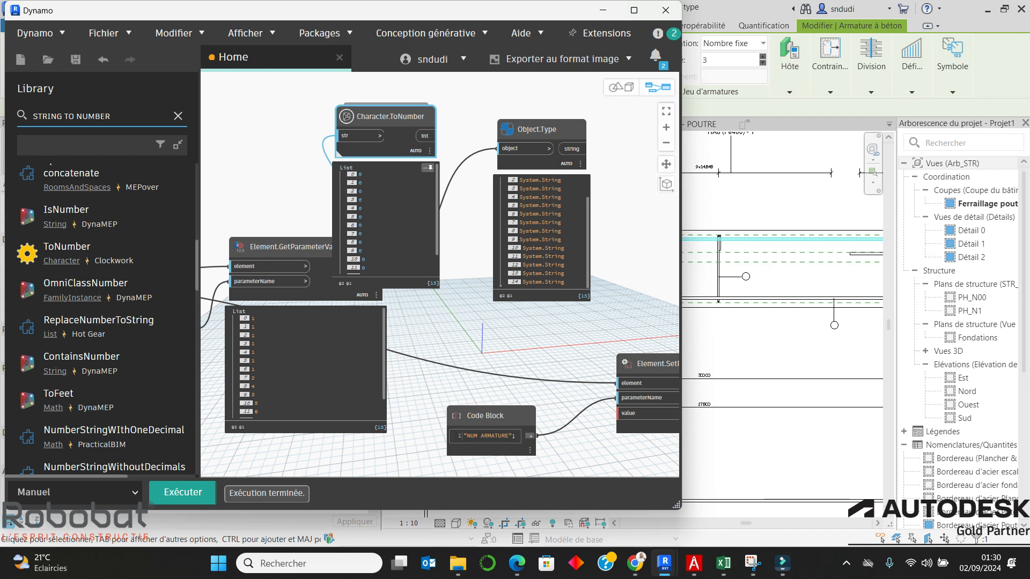
{"action": "scroll", "coordinate": [386, 220], "scroll_direction": "down", "scroll_amount": 1}
{"action": "scroll", "coordinate": [385, 222], "scroll_direction": "up", "scroll_amount": 2}
{"action": "left_click", "coordinate": [276, 132]}
{"action": "left_click_drag", "start_coordinate": [375, 117], "coordinate": [378, 116]}
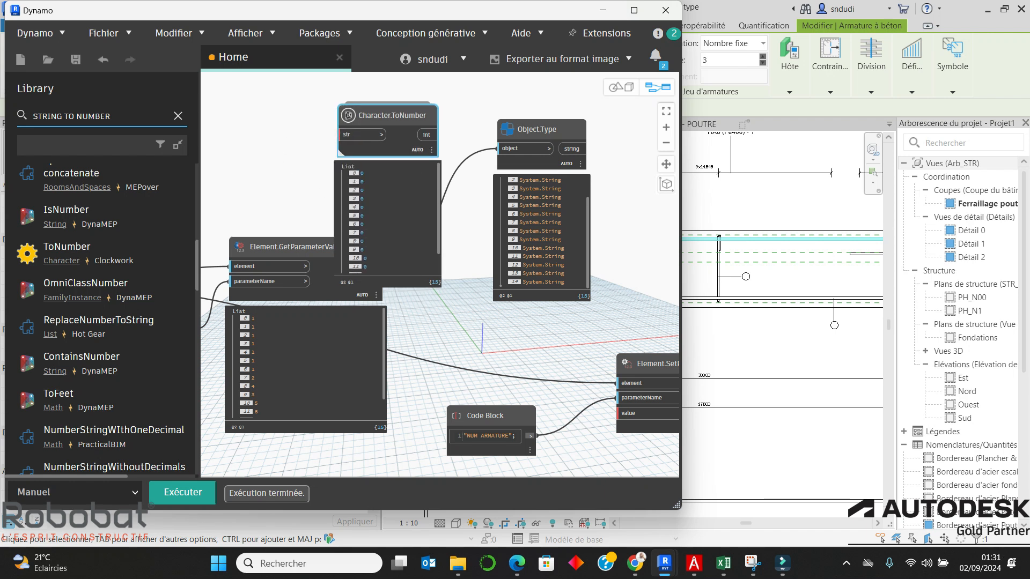
{"action": "key", "text": "Delete"}
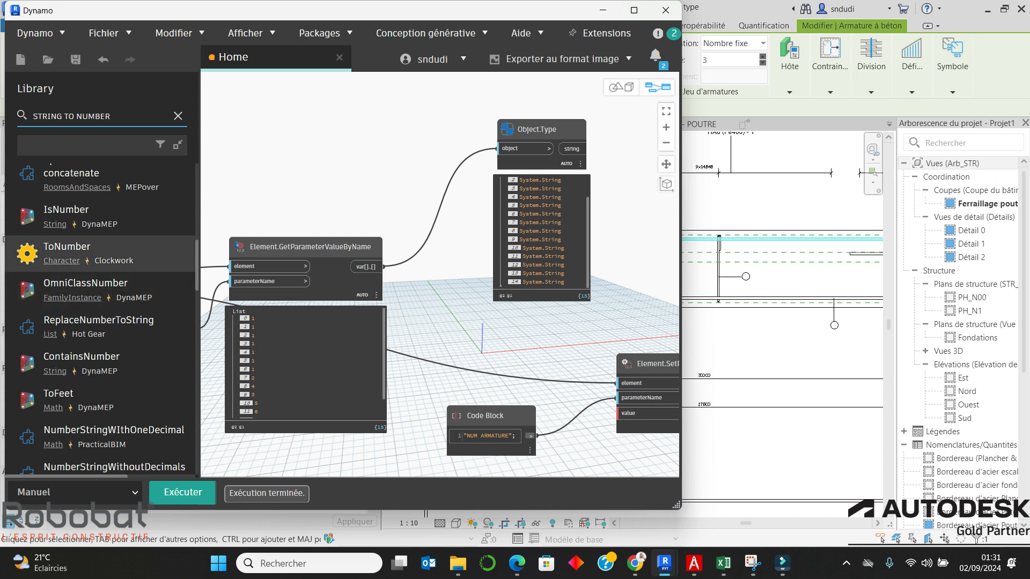
Step: Search the library for STRING.TONUMBER, add the String.ToNumber node, and connect the Element.GetParameterValueByName output to its string input
{"action": "scroll", "coordinate": [102, 290], "scroll_direction": "down", "scroll_amount": 4}
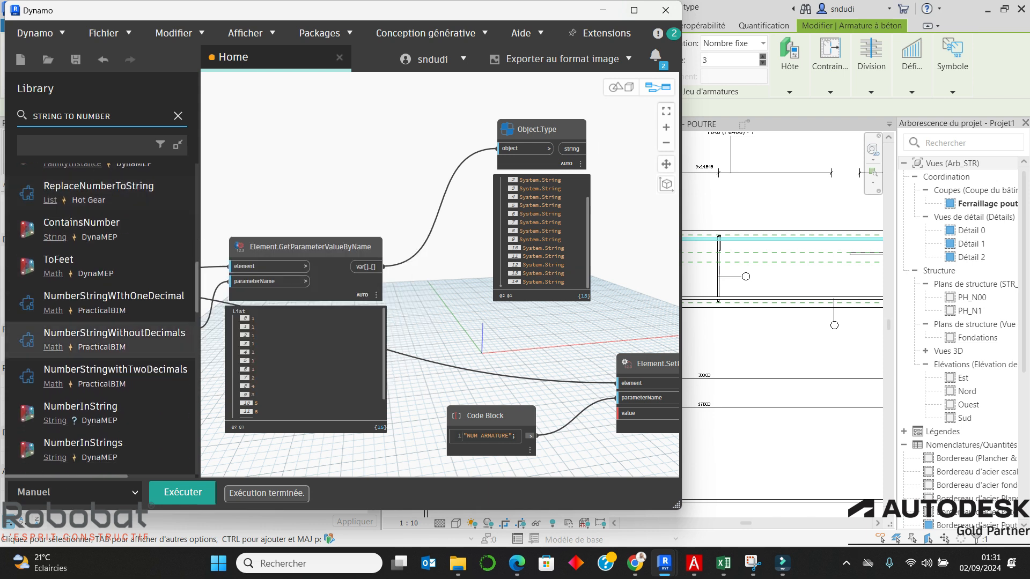
{"action": "scroll", "coordinate": [102, 317], "scroll_direction": "up", "scroll_amount": 6}
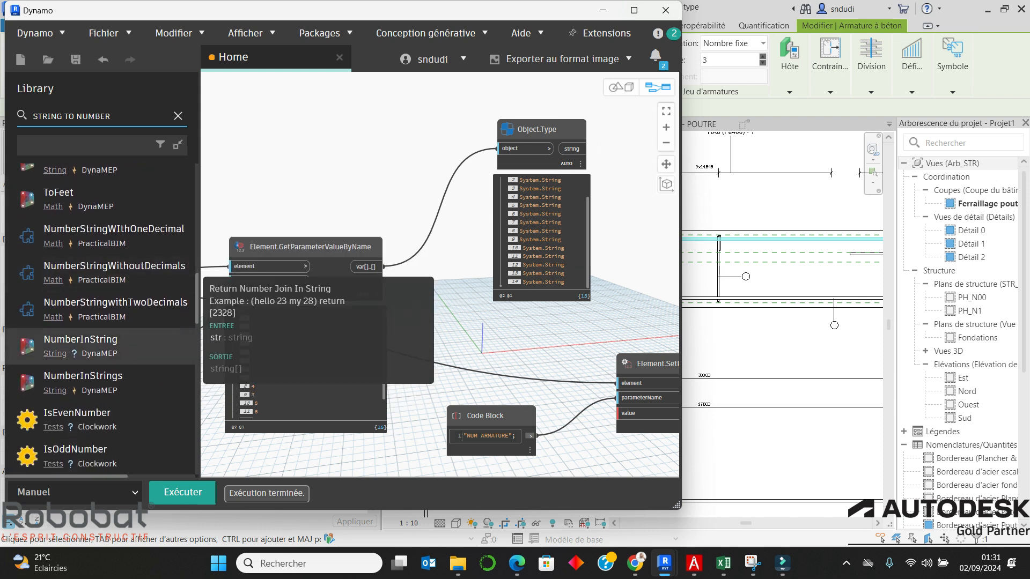
{"action": "scroll", "coordinate": [101, 317], "scroll_direction": "up", "scroll_amount": 2}
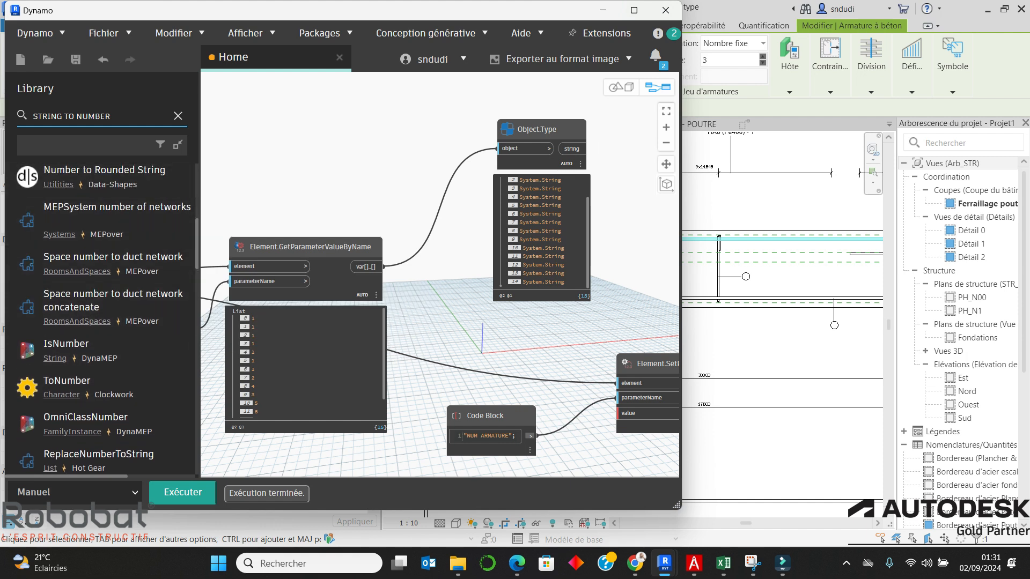
{"action": "key", "text": "BackSpace"}
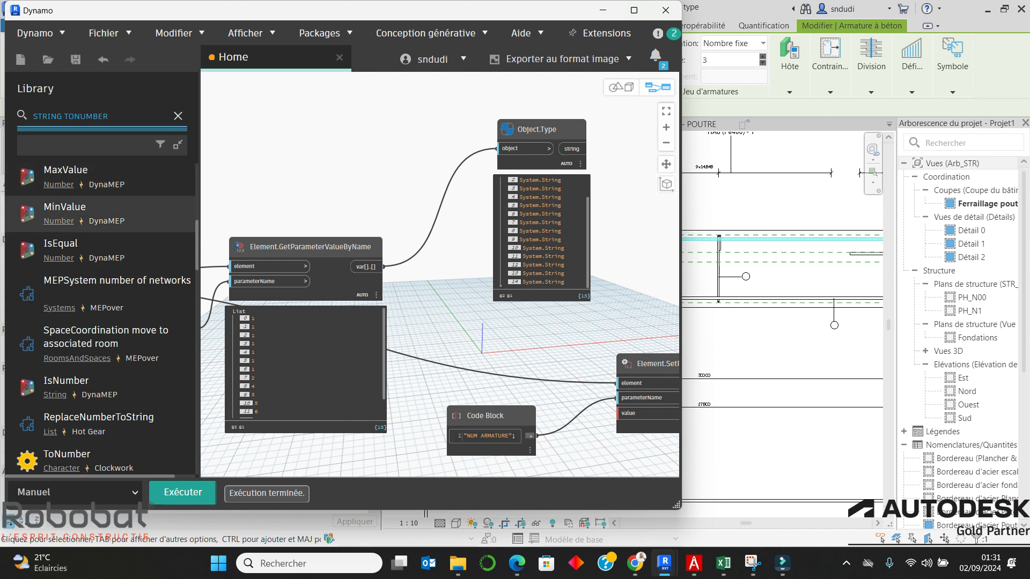
{"action": "scroll", "coordinate": [102, 215], "scroll_direction": "up", "scroll_amount": 5}
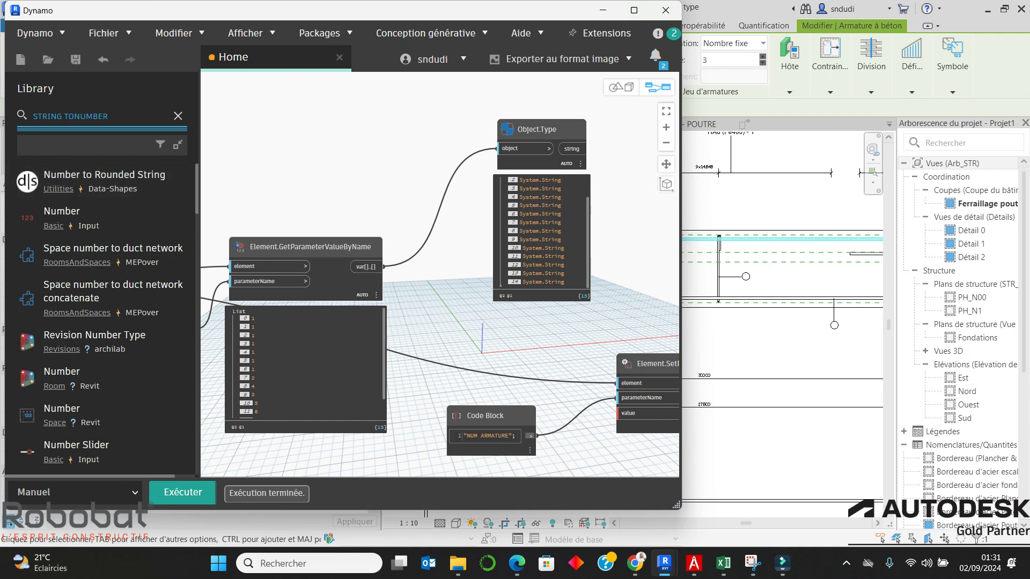
{"action": "key", "text": "BackSpace"}
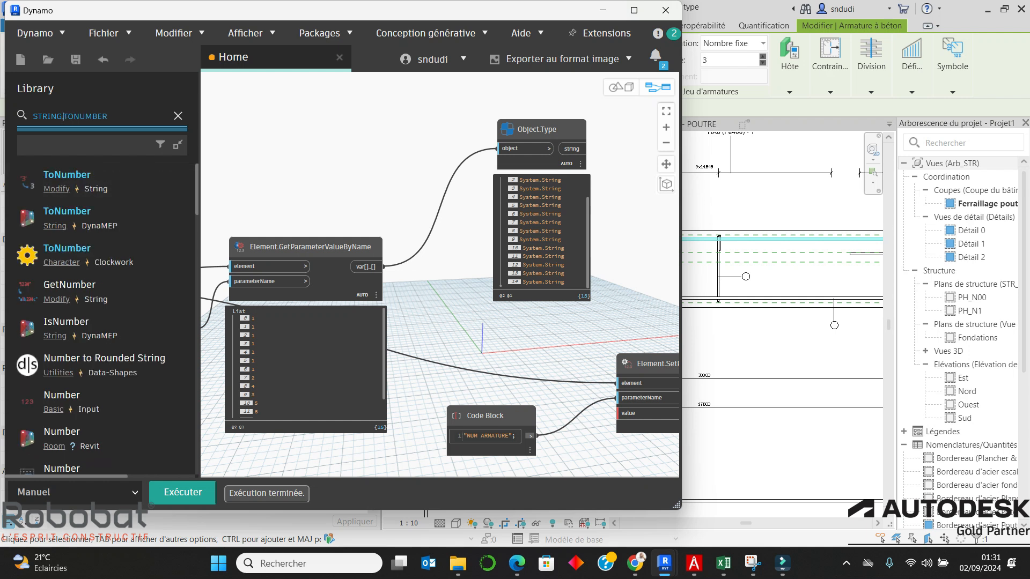
{"action": "type", "text": "."}
{"action": "key", "text": "Return"}
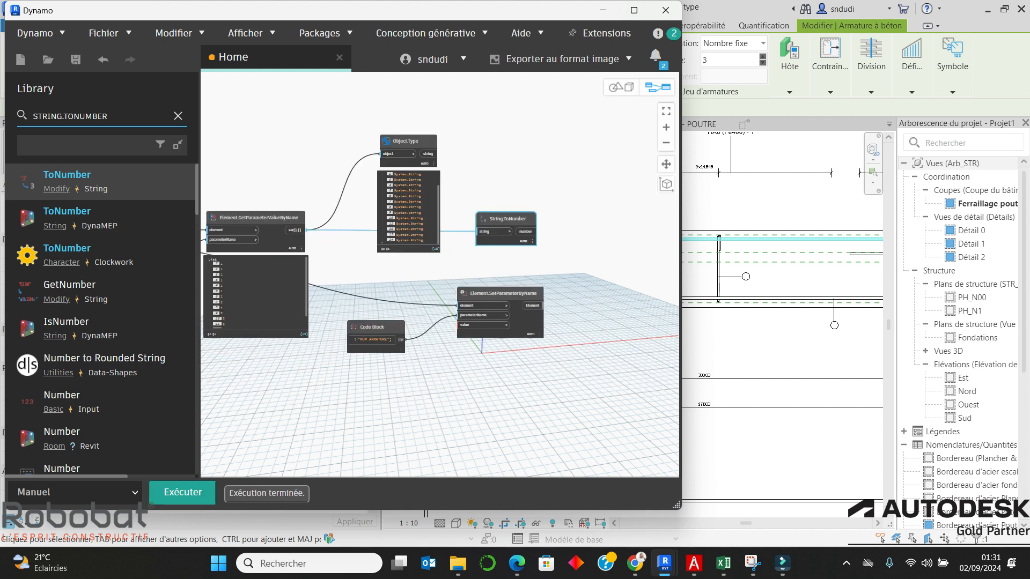
Step: Run the graph and compare the String.ToNumber output list with the Element.GetParameterValueByName list
{"action": "scroll", "coordinate": [523, 284], "scroll_direction": "up", "scroll_amount": 4}
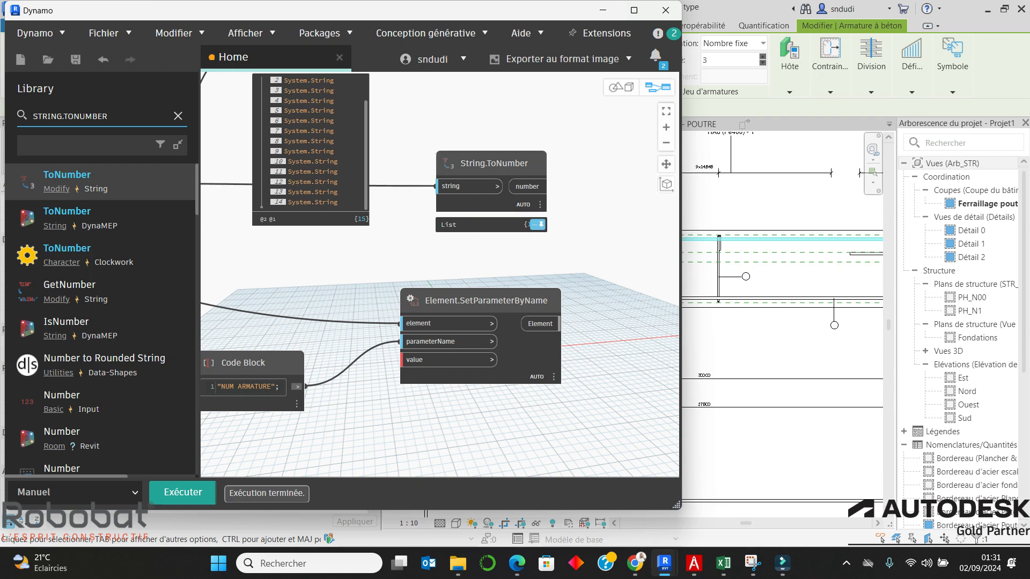
{"action": "left_click", "coordinate": [537, 224]}
{"action": "scroll", "coordinate": [651, 215], "scroll_direction": "down", "scroll_amount": 2}
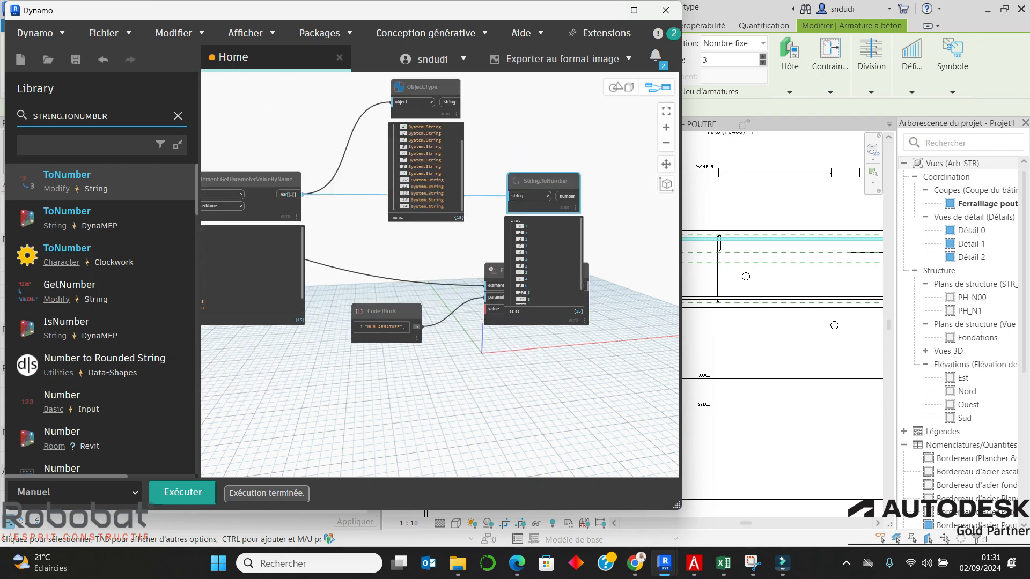
{"action": "left_click_drag", "start_coordinate": [544, 183], "coordinate": [361, 179]}
{"action": "scroll", "coordinate": [479, 164], "scroll_direction": "down", "scroll_amount": 3}
{"action": "scroll", "coordinate": [386, 189], "scroll_direction": "up", "scroll_amount": 4}
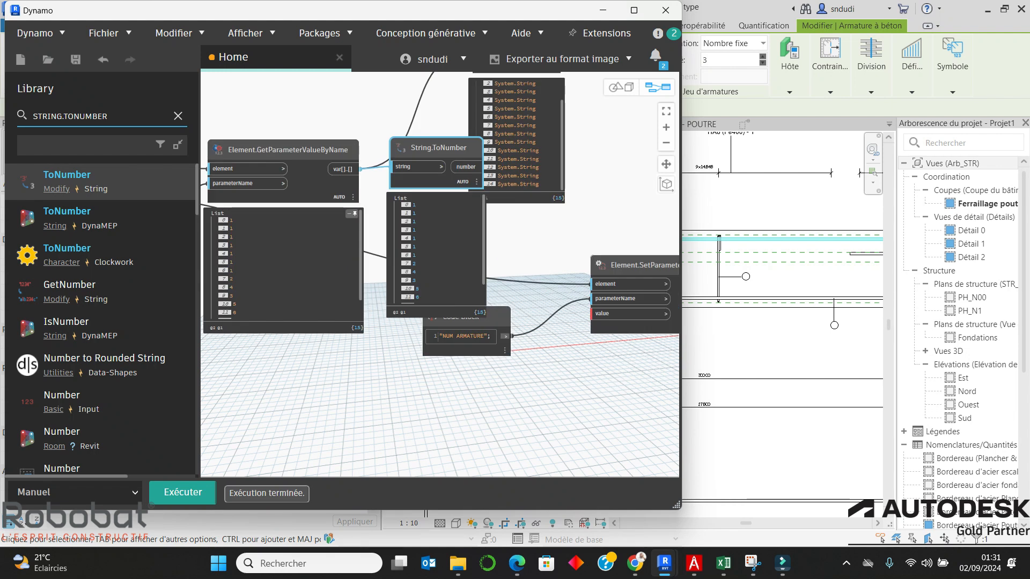
{"action": "scroll", "coordinate": [284, 268], "scroll_direction": "down", "scroll_amount": 1}
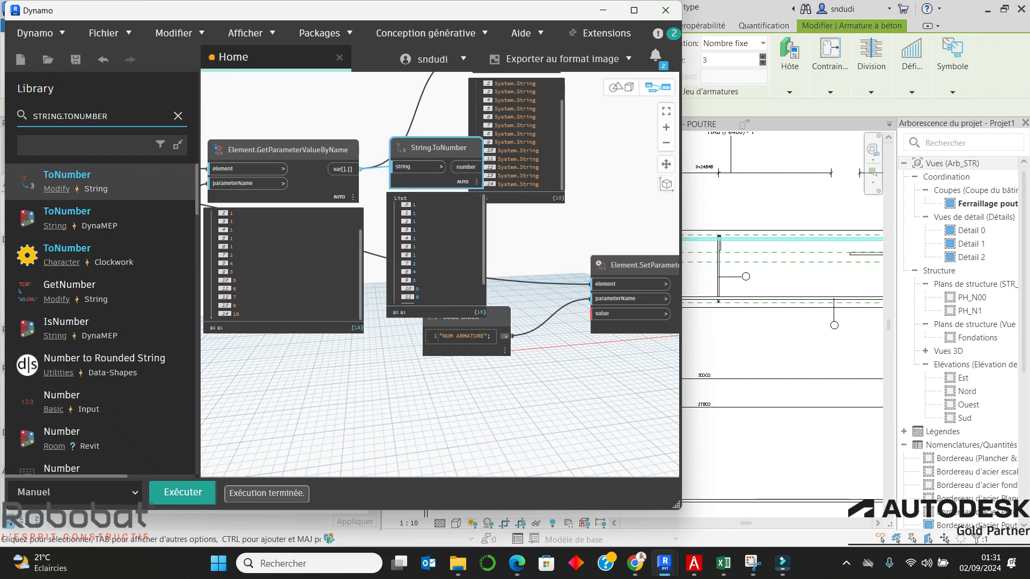
Step: Place String.ToNumber below the "NUM ARMATURE" Code Block and connect its number output to the value input of Element.SetParameterByName
{"action": "scroll", "coordinate": [284, 162], "scroll_direction": "down", "scroll_amount": 3}
{"action": "scroll", "coordinate": [463, 290], "scroll_direction": "up", "scroll_amount": 2}
{"action": "left_click_drag", "start_coordinate": [344, 105], "coordinate": [356, 290]}
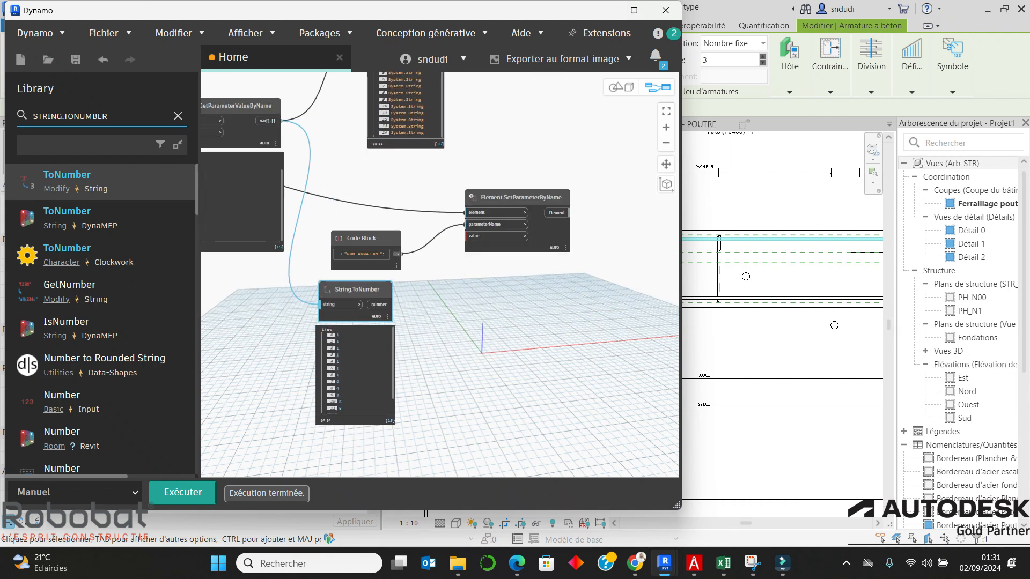
{"action": "scroll", "coordinate": [418, 263], "scroll_direction": "up", "scroll_amount": 2}
{"action": "left_click_drag", "start_coordinate": [354, 229], "coordinate": [342, 205]}
{"action": "left_click_drag", "start_coordinate": [346, 298], "coordinate": [515, 225]}
{"action": "scroll", "coordinate": [388, 270], "scroll_direction": "down", "scroll_amount": 5}
{"action": "scroll", "coordinate": [349, 193], "scroll_direction": "up", "scroll_amount": 3}
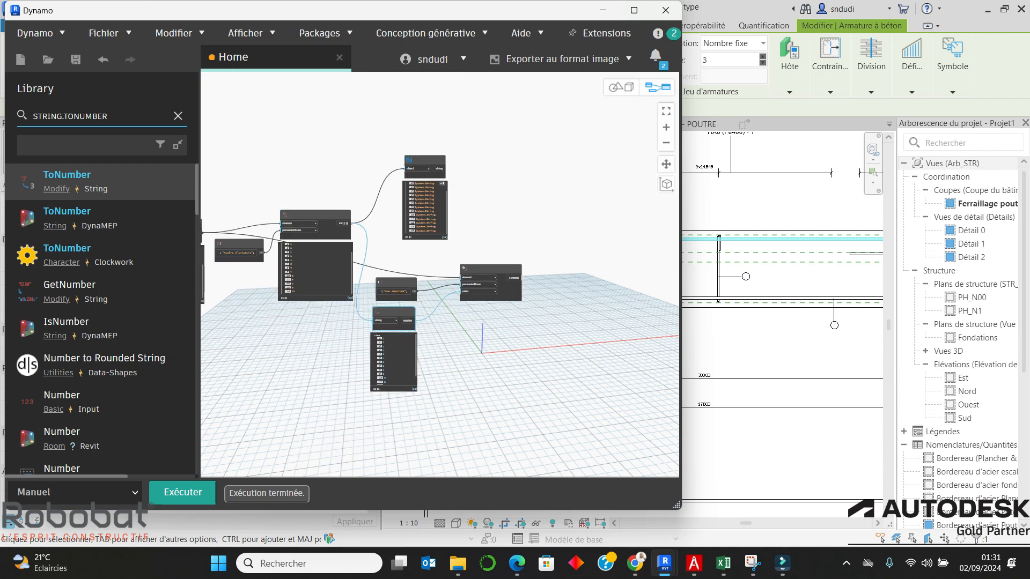
{"action": "scroll", "coordinate": [523, 203], "scroll_direction": "down", "scroll_amount": 3}
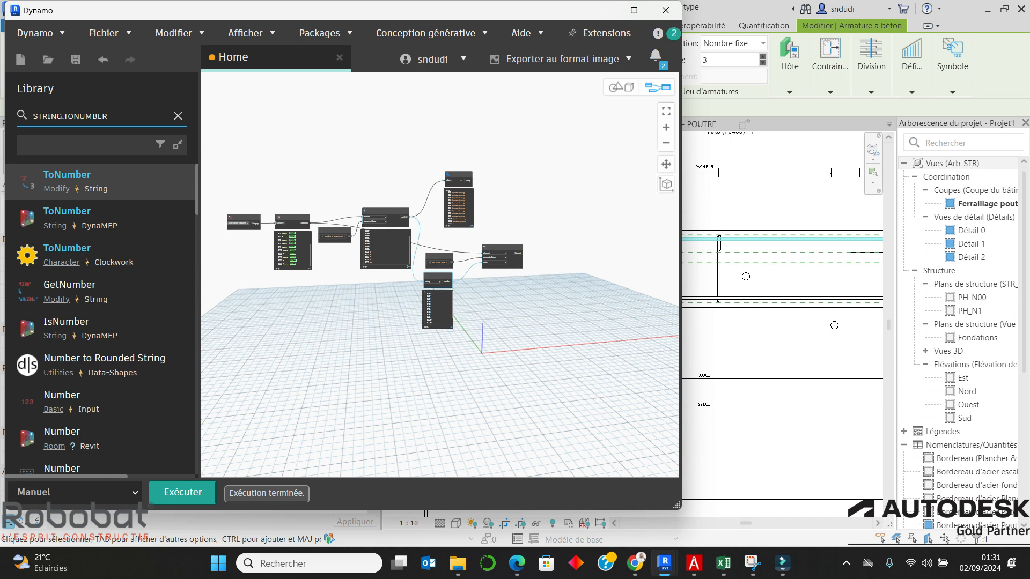
Step: Move the Dynamo window to reveal the beam section's rebar tags, deselect the bar in Revit, and run the graph
{"action": "left_click_drag", "start_coordinate": [489, 14], "coordinate": [634, 240]}
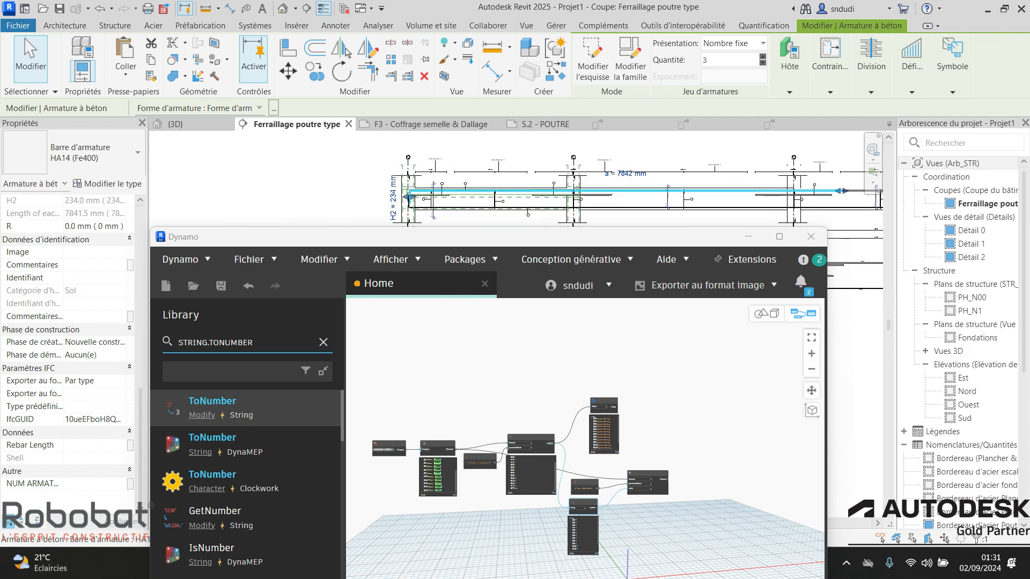
{"action": "key", "text": "Escape"}
{"action": "scroll", "coordinate": [556, 204], "scroll_direction": "up", "scroll_amount": 2}
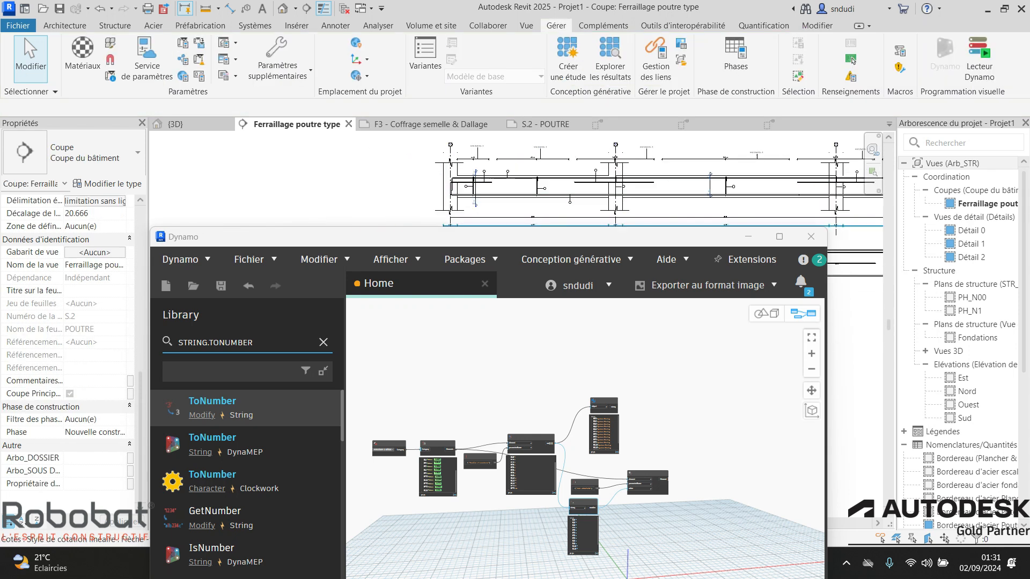
{"action": "left_click_drag", "start_coordinate": [489, 243], "coordinate": [394, 231]}
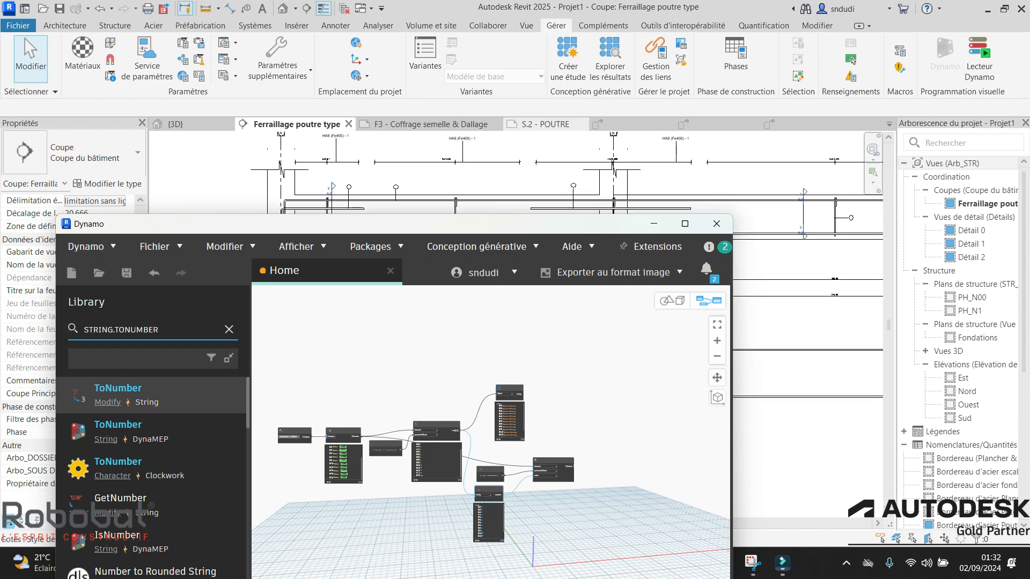
{"action": "scroll", "coordinate": [472, 185], "scroll_direction": "down", "scroll_amount": 2}
{"action": "scroll", "coordinate": [386, 196], "scroll_direction": "up", "scroll_amount": 4}
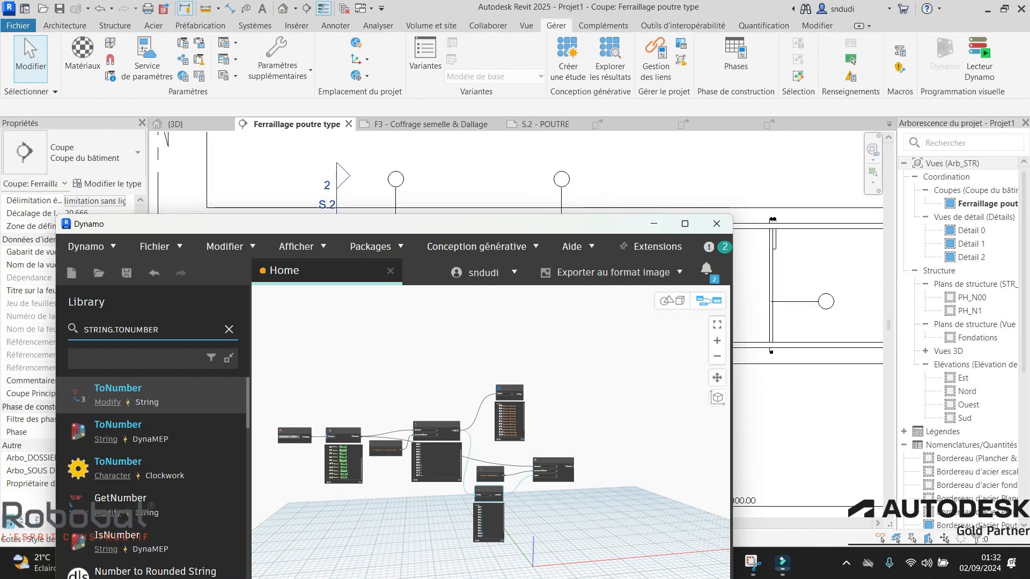
{"action": "scroll", "coordinate": [465, 193], "scroll_direction": "down", "scroll_amount": 2}
{"action": "left_click_drag", "start_coordinate": [454, 226], "coordinate": [444, 65]}
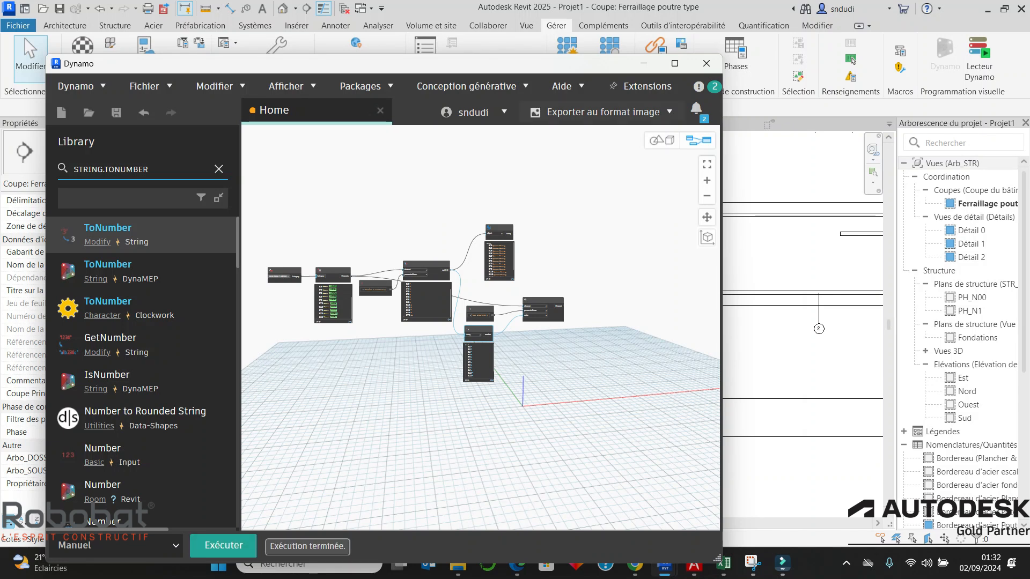
Step: Minimize Dynamo, select the HA14 bar tagged 3 near the beam's support, and check its NUM ARMATURE property
{"action": "left_click", "coordinate": [644, 63]}
{"action": "scroll", "coordinate": [446, 180], "scroll_direction": "up", "scroll_amount": 4}
{"action": "scroll", "coordinate": [527, 179], "scroll_direction": "down", "scroll_amount": 3}
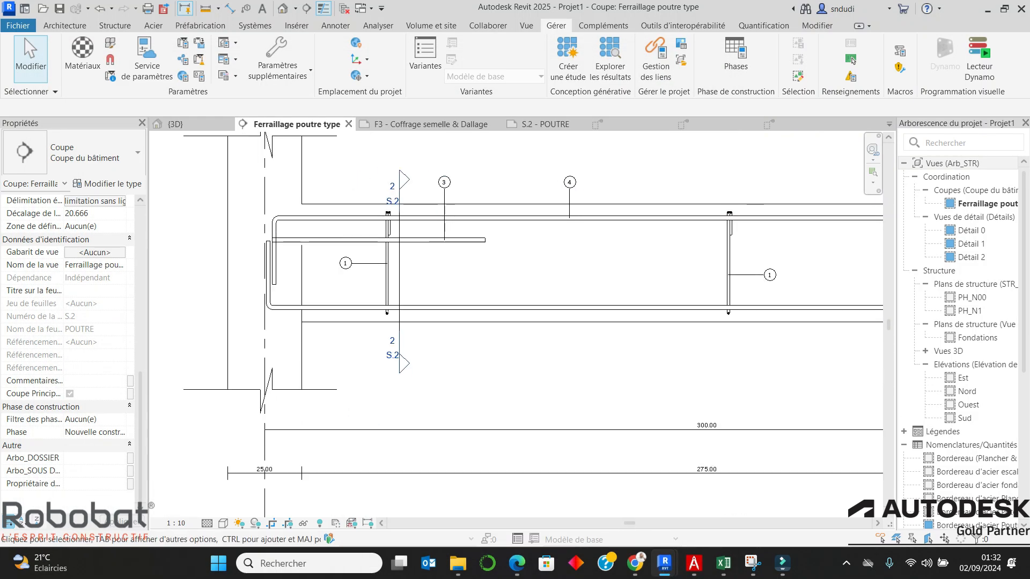
{"action": "scroll", "coordinate": [244, 252], "scroll_direction": "up", "scroll_amount": 2}
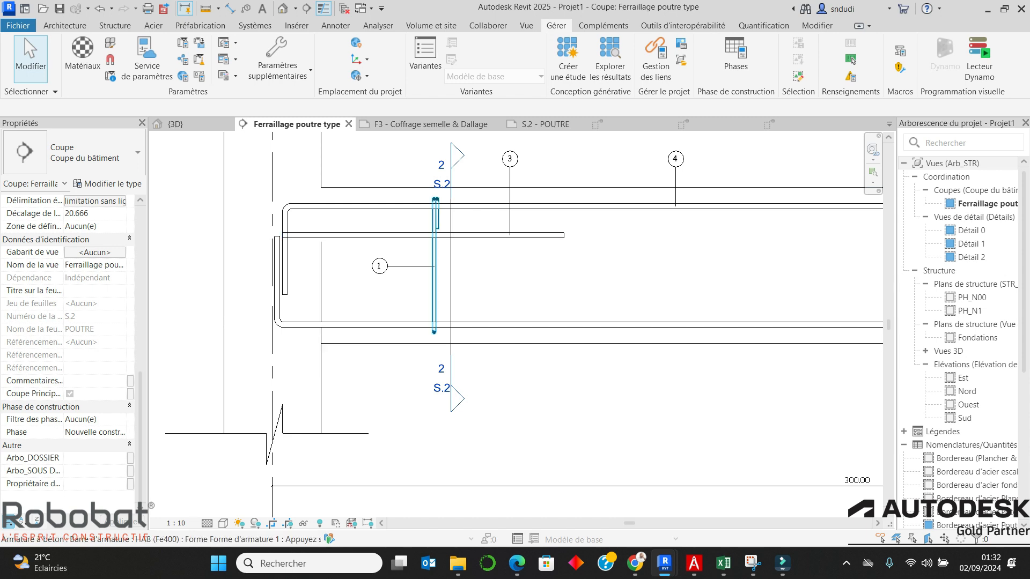
{"action": "left_click", "coordinate": [482, 235]}
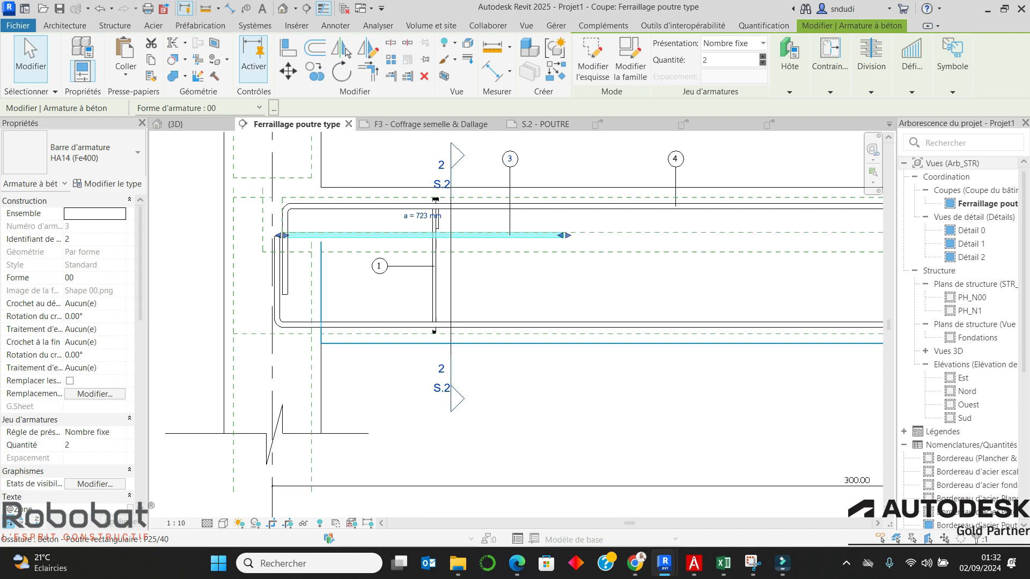
{"action": "scroll", "coordinate": [67, 344], "scroll_direction": "down", "scroll_amount": 10}
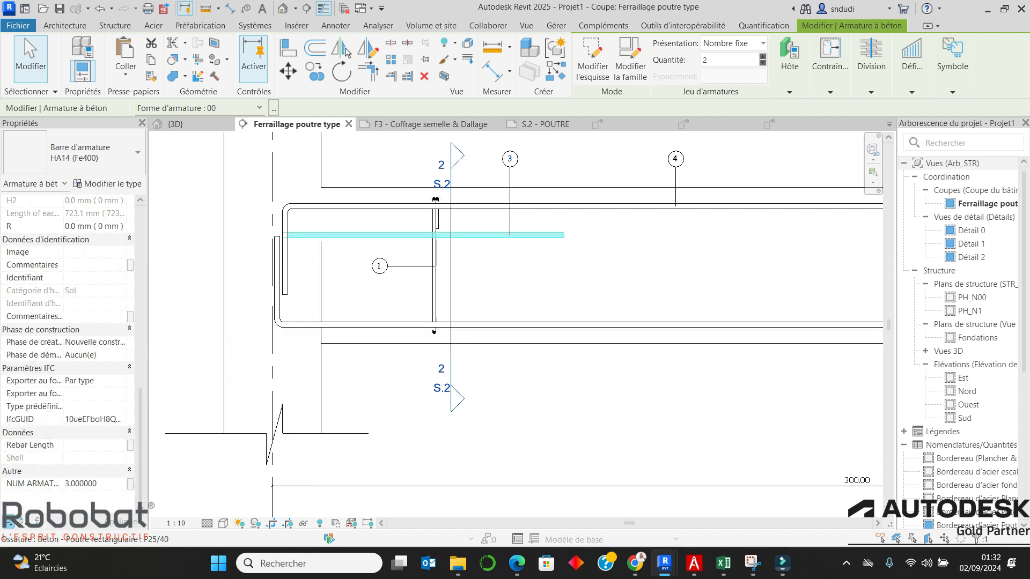
Step: Deselect the HA14 bar and examine the circular rebar number tags along the whole beam section
{"action": "scroll", "coordinate": [291, 261], "scroll_direction": "down", "scroll_amount": 2}
{"action": "scroll", "coordinate": [321, 292], "scroll_direction": "down", "scroll_amount": 2}
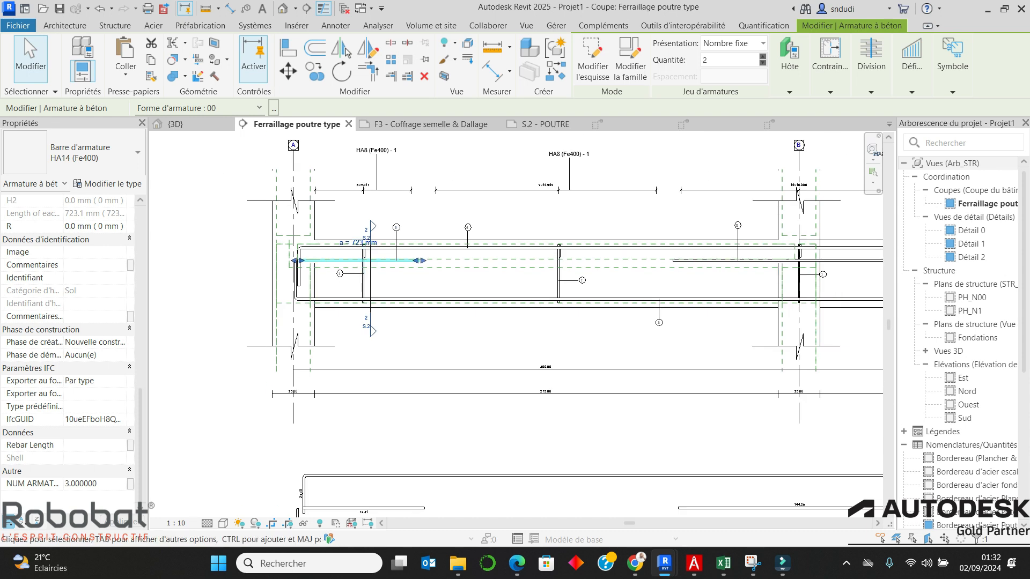
{"action": "key", "text": "Escape"}
{"action": "scroll", "coordinate": [727, 278], "scroll_direction": "up", "scroll_amount": 4}
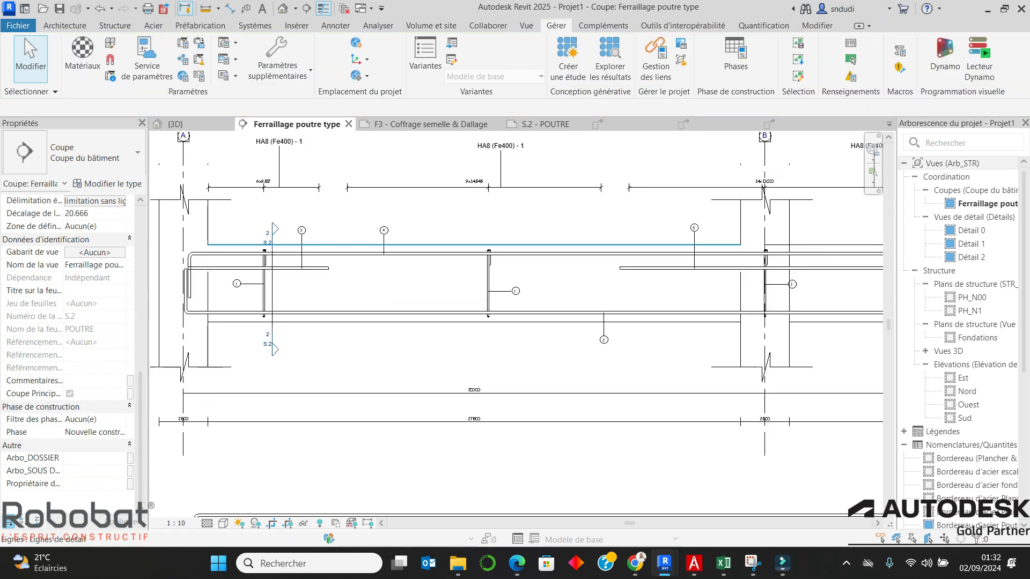
{"action": "scroll", "coordinate": [643, 249], "scroll_direction": "down", "scroll_amount": 6}
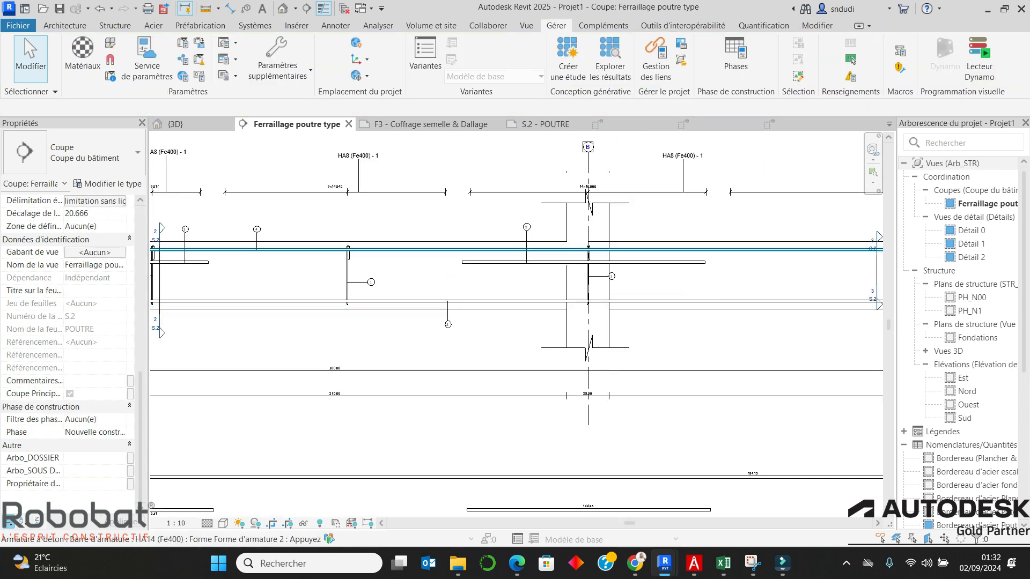
{"action": "scroll", "coordinate": [558, 241], "scroll_direction": "up", "scroll_amount": 4}
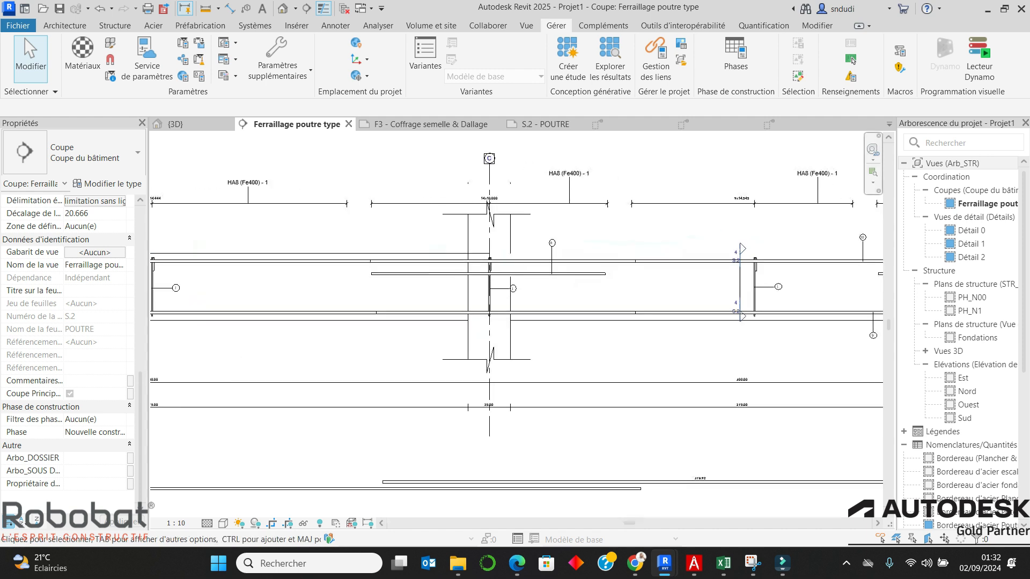
{"action": "scroll", "coordinate": [850, 240], "scroll_direction": "up", "scroll_amount": 4}
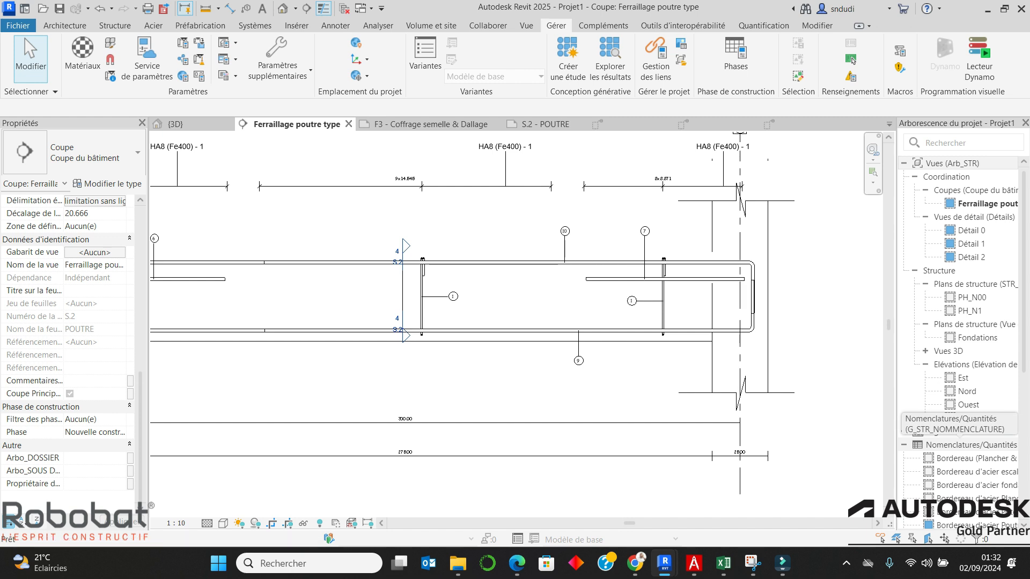
Step: Open the Bordereau d'acier Poutres schedule, dismissing the project save reminder
{"action": "left_click", "coordinate": [965, 444]}
{"action": "scroll", "coordinate": [965, 458], "scroll_direction": "down", "scroll_amount": 3}
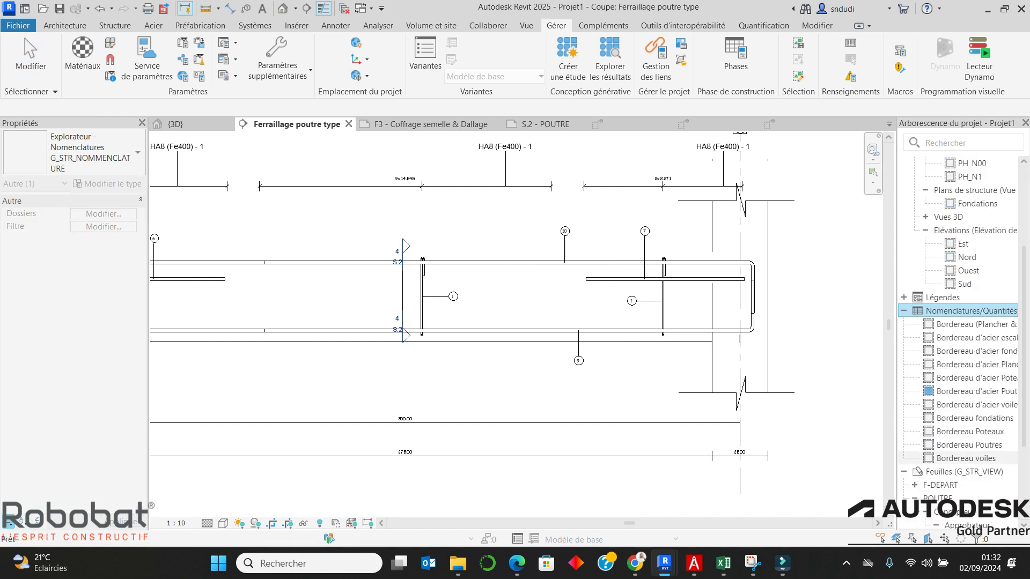
{"action": "double_click", "coordinate": [968, 392]}
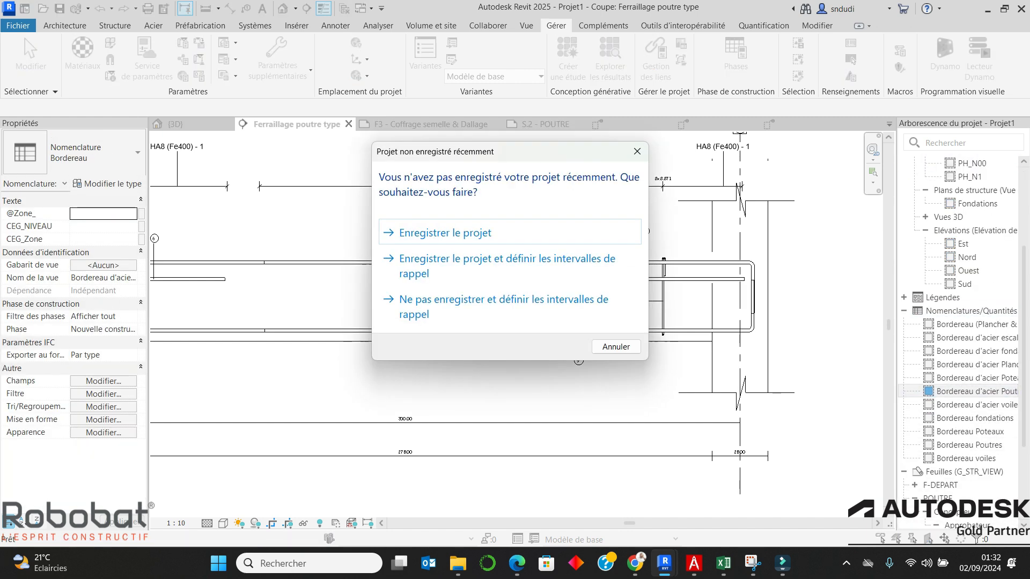
{"action": "left_click", "coordinate": [637, 151]}
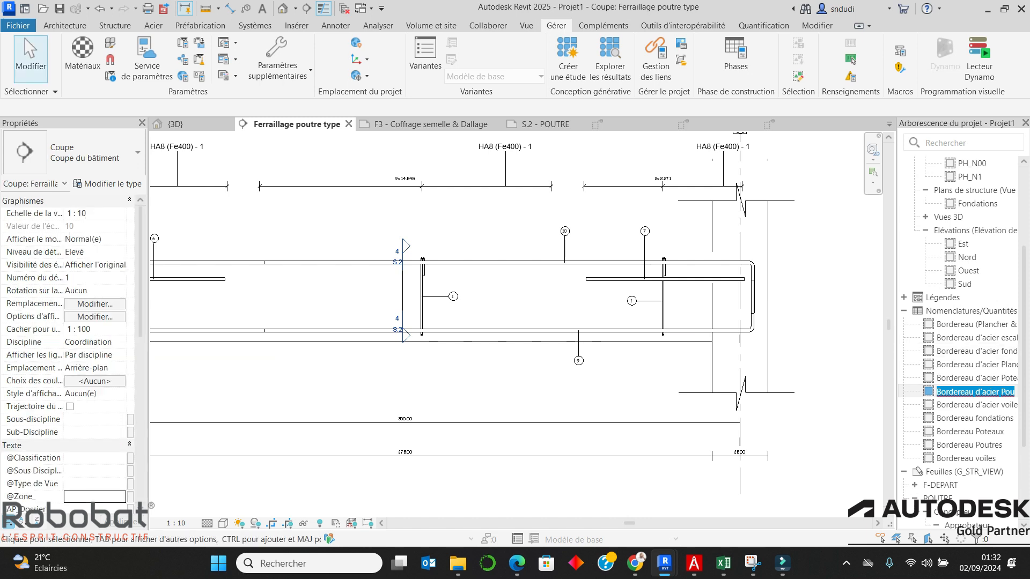
{"action": "left_click", "coordinate": [968, 391]}
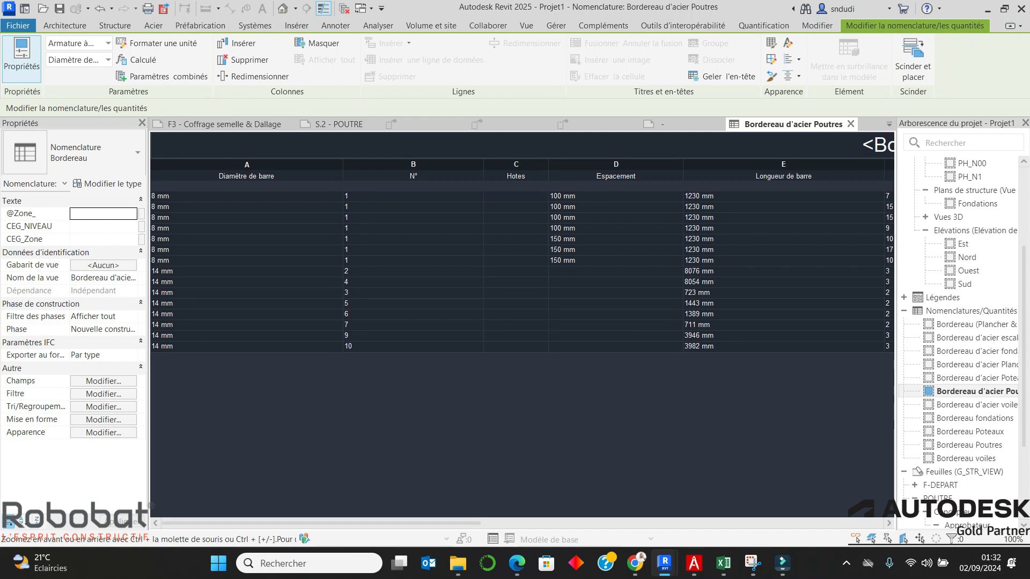
Step: Review the schedule's Numéro d'armature field and browse the available fields for NUM ARMATURE, leaving the field selection as is
{"action": "left_click", "coordinate": [103, 380]}
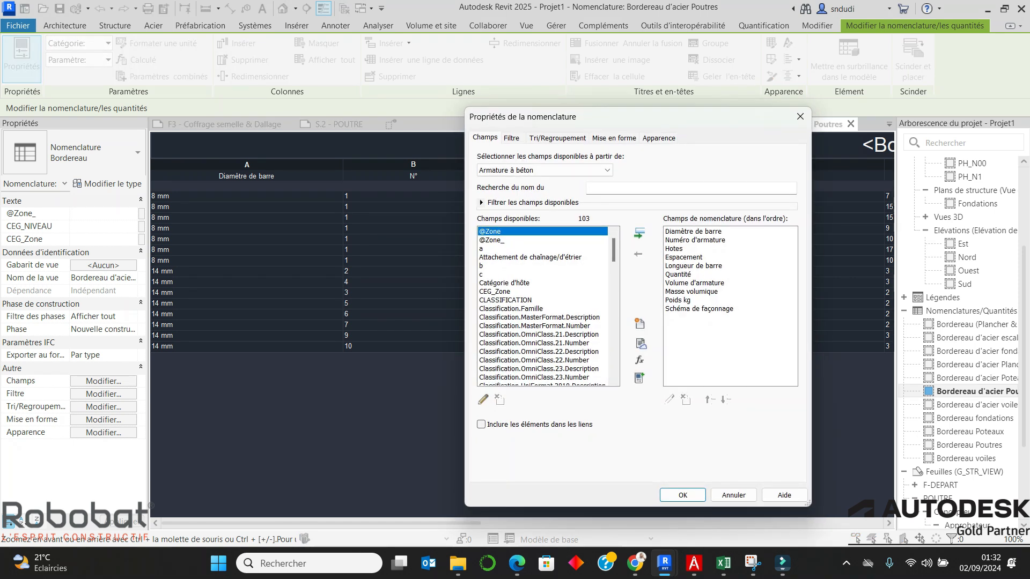
{"action": "left_click", "coordinate": [695, 240]}
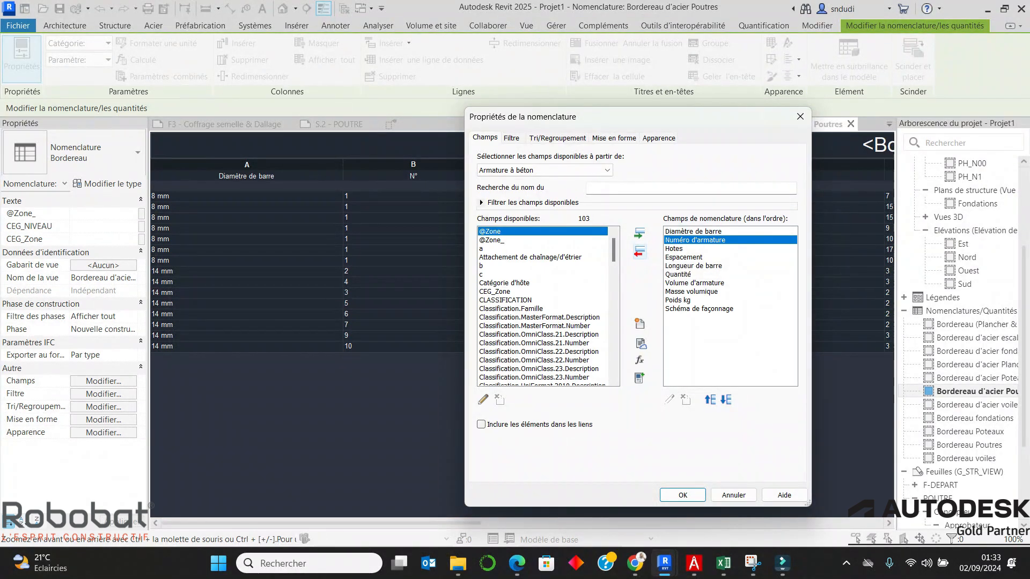
{"action": "scroll", "coordinate": [545, 306], "scroll_direction": "down", "scroll_amount": 20}
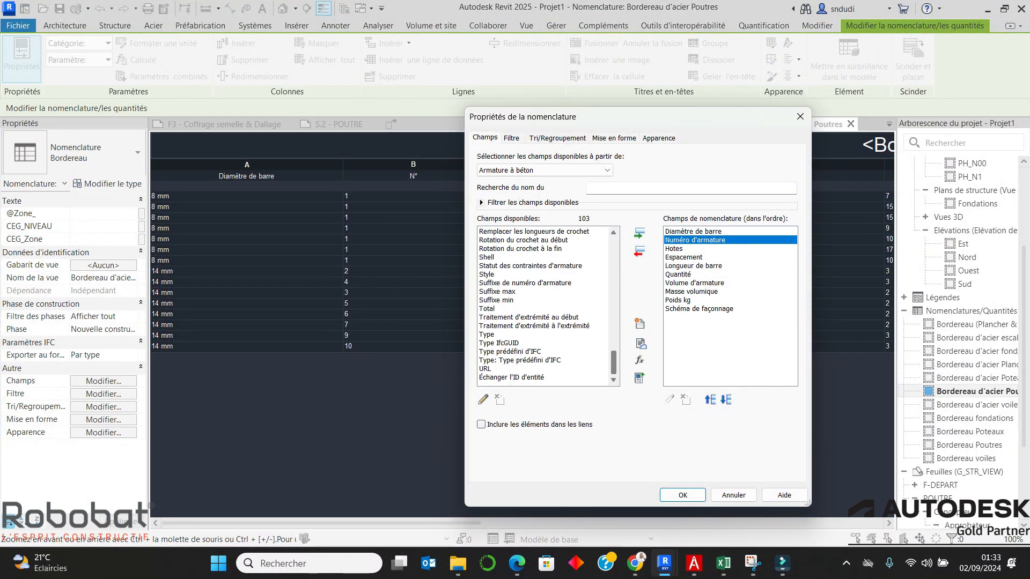
{"action": "scroll", "coordinate": [544, 306], "scroll_direction": "up", "scroll_amount": 17}
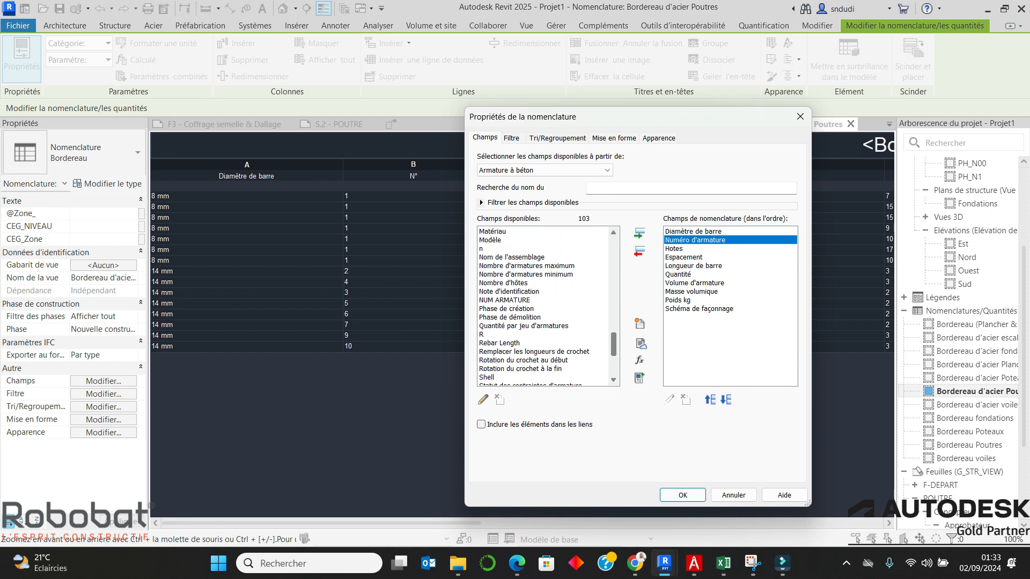
{"action": "left_click_drag", "start_coordinate": [614, 318], "coordinate": [613, 249]}
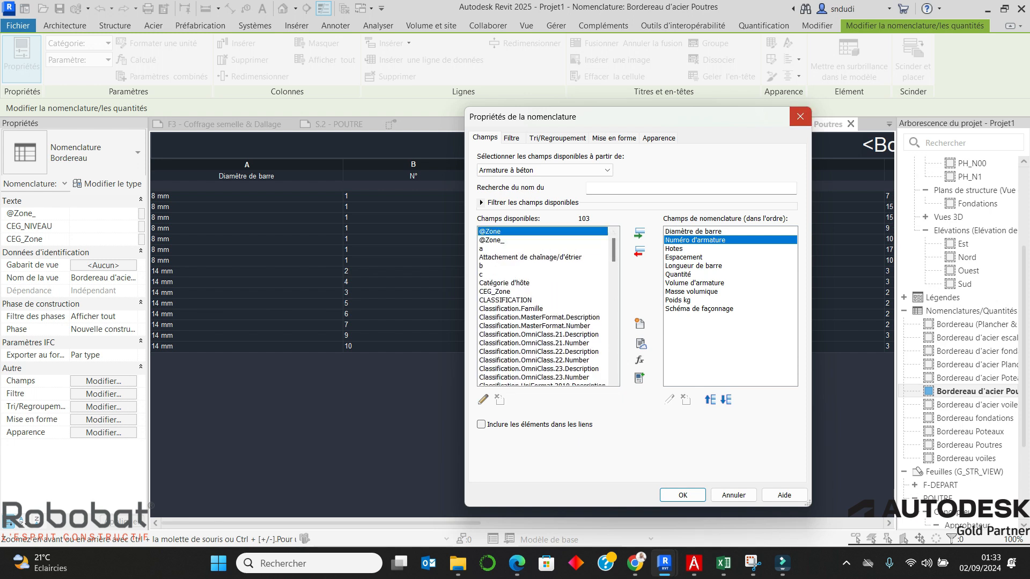
{"action": "left_click", "coordinate": [799, 116]}
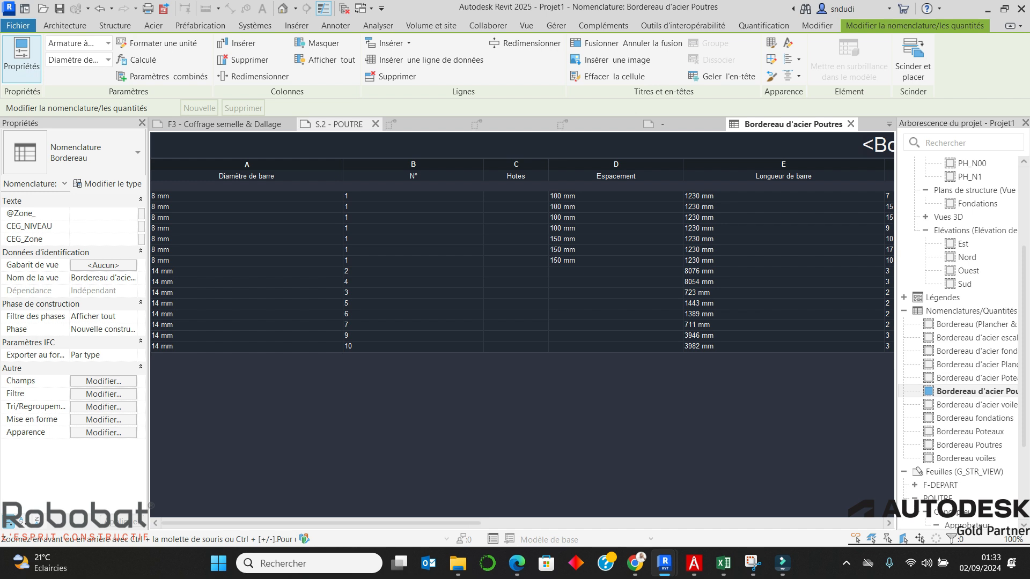
Step: Open sheet S.2 - POUTRE and compare the beam's rebar tags with the N° column of Bordereau d'acier Poutres
{"action": "left_click", "coordinate": [339, 124]}
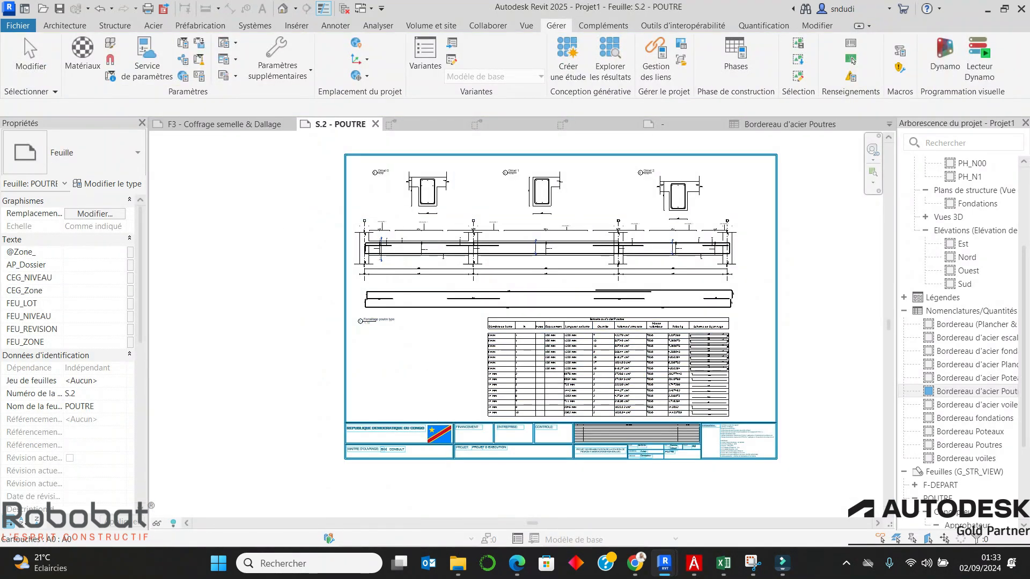
{"action": "scroll", "coordinate": [639, 424], "scroll_direction": "up", "scroll_amount": 4}
{"action": "scroll", "coordinate": [354, 430], "scroll_direction": "down", "scroll_amount": 3}
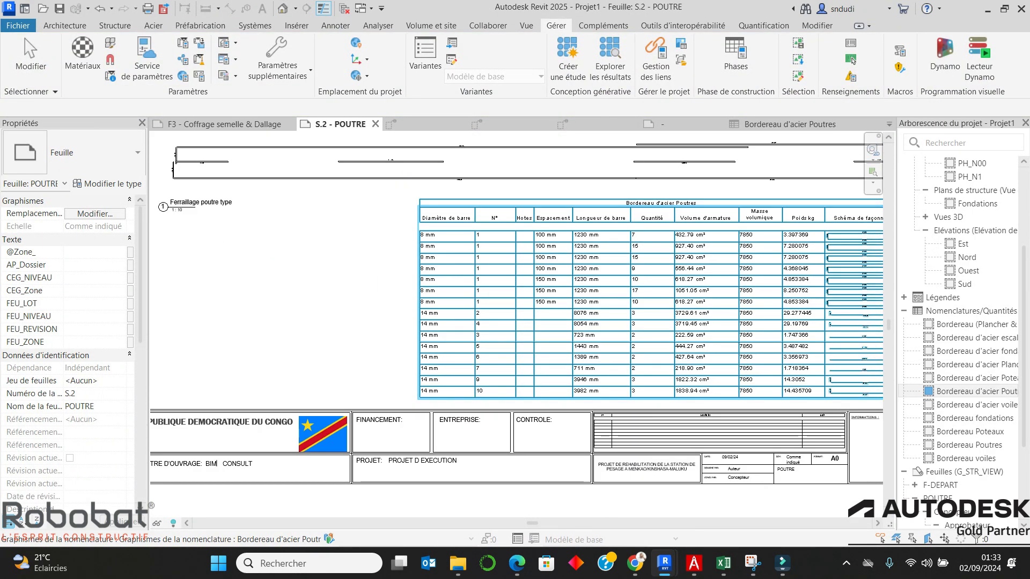
{"action": "scroll", "coordinate": [351, 230], "scroll_direction": "up", "scroll_amount": 4}
{"action": "scroll", "coordinate": [350, 229], "scroll_direction": "up", "scroll_amount": 4}
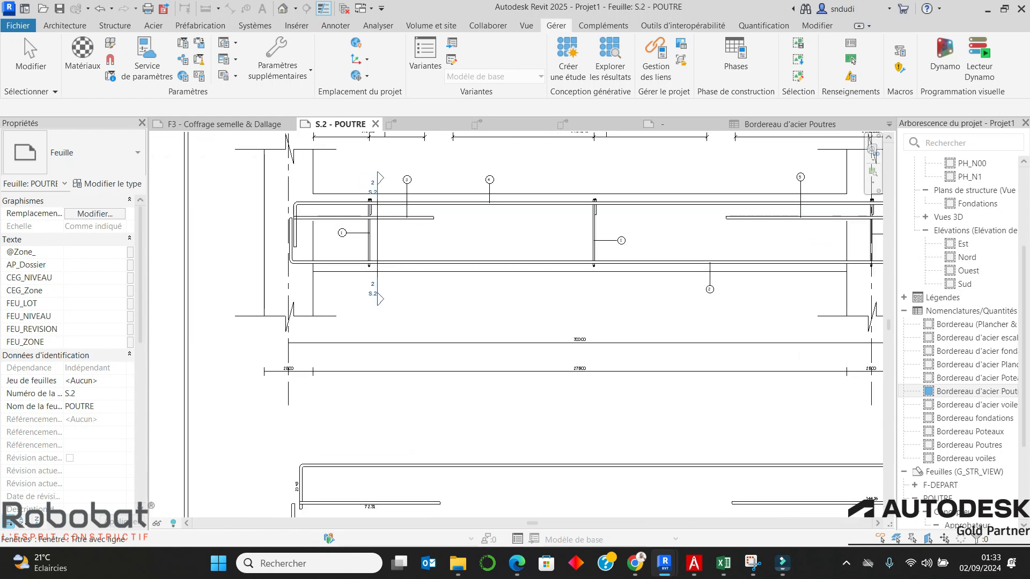
{"action": "scroll", "coordinate": [311, 209], "scroll_direction": "down", "scroll_amount": 4}
{"action": "scroll", "coordinate": [609, 241], "scroll_direction": "up", "scroll_amount": 2}
{"action": "scroll", "coordinate": [418, 247], "scroll_direction": "down", "scroll_amount": 3}
{"action": "scroll", "coordinate": [778, 241], "scroll_direction": "up", "scroll_amount": 2}
{"action": "scroll", "coordinate": [510, 243], "scroll_direction": "down", "scroll_amount": 2}
{"action": "scroll", "coordinate": [730, 252], "scroll_direction": "up", "scroll_amount": 2}
{"action": "scroll", "coordinate": [558, 201], "scroll_direction": "down", "scroll_amount": 4}
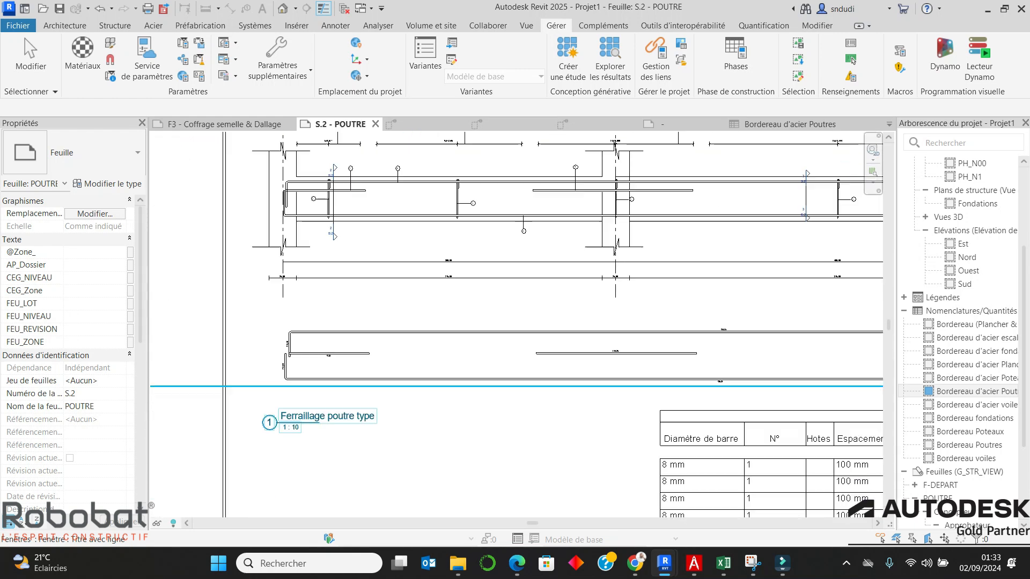
{"action": "scroll", "coordinate": [794, 197], "scroll_direction": "up", "scroll_amount": 2}
{"action": "scroll", "coordinate": [627, 174], "scroll_direction": "down", "scroll_amount": 3}
{"action": "scroll", "coordinate": [653, 172], "scroll_direction": "down", "scroll_amount": 3}
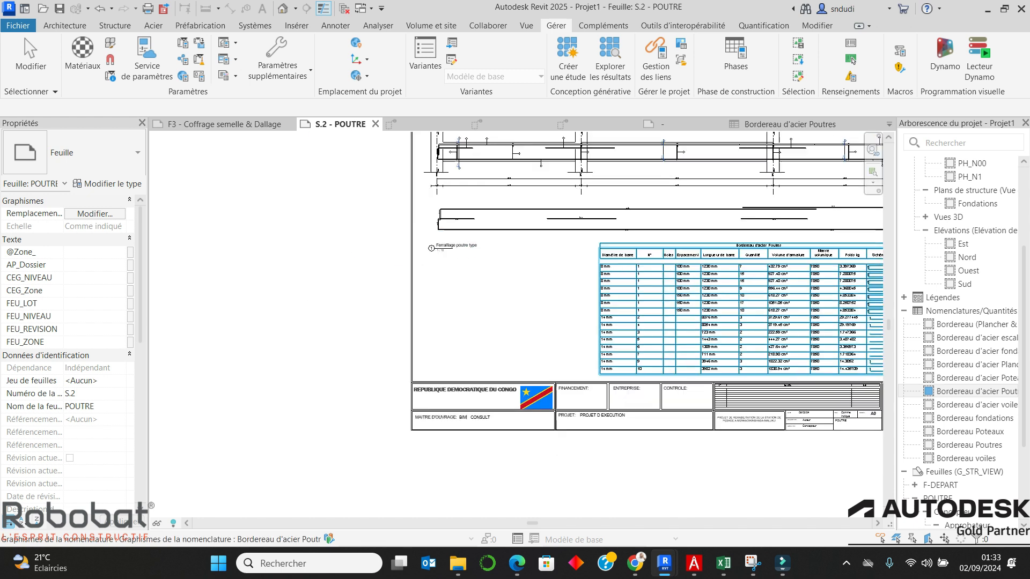
{"action": "scroll", "coordinate": [654, 284], "scroll_direction": "up", "scroll_amount": 5}
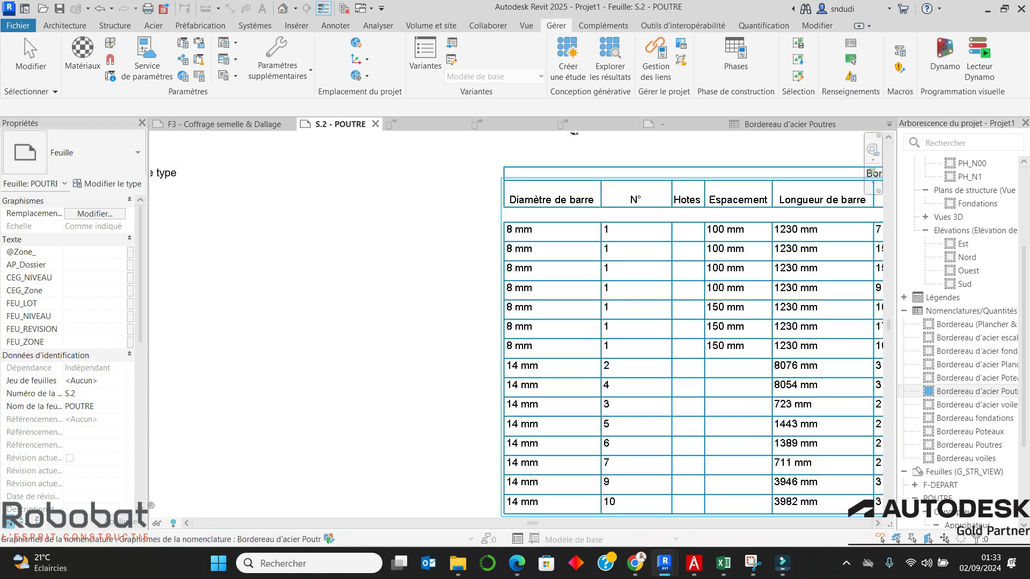
{"action": "scroll", "coordinate": [496, 239], "scroll_direction": "down", "scroll_amount": 3}
{"action": "scroll", "coordinate": [647, 238], "scroll_direction": "up", "scroll_amount": 2}
{"action": "scroll", "coordinate": [492, 265], "scroll_direction": "down", "scroll_amount": 2}
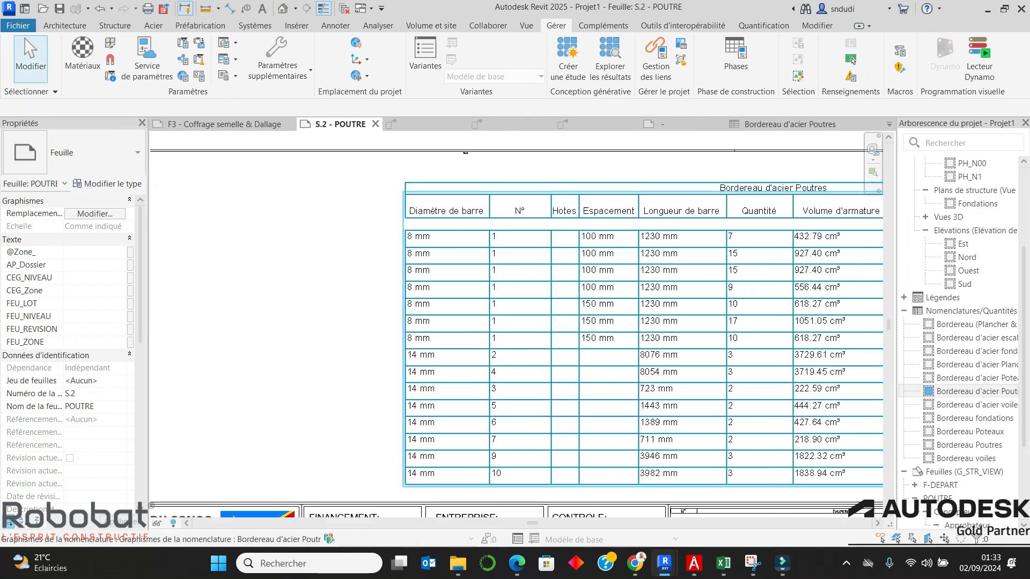
{"action": "scroll", "coordinate": [626, 253], "scroll_direction": "up", "scroll_amount": 2}
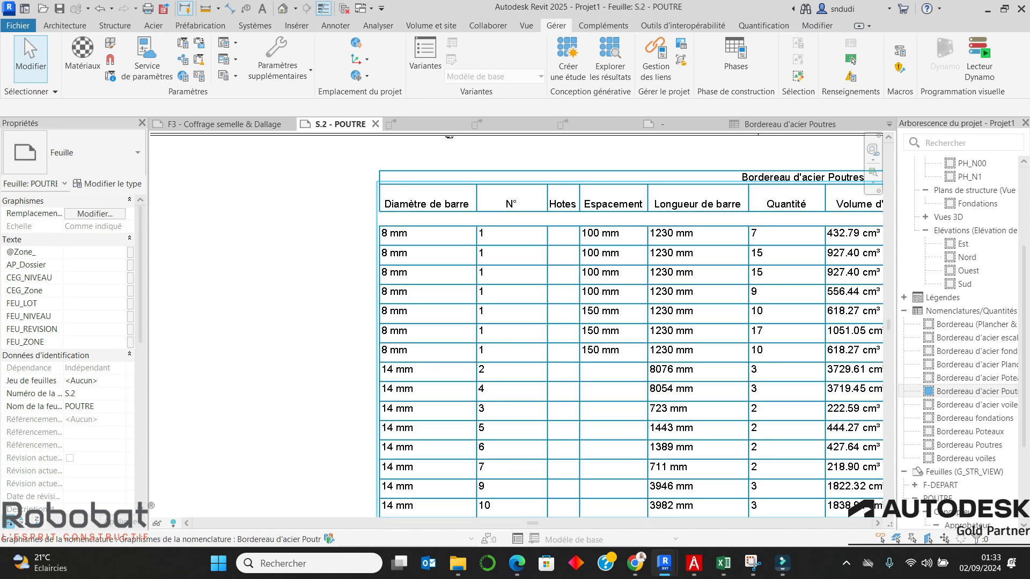
Step: Examine the tagged beam elevation on the sheet once more and review the complete sheet layout
{"action": "scroll", "coordinate": [554, 298], "scroll_direction": "down", "scroll_amount": 5}
{"action": "scroll", "coordinate": [440, 156], "scroll_direction": "up", "scroll_amount": 5}
{"action": "scroll", "coordinate": [336, 147], "scroll_direction": "up", "scroll_amount": 5}
{"action": "scroll", "coordinate": [344, 216], "scroll_direction": "down", "scroll_amount": 2}
{"action": "scroll", "coordinate": [695, 204], "scroll_direction": "up", "scroll_amount": 1}
{"action": "scroll", "coordinate": [536, 250], "scroll_direction": "down", "scroll_amount": 2}
{"action": "scroll", "coordinate": [495, 233], "scroll_direction": "down", "scroll_amount": 3}
{"action": "scroll", "coordinate": [762, 240], "scroll_direction": "up", "scroll_amount": 4}
{"action": "scroll", "coordinate": [457, 253], "scroll_direction": "down", "scroll_amount": 2}
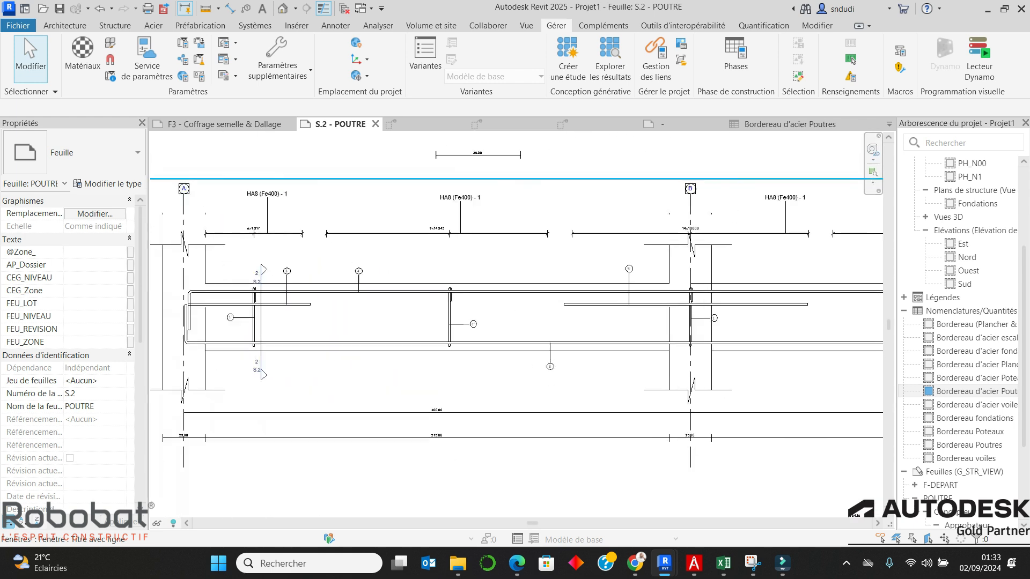
{"action": "scroll", "coordinate": [515, 269], "scroll_direction": "down", "scroll_amount": 5}
{"action": "scroll", "coordinate": [542, 314], "scroll_direction": "down", "scroll_amount": 4}
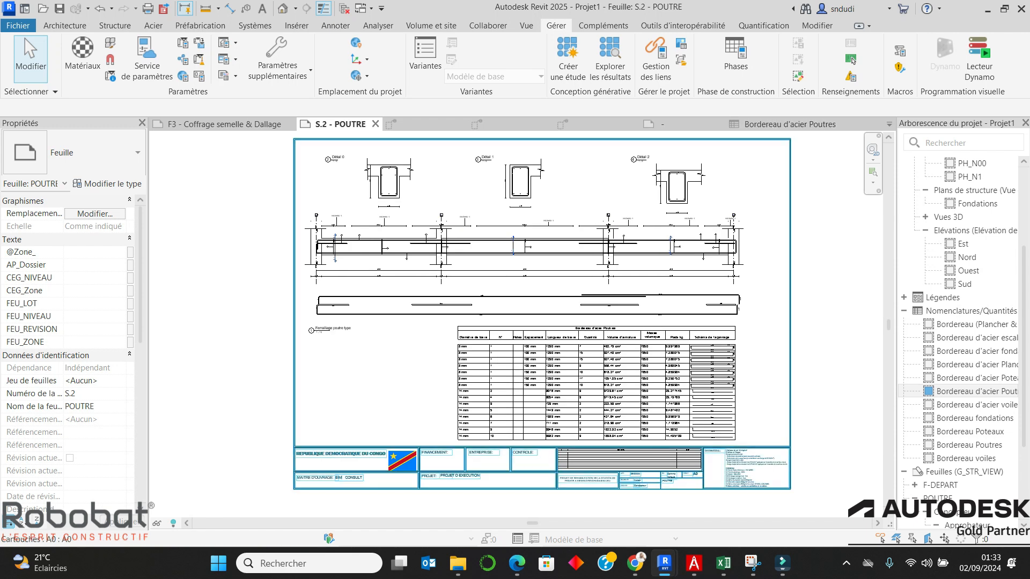
{"action": "scroll", "coordinate": [518, 492], "scroll_direction": "down", "scroll_amount": 2}
{"action": "scroll", "coordinate": [518, 493], "scroll_direction": "up", "scroll_amount": 3}
{"action": "scroll", "coordinate": [518, 492], "scroll_direction": "down", "scroll_amount": 2}
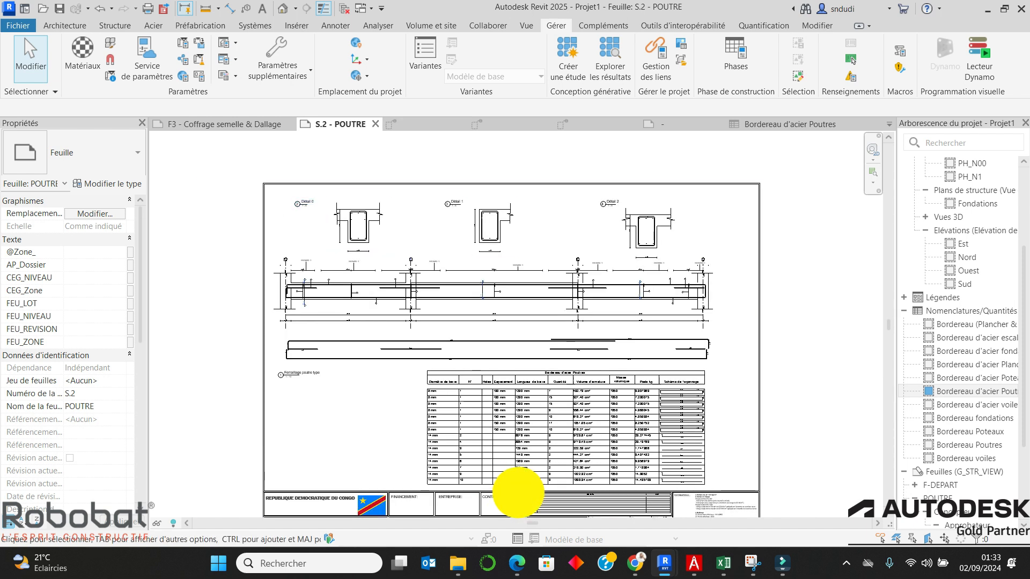
Step: Return to the Ferraillage poutre type section through the open views and review its tagged reinforcement
{"action": "key", "text": "ctrl+Tab"}
{"action": "key", "text": "ctrl+Tab"}
{"action": "key", "text": "ctrl+Tab"}
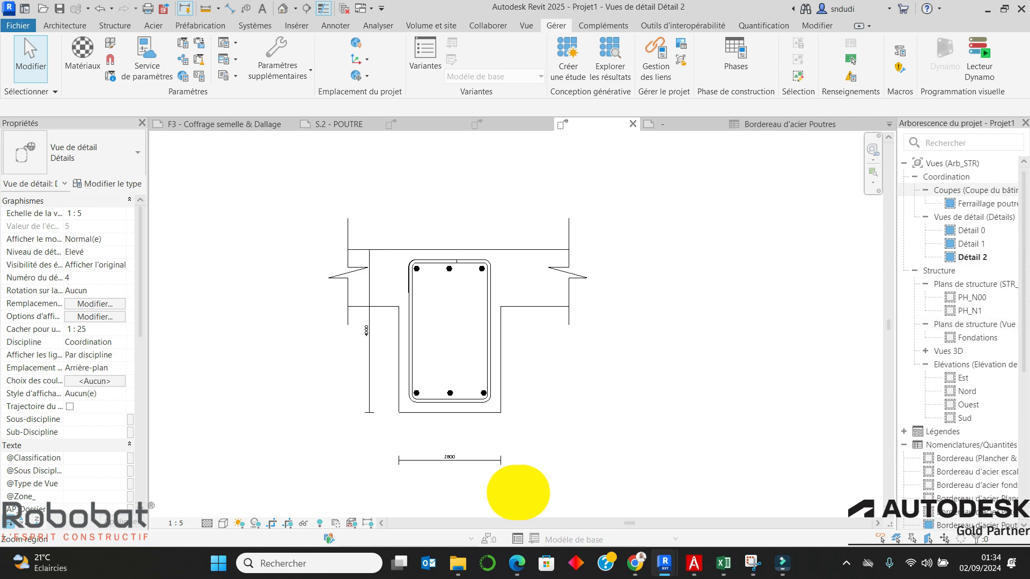
{"action": "double_click", "coordinate": [985, 204]}
{"action": "scroll", "coordinate": [782, 243], "scroll_direction": "down", "scroll_amount": 3}
{"action": "scroll", "coordinate": [573, 289], "scroll_direction": "down", "scroll_amount": 3}
{"action": "scroll", "coordinate": [711, 295], "scroll_direction": "down", "scroll_amount": 2}
{"action": "scroll", "coordinate": [210, 271], "scroll_direction": "up", "scroll_amount": 3}
{"action": "scroll", "coordinate": [264, 232], "scroll_direction": "up", "scroll_amount": 2}
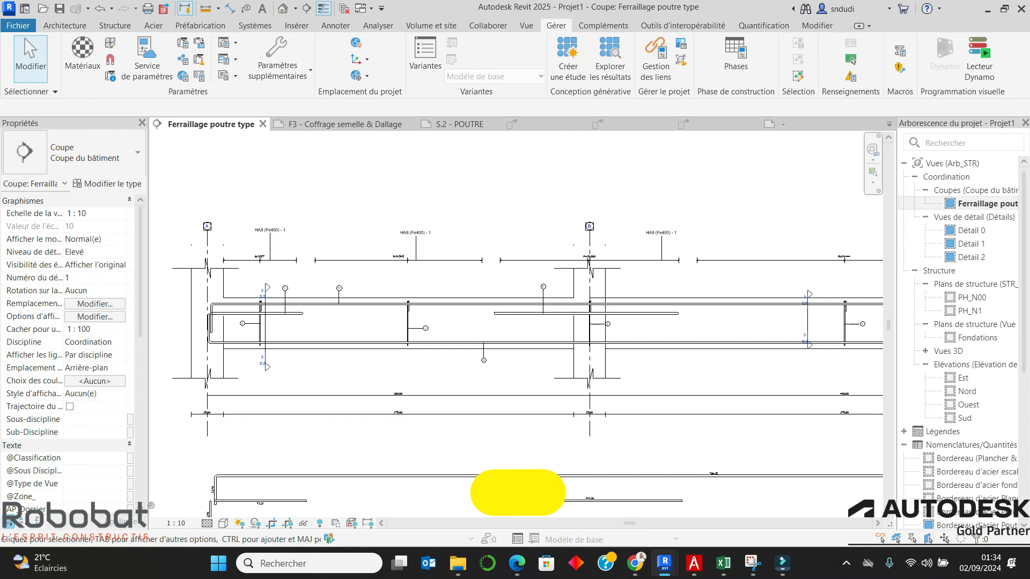
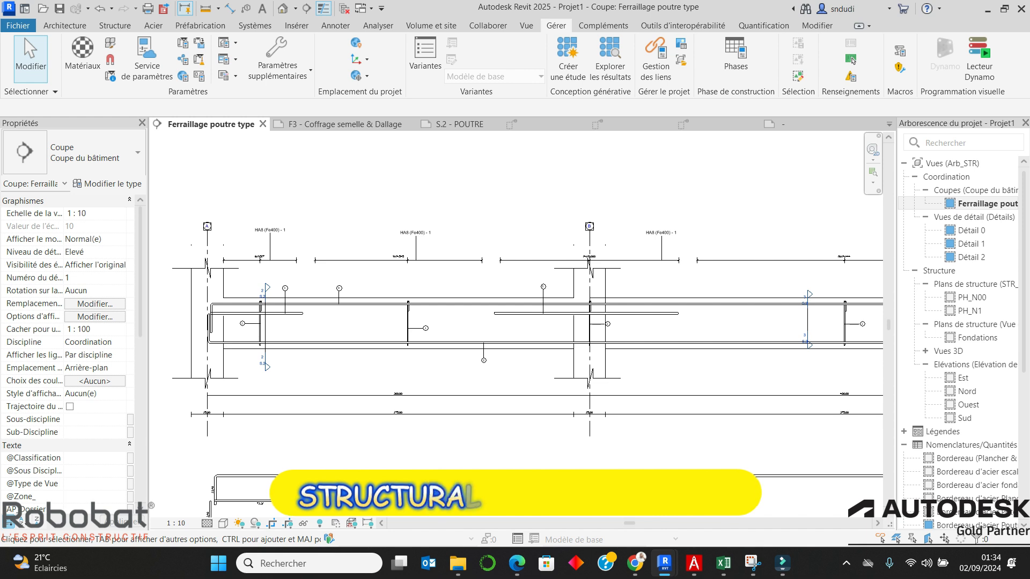
Step: Start printing sheet S.2 - POUTRE with PDF Architect 9 as the printer
{"action": "left_click", "coordinate": [458, 124]}
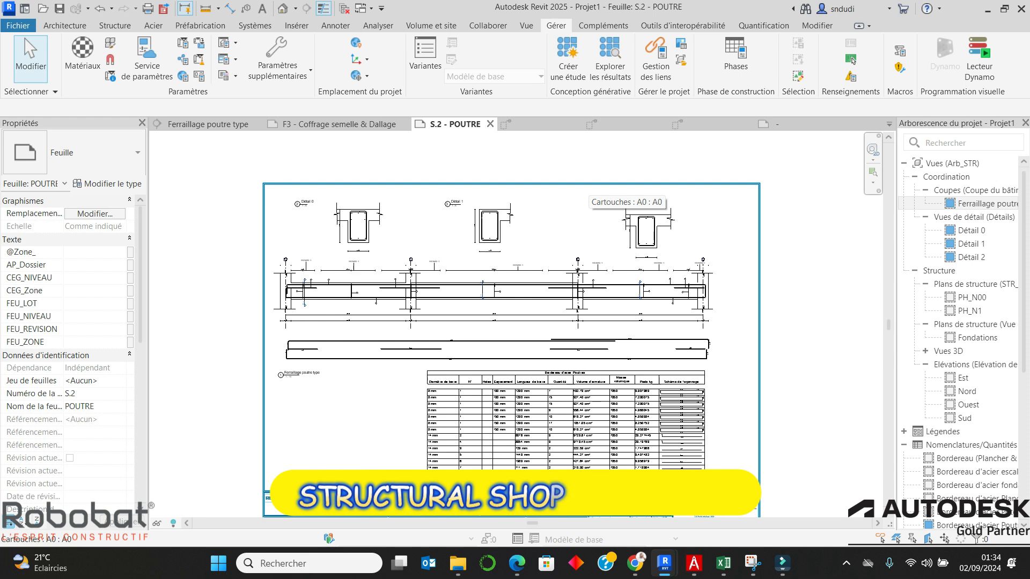
{"action": "key", "text": "ctrl+p"}
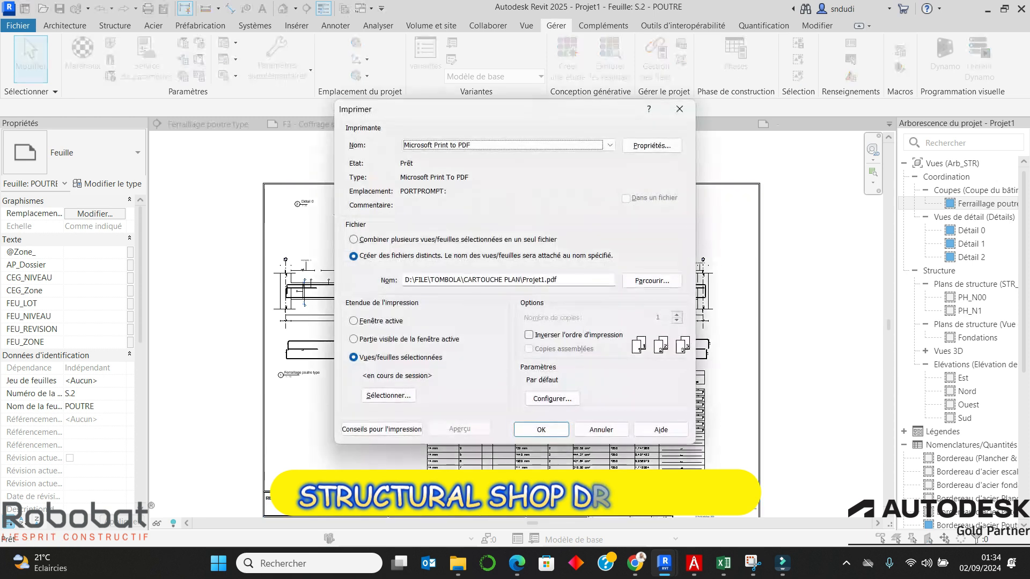
{"action": "left_click", "coordinate": [509, 146]}
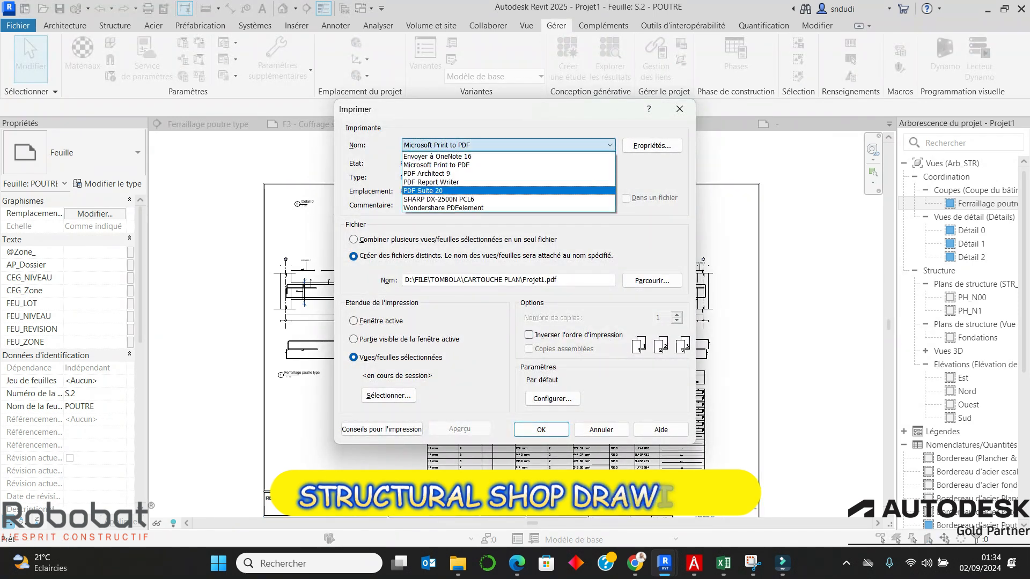
{"action": "left_click", "coordinate": [508, 174]}
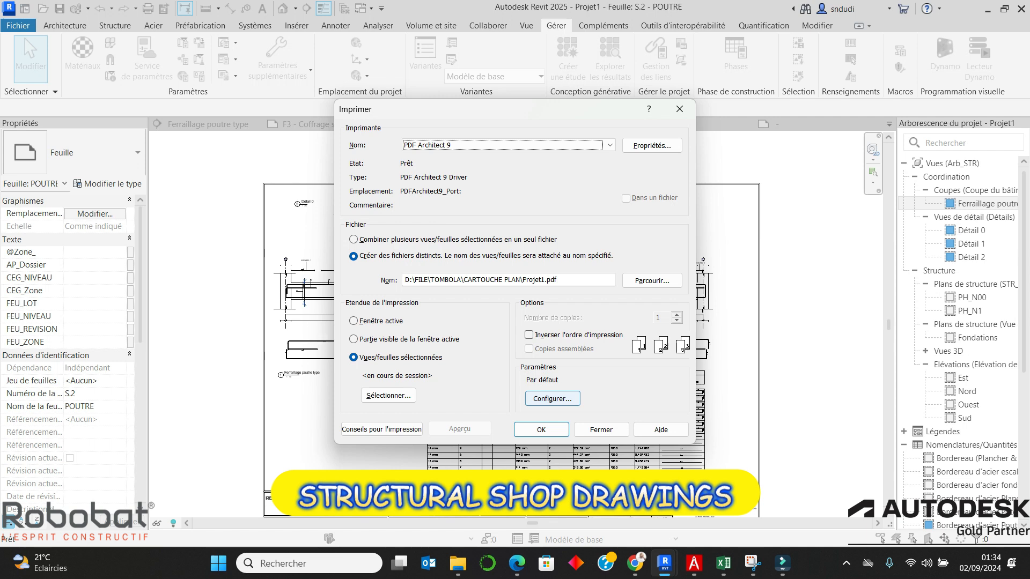
Step: Set the paper size to A0 in the print setup for PDF Architect 9
{"action": "left_click", "coordinate": [552, 399]}
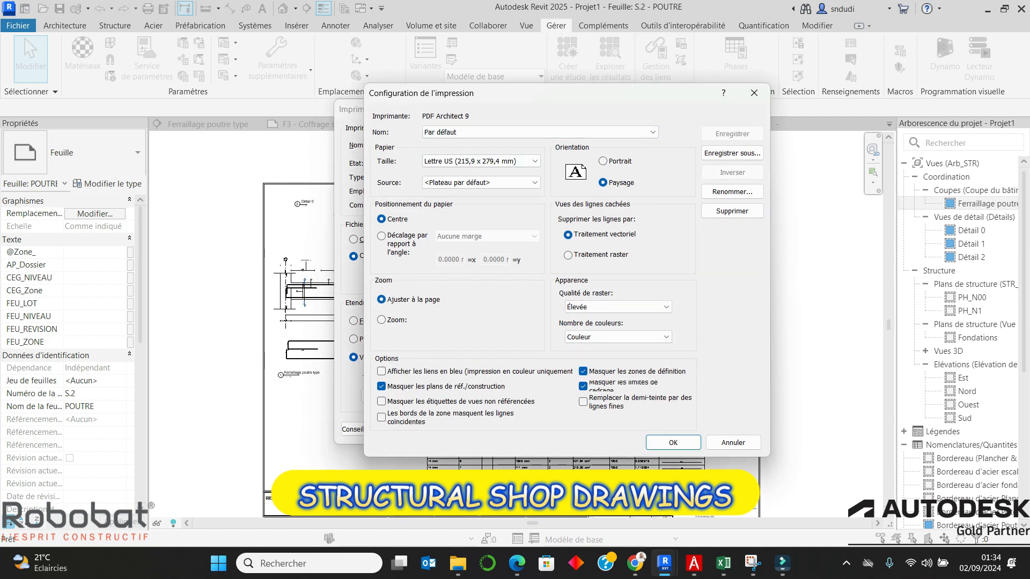
{"action": "left_click", "coordinate": [482, 161]}
{"action": "scroll", "coordinate": [483, 295], "scroll_direction": "down", "scroll_amount": 15}
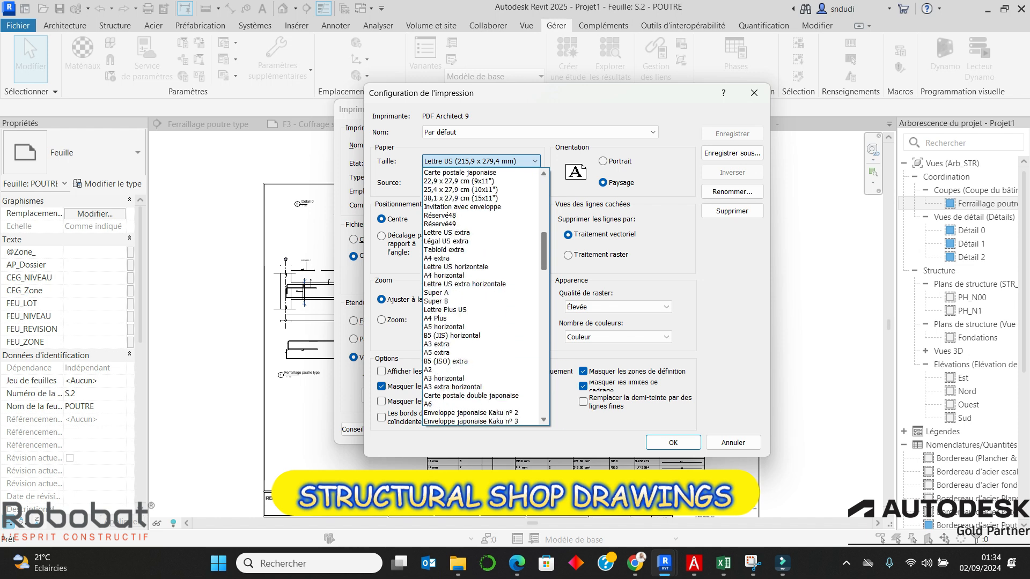
{"action": "scroll", "coordinate": [483, 295], "scroll_direction": "down", "scroll_amount": 6}
{"action": "scroll", "coordinate": [482, 295], "scroll_direction": "down", "scroll_amount": 12}
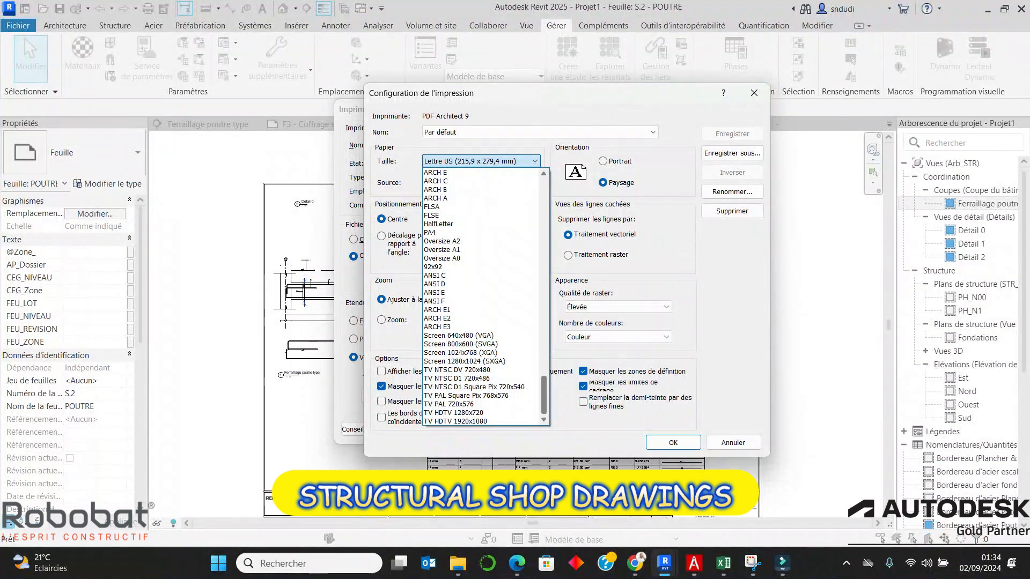
{"action": "scroll", "coordinate": [483, 295], "scroll_direction": "up", "scroll_amount": 4}
{"action": "scroll", "coordinate": [483, 295], "scroll_direction": "up", "scroll_amount": 5}
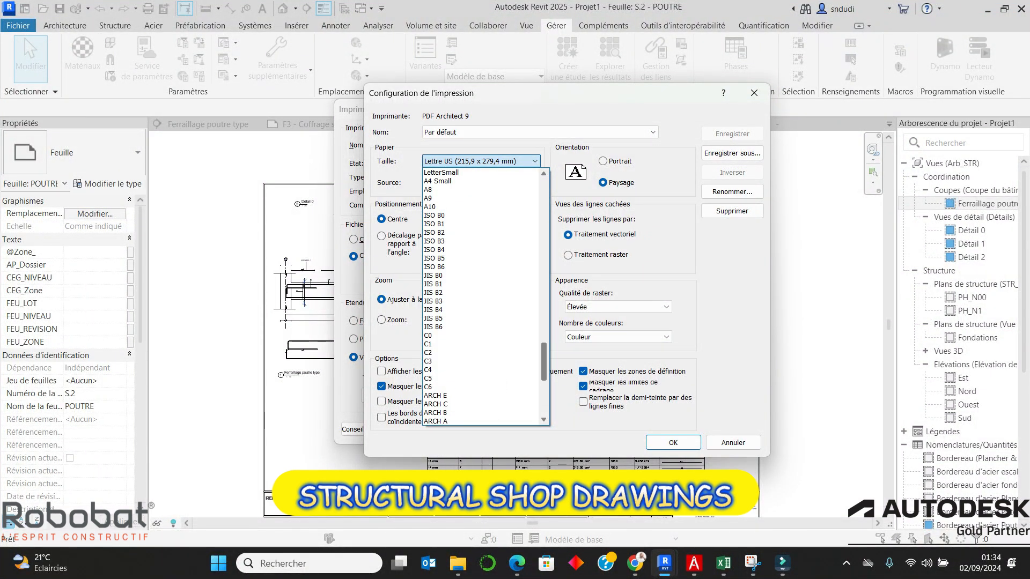
{"action": "scroll", "coordinate": [483, 268], "scroll_direction": "up", "scroll_amount": 4}
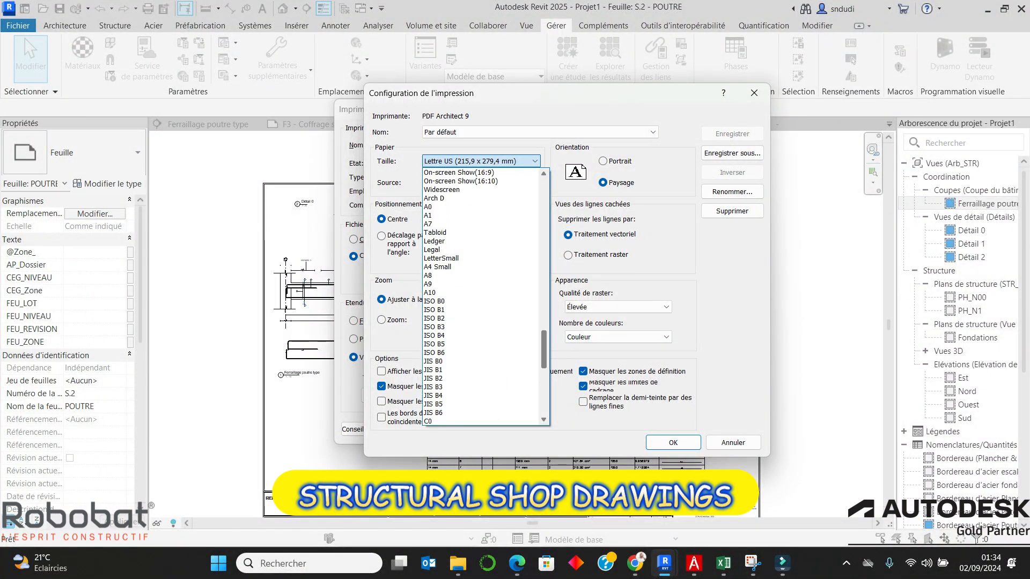
{"action": "left_click", "coordinate": [429, 250]}
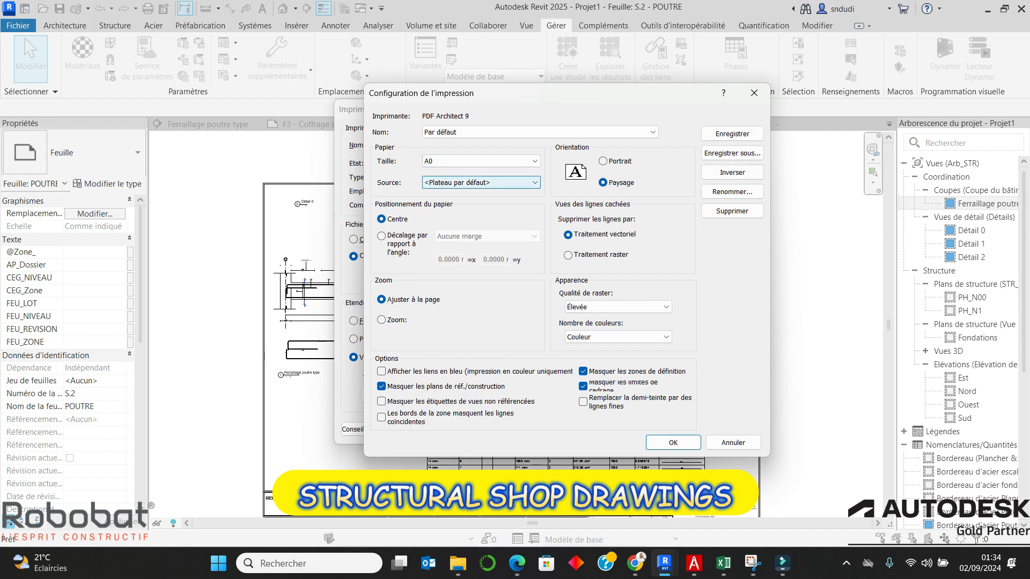
Step: Try a user-defined paper offset of 0 in x and y, and return the paper placement to Centre
{"action": "left_click", "coordinate": [381, 236]}
{"action": "left_click", "coordinate": [534, 236]}
{"action": "left_click", "coordinate": [472, 266]}
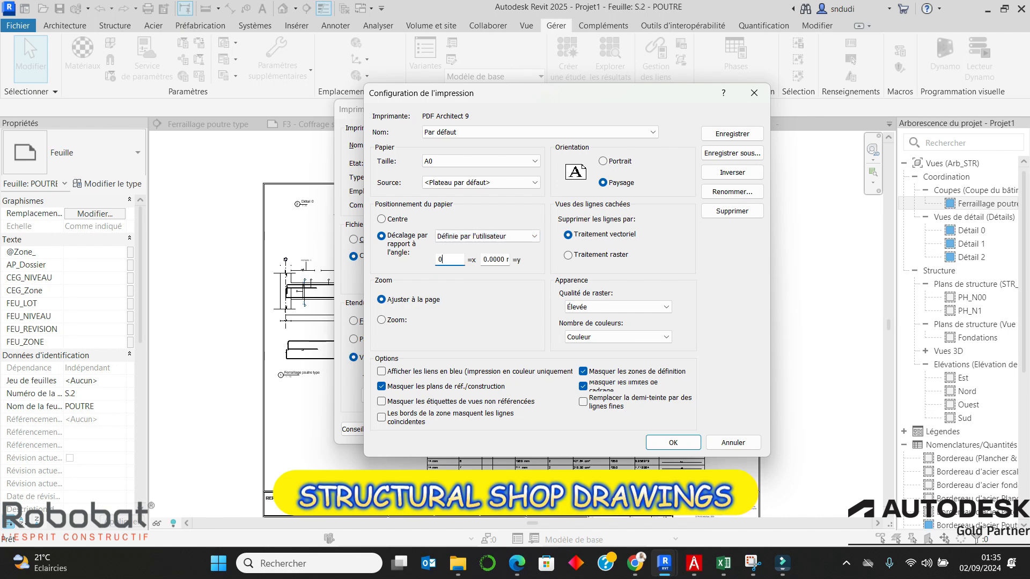
{"action": "left_click_drag", "start_coordinate": [507, 260], "coordinate": [516, 260]}
{"action": "type", "text": "0"}
{"action": "left_click", "coordinate": [381, 218]}
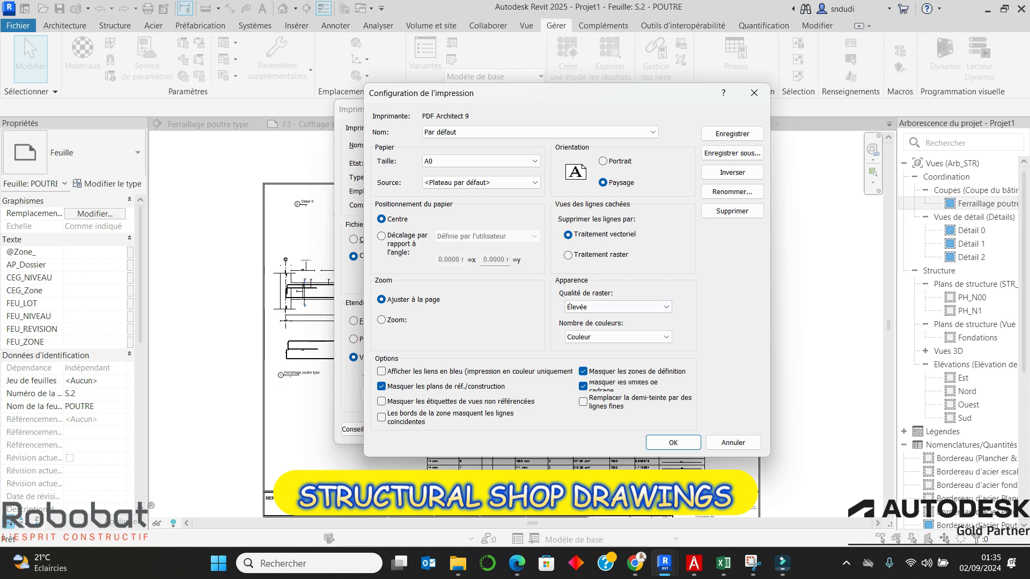
Step: Set the raster quality to Présentation and save the print setup under the name DF
{"action": "left_click", "coordinate": [616, 307]}
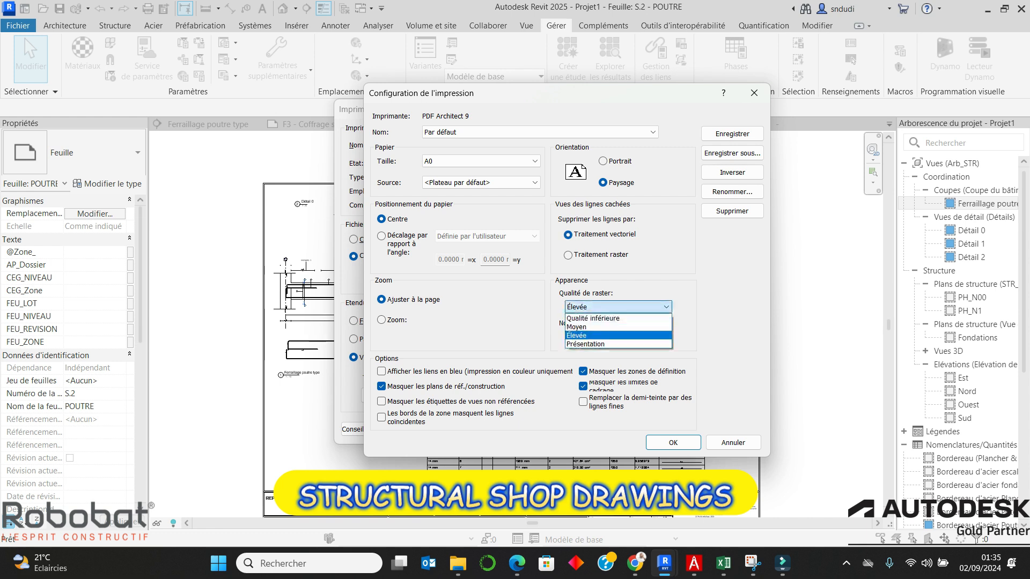
{"action": "left_click", "coordinate": [617, 346]}
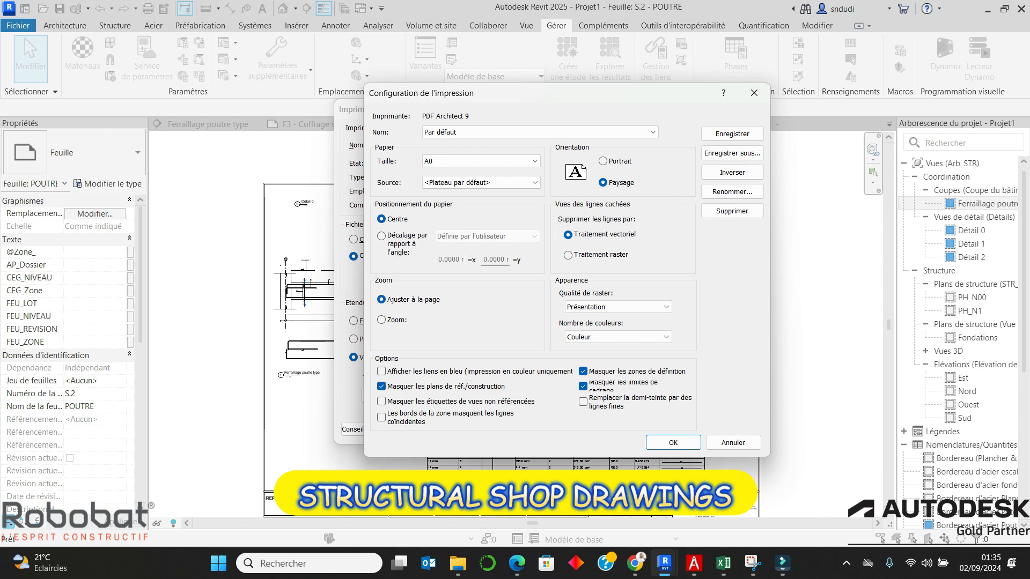
{"action": "left_click", "coordinate": [733, 153]}
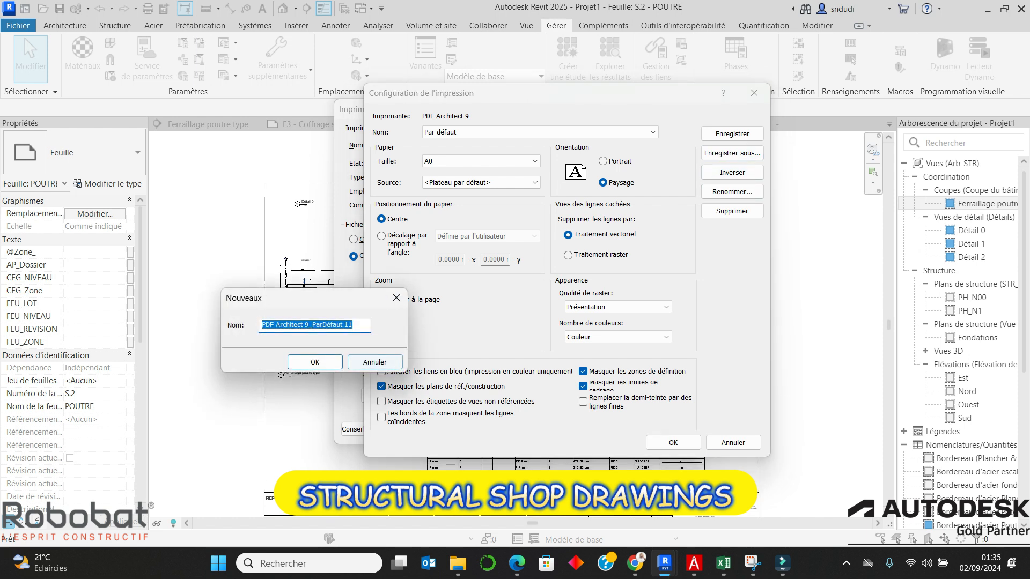
{"action": "type", "text": "DF"}
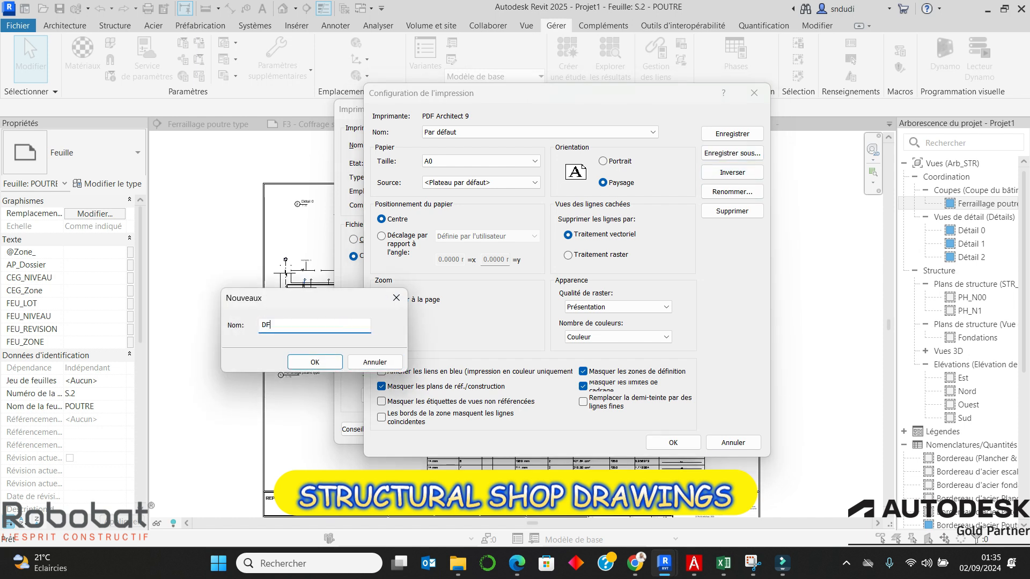
{"action": "key", "text": "Return"}
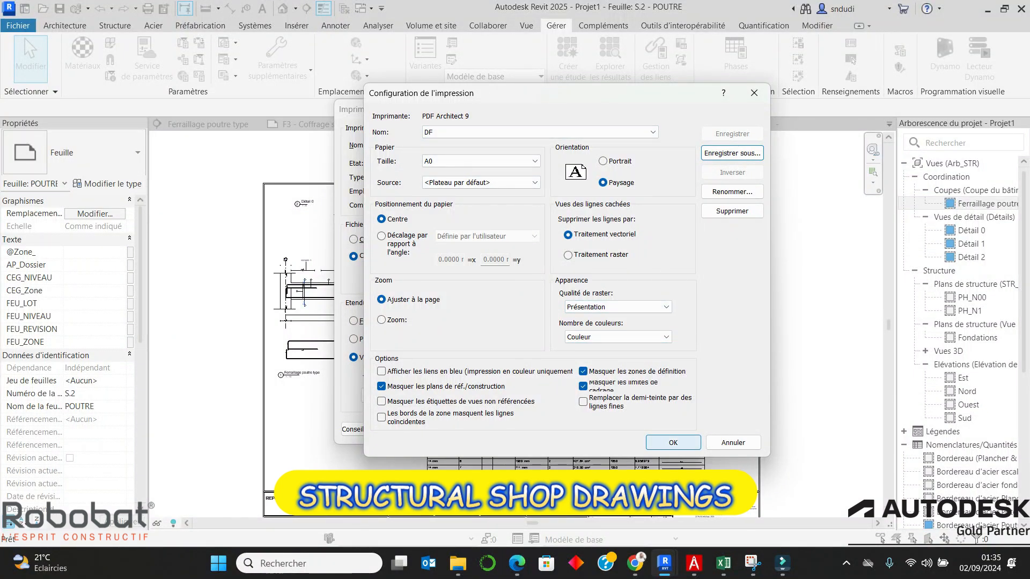
{"action": "left_click", "coordinate": [673, 443]}
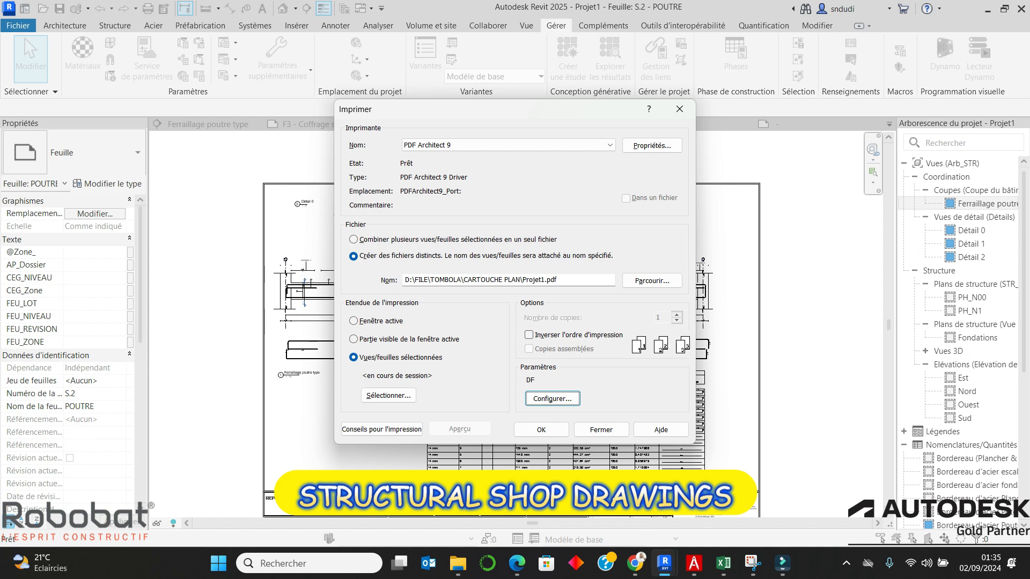
Step: Include Feuille: S.2 - POUTRE in the selected views and sheets to print
{"action": "left_click", "coordinate": [541, 429]}
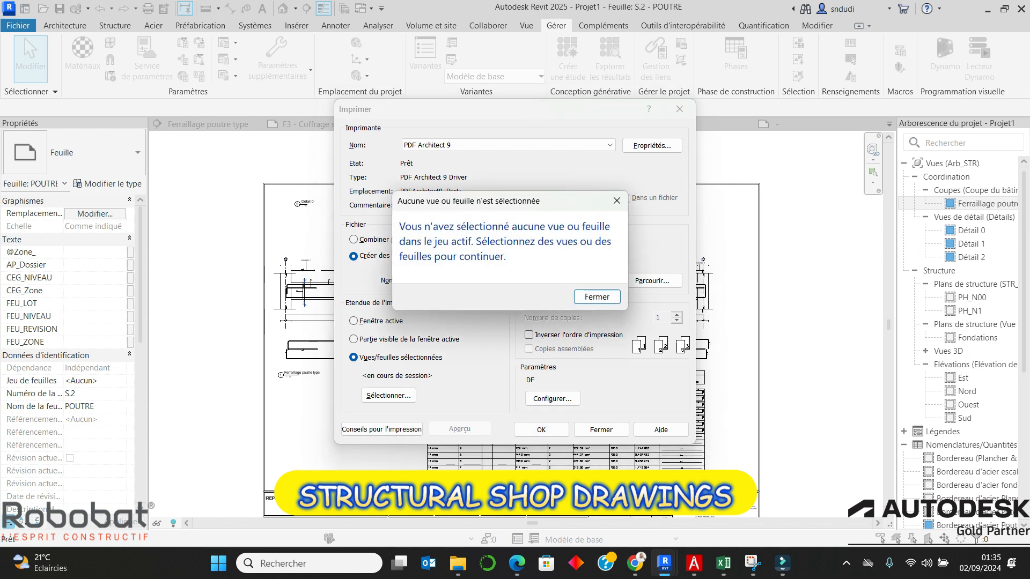
{"action": "key", "text": "Return"}
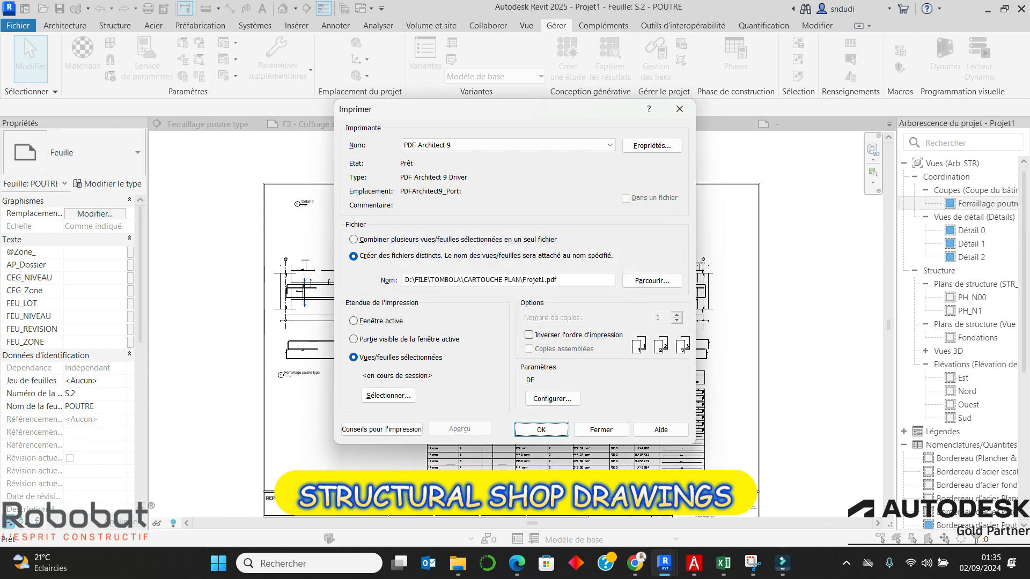
{"action": "left_click", "coordinate": [388, 396]}
{"action": "scroll", "coordinate": [547, 263], "scroll_direction": "down", "scroll_amount": 1}
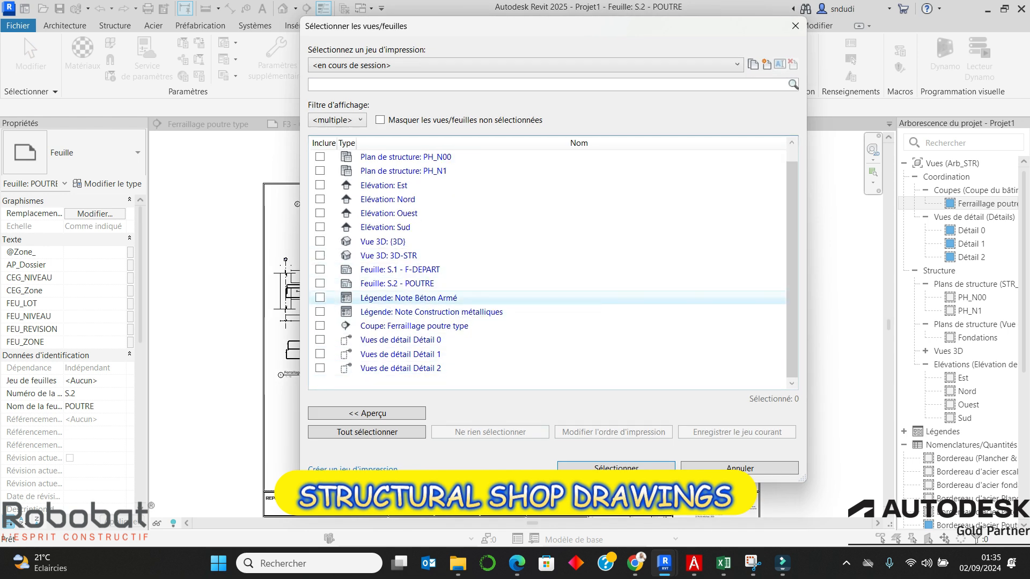
{"action": "left_click", "coordinate": [320, 284]}
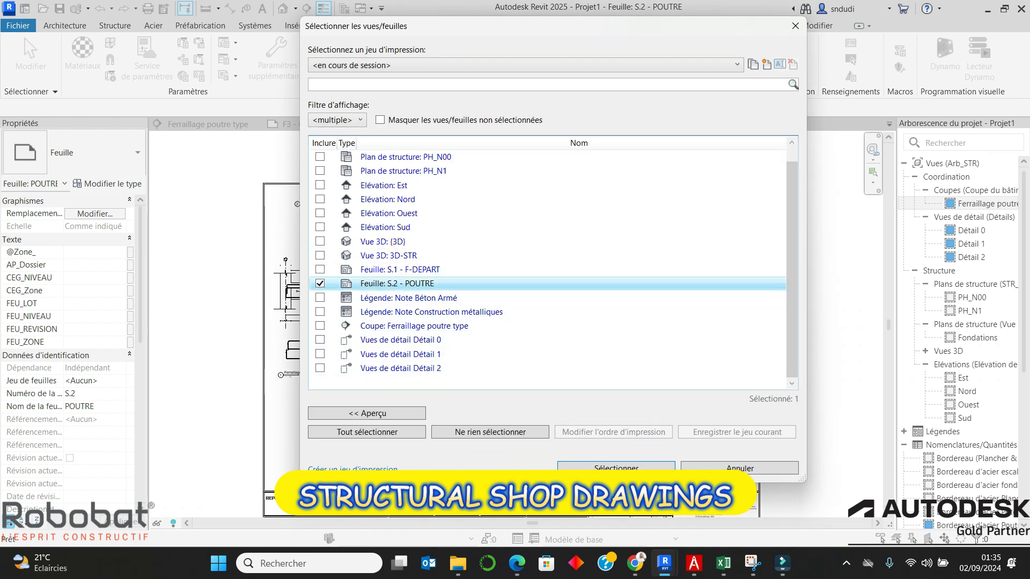
{"action": "left_click", "coordinate": [616, 466]}
Step: Print the selected sheet as a separate file and save the PDF under the proposed file name
{"action": "left_click", "coordinate": [541, 429]}
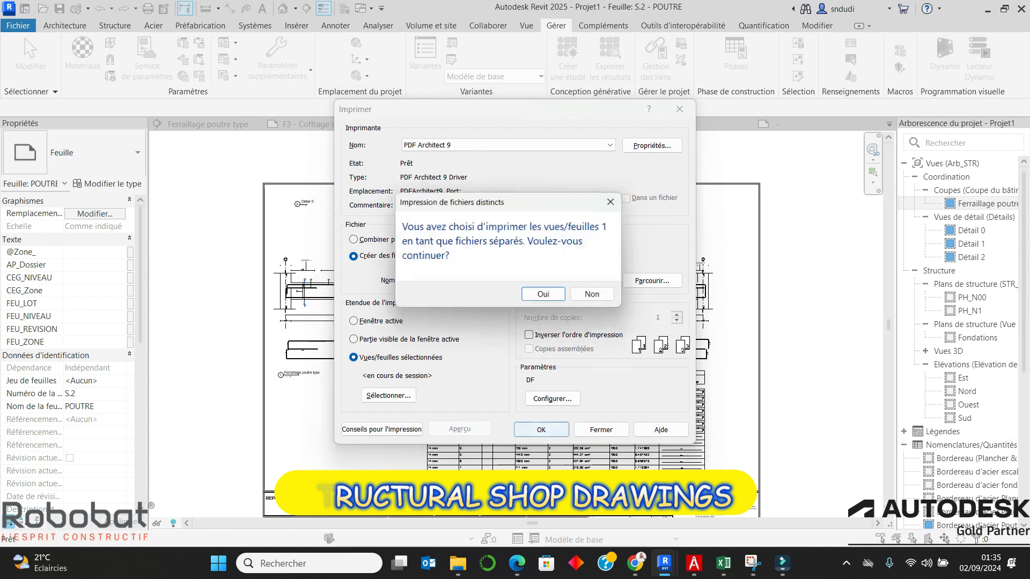
{"action": "left_click", "coordinate": [547, 296]}
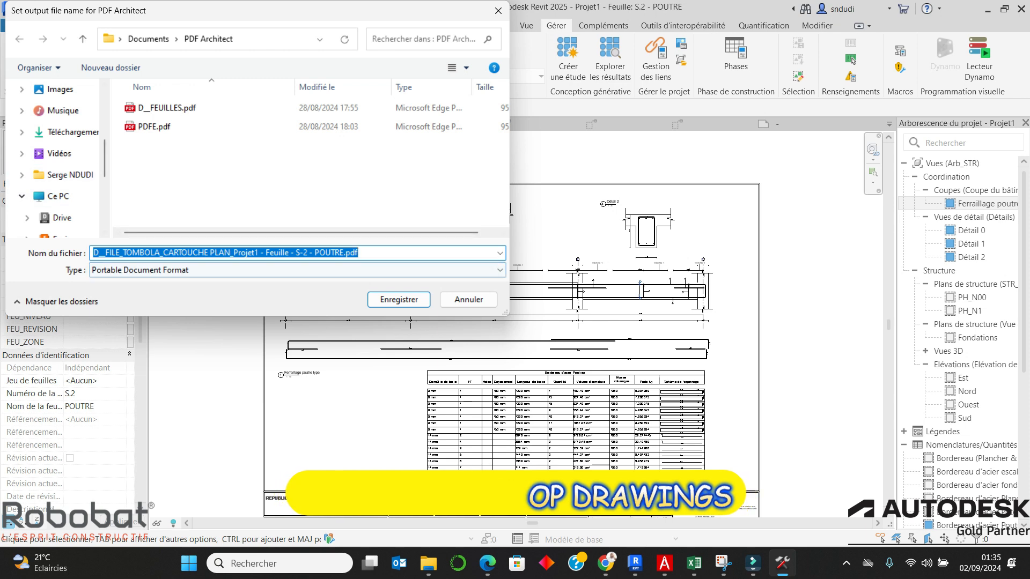
{"action": "key", "text": "Return"}
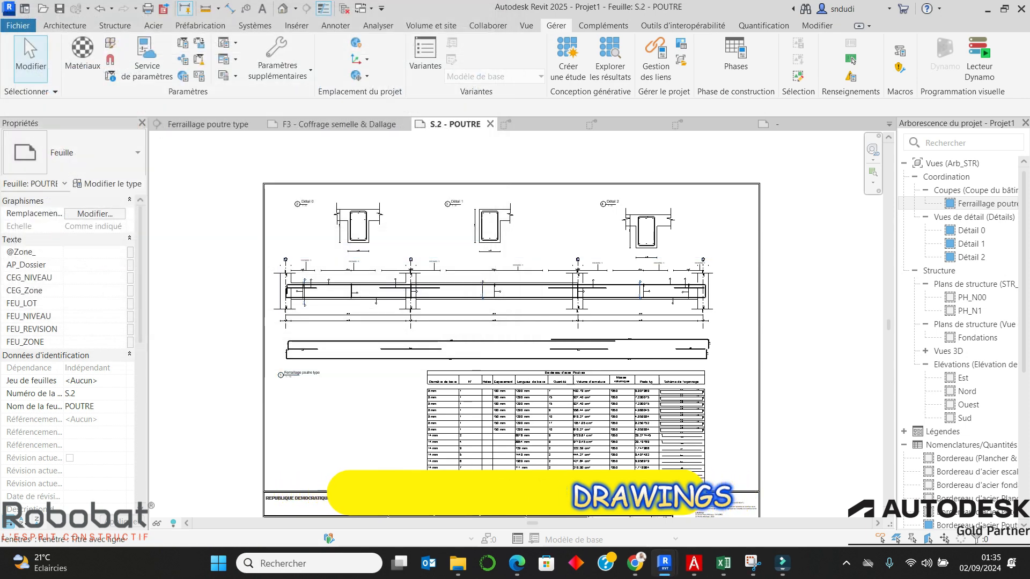
Step: Examine the beam cross-sections from Détail 0 to Détail 2 in the printed PDF in PDF Architect
{"action": "scroll", "coordinate": [515, 337], "scroll_direction": "down", "scroll_amount": 3}
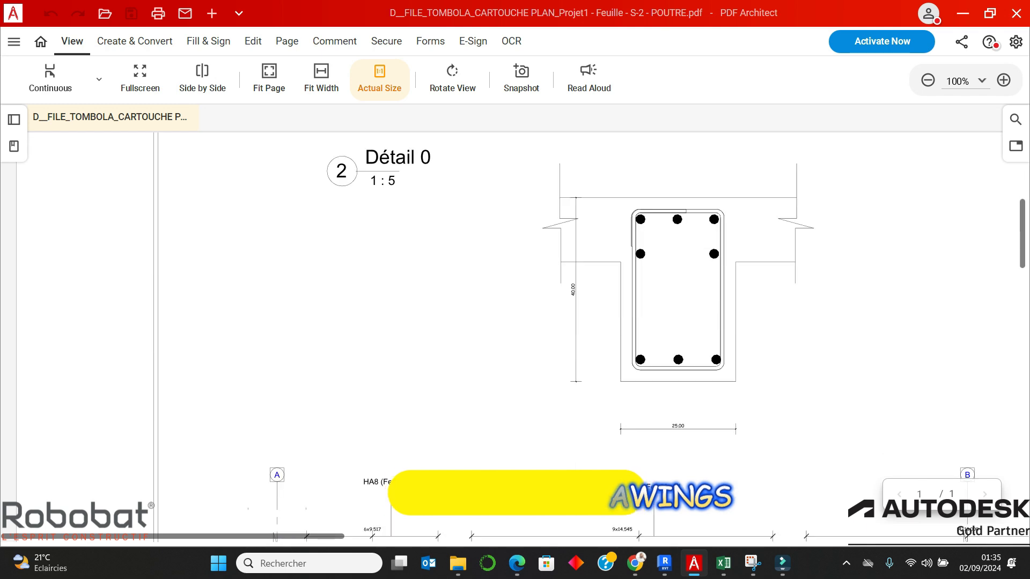
{"action": "scroll", "coordinate": [515, 337], "scroll_direction": "right", "scroll_amount": 3}
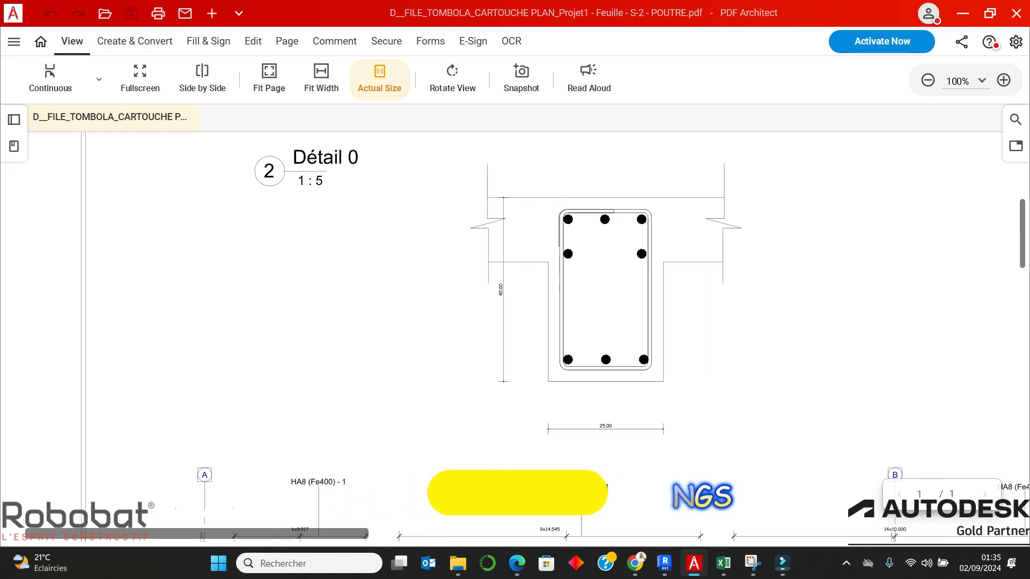
{"action": "scroll", "coordinate": [515, 337], "scroll_direction": "down", "scroll_amount": 4}
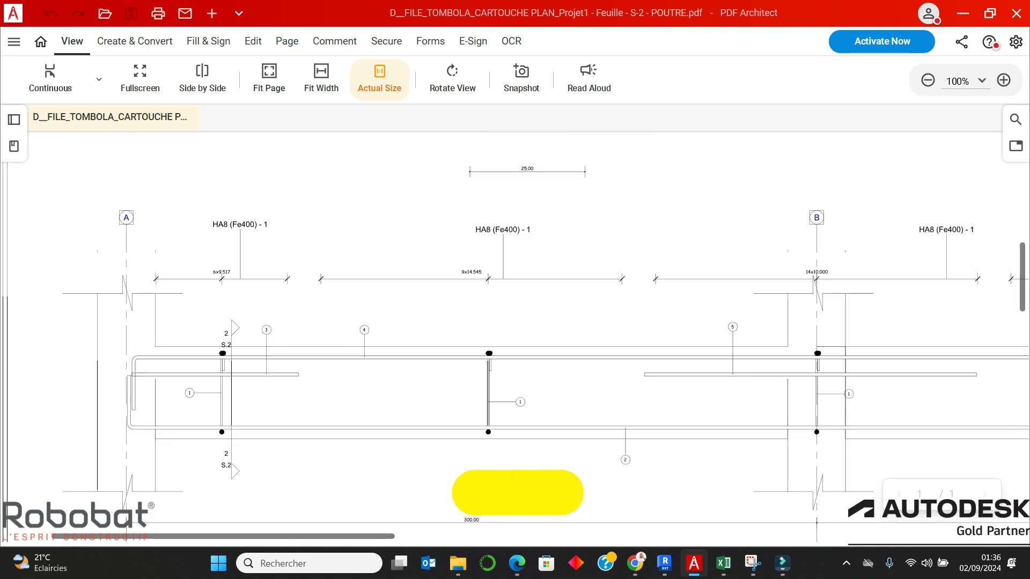
{"action": "scroll", "coordinate": [514, 337], "scroll_direction": "up", "scroll_amount": 3}
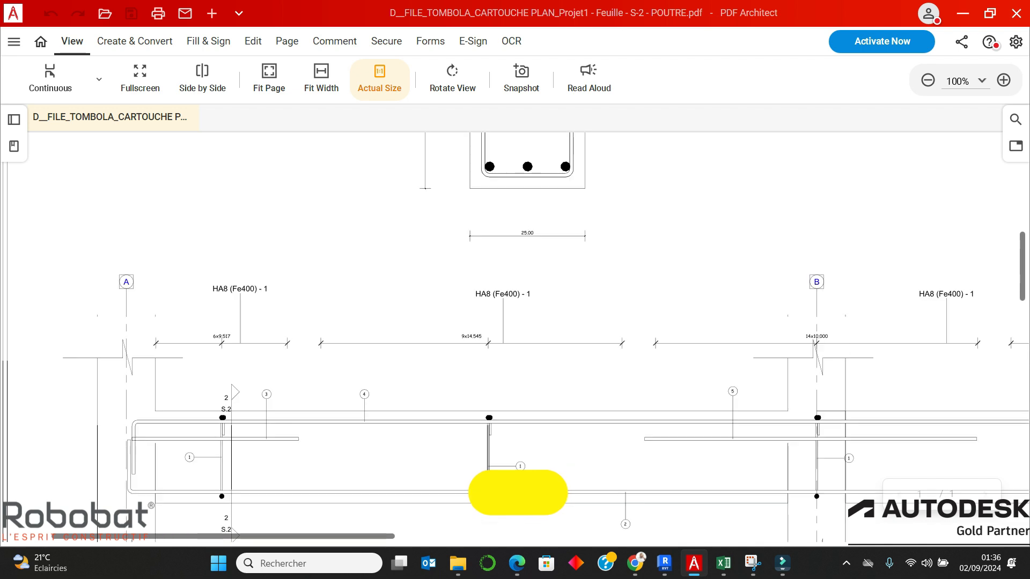
{"action": "scroll", "coordinate": [517, 492], "scroll_direction": "up", "scroll_amount": 1}
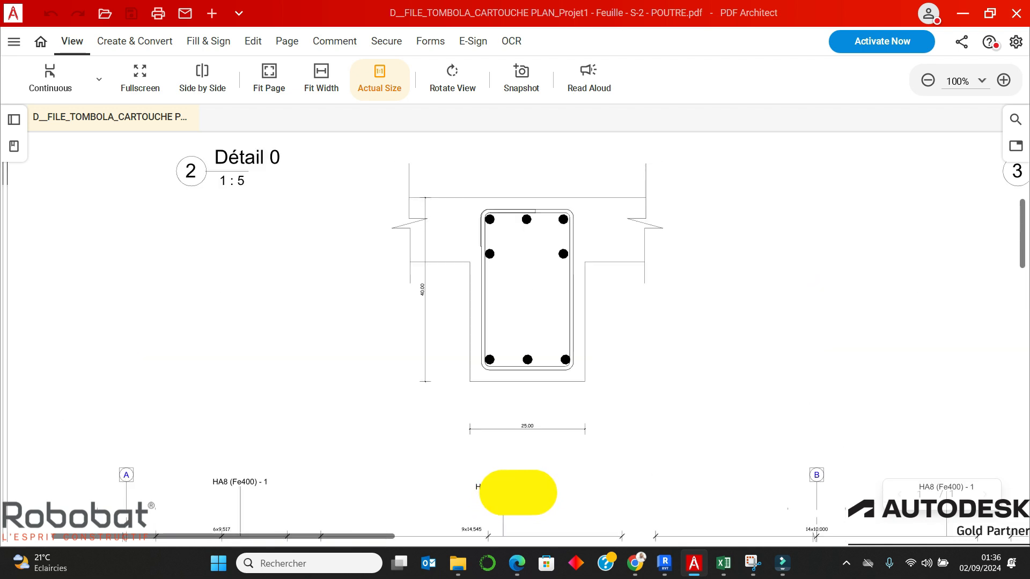
{"action": "scroll", "coordinate": [518, 492], "scroll_direction": "right", "scroll_amount": 10}
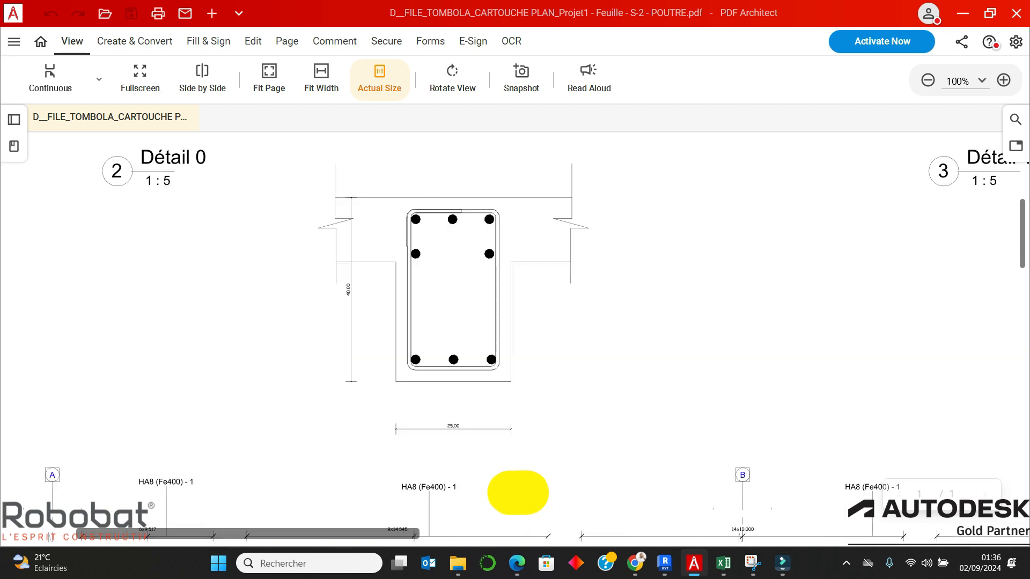
{"action": "scroll", "coordinate": [517, 493], "scroll_direction": "right", "scroll_amount": 10}
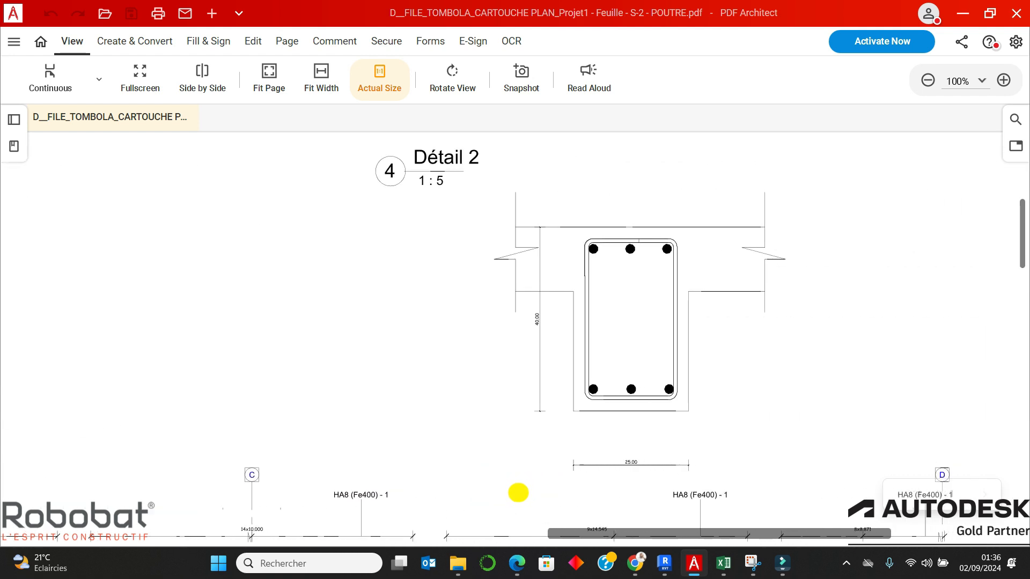
{"action": "scroll", "coordinate": [517, 492], "scroll_direction": "left", "scroll_amount": 20}
Step: Review the tagged beam reinforcement elevation in the PDF from axis A to axis D
{"action": "scroll", "coordinate": [518, 492], "scroll_direction": "down", "scroll_amount": 4}
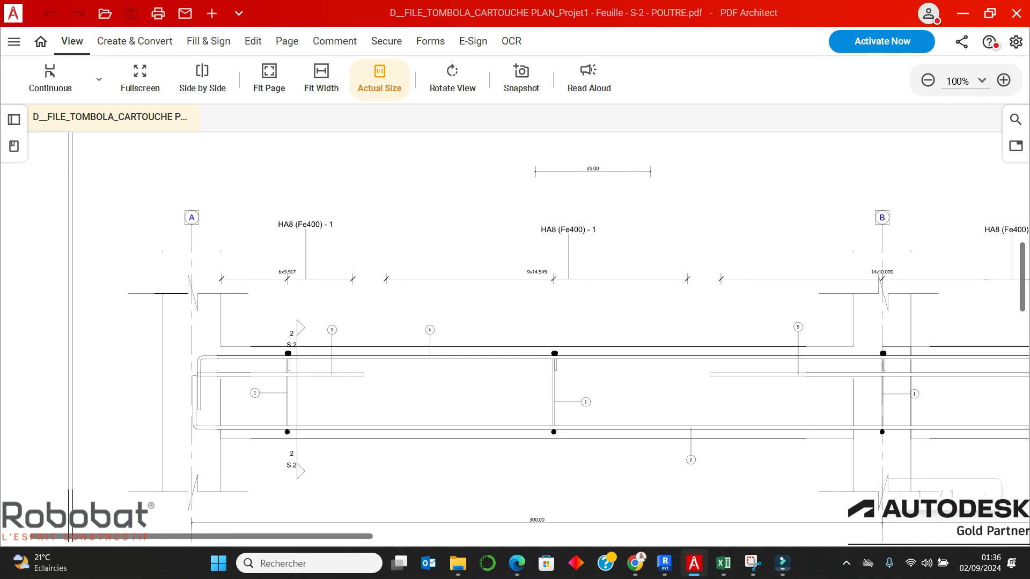
{"action": "scroll", "coordinate": [528, 337], "scroll_direction": "right", "scroll_amount": 2}
{"action": "scroll", "coordinate": [504, 352], "scroll_direction": "right", "scroll_amount": 5}
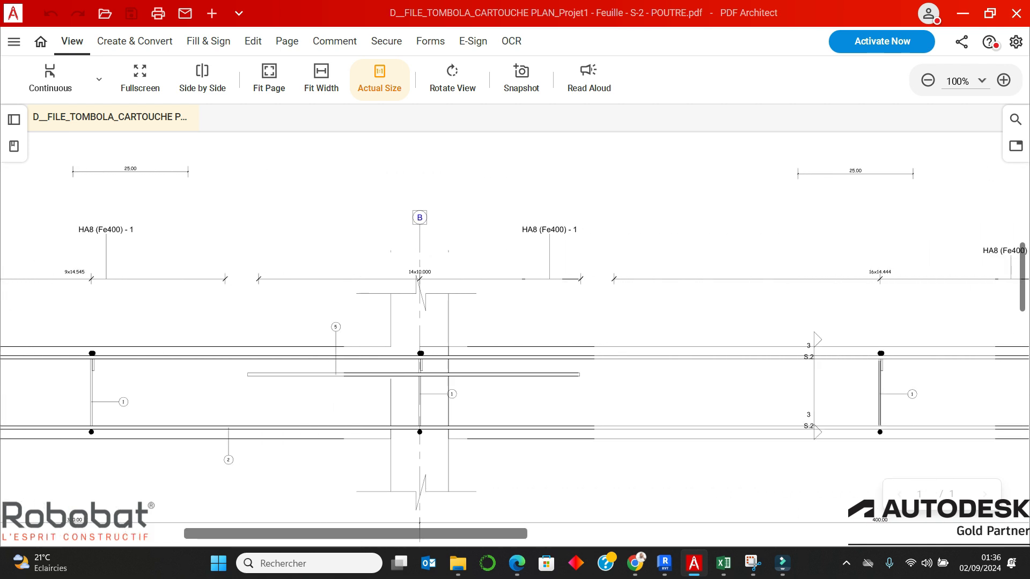
{"action": "scroll", "coordinate": [515, 343], "scroll_direction": "right", "scroll_amount": 8}
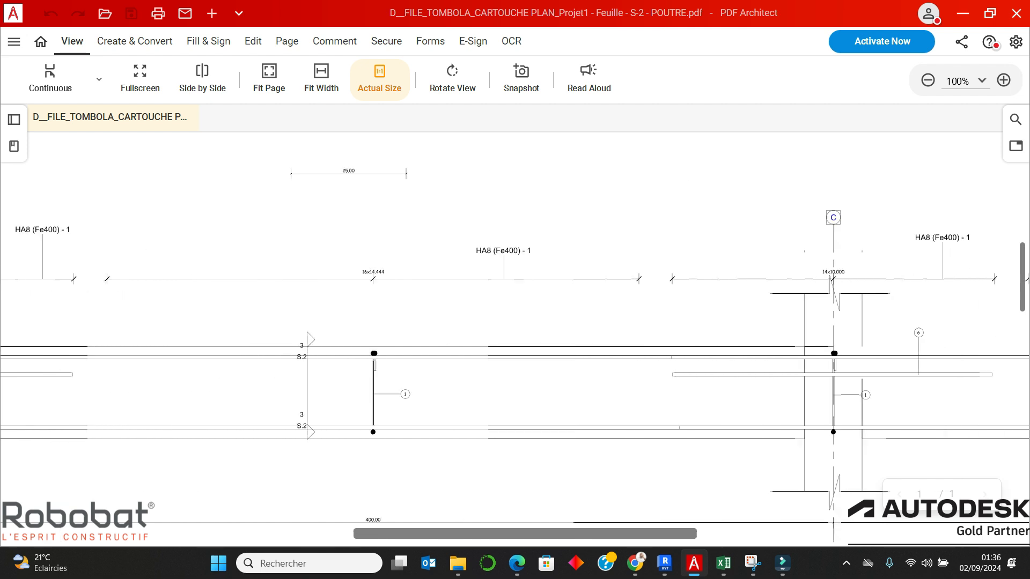
{"action": "scroll", "coordinate": [515, 343], "scroll_direction": "right", "scroll_amount": 10}
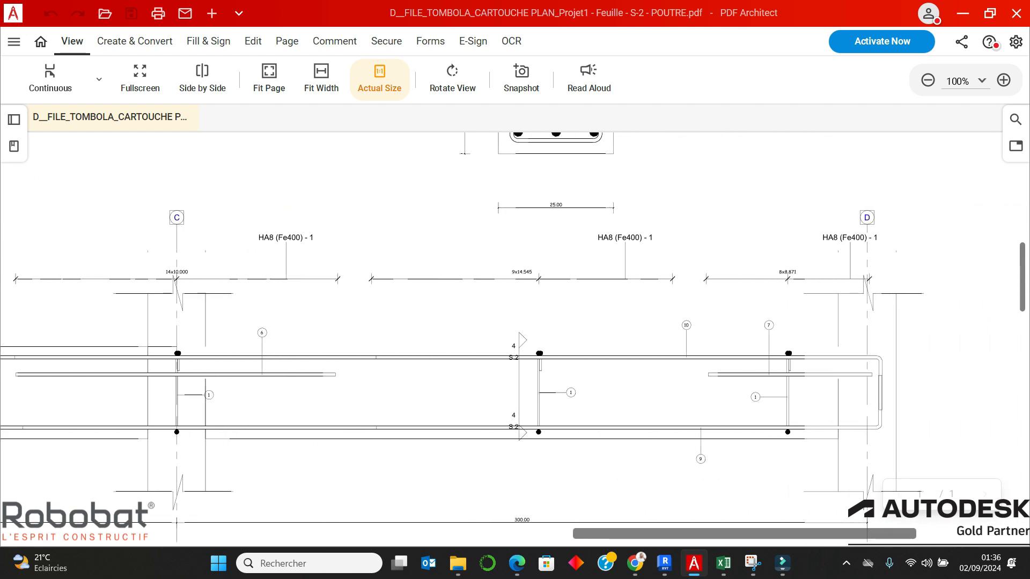
Step: Read through the Bordereau d'acier Poutres table in the PDF, including its bending shapes, N° column and last rows
{"action": "scroll", "coordinate": [515, 343], "scroll_direction": "down", "scroll_amount": 6}
{"action": "scroll", "coordinate": [514, 343], "scroll_direction": "down", "scroll_amount": 5}
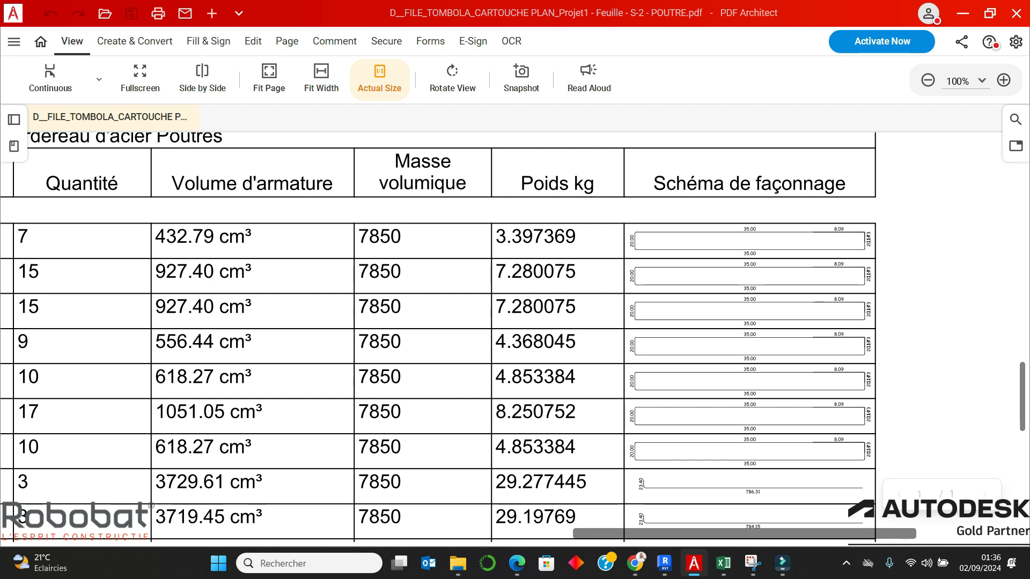
{"action": "scroll", "coordinate": [515, 344], "scroll_direction": "left", "scroll_amount": 3}
{"action": "scroll", "coordinate": [515, 343], "scroll_direction": "left", "scroll_amount": 6}
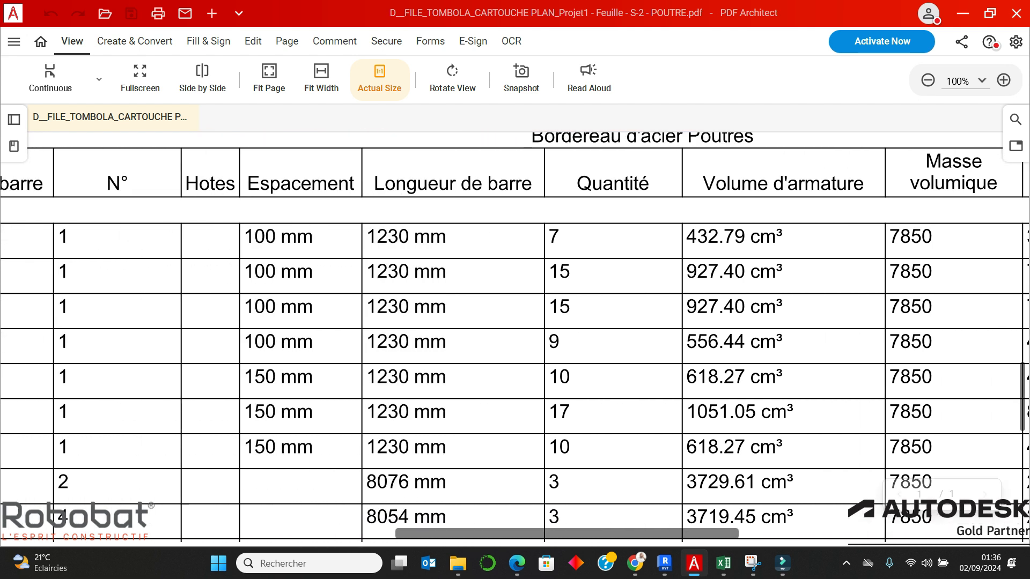
{"action": "scroll", "coordinate": [515, 343], "scroll_direction": "down", "scroll_amount": 4}
{"action": "scroll", "coordinate": [515, 343], "scroll_direction": "down", "scroll_amount": 1}
{"action": "scroll", "coordinate": [515, 343], "scroll_direction": "left", "scroll_amount": 2}
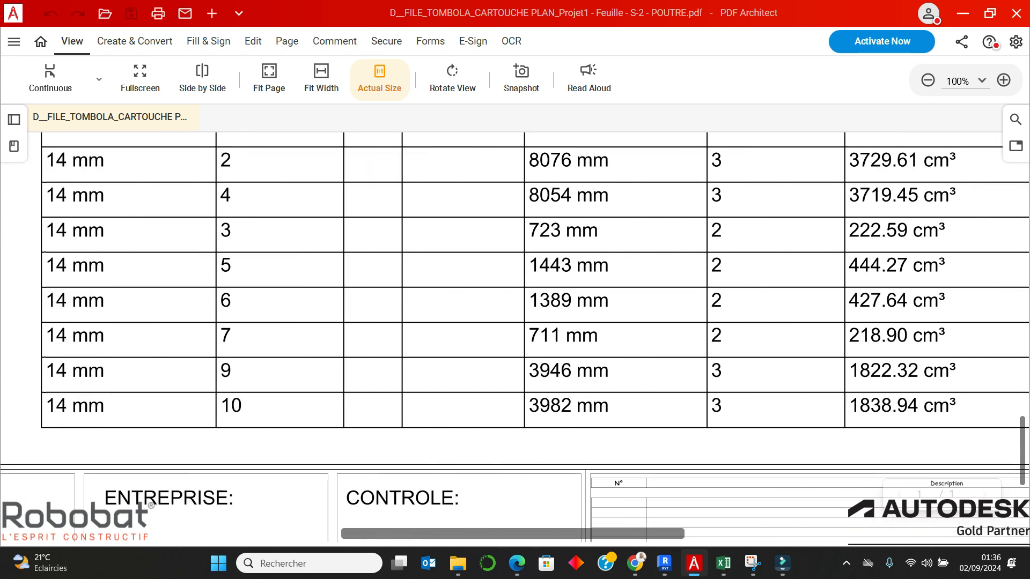
Step: Check the steel schedule's weight and bending-shape columns in the PDF, along with the title block and INFORMATIONS notes beneath it
{"action": "scroll", "coordinate": [515, 343], "scroll_direction": "right", "scroll_amount": 10}
{"action": "scroll", "coordinate": [515, 343], "scroll_direction": "left", "scroll_amount": 1}
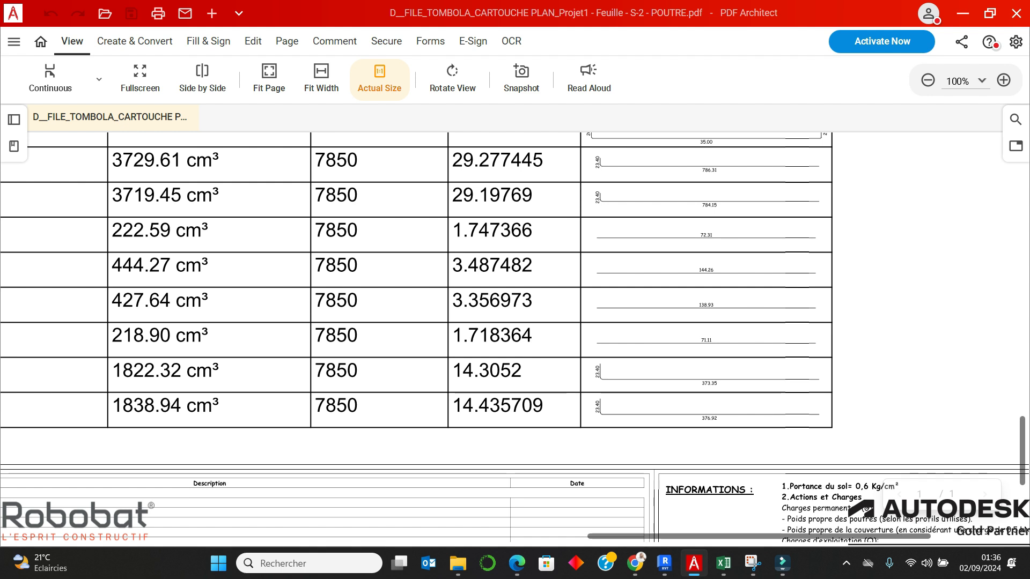
{"action": "scroll", "coordinate": [514, 343], "scroll_direction": "down", "scroll_amount": 4}
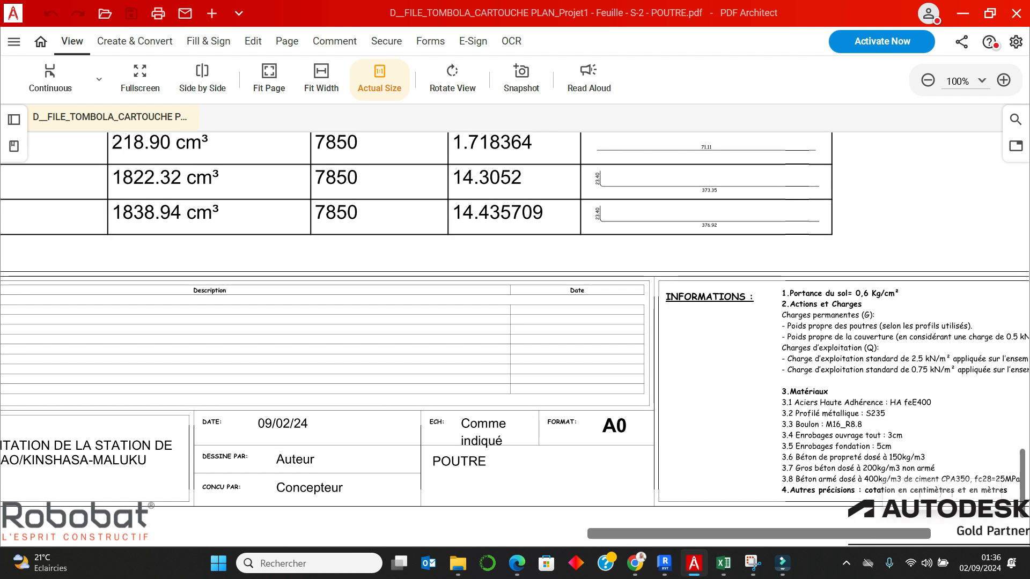
{"action": "scroll", "coordinate": [515, 343], "scroll_direction": "up", "scroll_amount": 5}
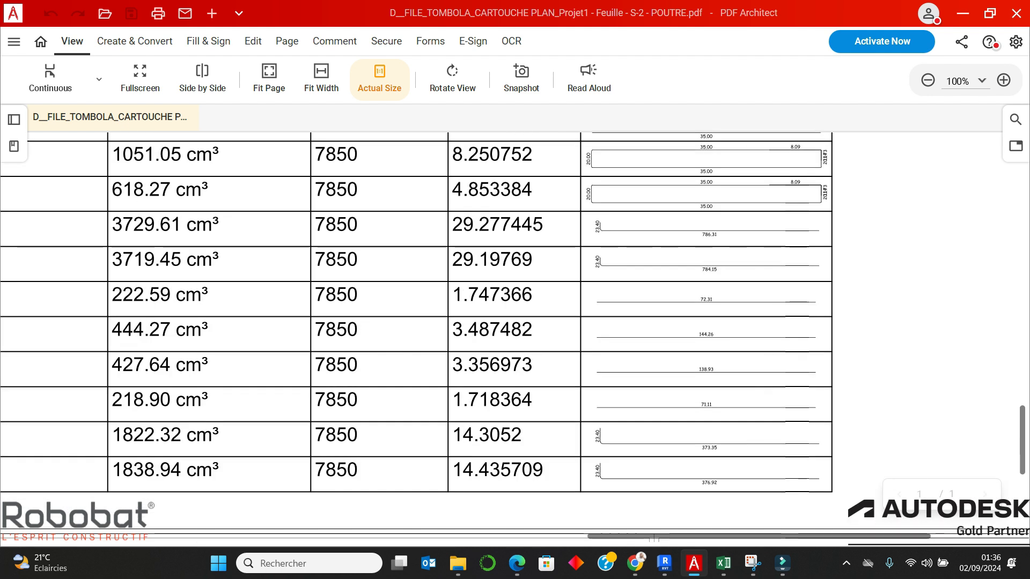
{"action": "scroll", "coordinate": [515, 343], "scroll_direction": "left", "scroll_amount": 10}
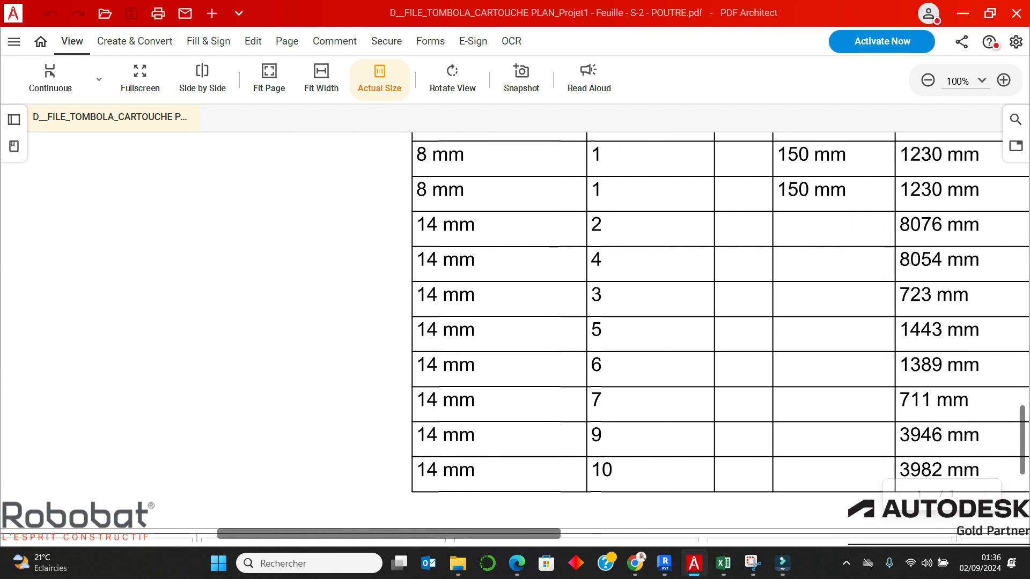
{"action": "scroll", "coordinate": [514, 343], "scroll_direction": "up", "scroll_amount": 10}
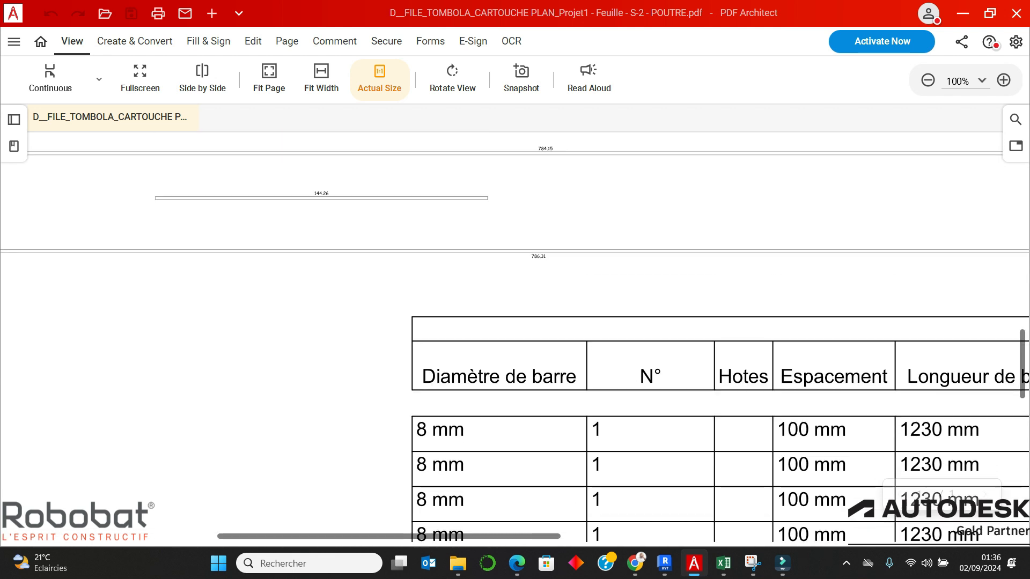
Step: Examine the extracted longitudinal bars of Ferraillage poutre type and the tagged reinforcement around axis C in the PDF
{"action": "scroll", "coordinate": [515, 343], "scroll_direction": "up", "scroll_amount": 3}
{"action": "scroll", "coordinate": [514, 343], "scroll_direction": "left", "scroll_amount": 8}
{"action": "scroll", "coordinate": [515, 343], "scroll_direction": "left", "scroll_amount": 1}
{"action": "scroll", "coordinate": [514, 343], "scroll_direction": "right", "scroll_amount": 1}
{"action": "scroll", "coordinate": [515, 343], "scroll_direction": "left", "scroll_amount": 2}
{"action": "scroll", "coordinate": [515, 343], "scroll_direction": "right", "scroll_amount": 2}
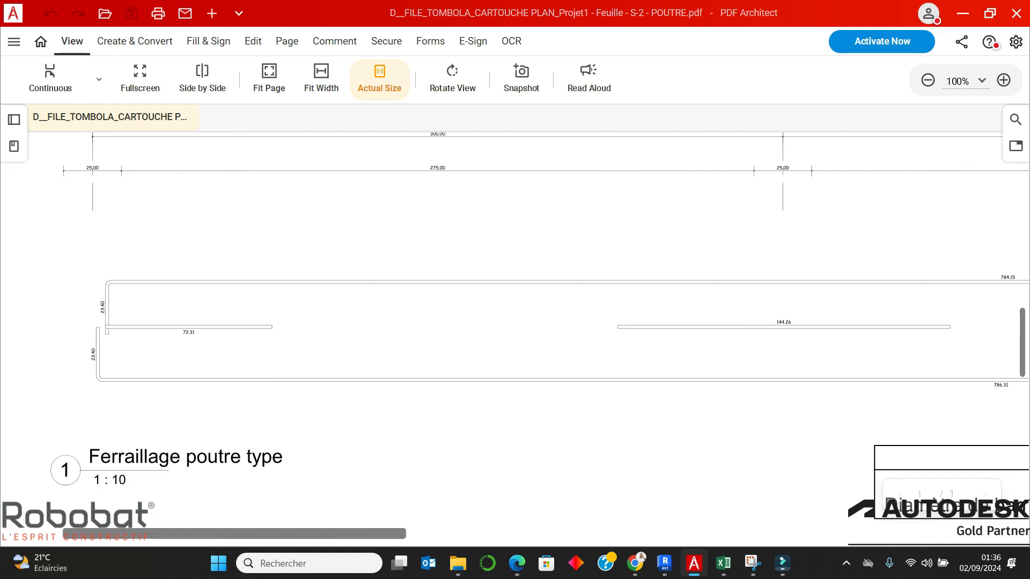
{"action": "scroll", "coordinate": [514, 343], "scroll_direction": "right", "scroll_amount": 15}
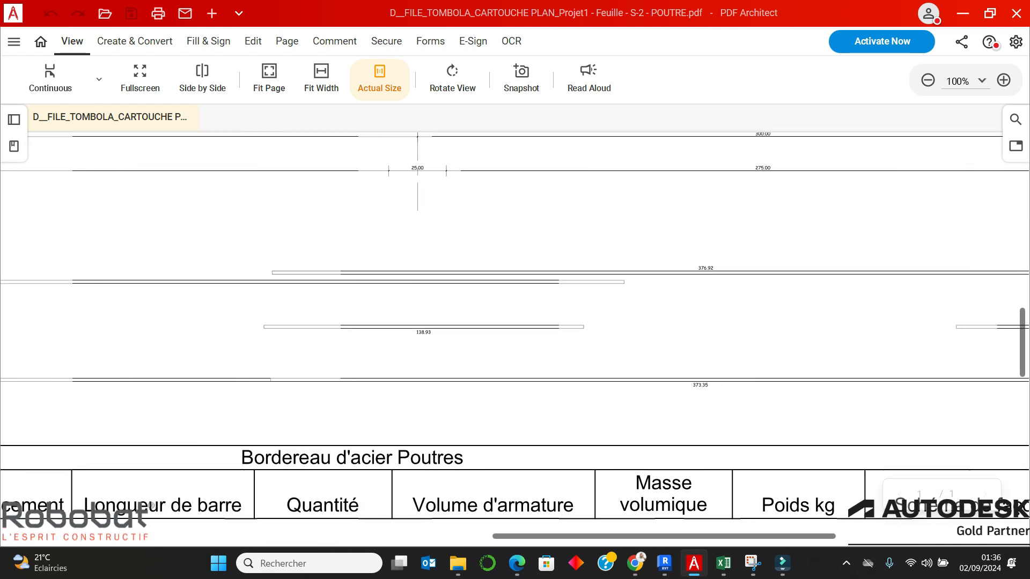
{"action": "scroll", "coordinate": [515, 343], "scroll_direction": "up", "scroll_amount": 4}
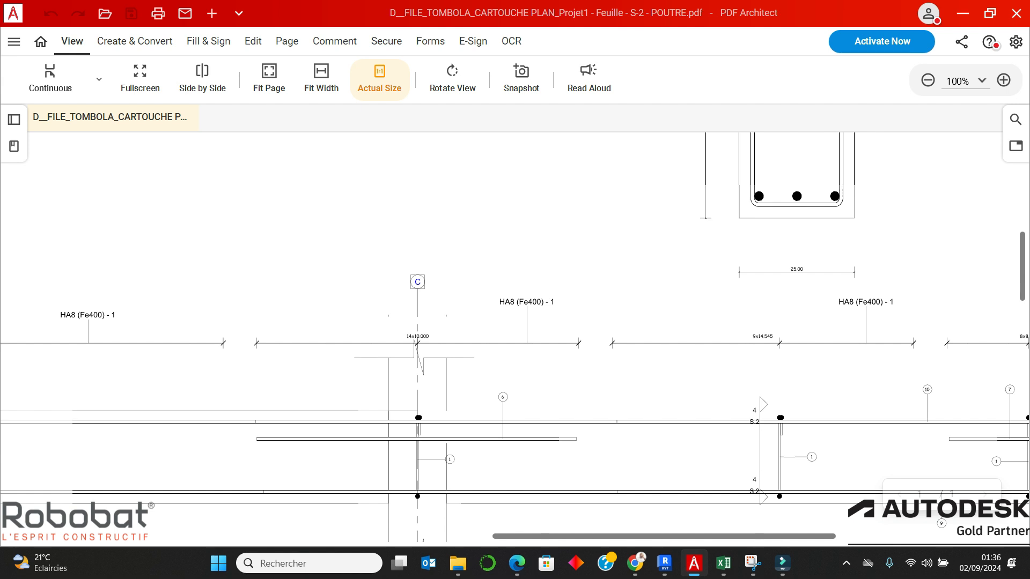
Step: Switch back to Revit, look at the model object styles, and inspect the beam reinforcement around section mark 2 on sheet S.2
{"action": "left_click", "coordinate": [963, 13]}
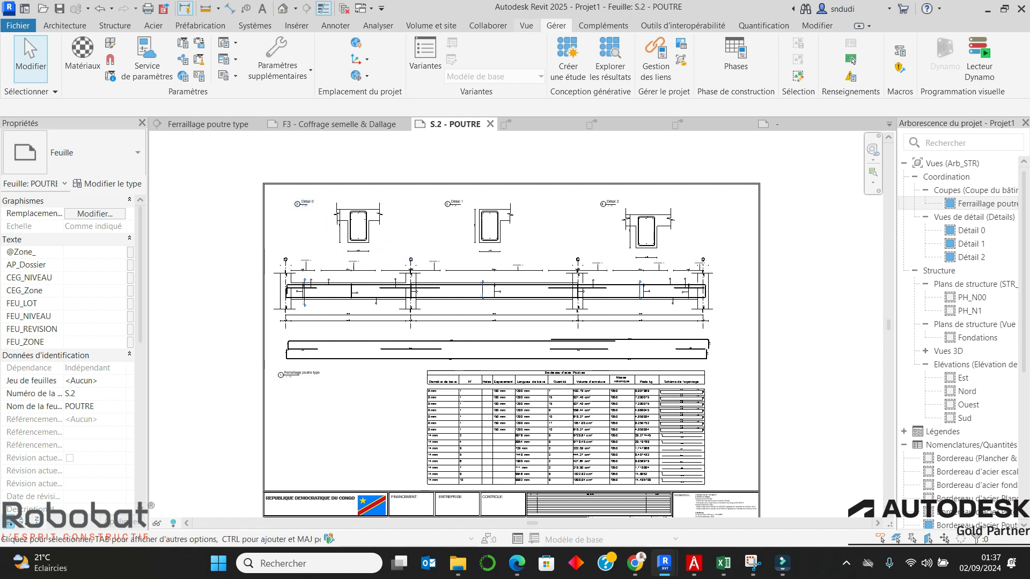
{"action": "left_click", "coordinate": [110, 43]}
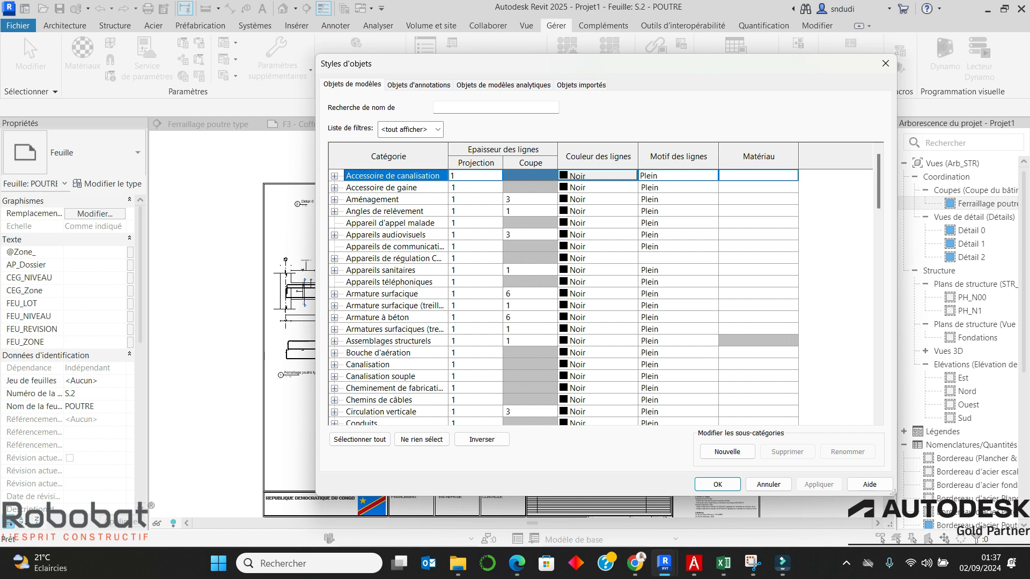
{"action": "left_click", "coordinate": [886, 63]}
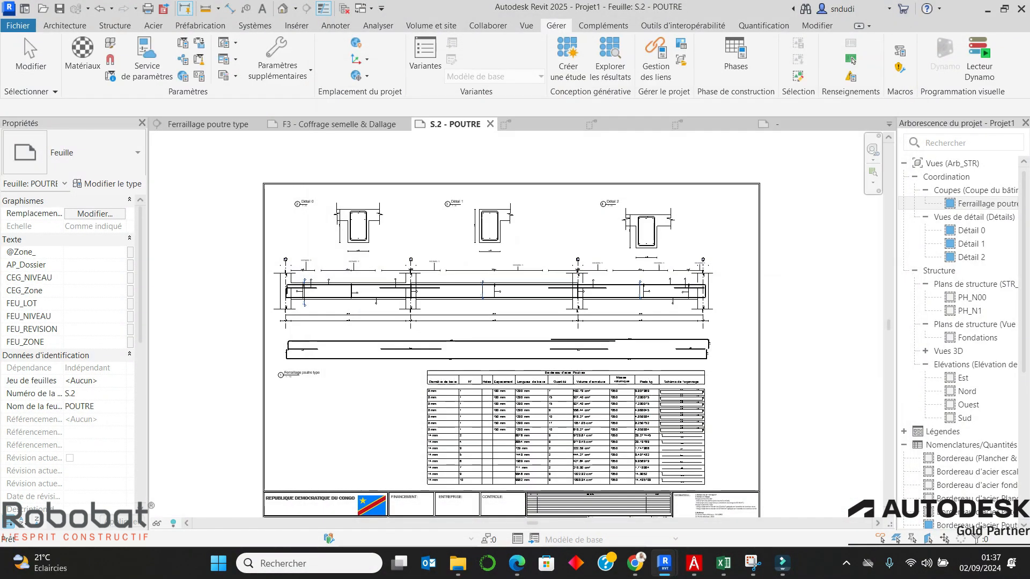
{"action": "scroll", "coordinate": [294, 292], "scroll_direction": "up", "scroll_amount": 8}
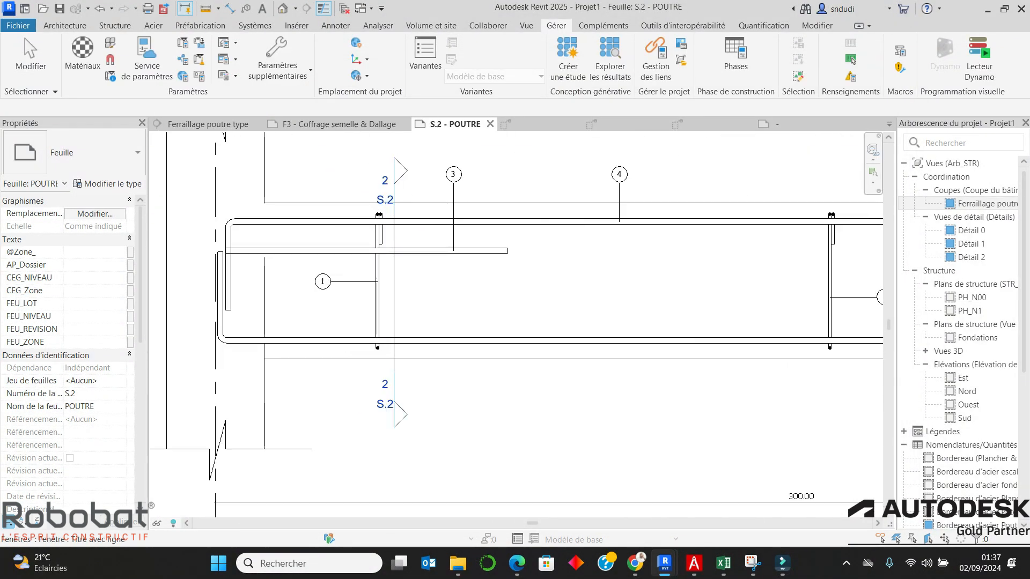